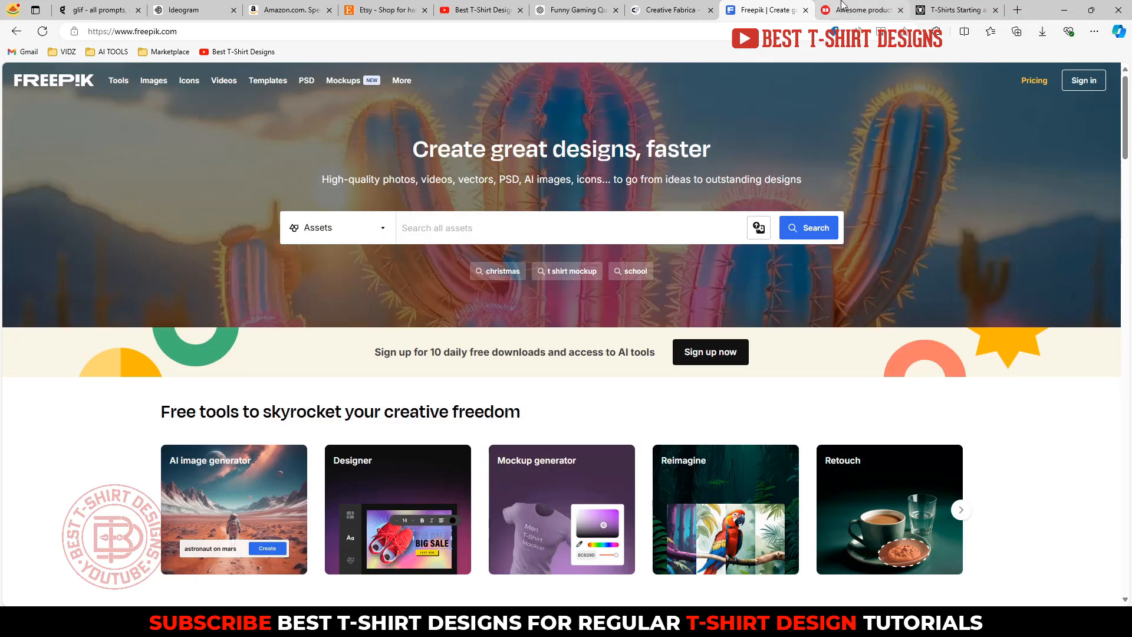
# Step: Switch to the Redbubble home page, dismiss the membership offer and look over the page
pyautogui.click(861, 10)
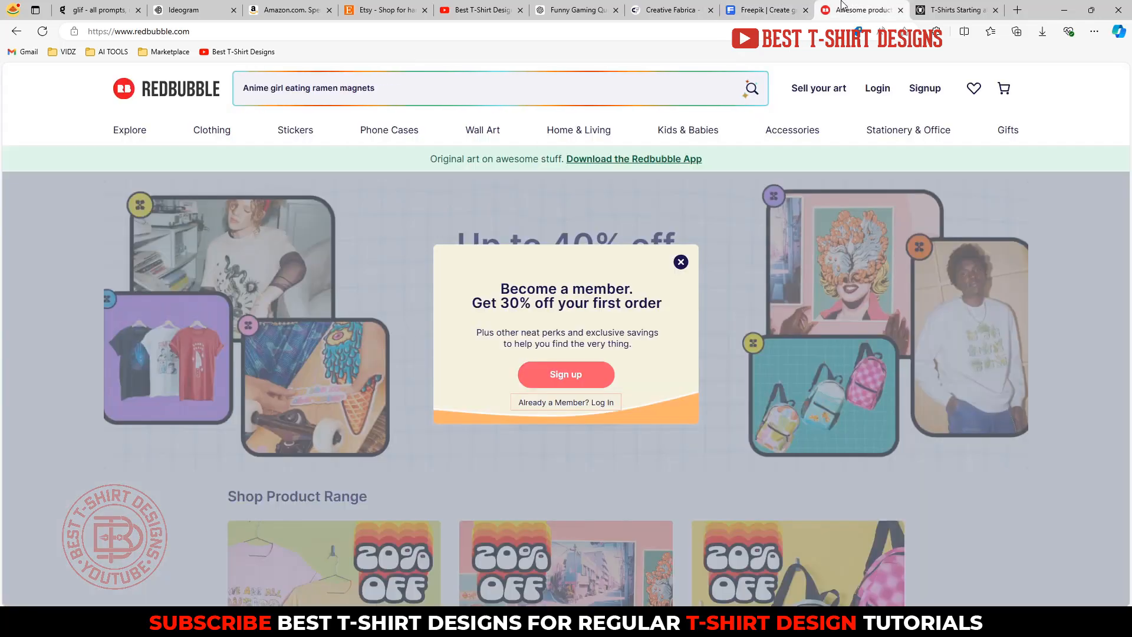
pyautogui.click(681, 262)
pyautogui.scroll(-2, 700, 260)
# Step: Switch to TeePublic and look over the featured designs and categories on its home page
pyautogui.click(991, 5)
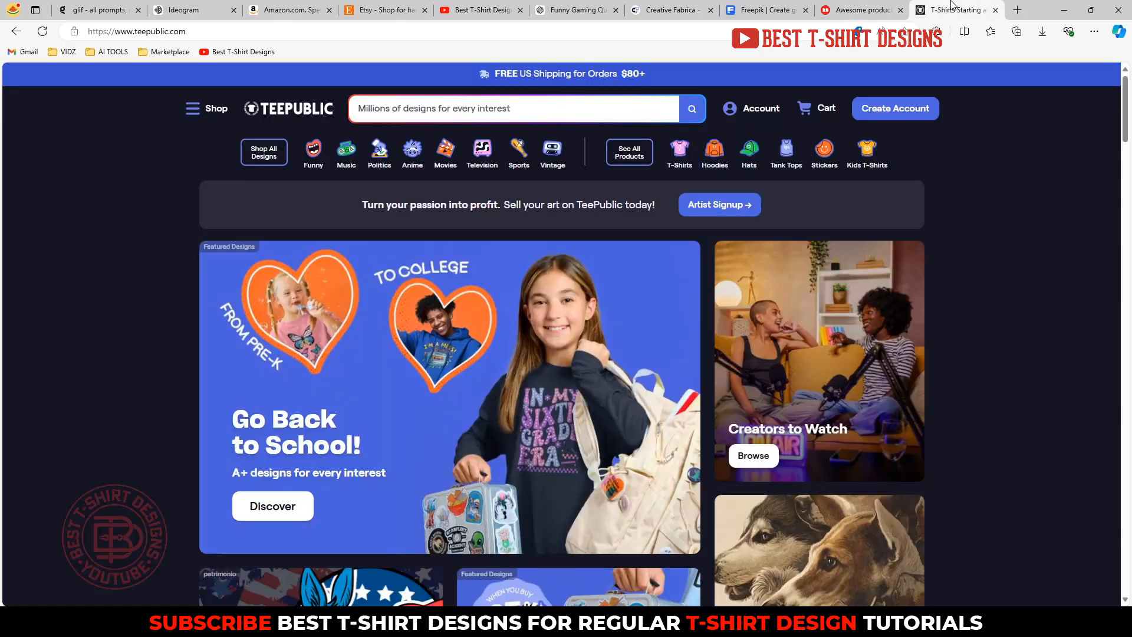
pyautogui.scroll(-2, 92, 279)
pyautogui.scroll(2, 92, 278)
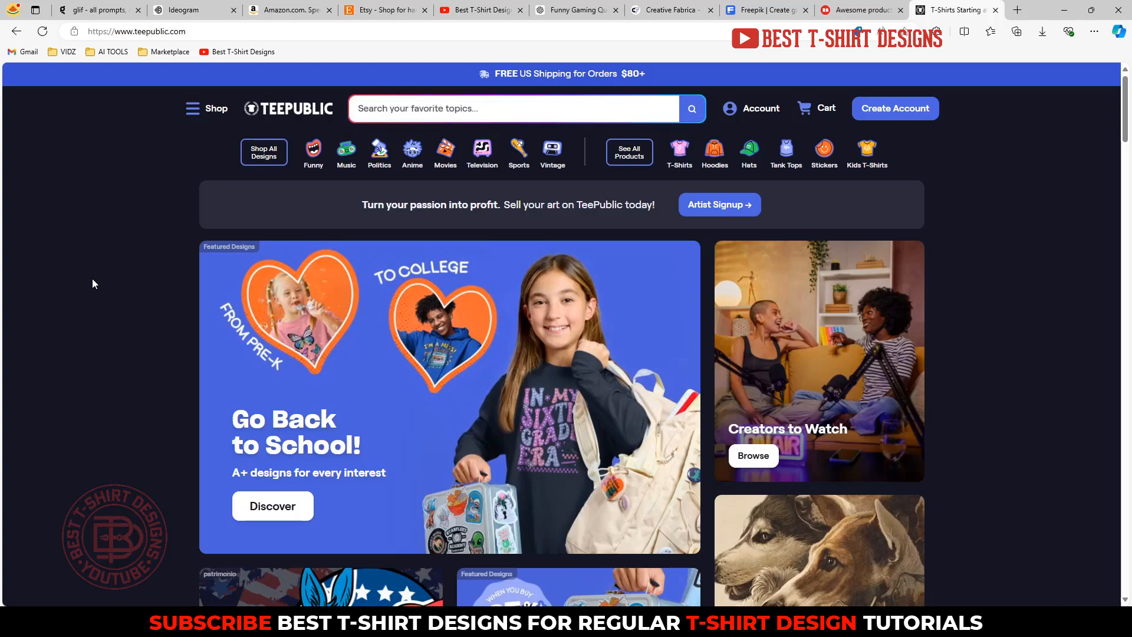
pyautogui.scroll(-4, 95, 278)
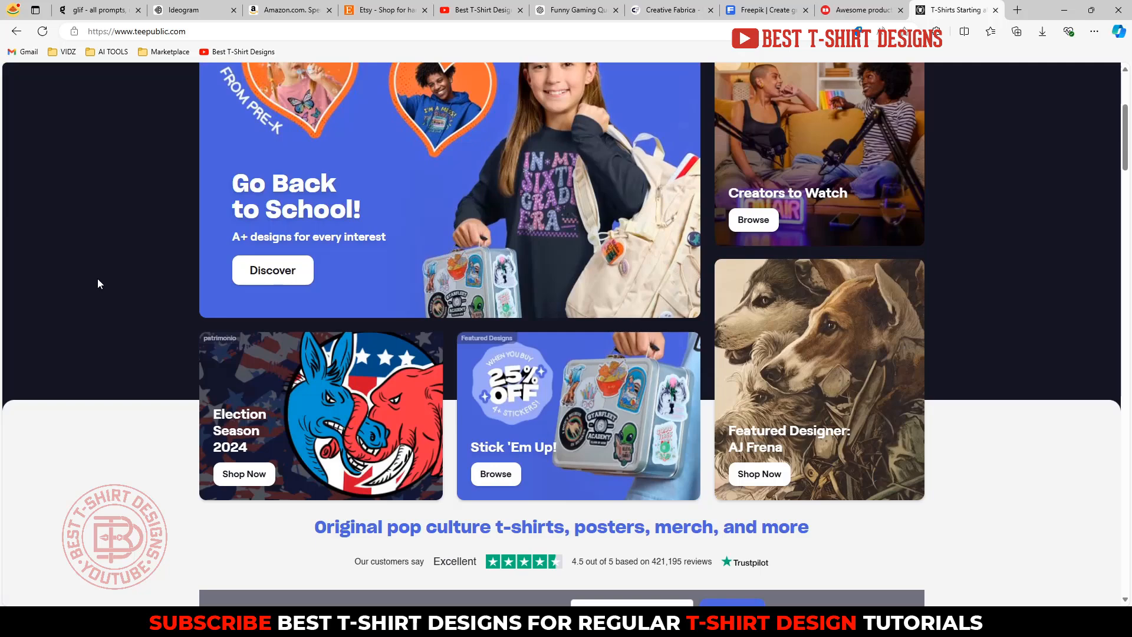
pyautogui.scroll(4, 97, 284)
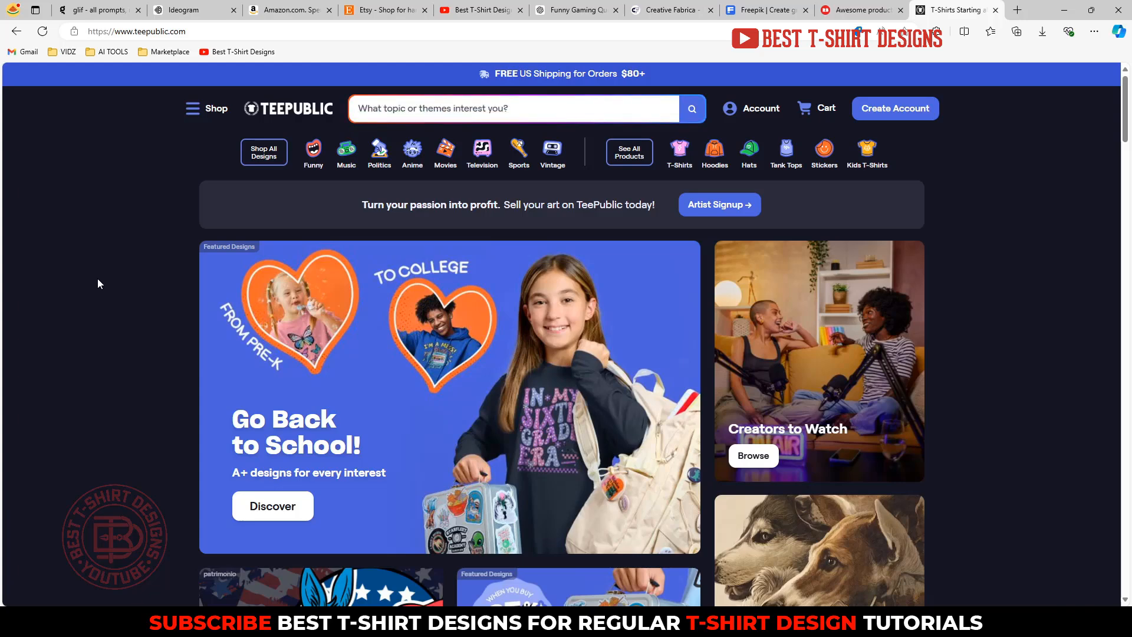
pyautogui.scroll(-3, 98, 279)
pyautogui.scroll(3, 98, 278)
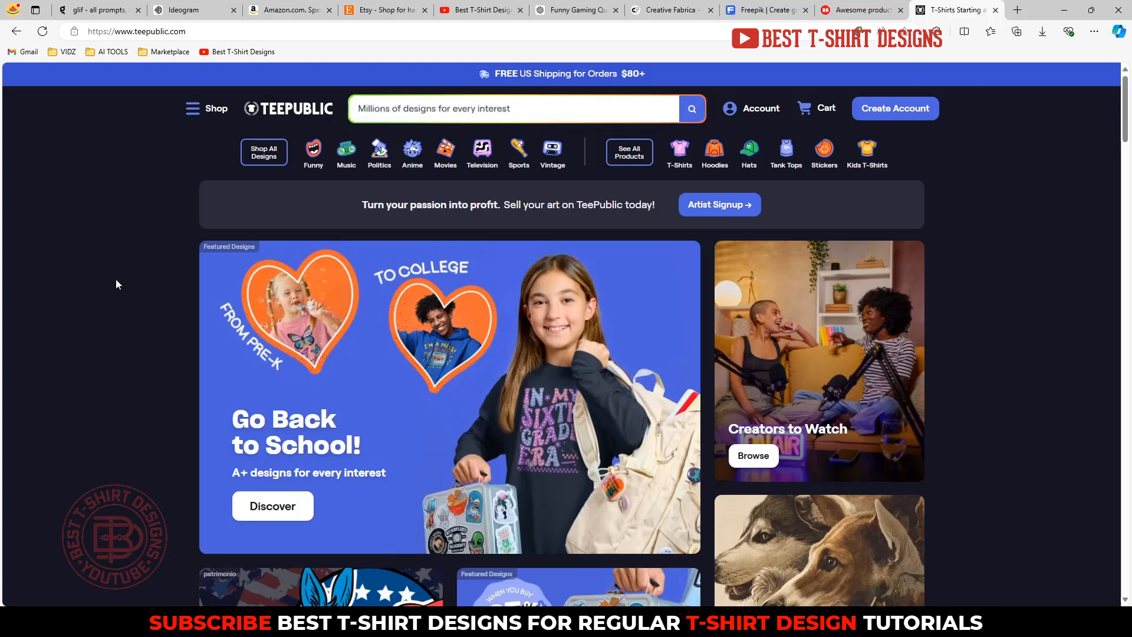
pyautogui.scroll(-3, 116, 284)
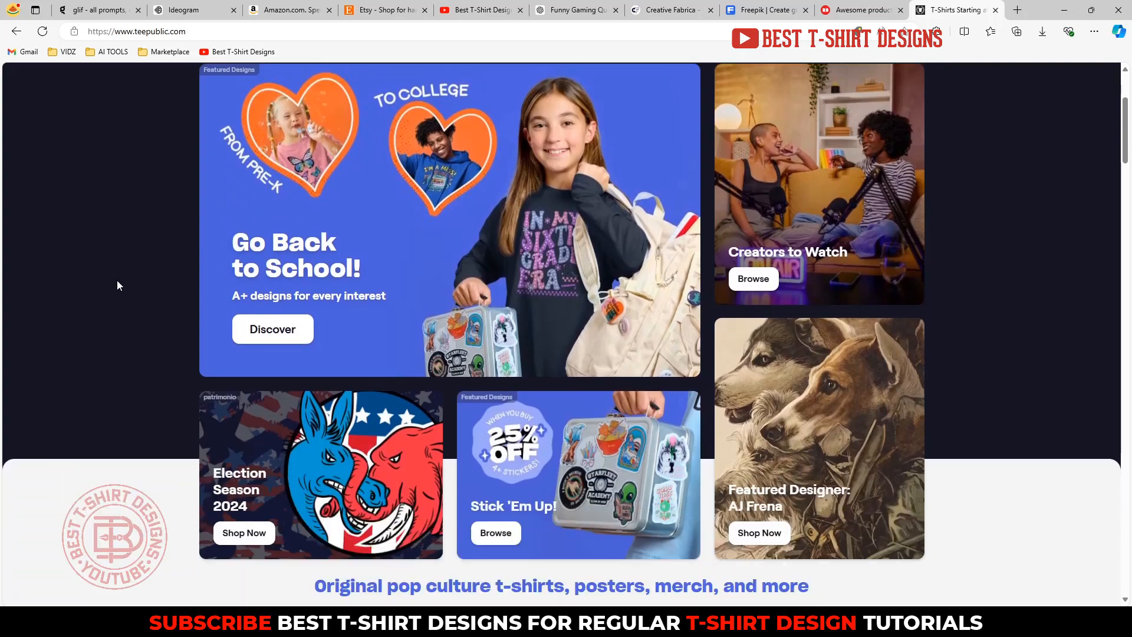
pyautogui.scroll(3, 117, 285)
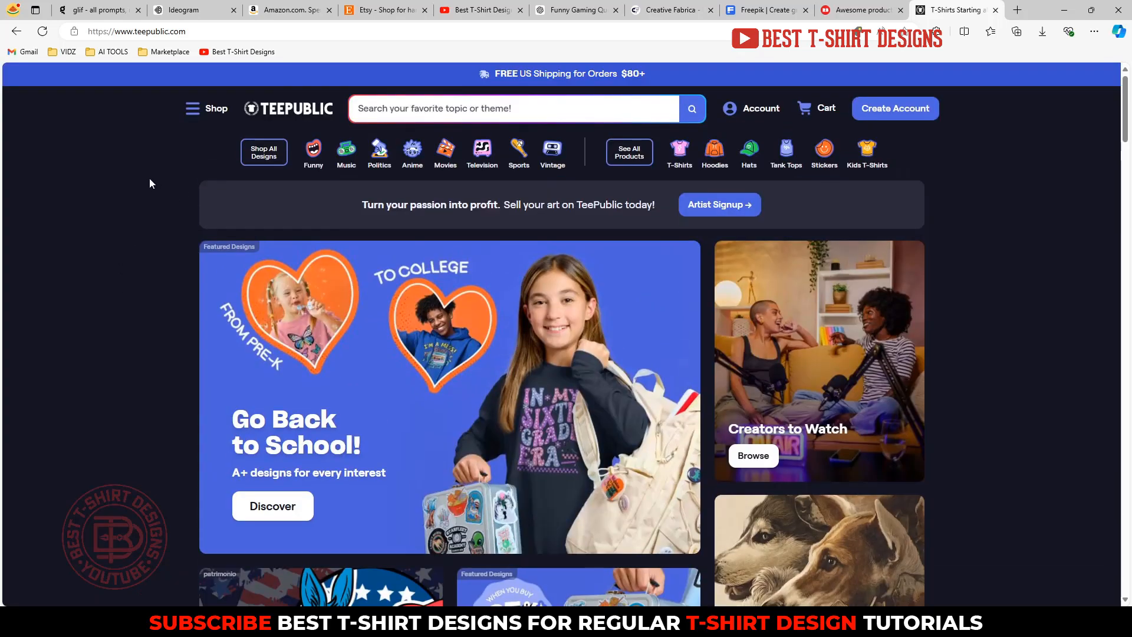
# Step: Look over the Glif home page, the Ideogram gaming images and the gaming quotes in ChatGPT
pyautogui.click(114, 5)
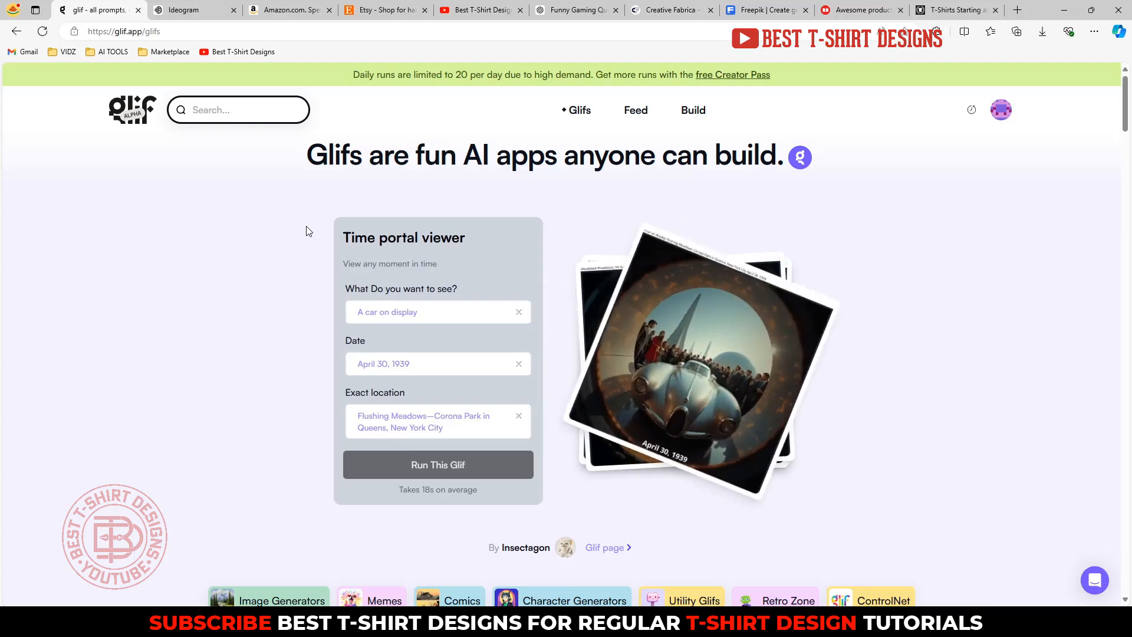
pyautogui.click(194, 11)
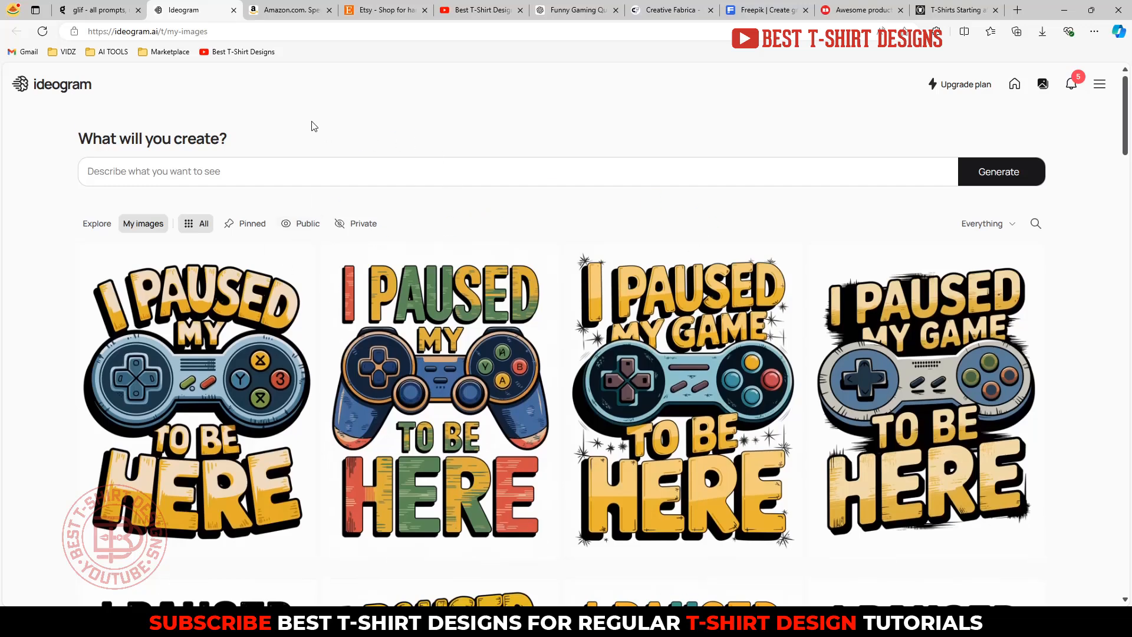
pyautogui.click(106, 6)
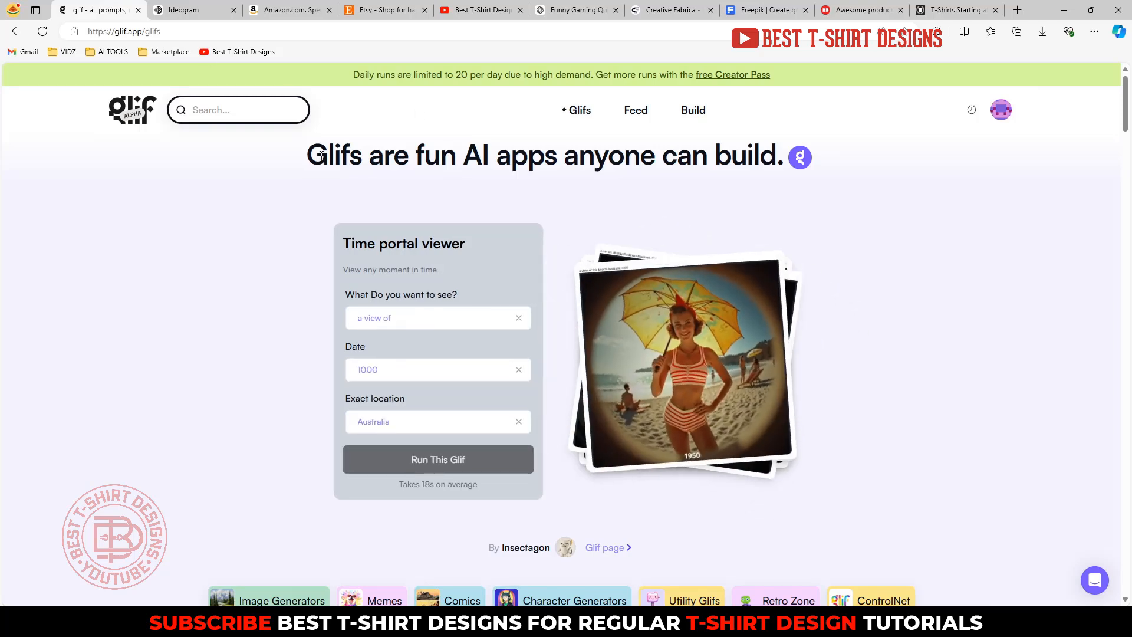
pyautogui.click(189, 10)
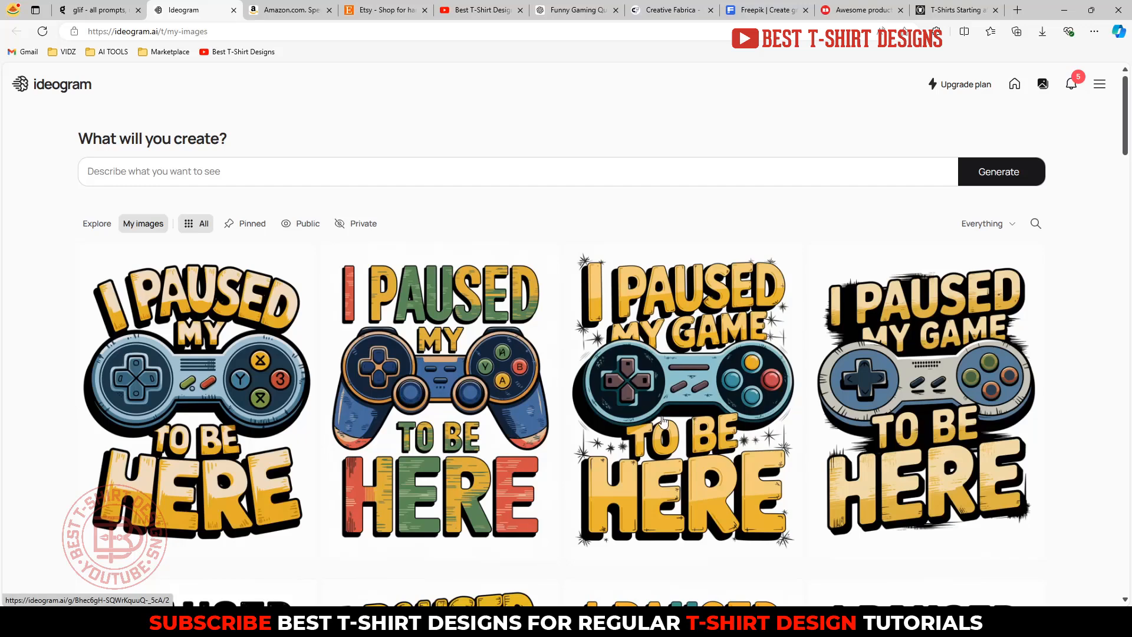
pyautogui.click(580, 6)
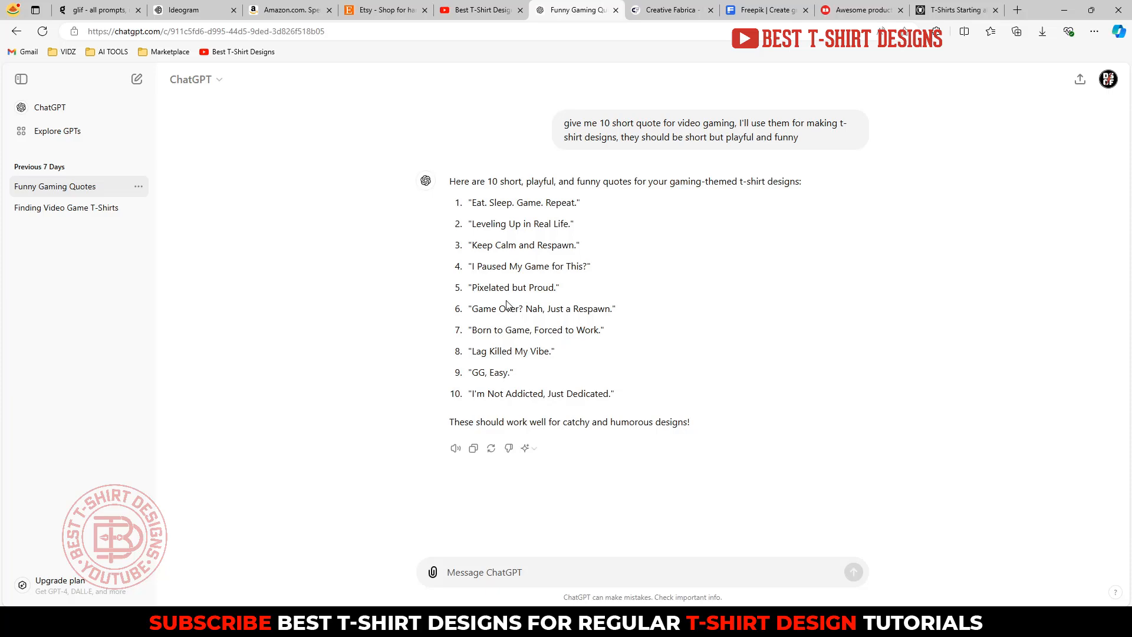
# Step: Switch to Amazon and search for "video games tshirt" using the suggested search phrase
pyautogui.click(297, 6)
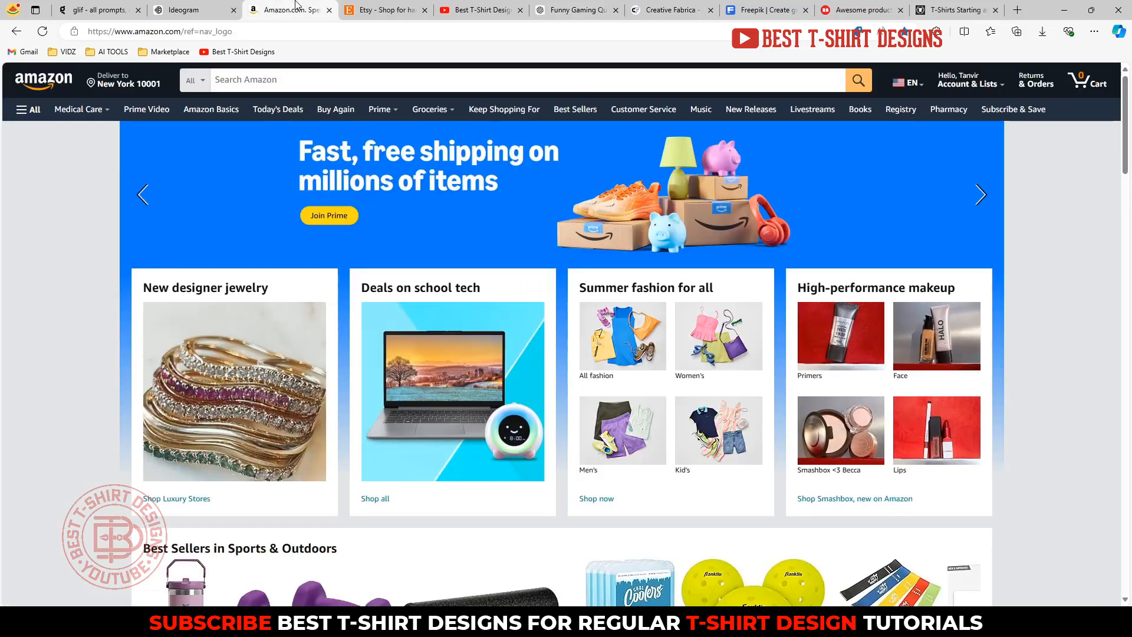
pyautogui.hotkey('ctrl', 'Tab')
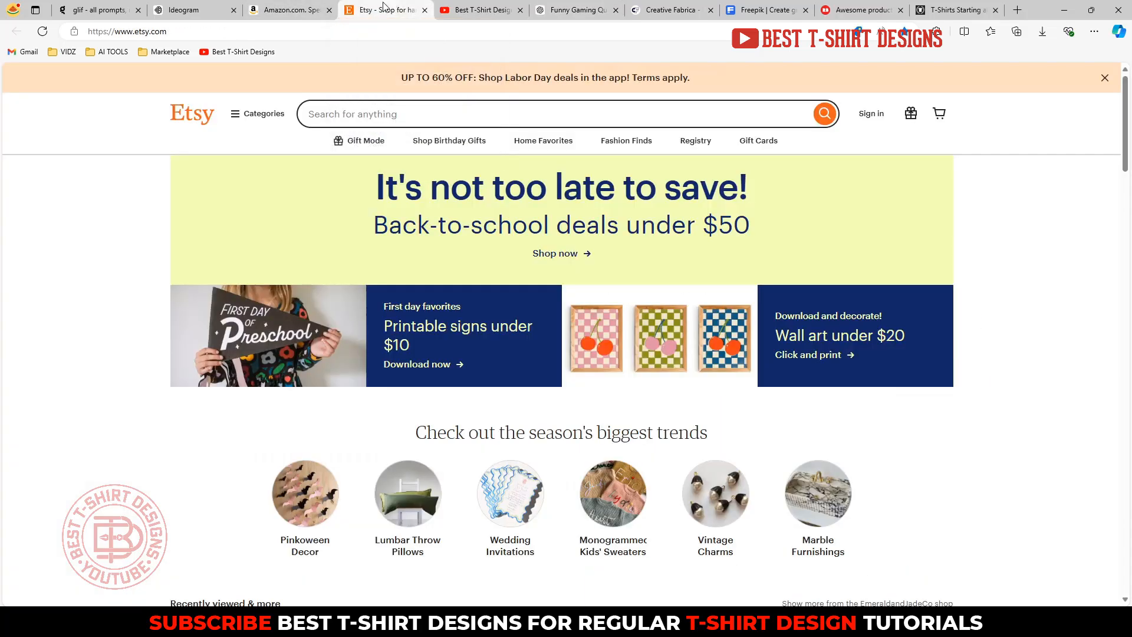
pyautogui.click(291, 4)
pyautogui.click(289, 74)
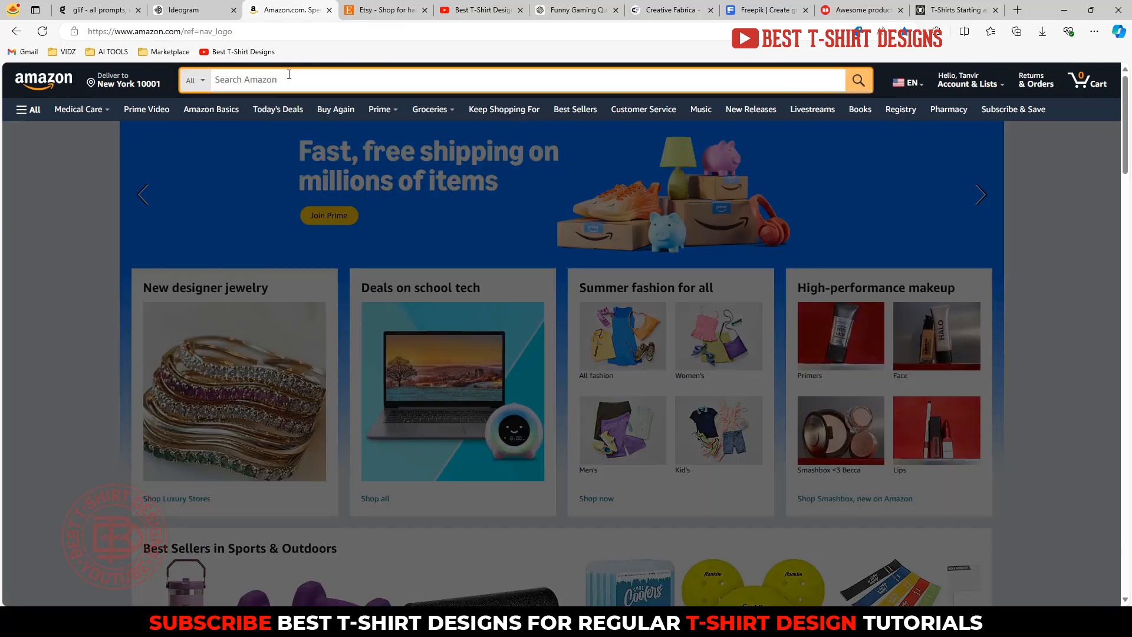
pyautogui.write('video g')
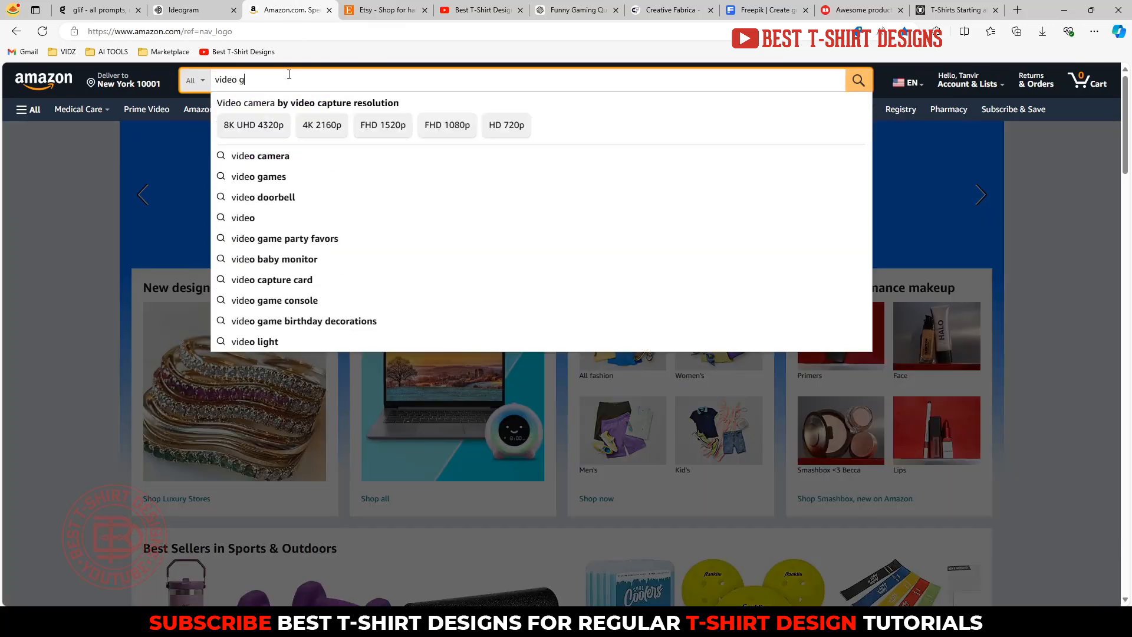
pyautogui.write('ames ')
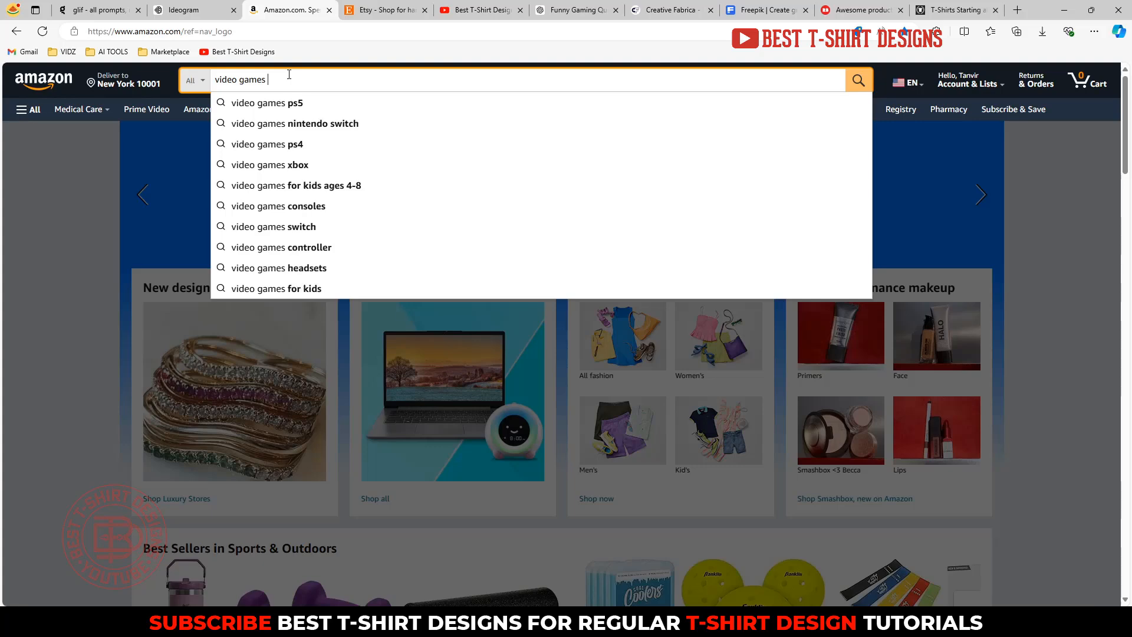
pyautogui.write('ts')
pyautogui.click(298, 101)
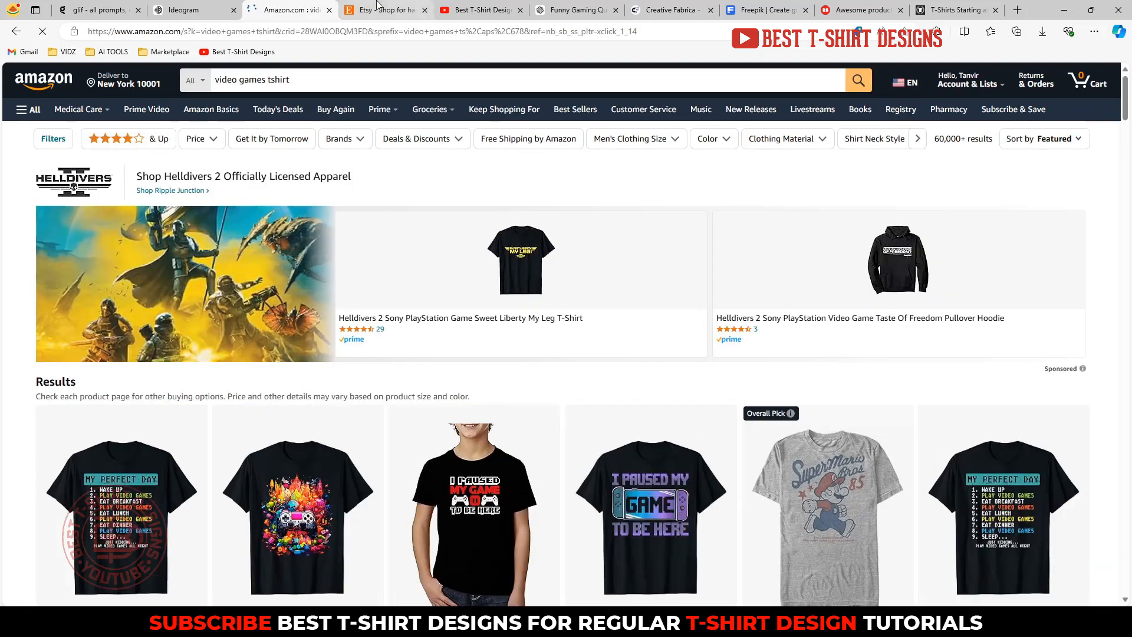
# Step: Copy the search phrase "video games tshirt" from Amazon and run the same search on Etsy
pyautogui.click(357, 11)
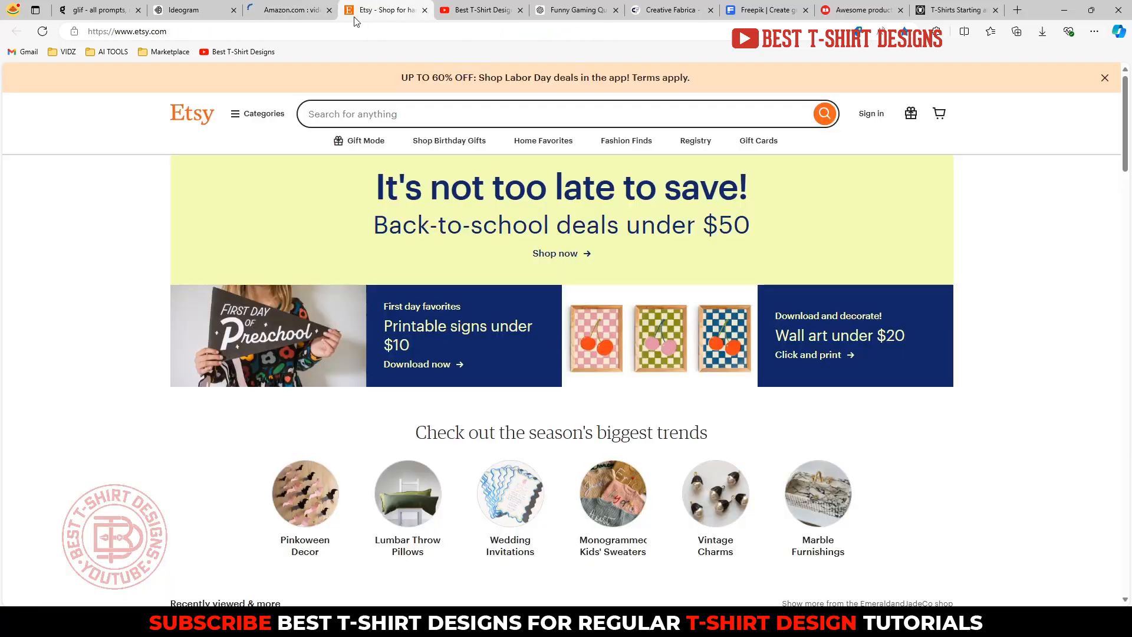
pyautogui.click(294, 11)
pyautogui.click(293, 81)
pyautogui.hotkey('ctrl', 'a')
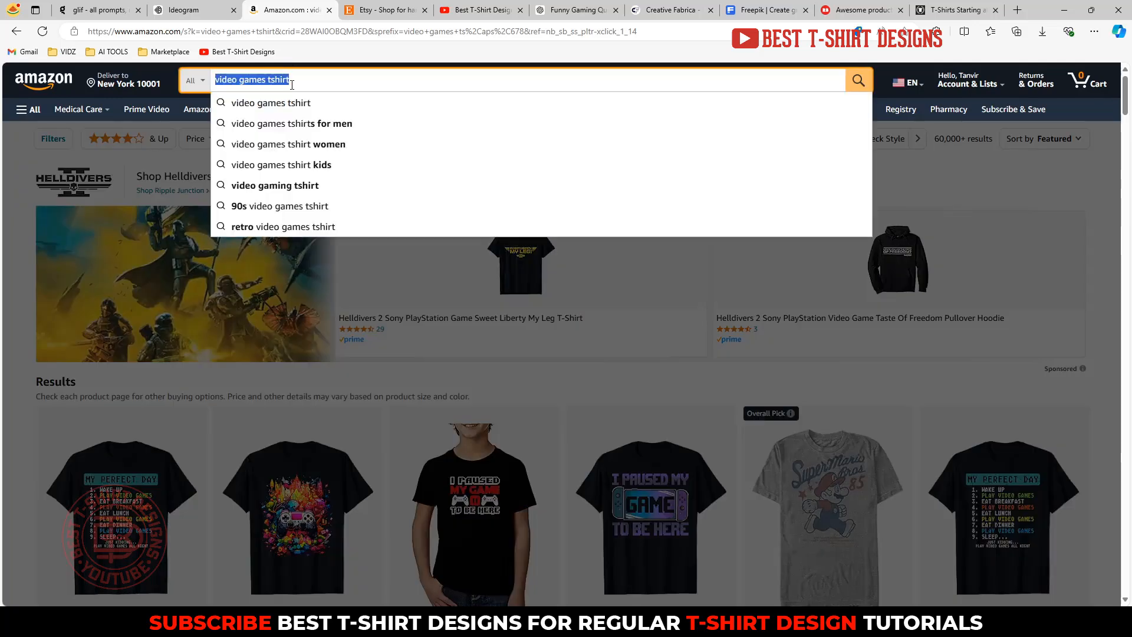
pyautogui.hotkey('ctrl', 'c')
pyautogui.click(357, 7)
pyautogui.click(348, 115)
pyautogui.hotkey('ctrl', 'v')
pyautogui.press('Return')
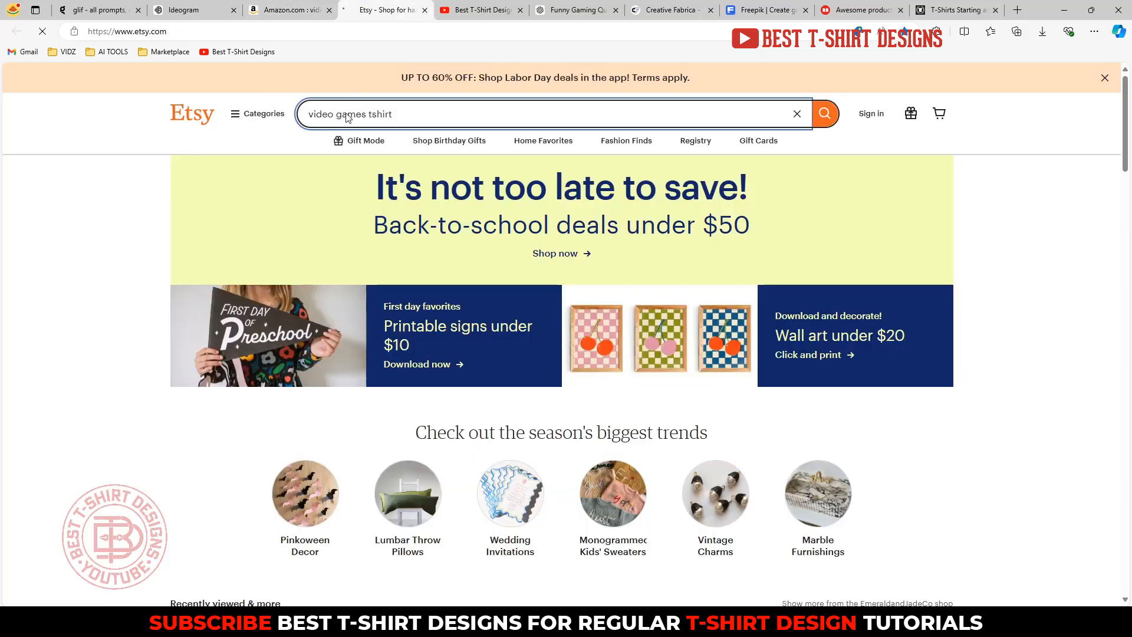
# Step: Return to the Amazon results and examine the first row of video game T-shirts with their sales rank data
pyautogui.click(294, 10)
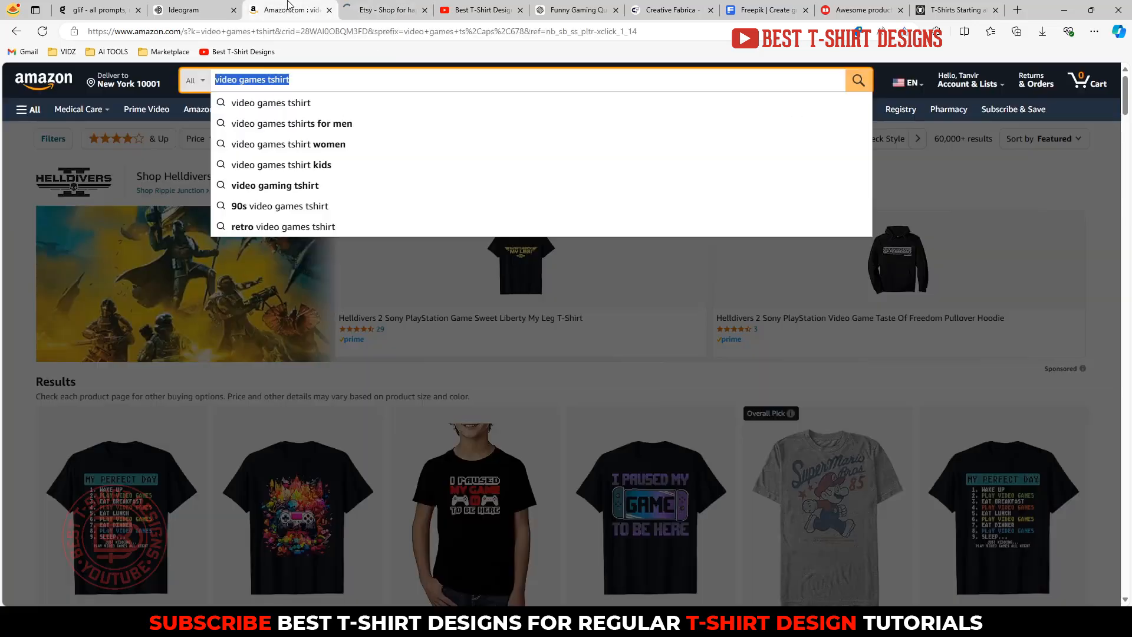
pyautogui.click(13, 287)
pyautogui.scroll(-4, 13, 289)
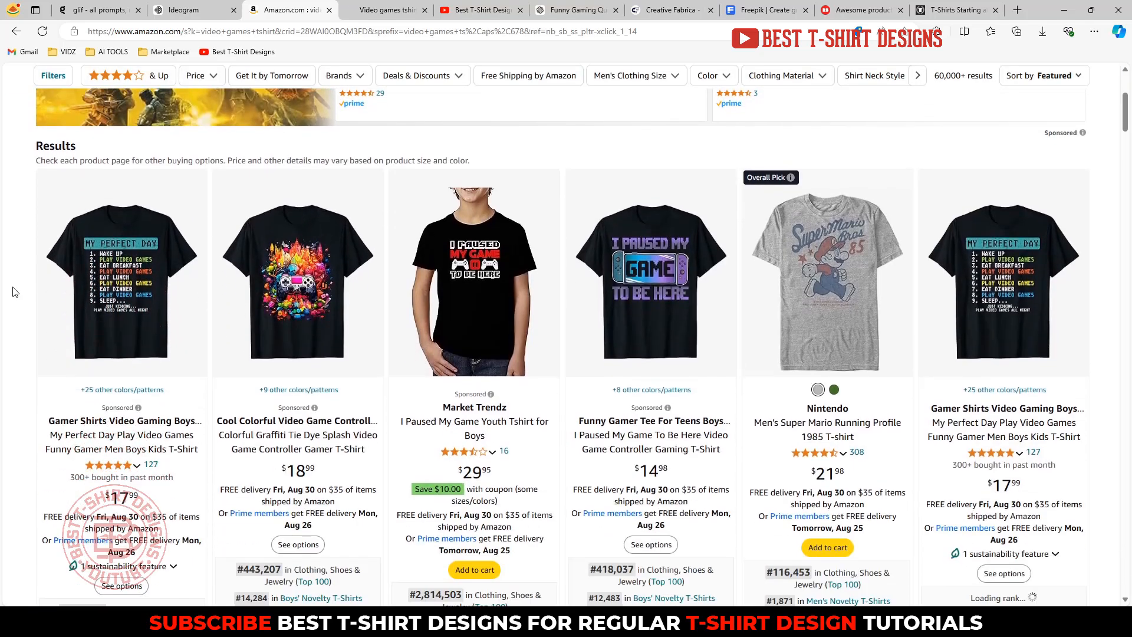
pyautogui.scroll(-2, 14, 291)
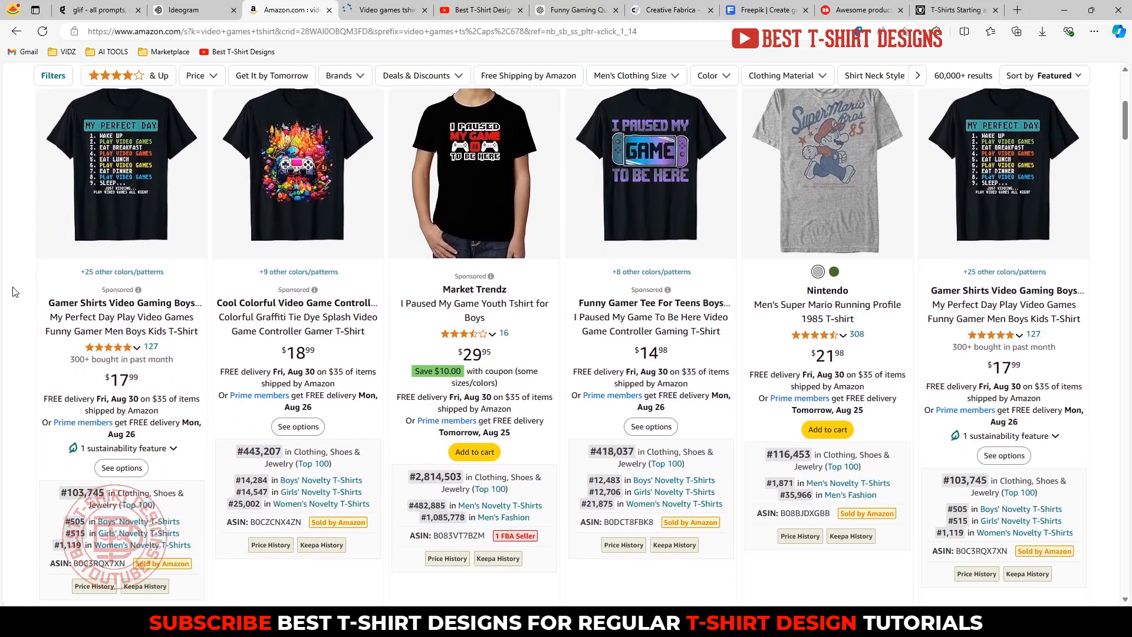
pyautogui.moveTo(326, 210)
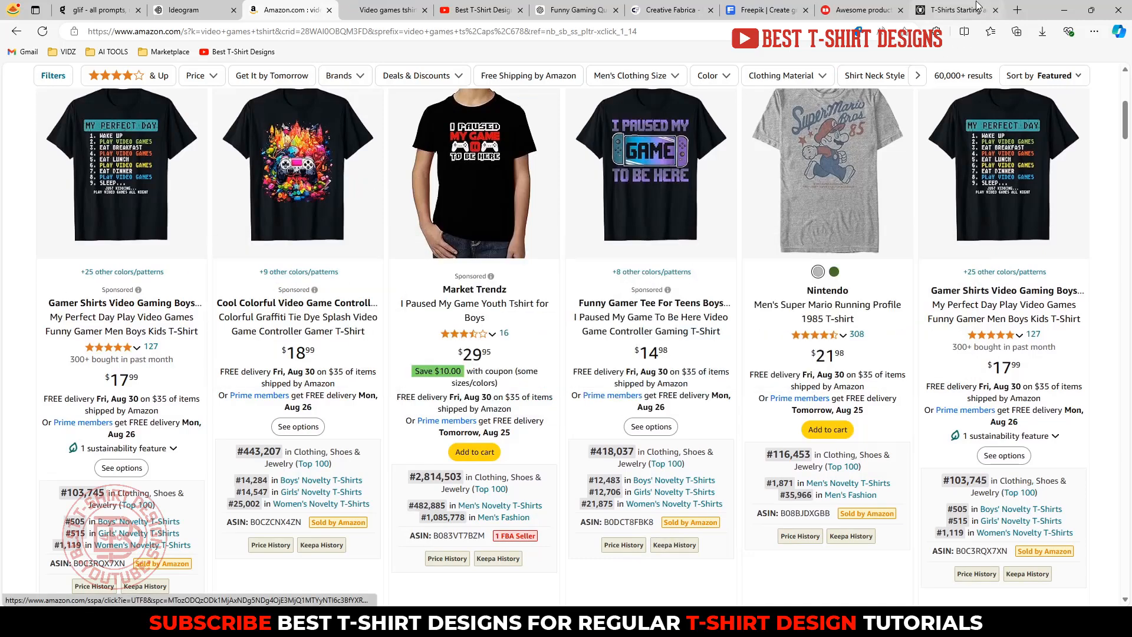
# Step: Search the web for "ds amazon quick view" in a new tab and open its Chrome Web Store page
pyautogui.click(1021, 7)
pyautogui.write('ds')
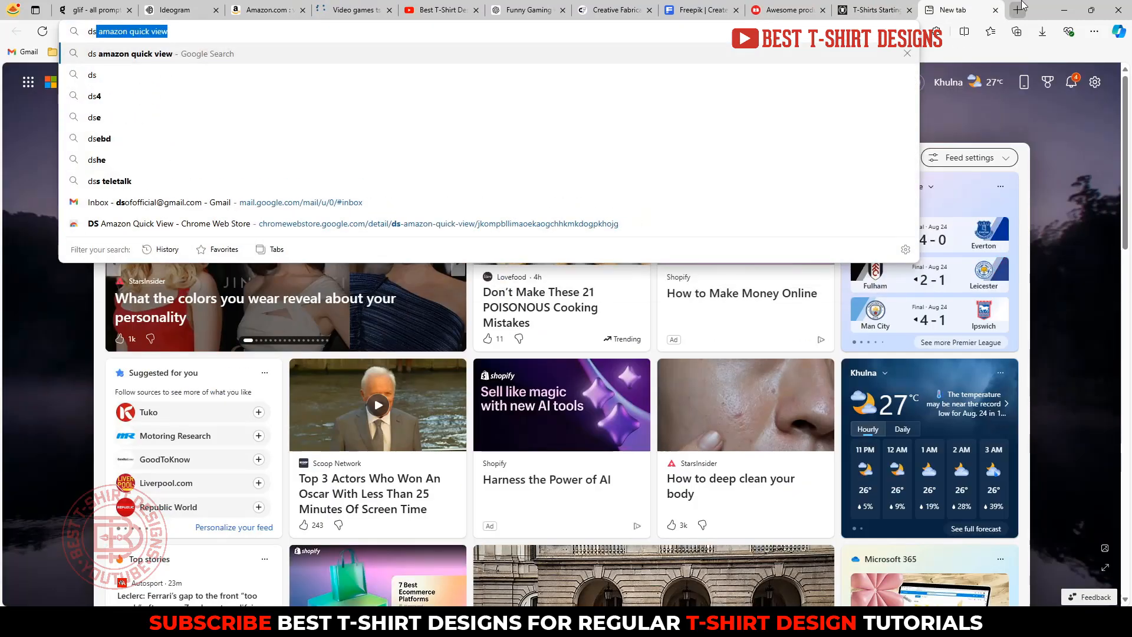
pyautogui.press('Return')
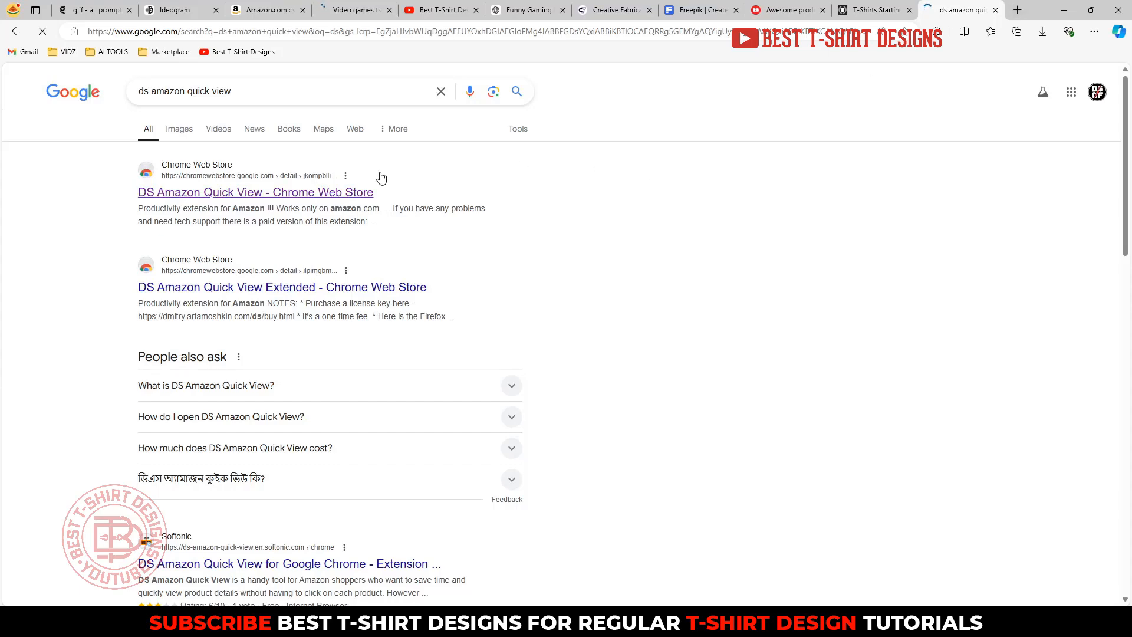
pyautogui.click(257, 198)
# Step: Return to the Amazon results and compare the best-seller ranks of the first two T-shirts
pyautogui.click(265, 9)
pyautogui.scroll(-1, 24, 401)
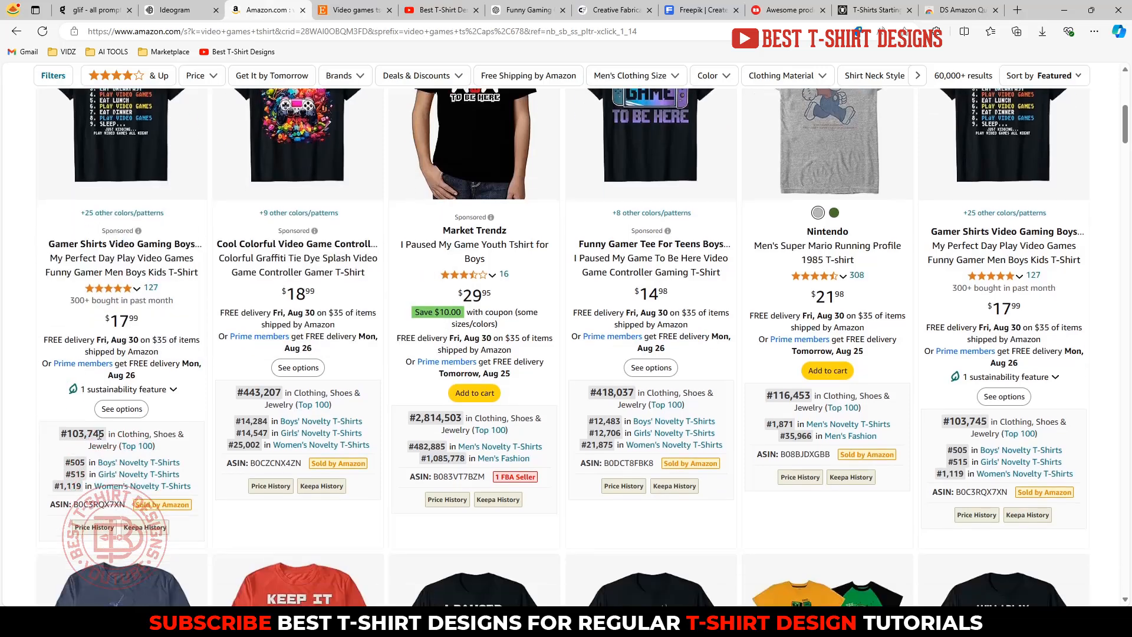
pyautogui.moveTo(63, 437); pyautogui.dragTo(105, 439)
pyautogui.click(189, 454)
pyautogui.moveTo(238, 394); pyautogui.dragTo(283, 394)
pyautogui.click(261, 390)
# Step: Examine more video game T-shirt designs in the Amazon results, including the product details of the "My Perfect Day" shirt
pyautogui.scroll(-7, 600, 388)
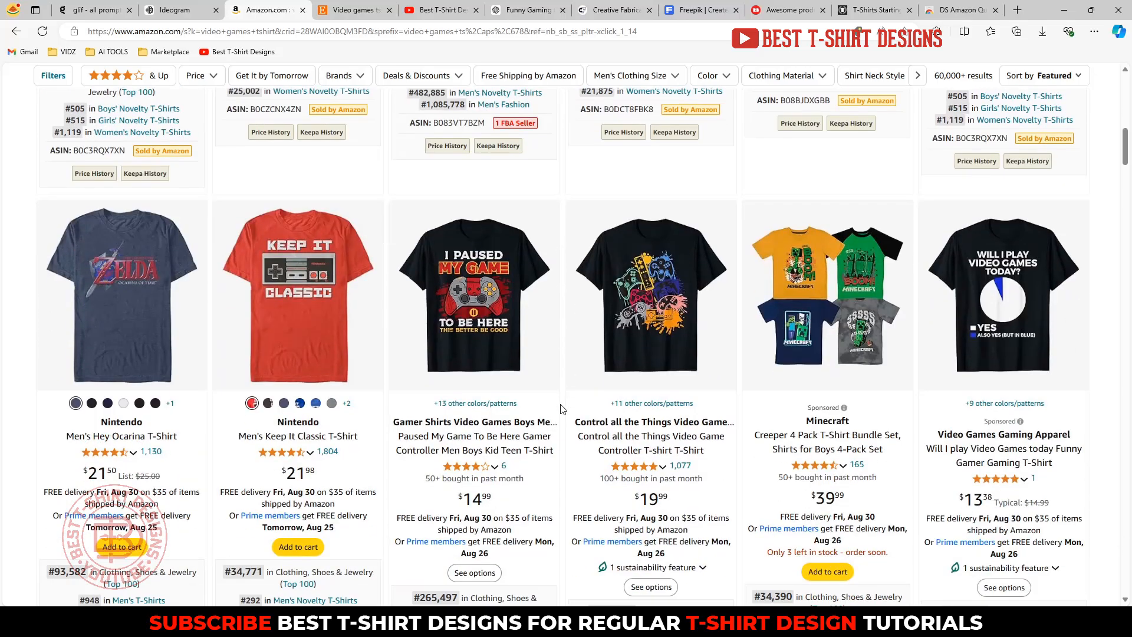
pyautogui.scroll(10, 561, 409)
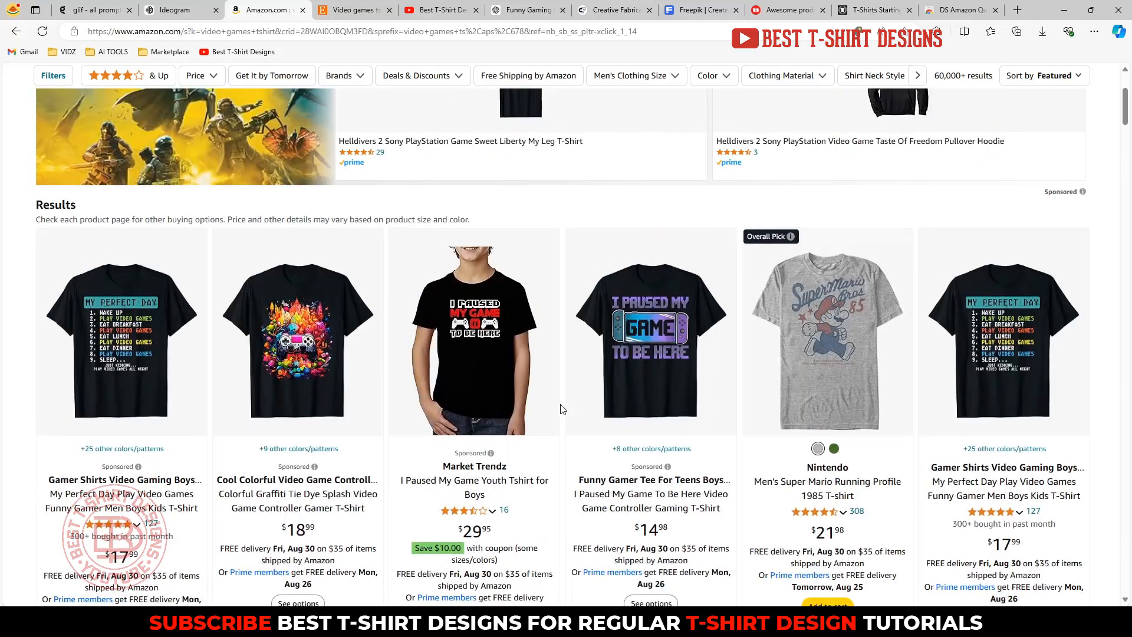
pyautogui.scroll(-3, 561, 409)
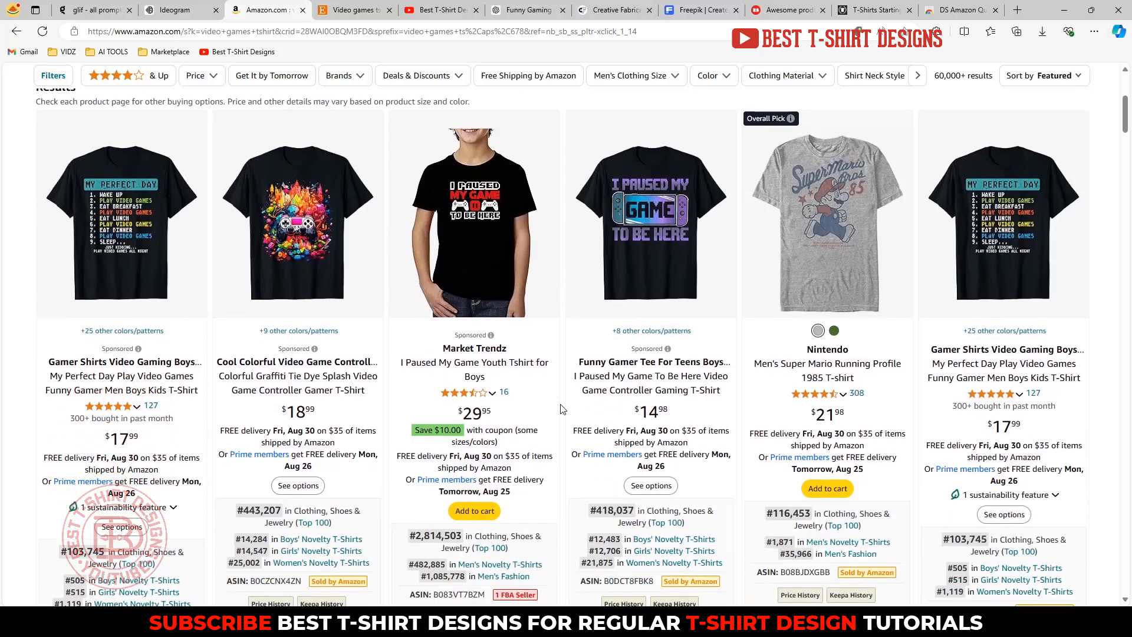
pyautogui.scroll(2, 561, 409)
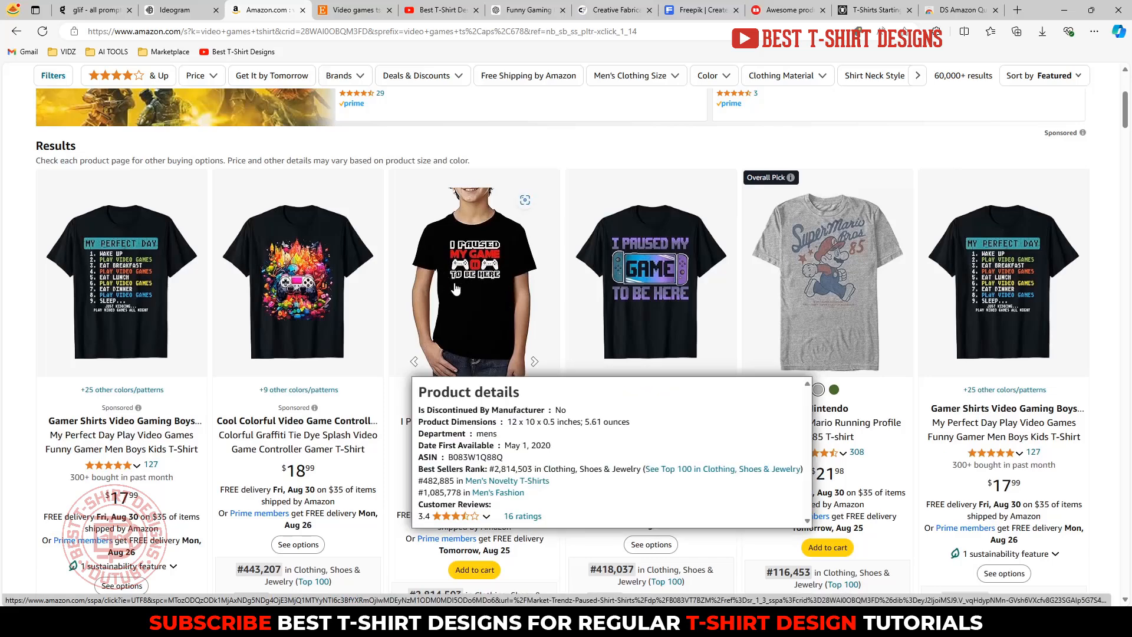
pyautogui.moveTo(136, 260)
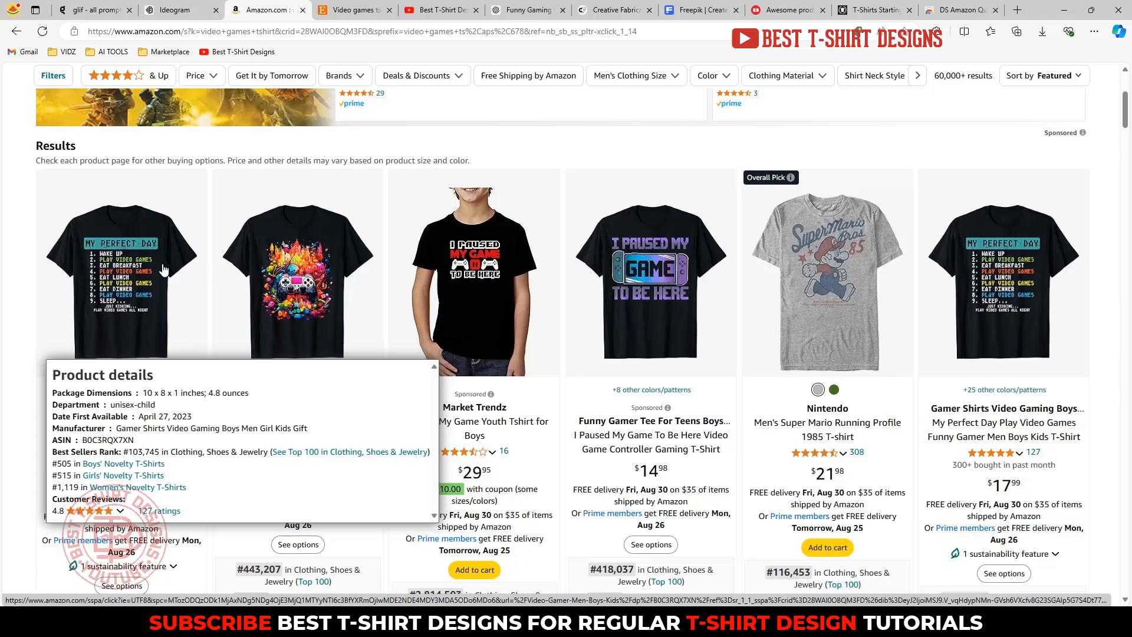
pyautogui.scroll(-7, 20, 279)
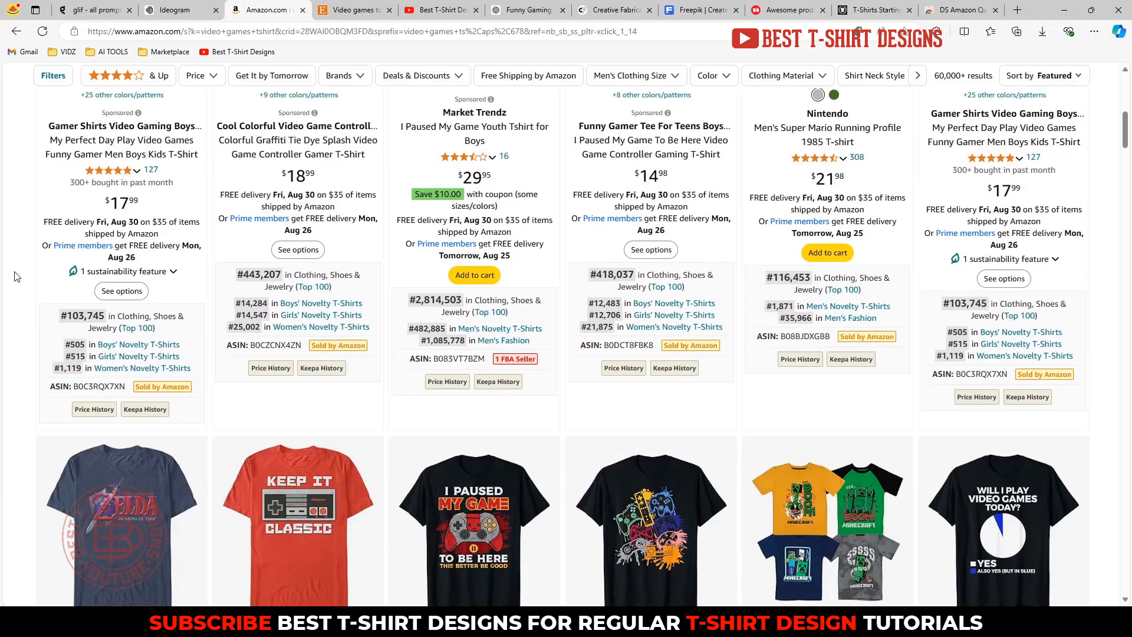
# Step: Review the first two rows of Amazon T-shirts and glance at the generated controller designs in Ideogram
pyautogui.scroll(7, 16, 277)
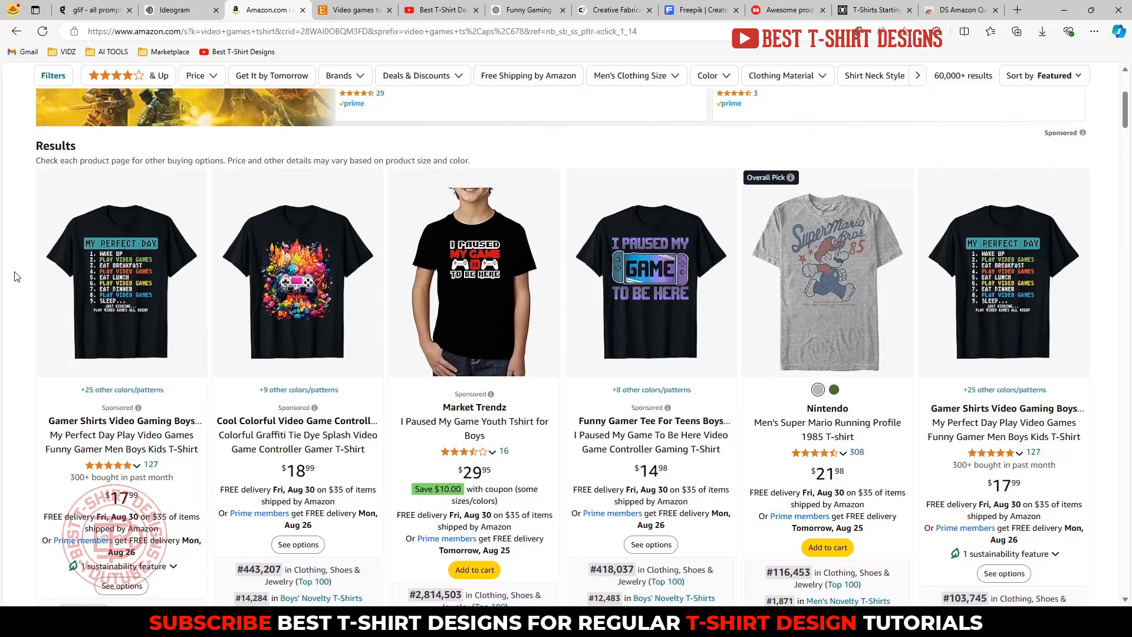
pyautogui.scroll(-7, 17, 277)
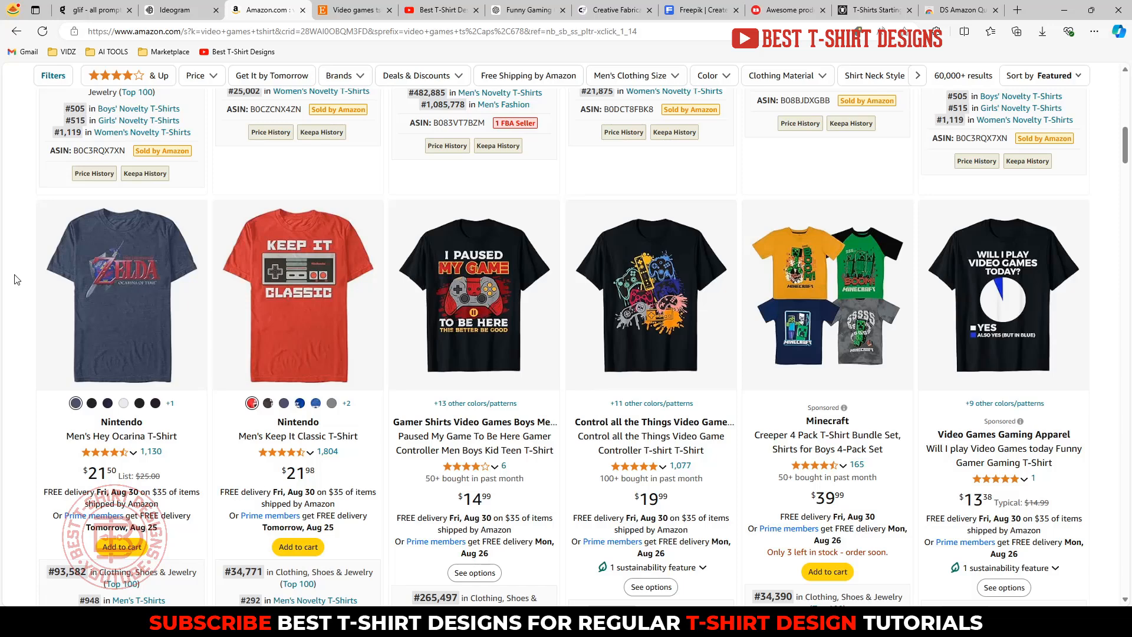
pyautogui.click(175, 7)
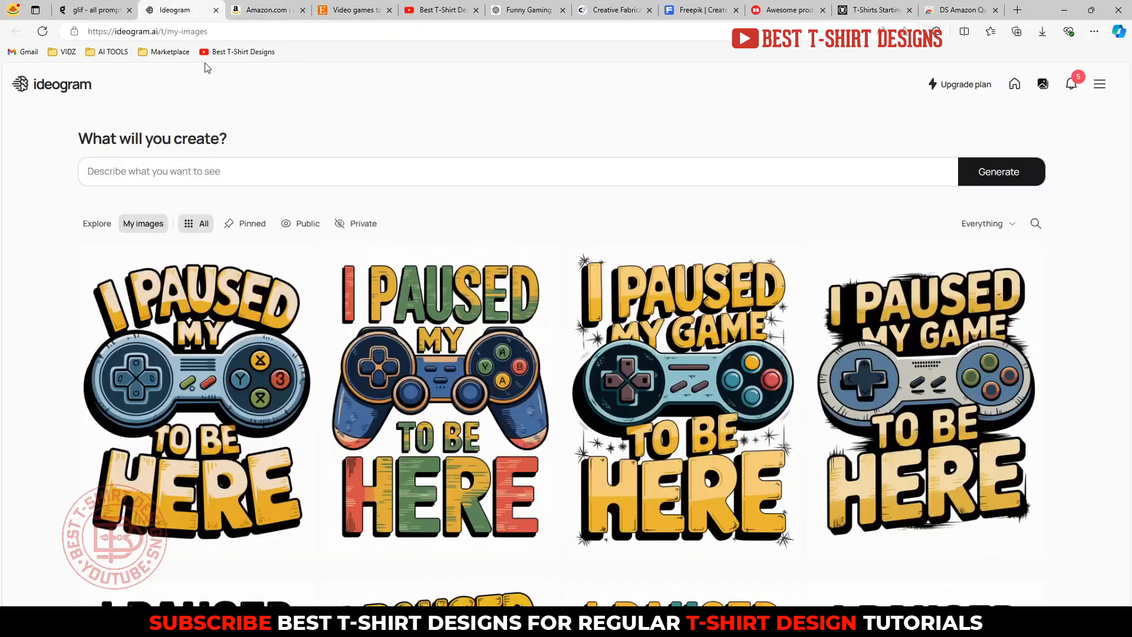
pyautogui.click(264, 8)
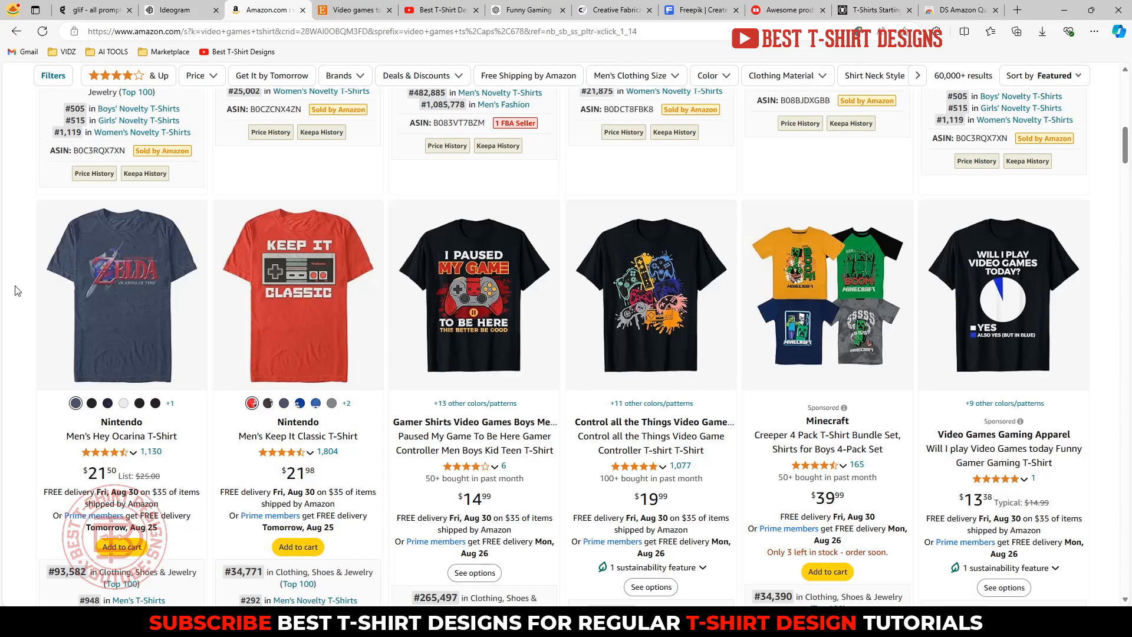
# Step: Examine the product details of the "My Perfect Day" shirt and the second-row T-shirts, including the Zelda, "Keep It Classic" and "I Paused My Game" designs
pyautogui.scroll(10, 16, 291)
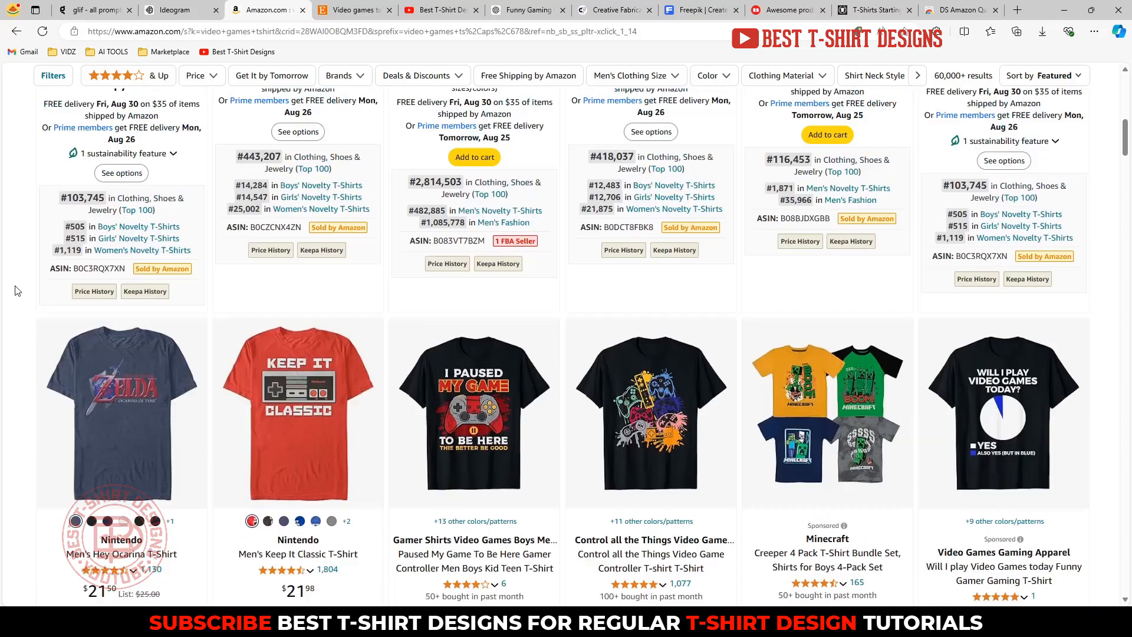
pyautogui.moveTo(118, 294)
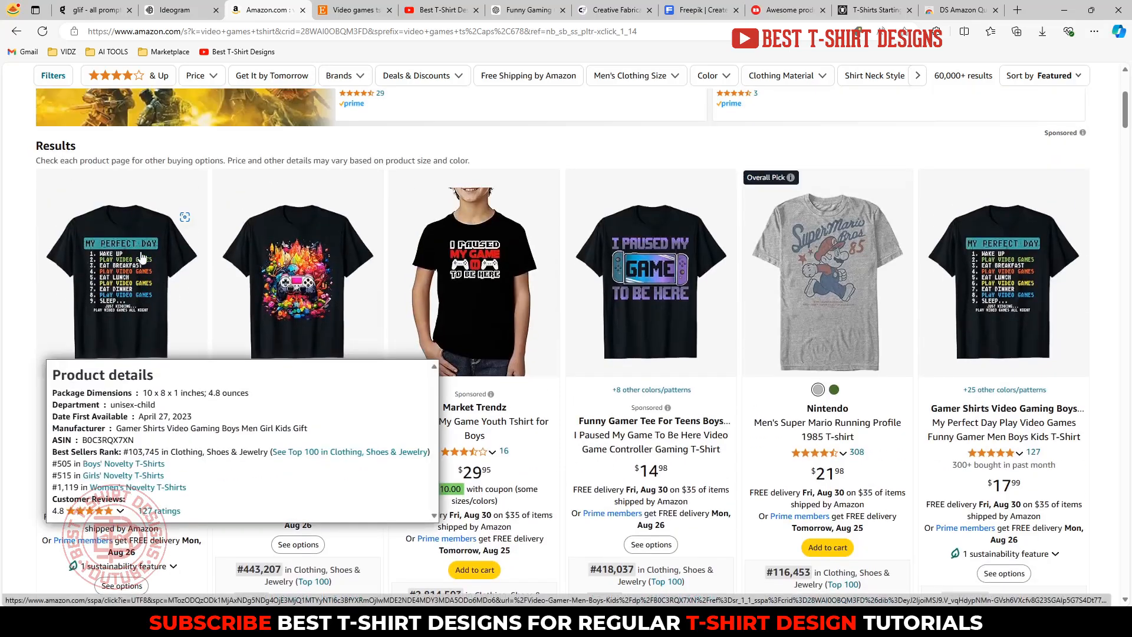
pyautogui.scroll(-10, 140, 302)
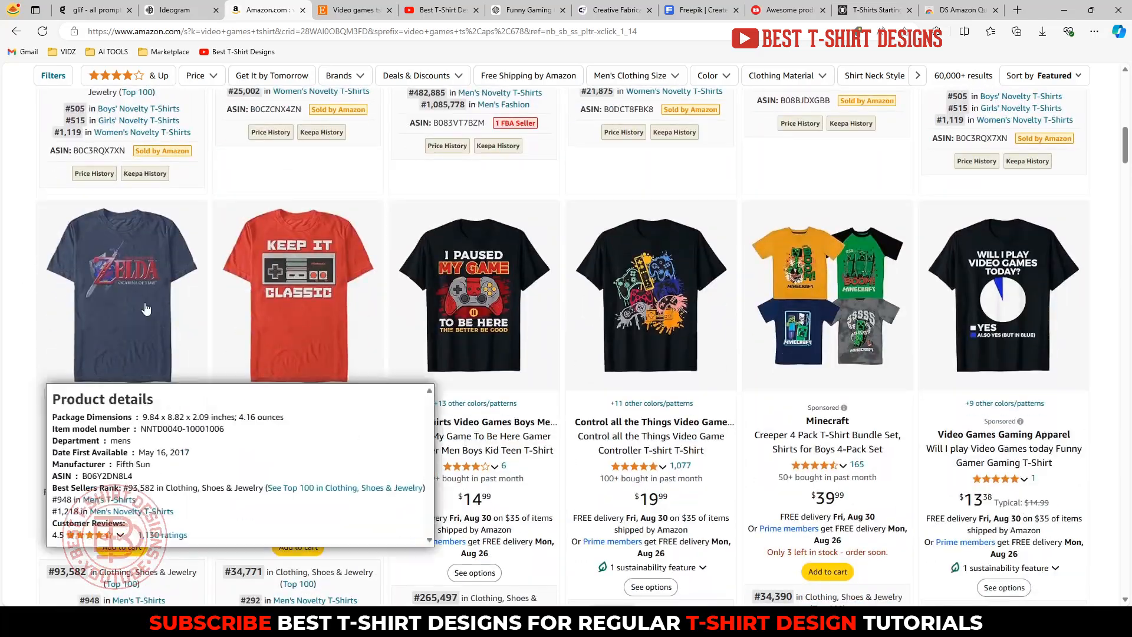
pyautogui.moveTo(300, 248)
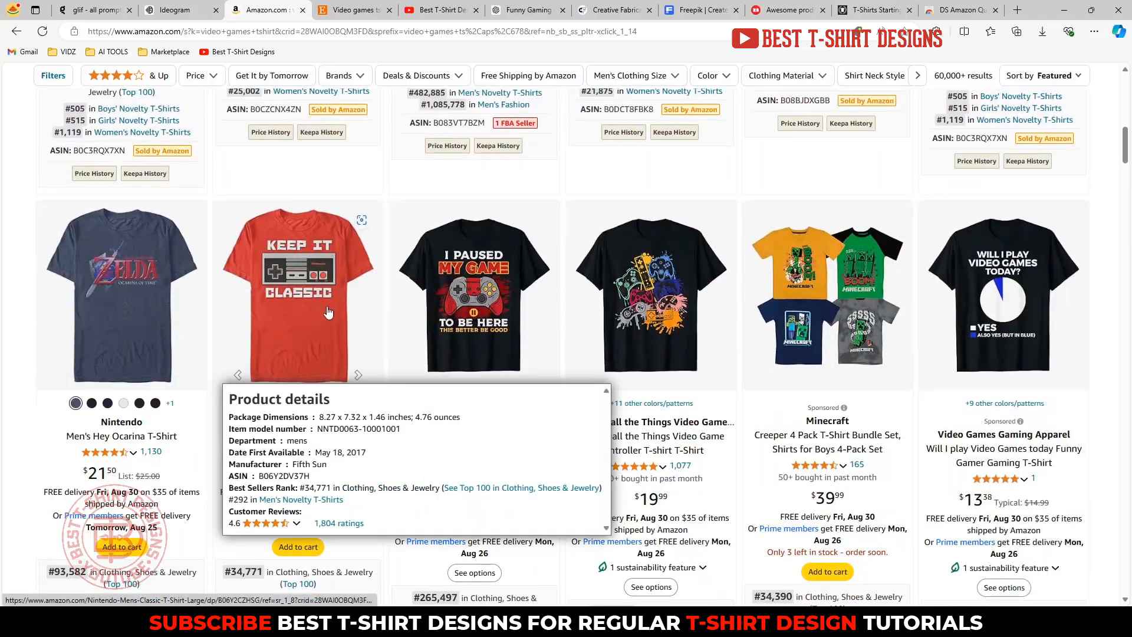
pyautogui.moveTo(505, 285)
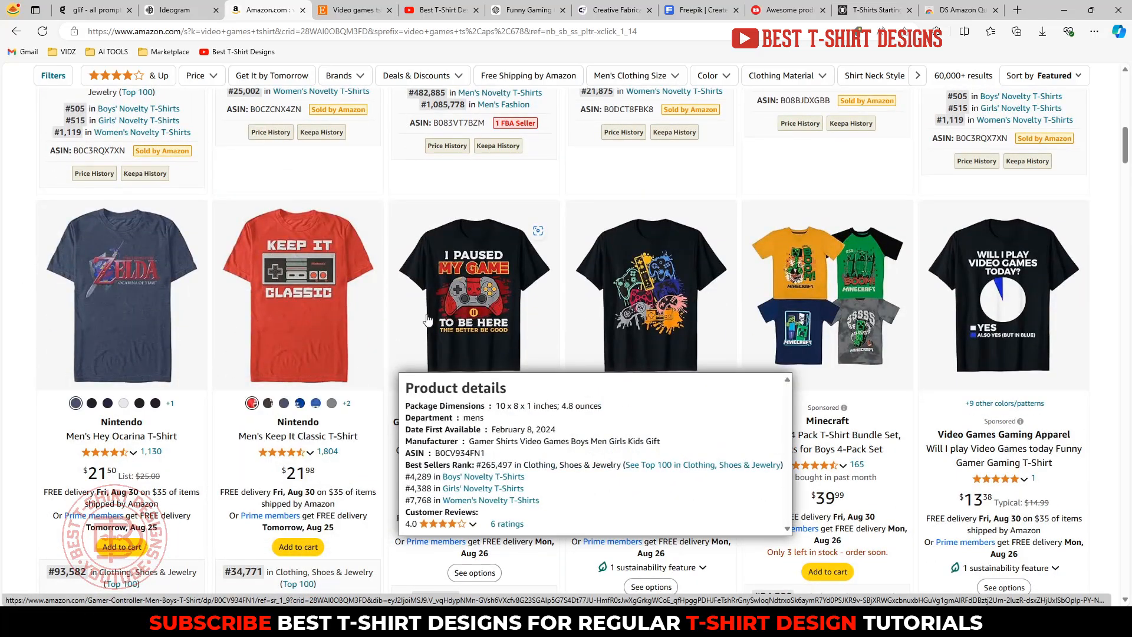
pyautogui.moveTo(879, 366)
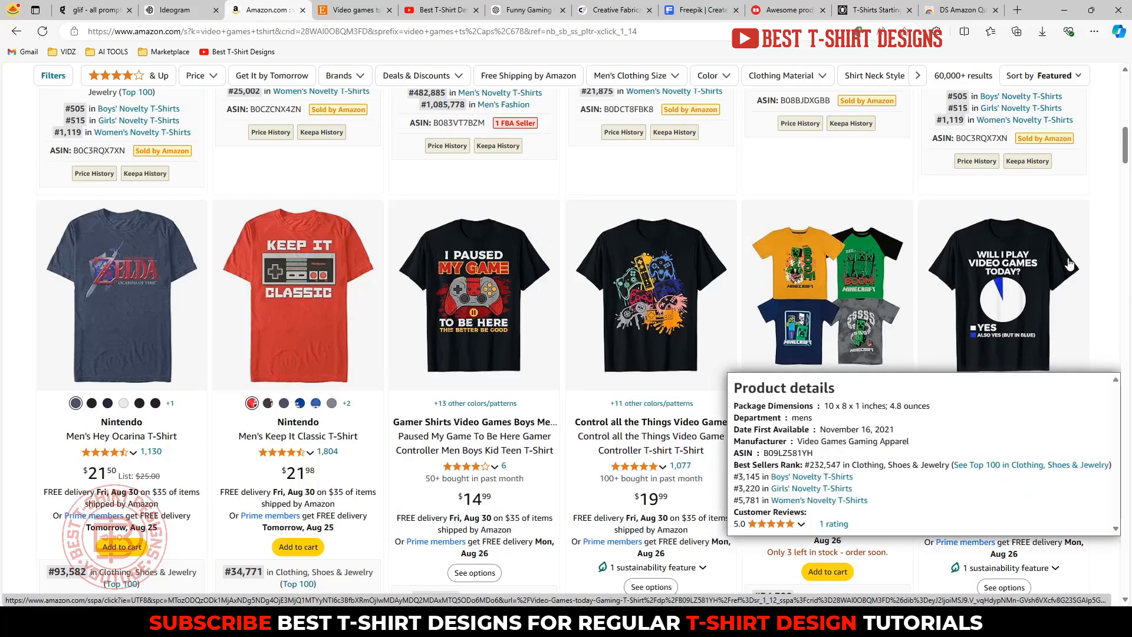
pyautogui.moveTo(746, 302)
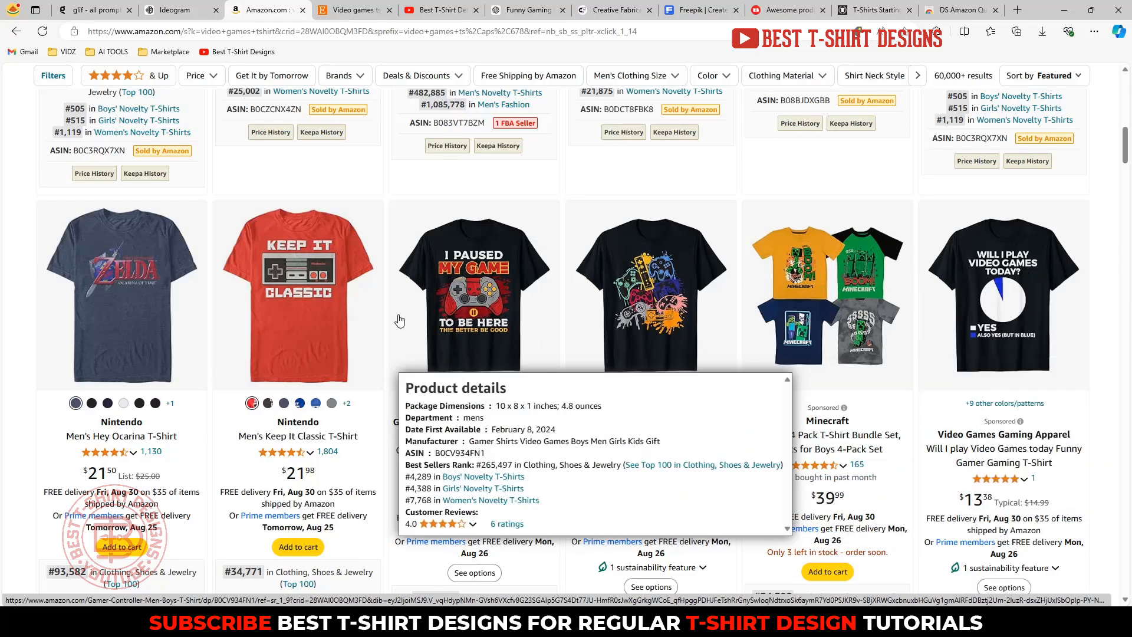
# Step: Examine the T-shirts under More results, including the sales ranks of the "Don't Bother Me Right Meow" and "Birthday Boy Level Up" designs
pyautogui.scroll(-5, 395, 322)
pyautogui.scroll(-5, 389, 324)
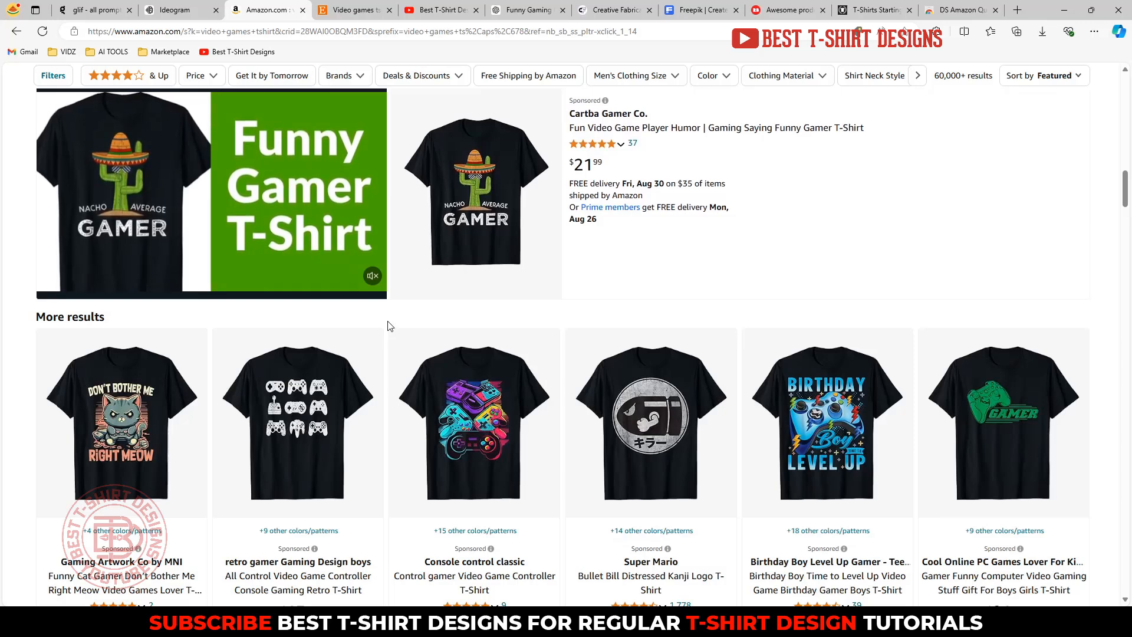
pyautogui.scroll(-1, 387, 324)
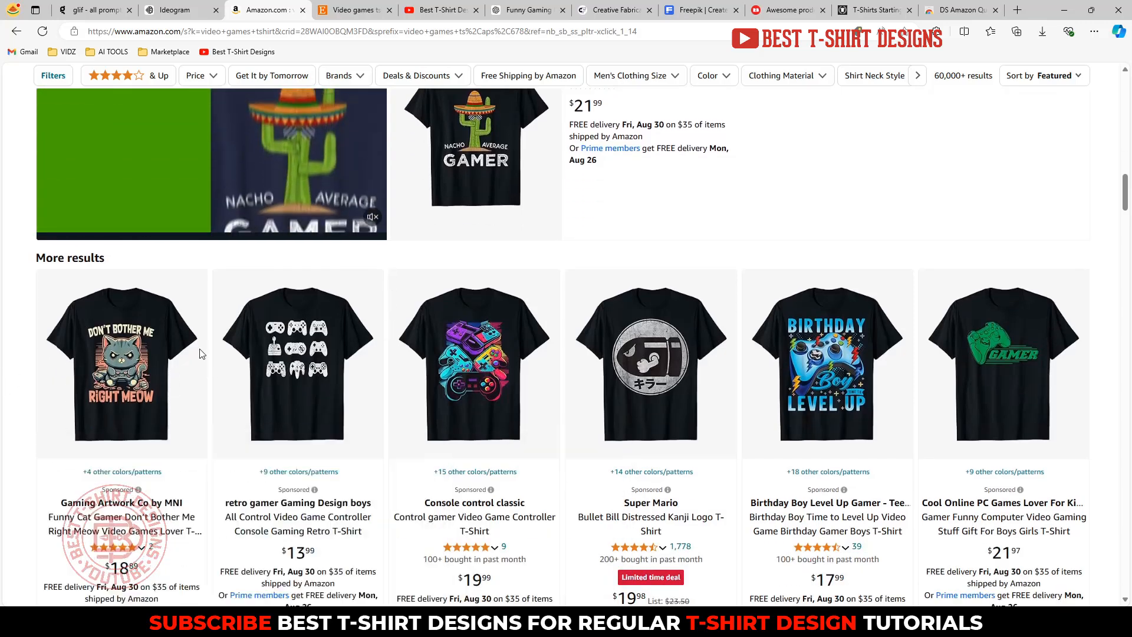
pyautogui.moveTo(102, 372)
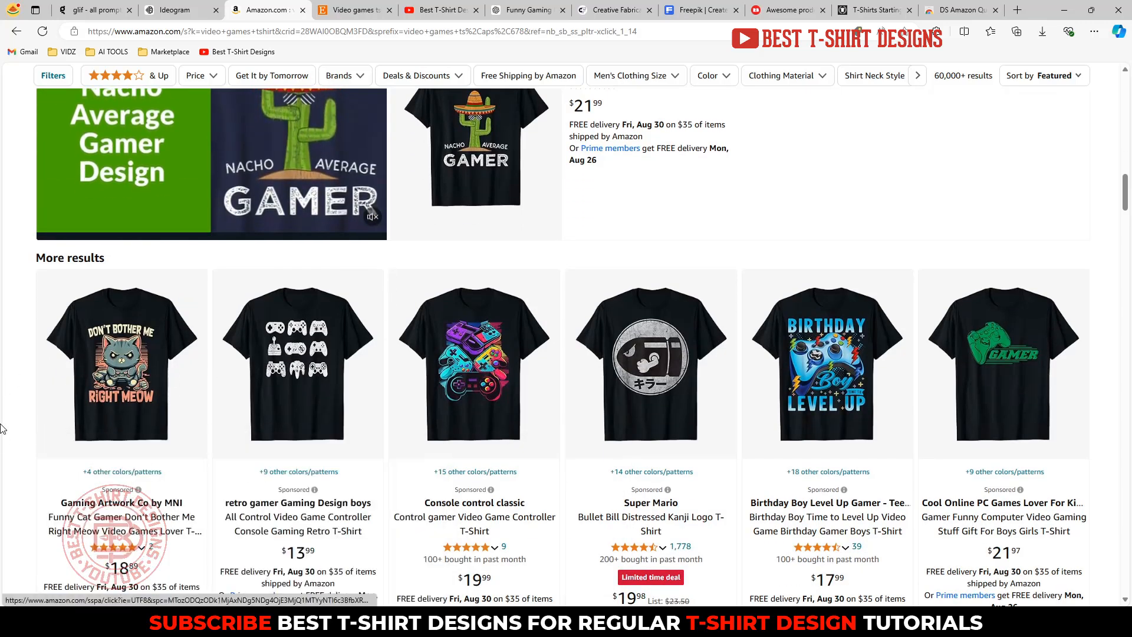
pyautogui.scroll(-3, 21, 418)
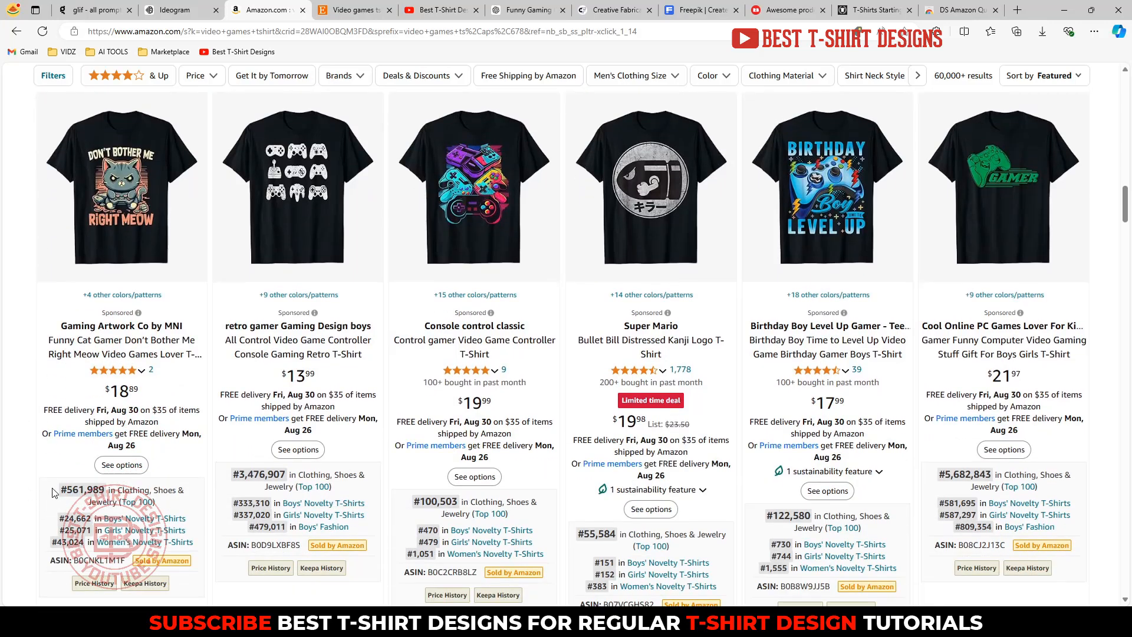
pyautogui.moveTo(129, 239)
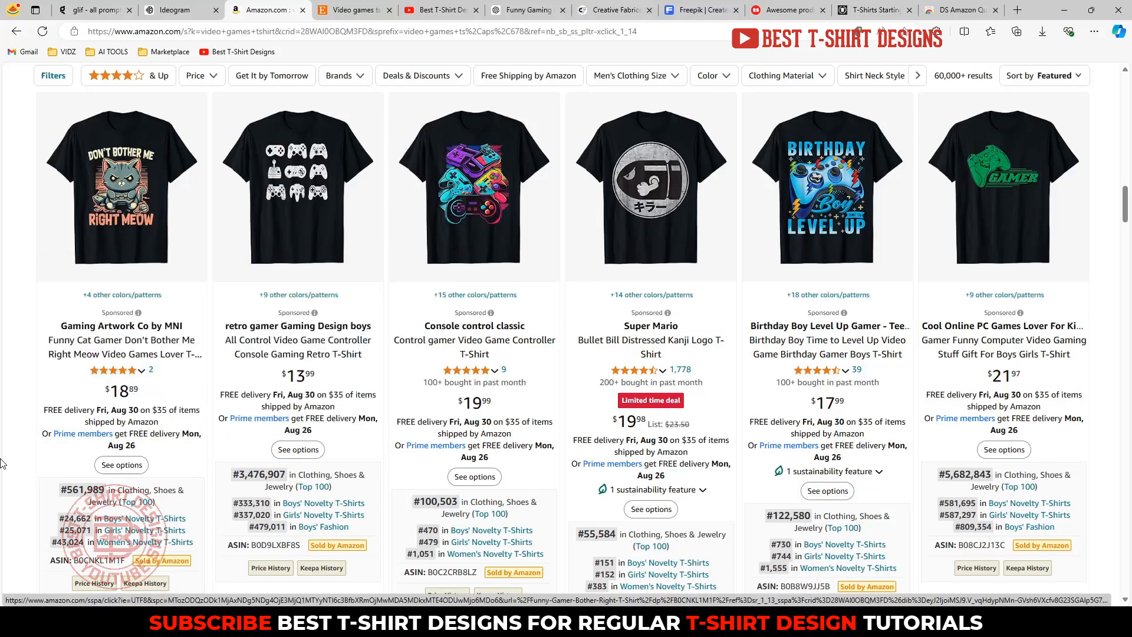
pyautogui.moveTo(62, 490); pyautogui.dragTo(107, 495)
pyautogui.click(123, 391)
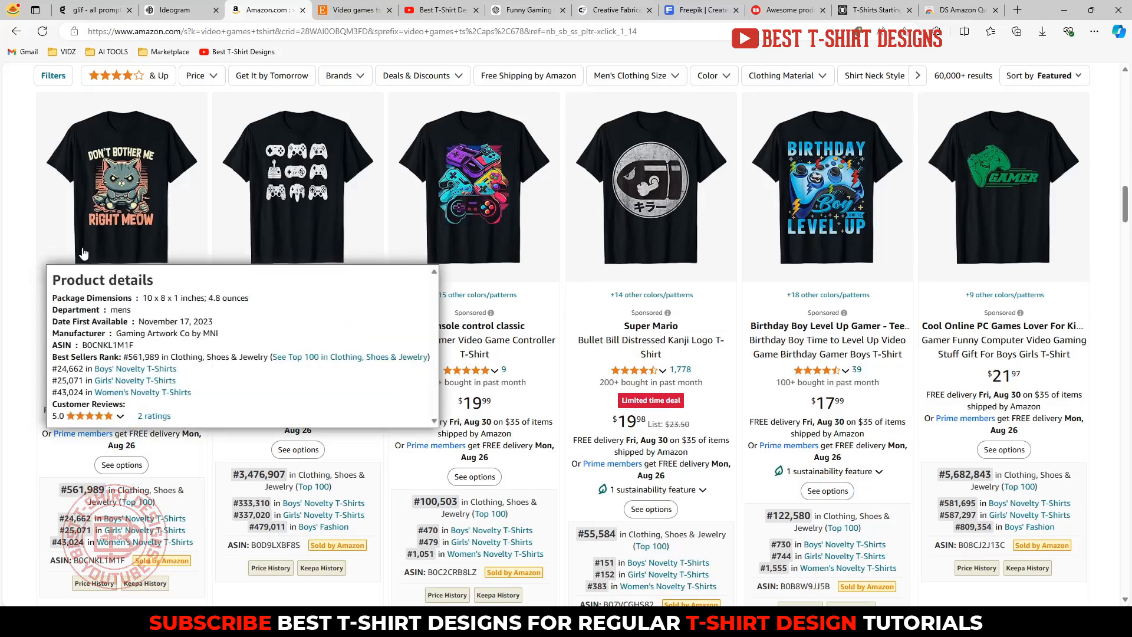
pyautogui.moveTo(849, 213)
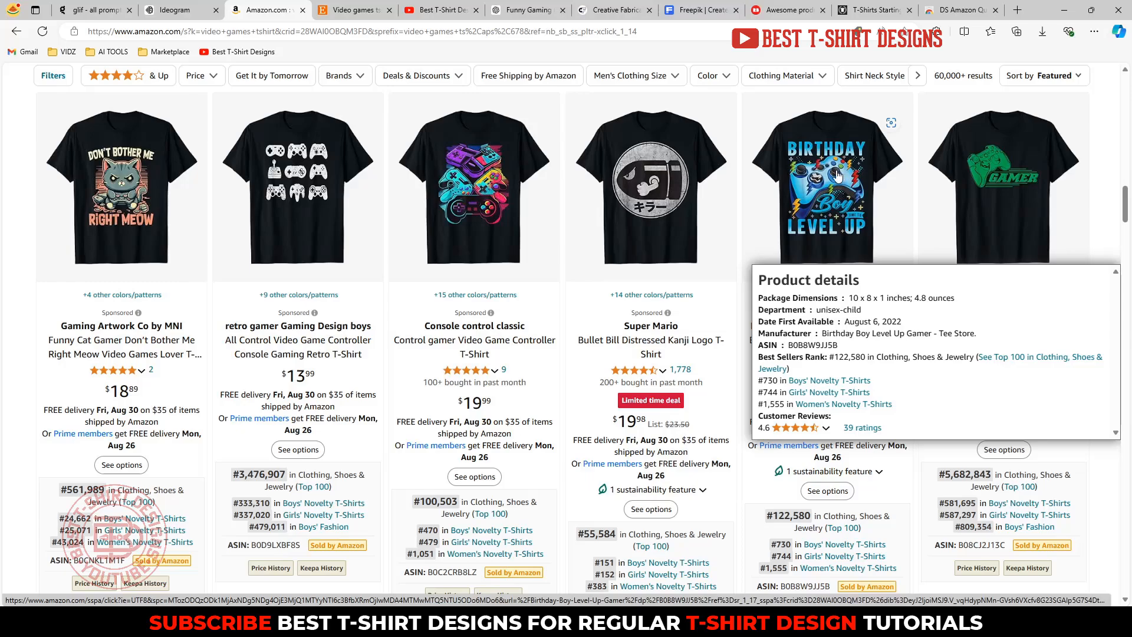
# Step: Return to the first row of Amazon results and check the list of funny gaming quotes in ChatGPT
pyautogui.scroll(5, 560, 319)
pyautogui.scroll(10, 561, 319)
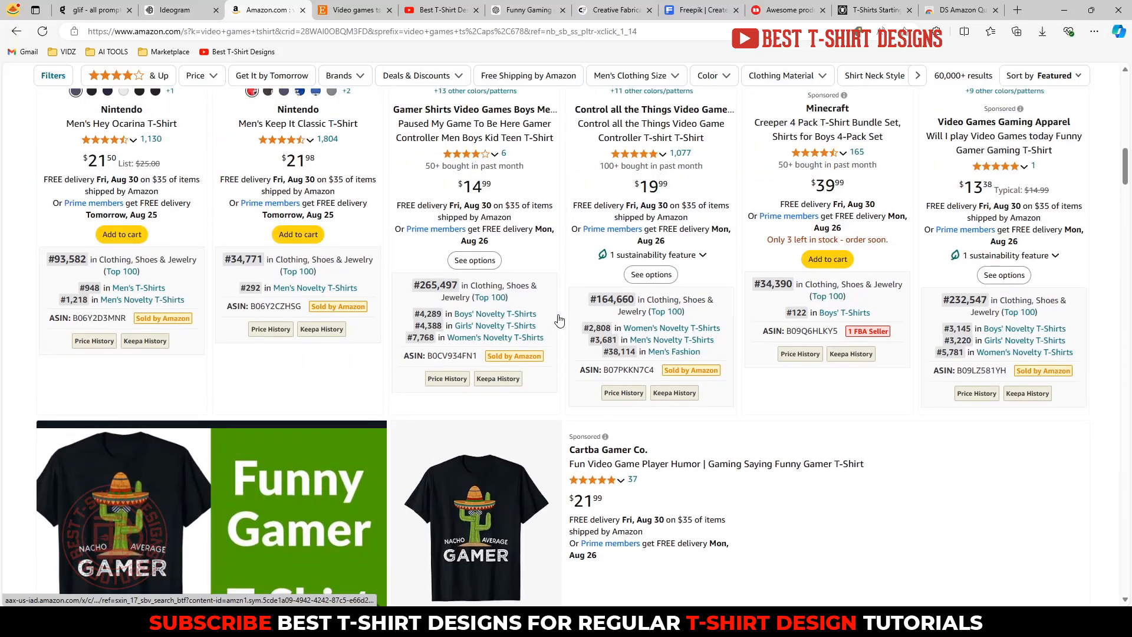
pyautogui.scroll(5, 562, 316)
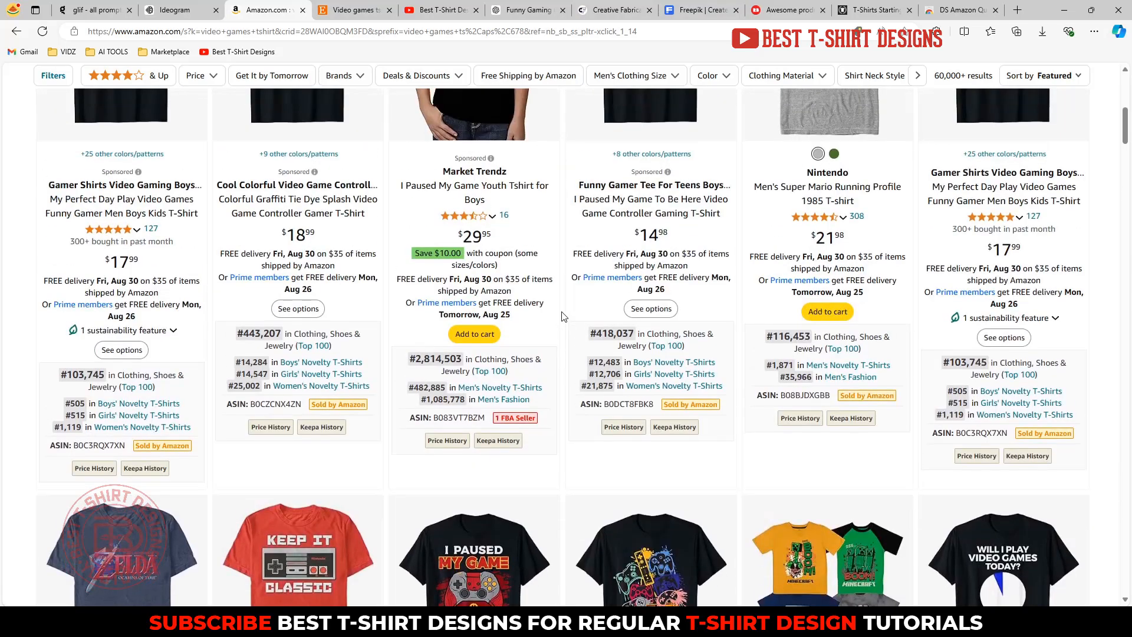
pyautogui.scroll(2, 562, 317)
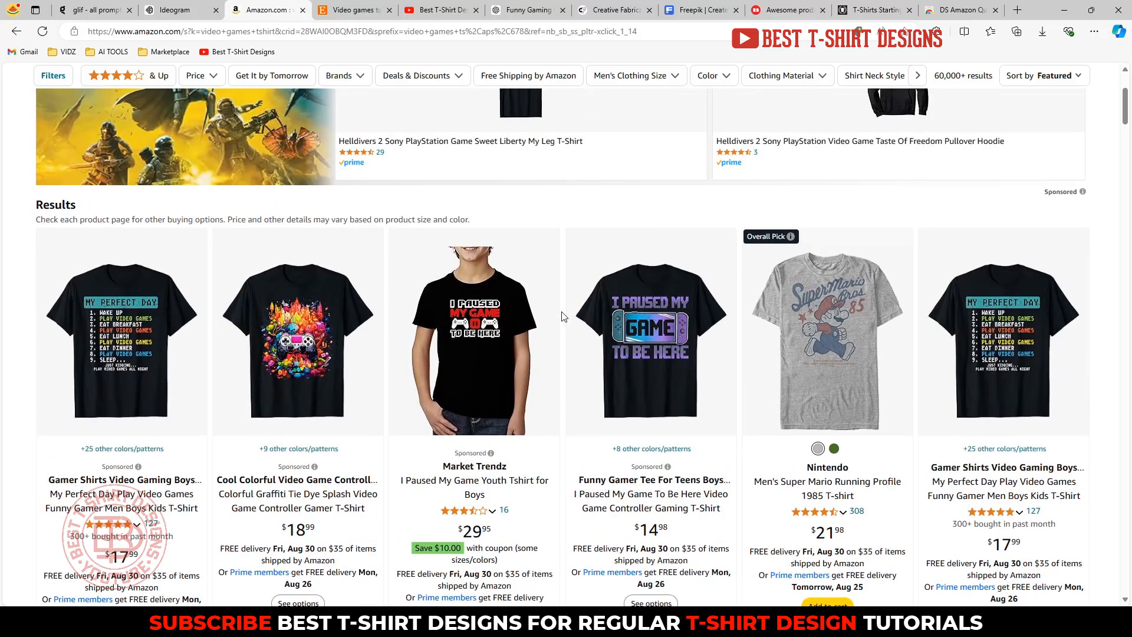
pyautogui.click(528, 10)
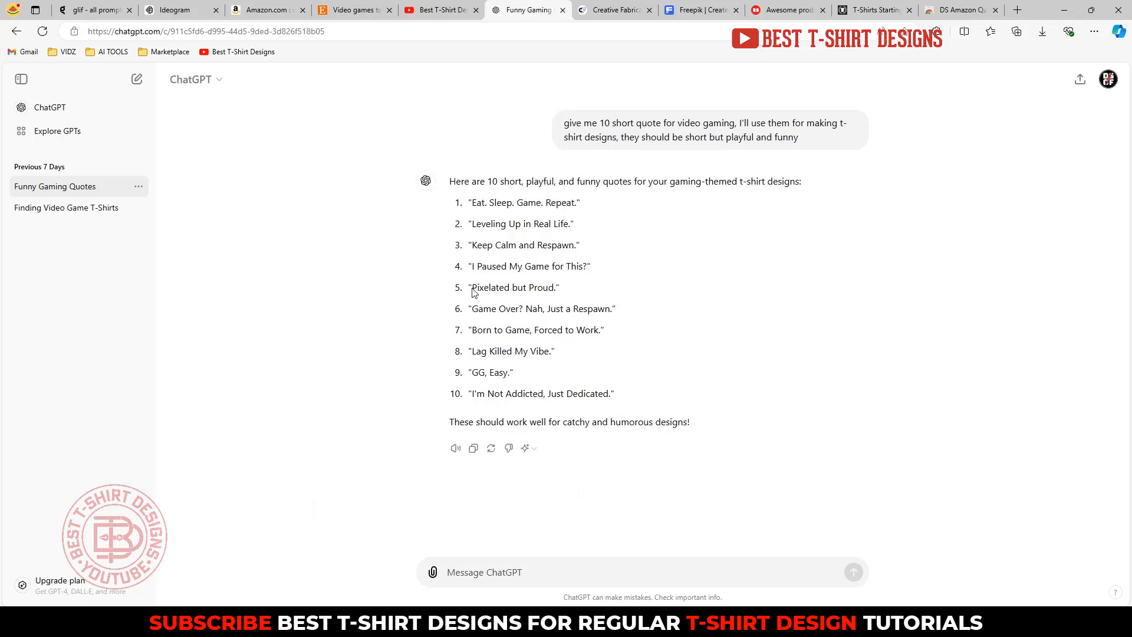
pyautogui.click(266, 10)
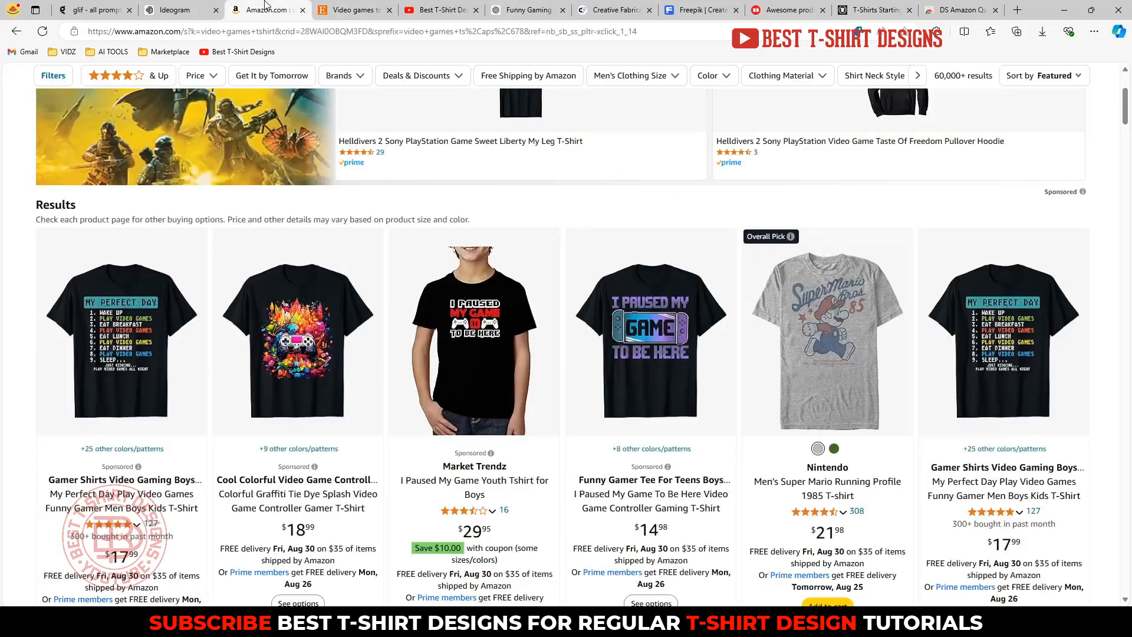
# Step: Examine the Etsy search results for "video games tshirt", including the Most Loved designs
pyautogui.click(361, 11)
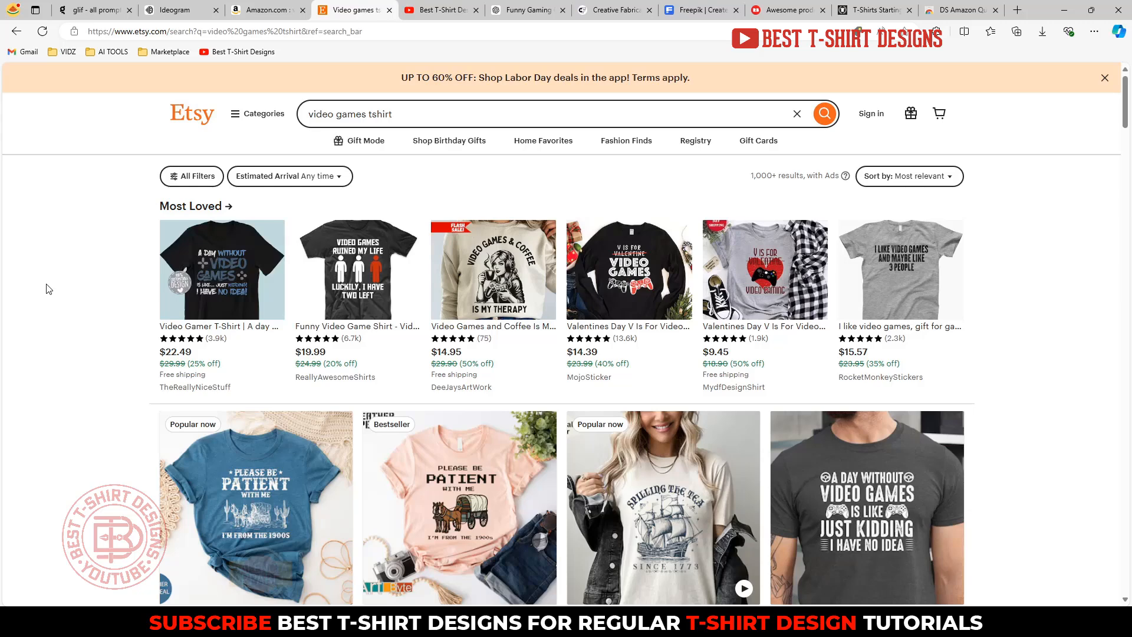
pyautogui.scroll(-2, 48, 289)
pyautogui.scroll(2, 48, 289)
pyautogui.scroll(-5, 54, 288)
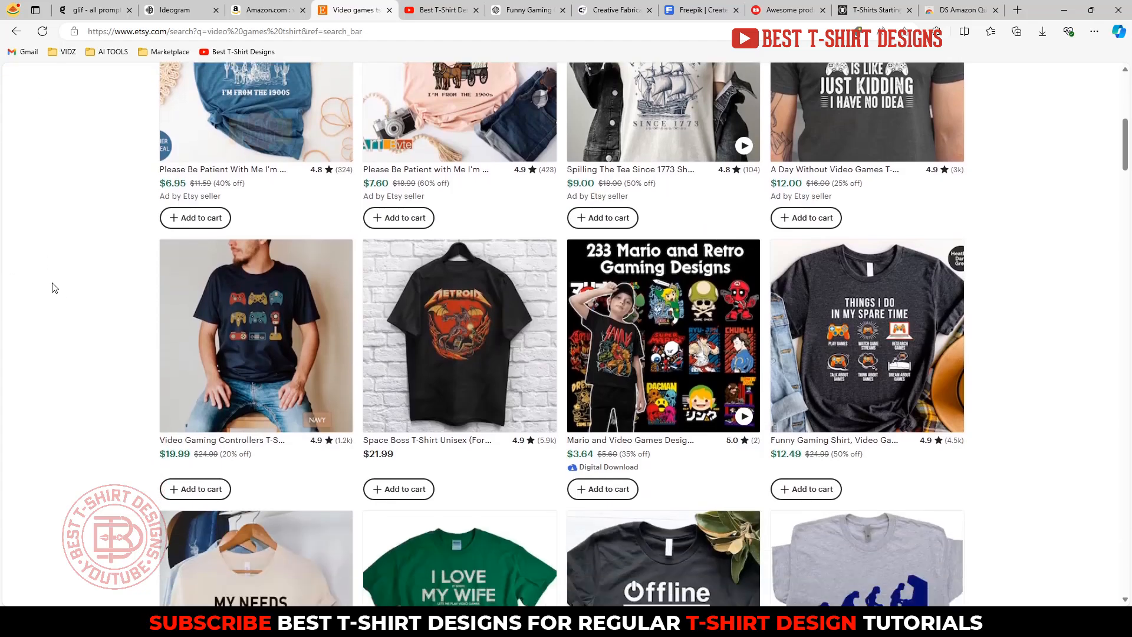
pyautogui.scroll(-3, 55, 288)
pyautogui.scroll(8, 55, 288)
pyautogui.scroll(2, 54, 288)
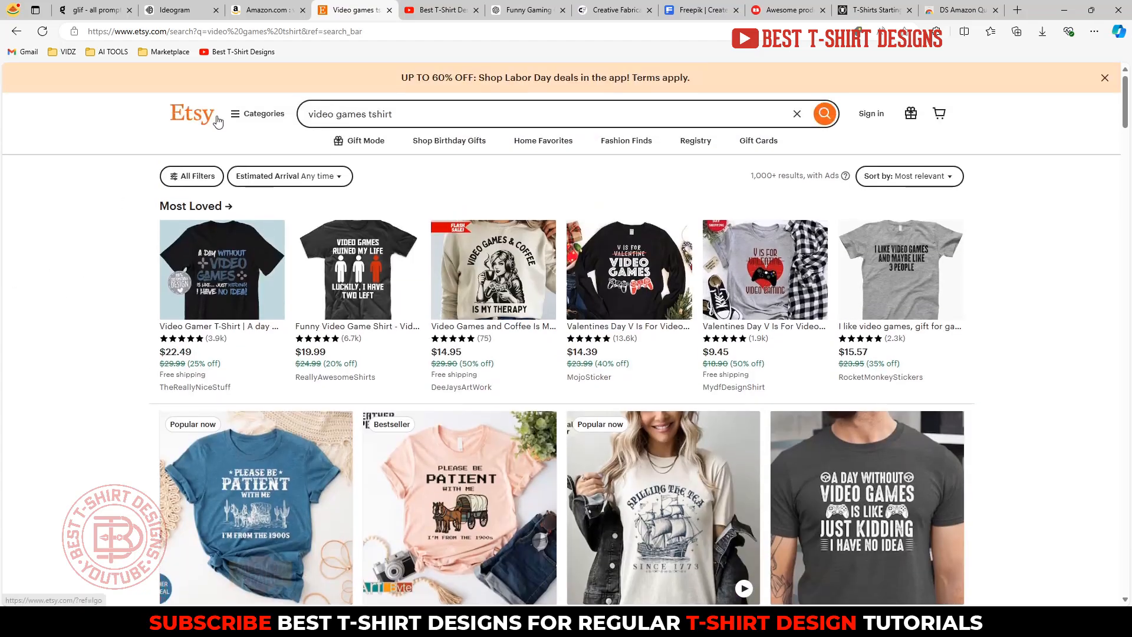
# Step: Open the Amazon product page of the colorful graffiti controller T-shirt in a new tab and view it
pyautogui.click(276, 6)
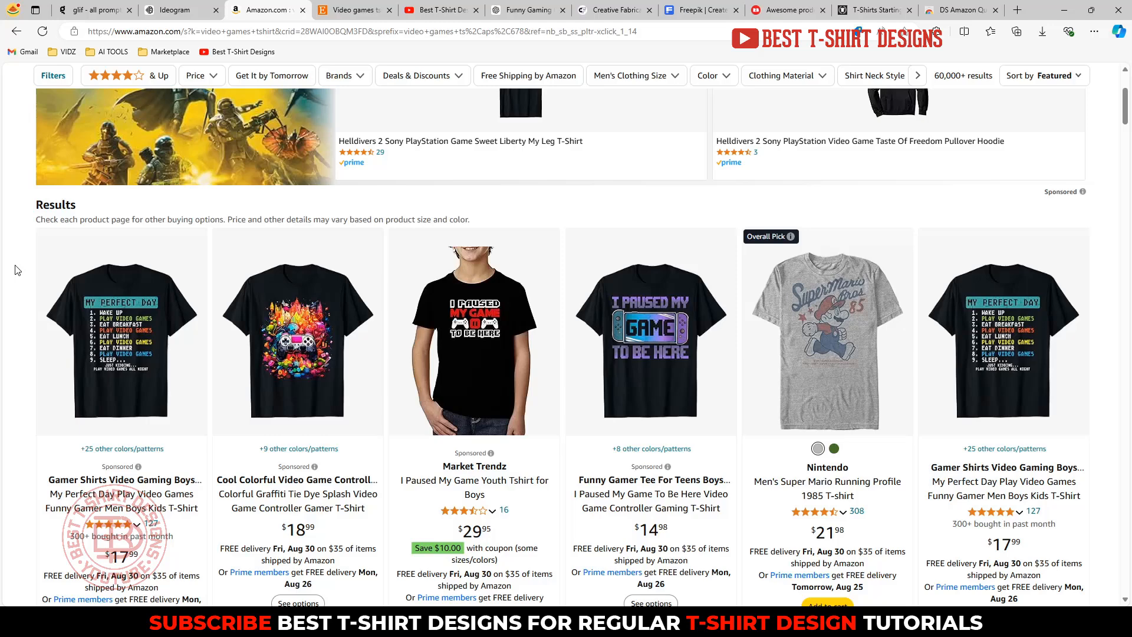
pyautogui.moveTo(336, 405)
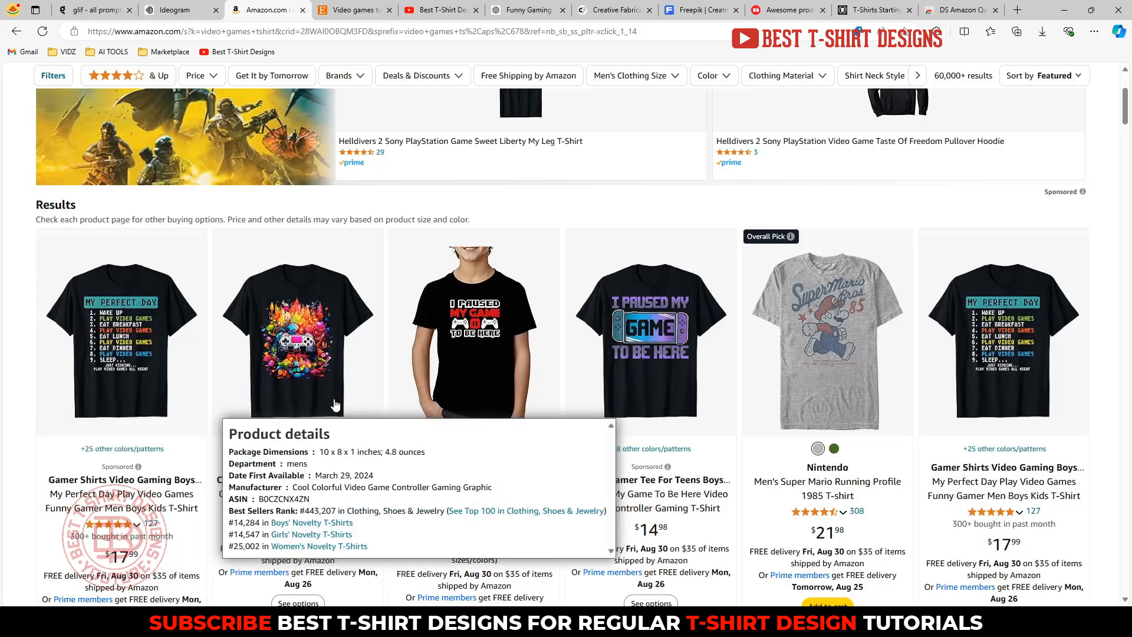
pyautogui.middleClick(307, 324)
pyautogui.click(330, 10)
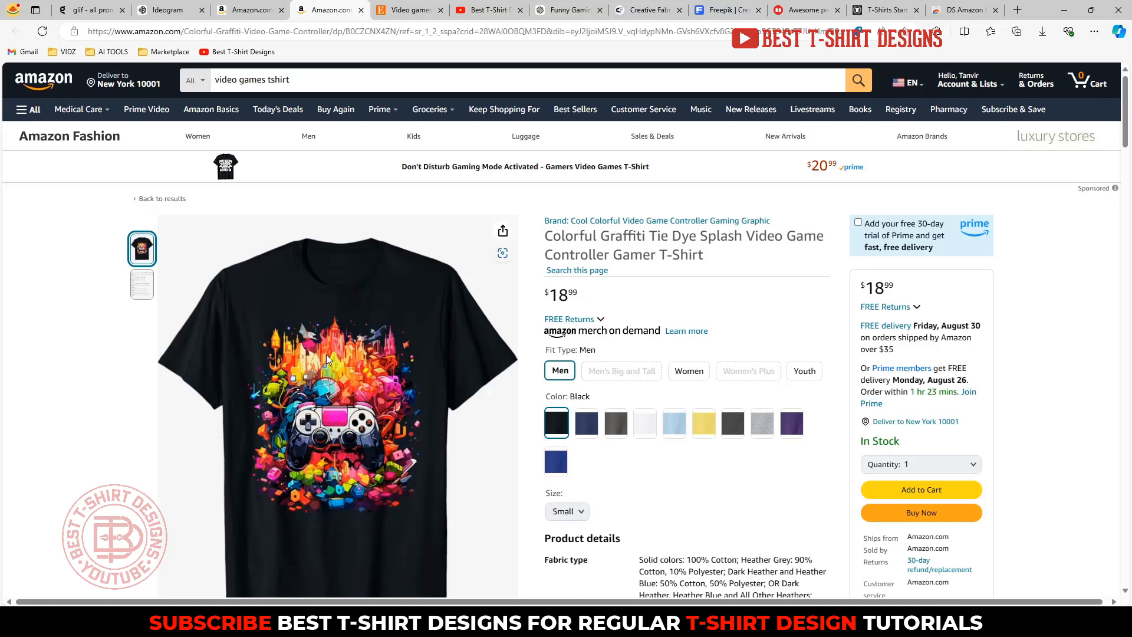
# Step: Switch to Glif, start building a new glif and add an Image Generator block
pyautogui.click(77, 4)
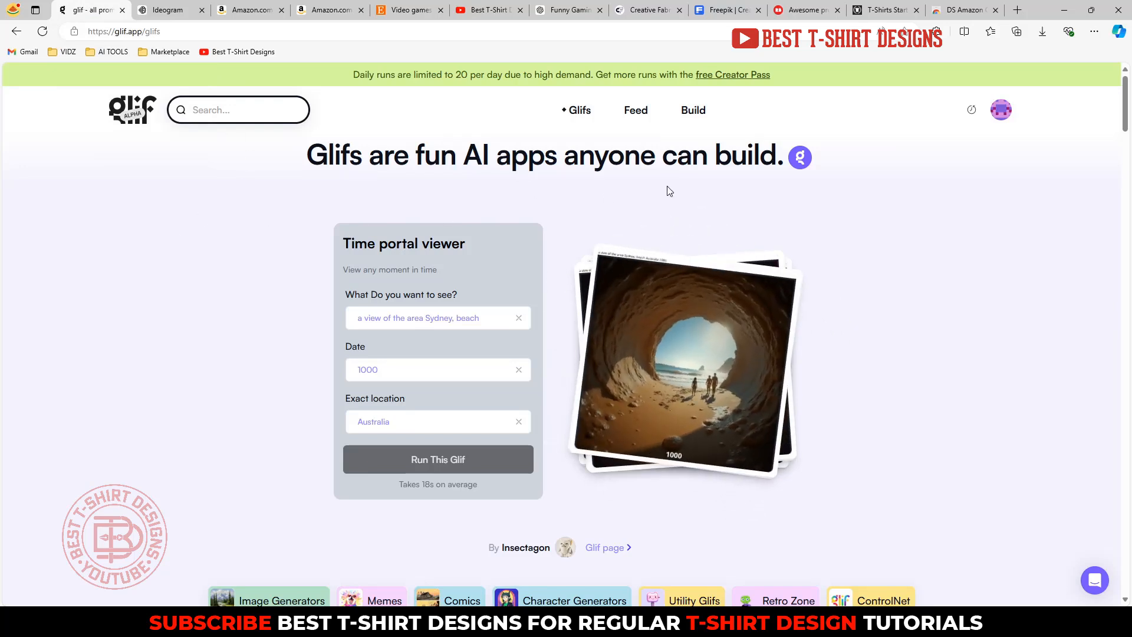
pyautogui.click(692, 111)
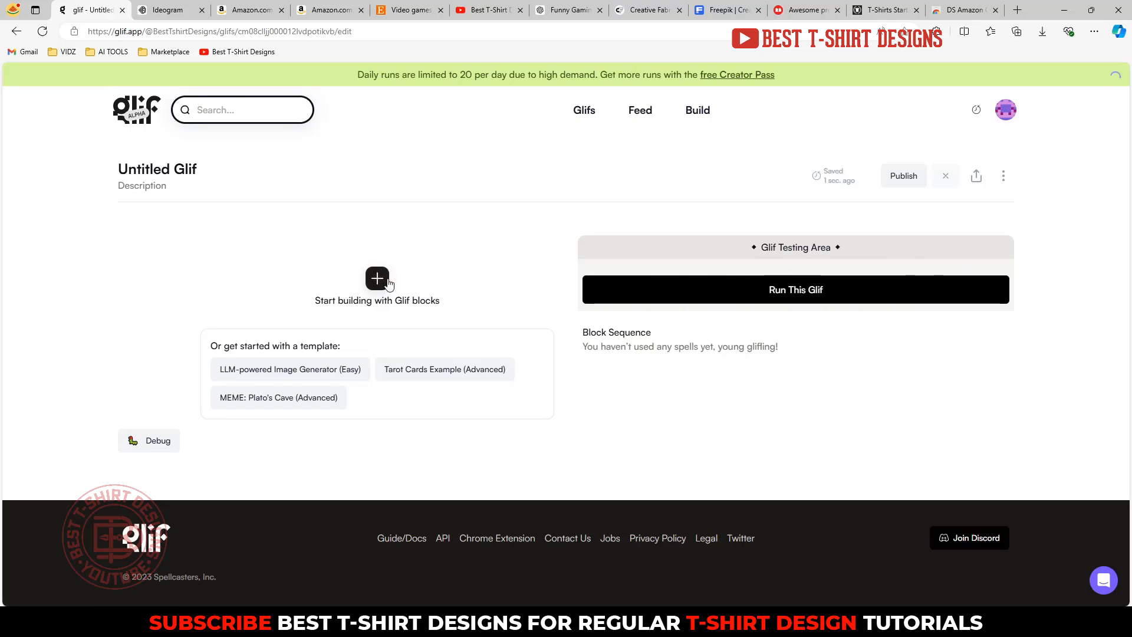
pyautogui.click(377, 278)
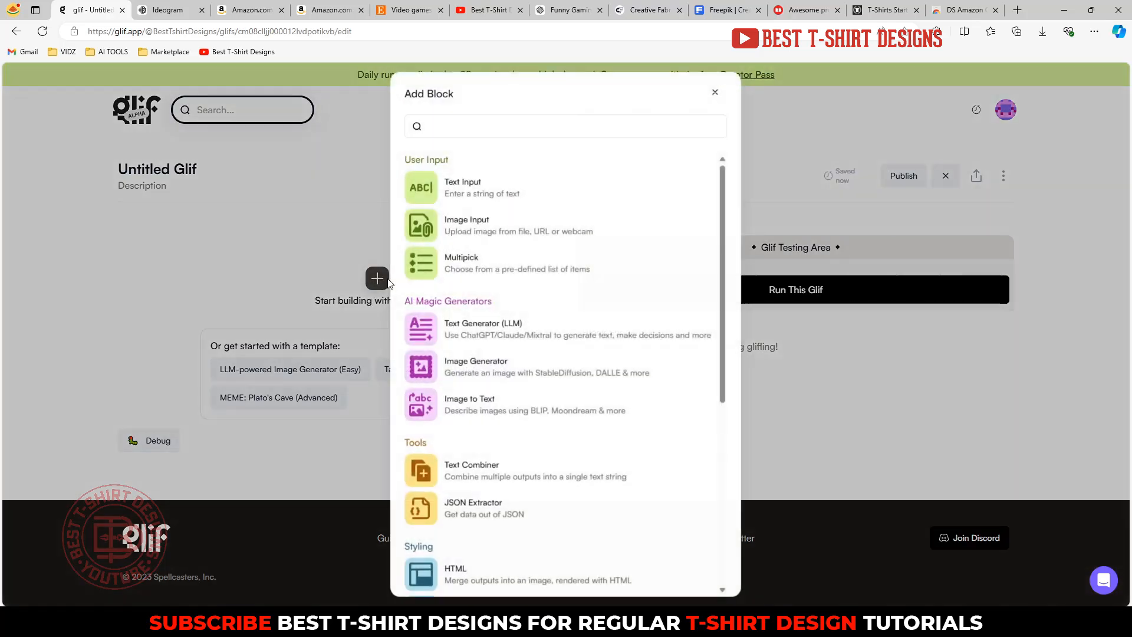
pyautogui.click(490, 372)
# Step: Set the image block's generation model to Flux Pro
pyautogui.scroll(-3, 142, 360)
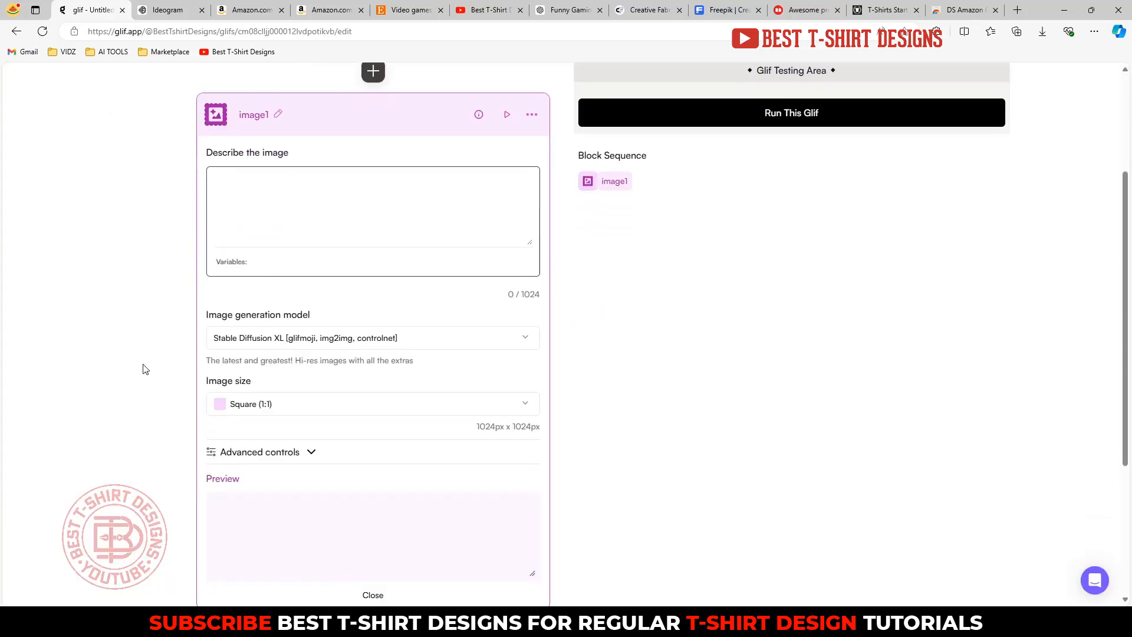
pyautogui.scroll(1, 145, 370)
pyautogui.click(241, 401)
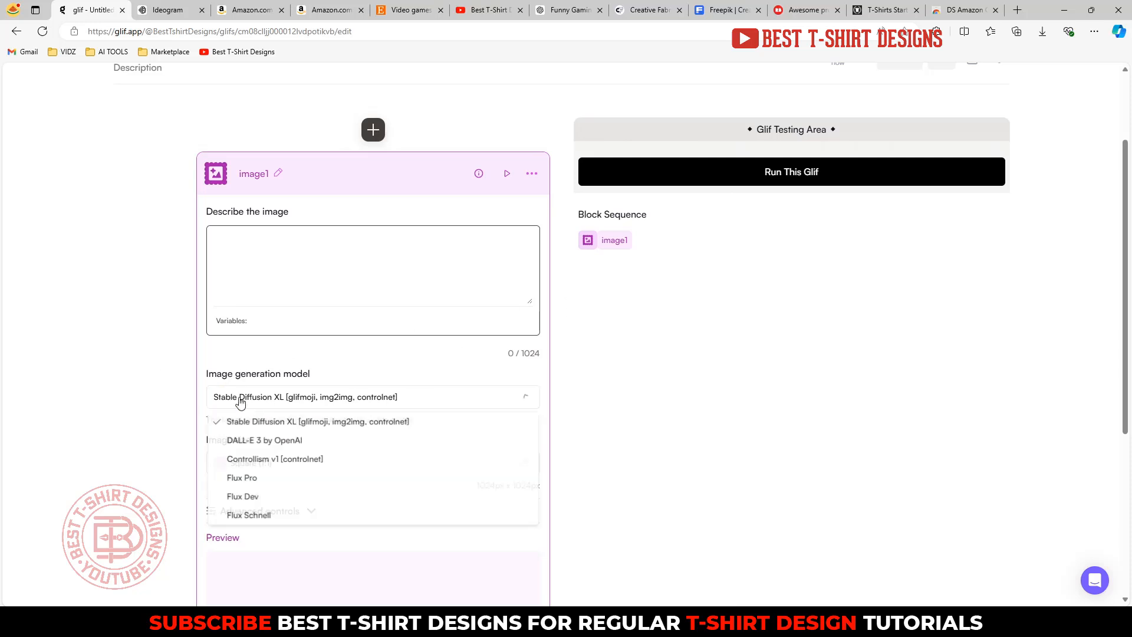
pyautogui.click(250, 483)
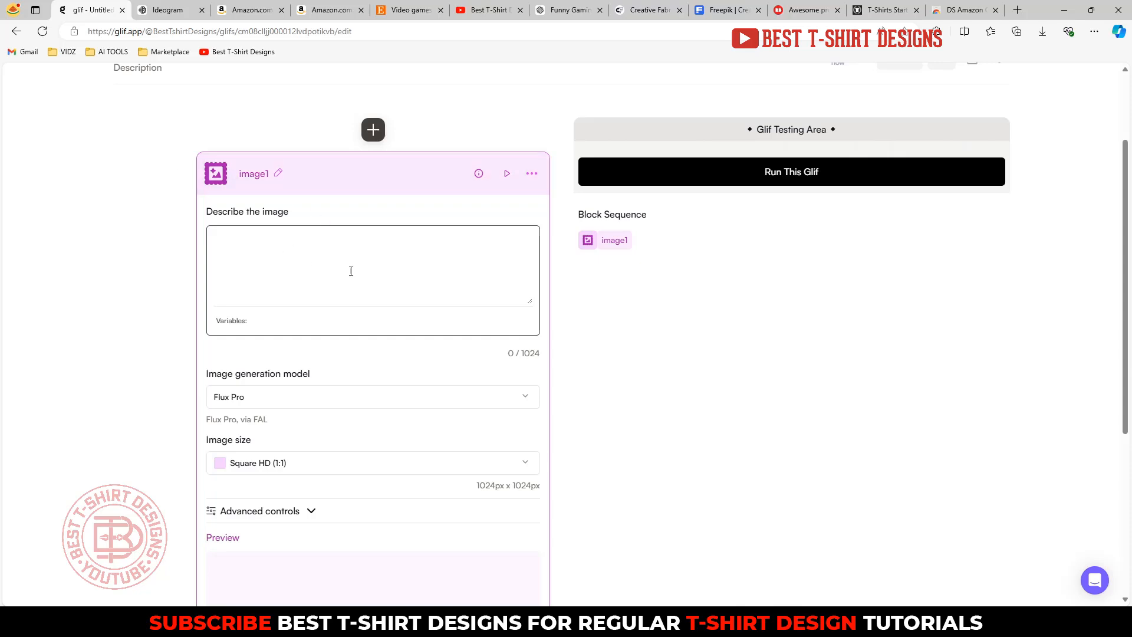
# Step: Browse further down the Etsy and Amazon search results for video game T-shirt designs
pyautogui.click(407, 10)
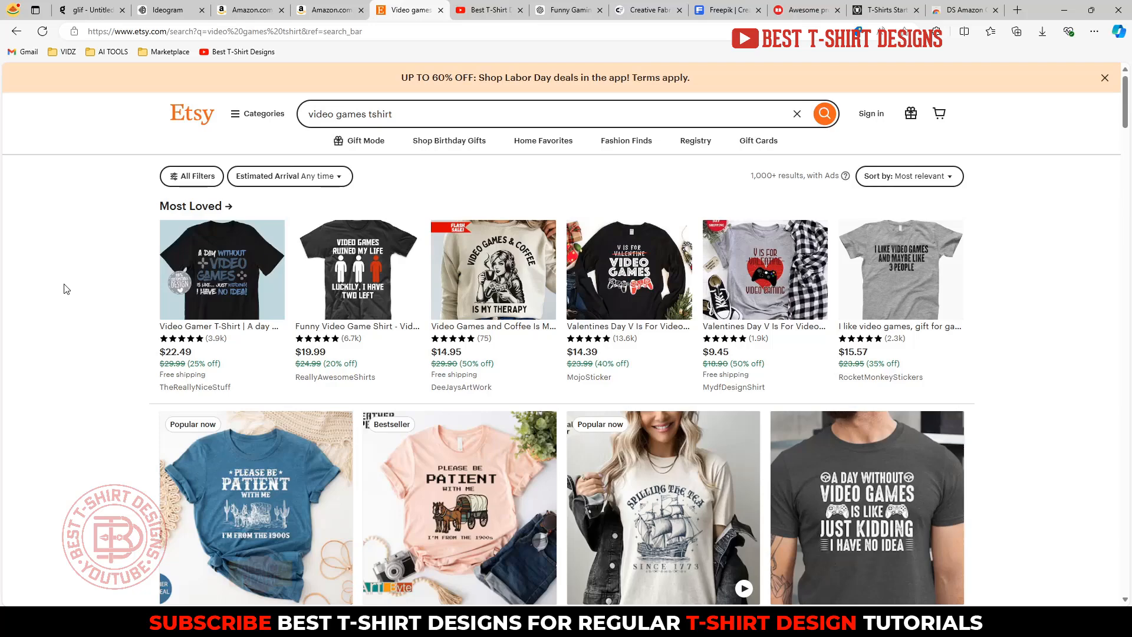
pyautogui.scroll(-10, 63, 286)
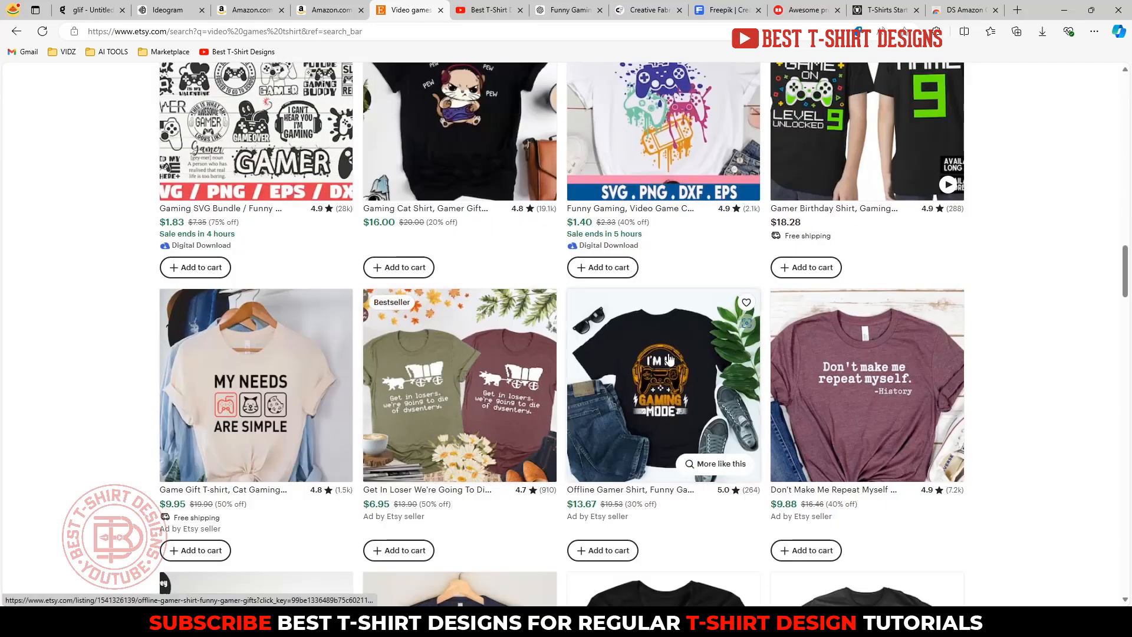
pyautogui.click(319, 4)
pyautogui.click(285, 3)
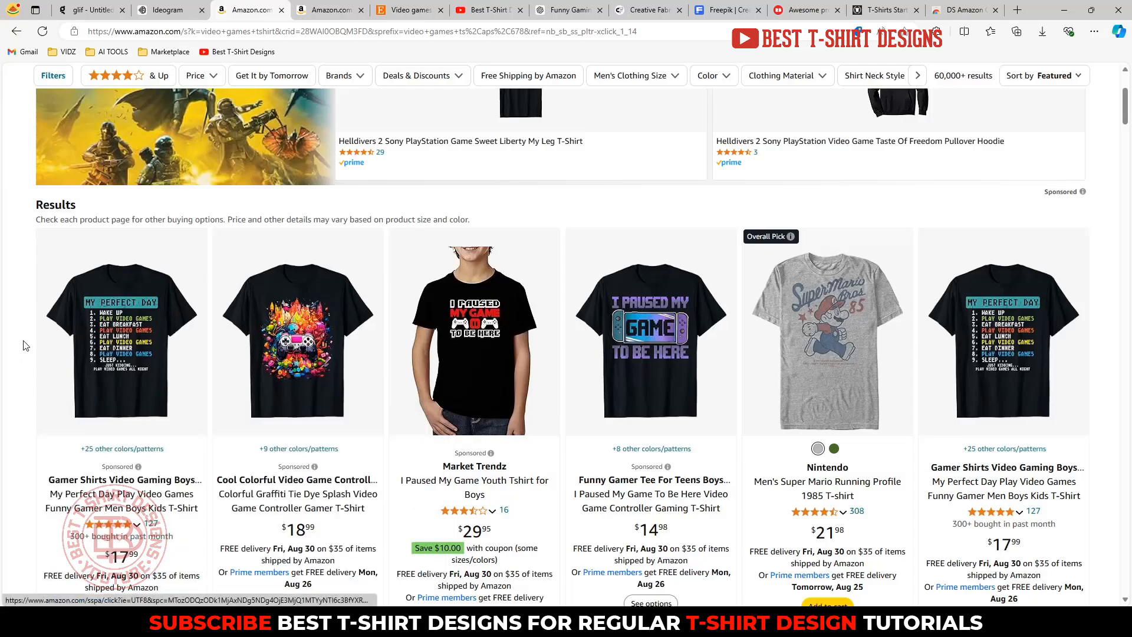
pyautogui.scroll(-8, 26, 346)
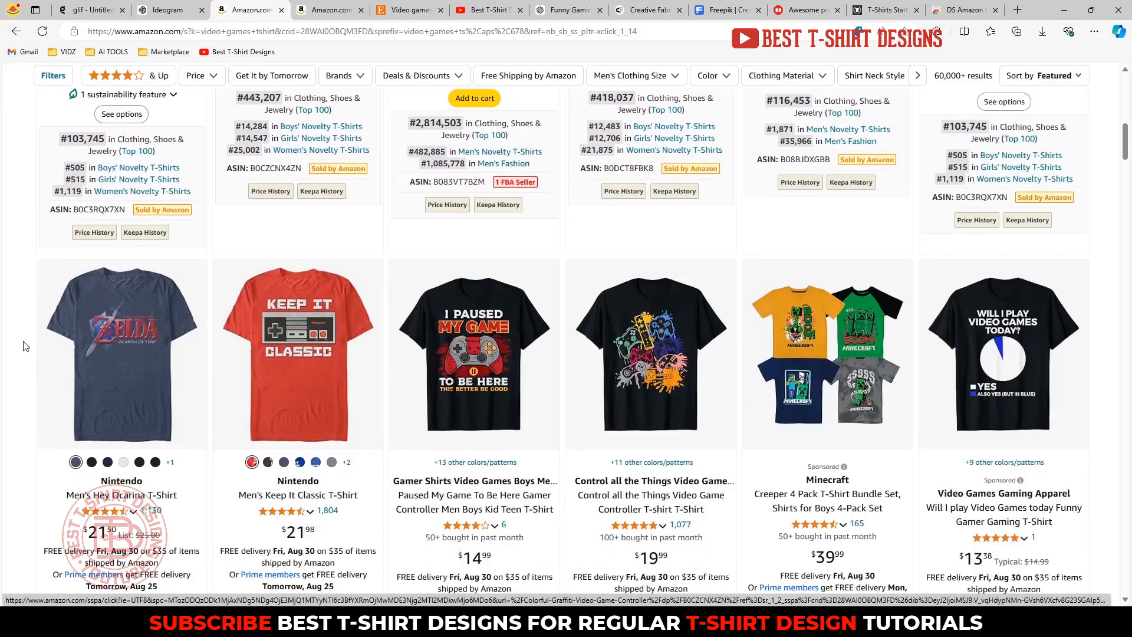
pyautogui.moveTo(317, 408)
pyautogui.scroll(-2, 371, 259)
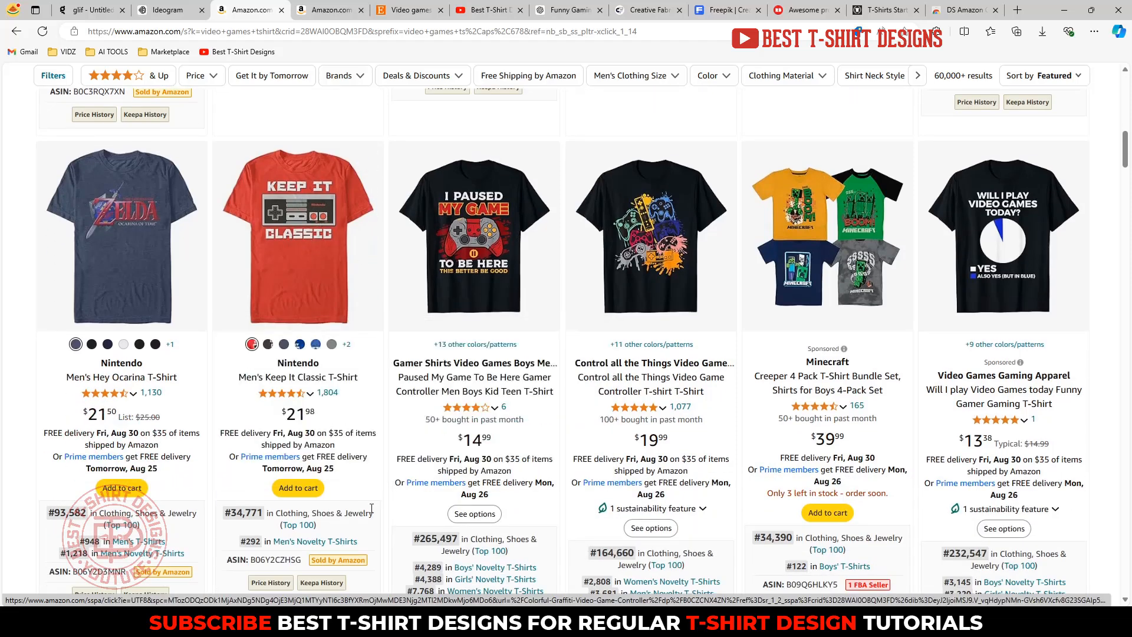
# Step: Examine the sales rank and product details of the "Keep It Classic" and "I Paused My Game" T-shirts on Amazon
pyautogui.moveTo(231, 511); pyautogui.dragTo(260, 513)
pyautogui.click(248, 516)
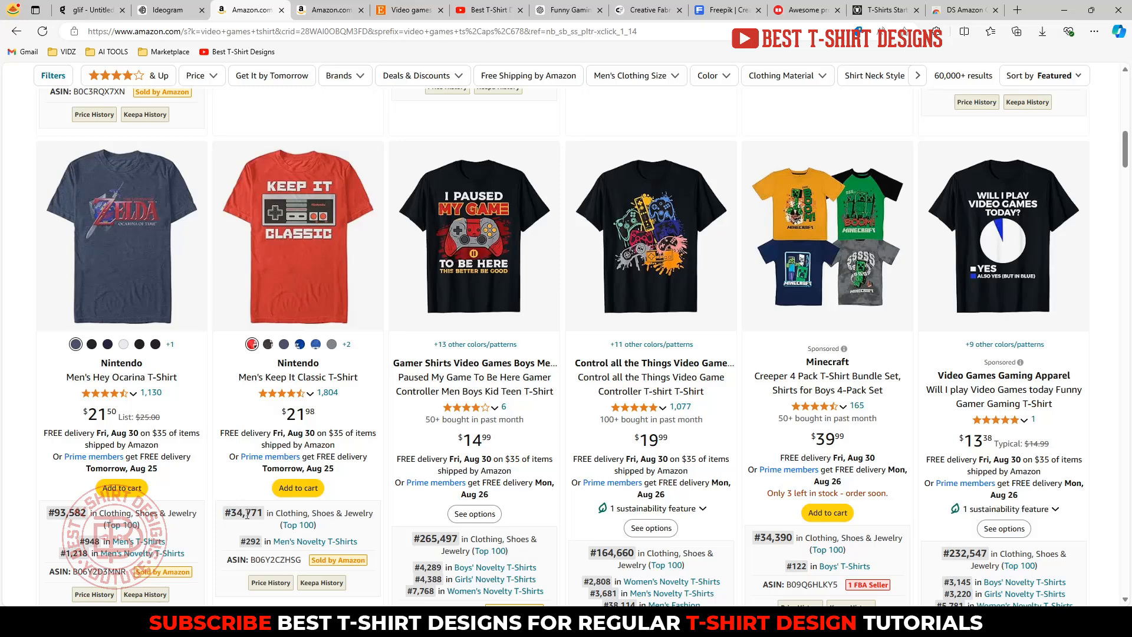
pyautogui.scroll(1, 384, 354)
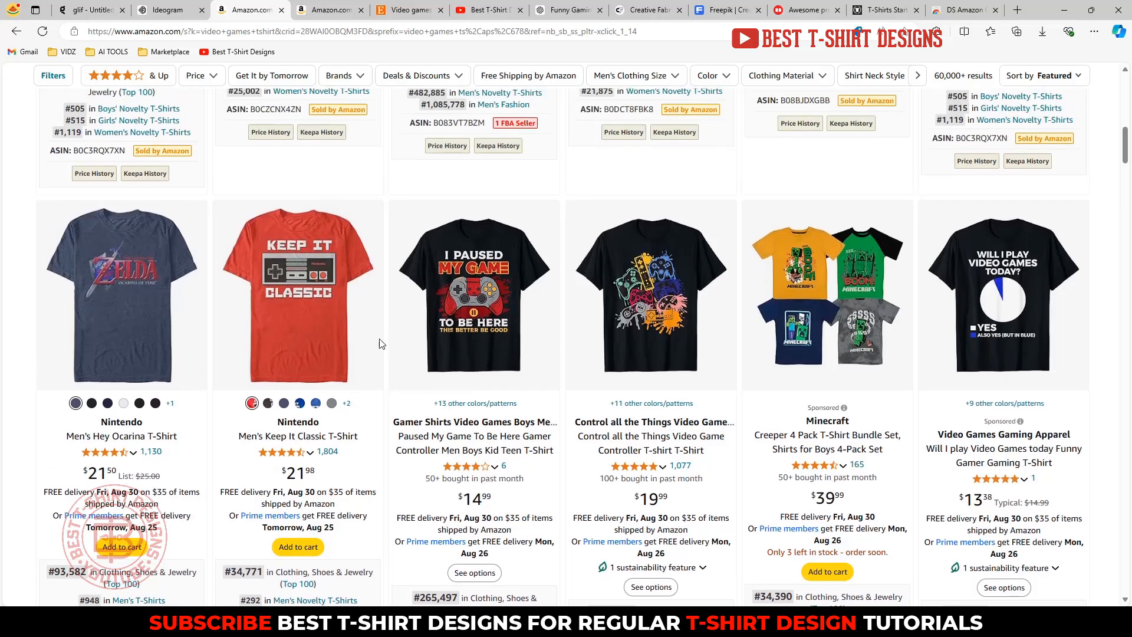
pyautogui.moveTo(462, 282)
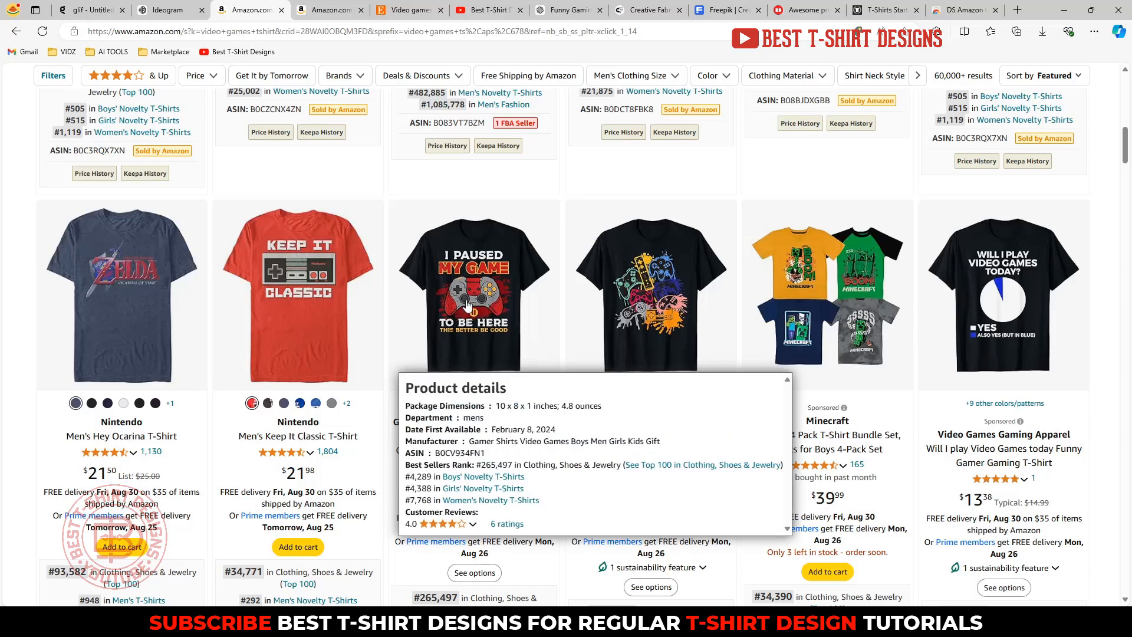
pyautogui.moveTo(270, 289)
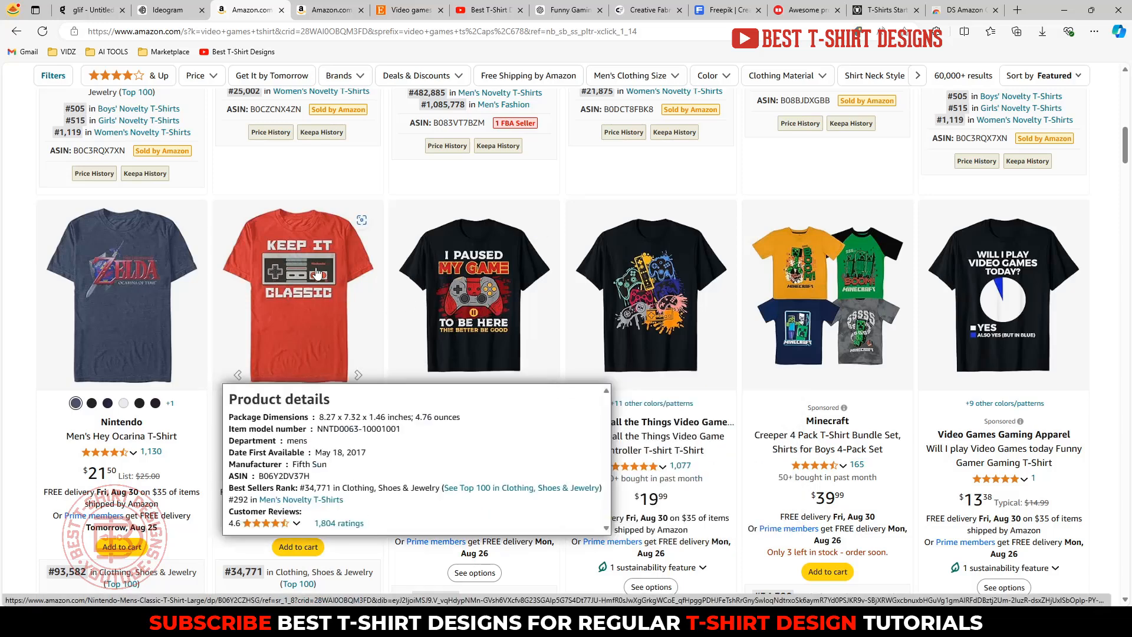
pyautogui.moveTo(324, 304)
pyautogui.moveTo(482, 265)
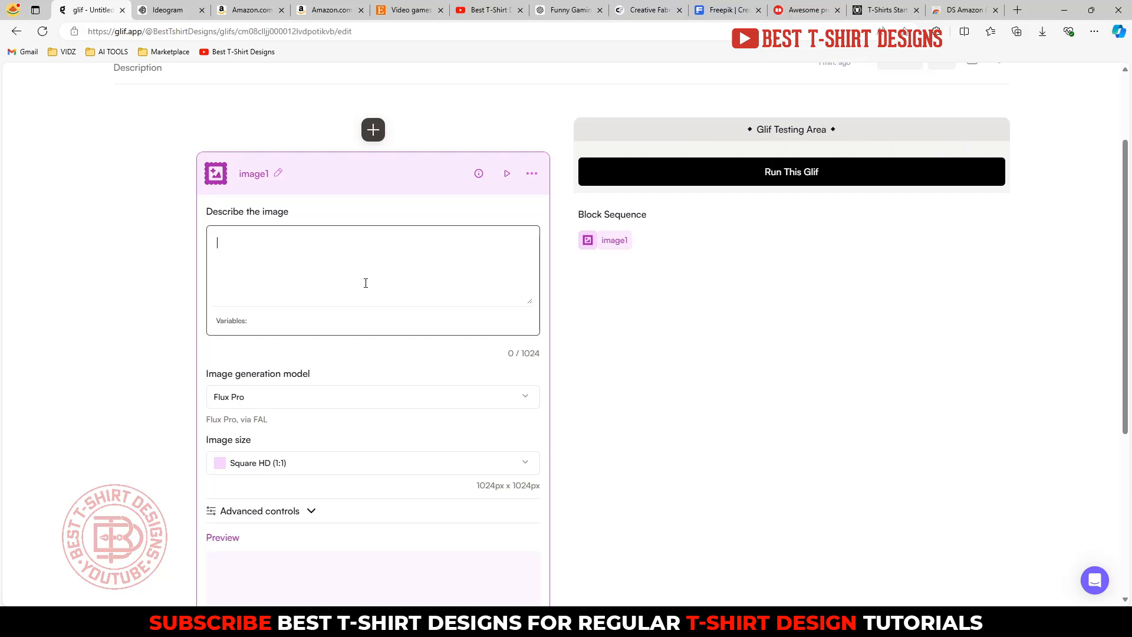
pyautogui.click(235, 5)
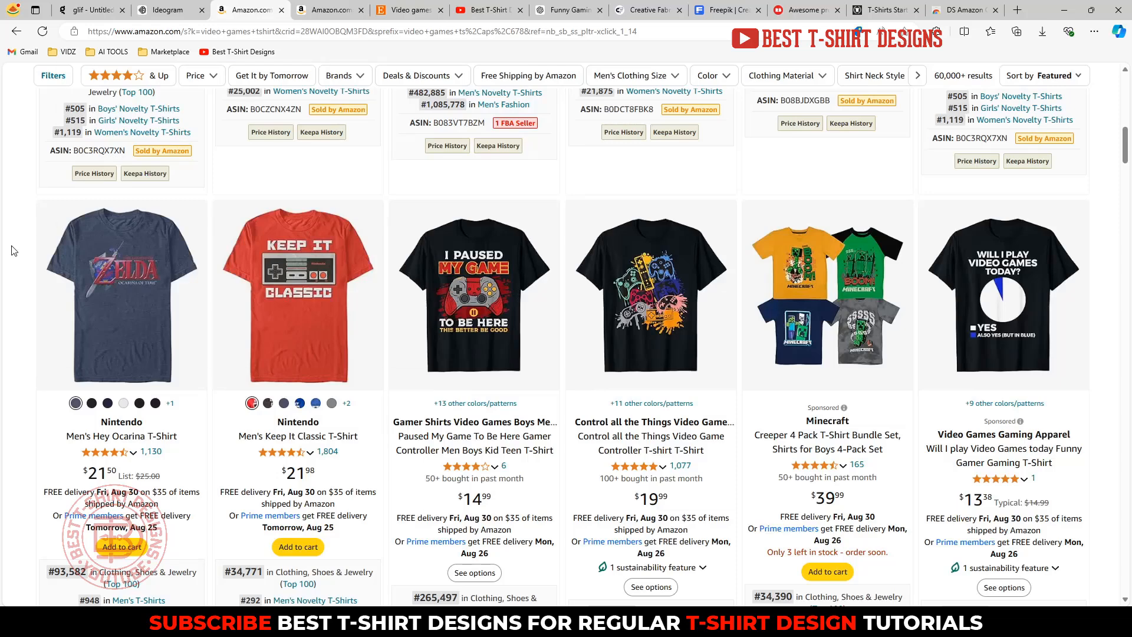
pyautogui.moveTo(332, 256)
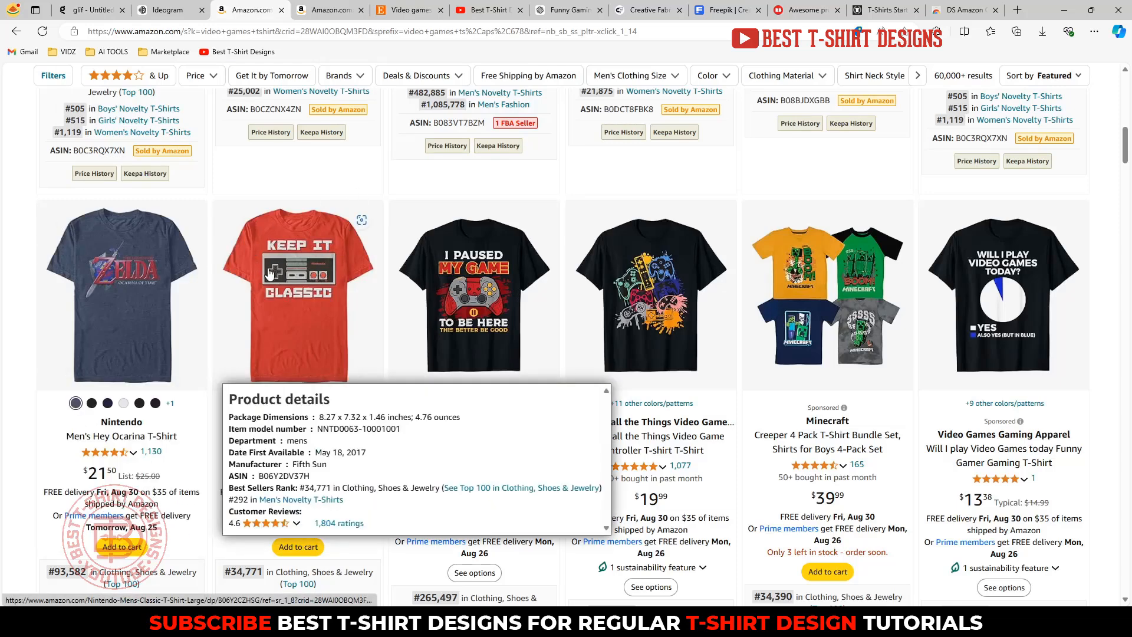
# Step: Switch to Glif and describe the image as "vector t-shirt graphic design, illustration of a vintage or old video game controller, front view, detailed vector art, colorful,"
pyautogui.click(90, 10)
pyautogui.click(351, 258)
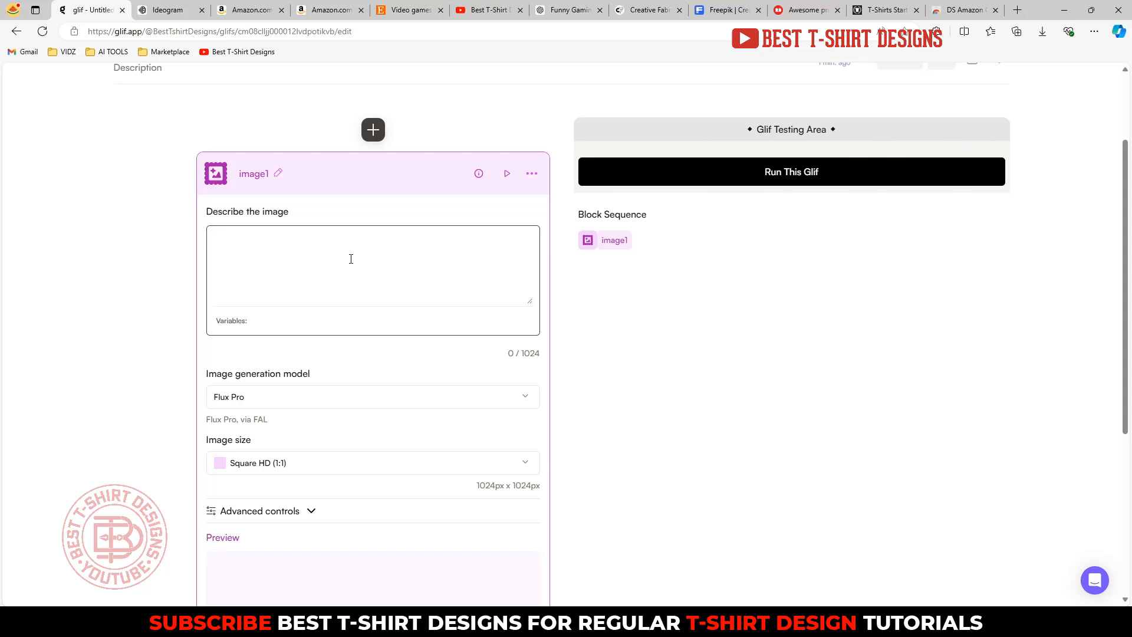
pyautogui.write('vector t-shirt graphic design,')
pyautogui.write('illustration of a ')
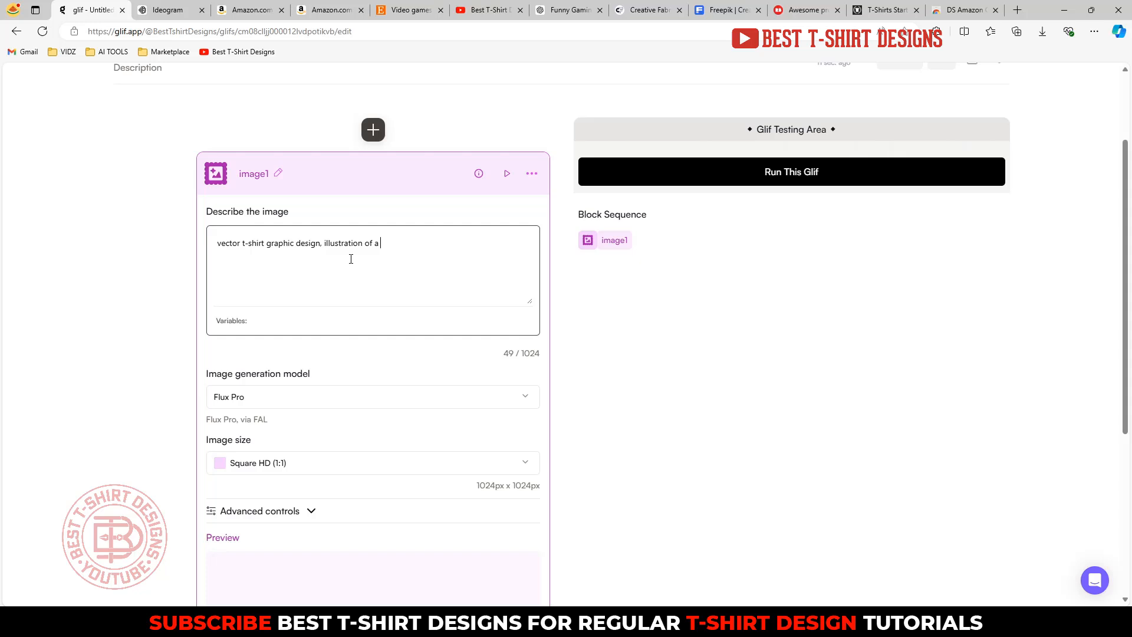
pyautogui.write('vintage or old video game controller,')
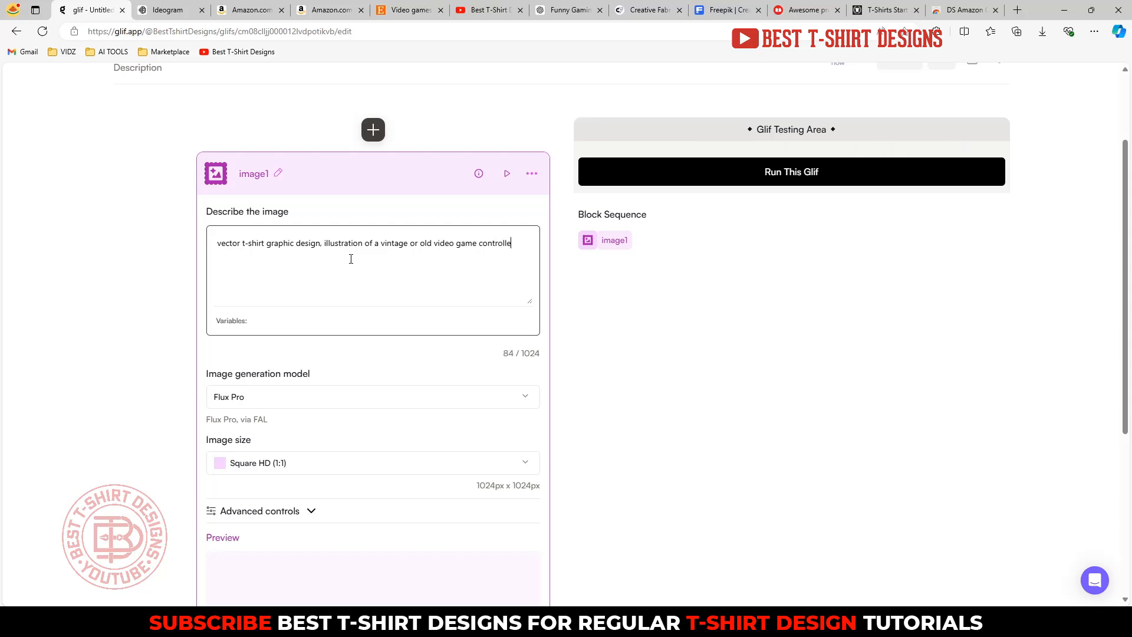
pyautogui.press('BackSpace')
pyautogui.write(', front view,')
pyautogui.write('detailed vector art, colorful,')
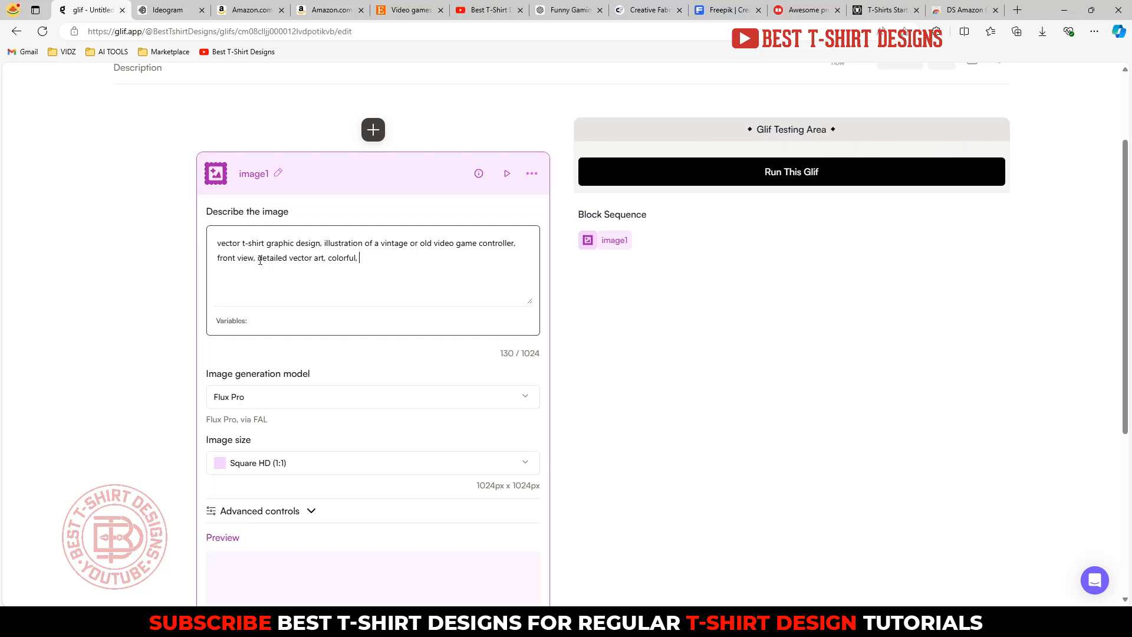
# Step: Extend the image description with: with the text "I paused my GAME to be HERE"
pyautogui.moveTo(259, 260); pyautogui.dragTo(215, 243)
pyautogui.click(420, 260)
pyautogui.click(379, 268)
pyautogui.moveTo(360, 259); pyautogui.dragTo(325, 244)
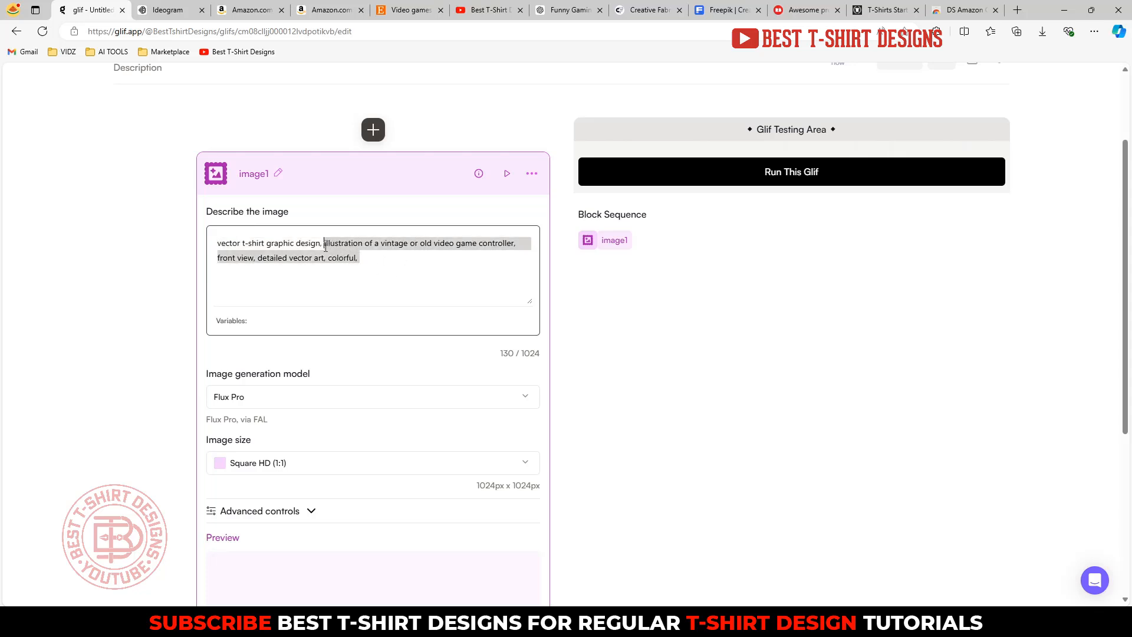
pyautogui.click(368, 258)
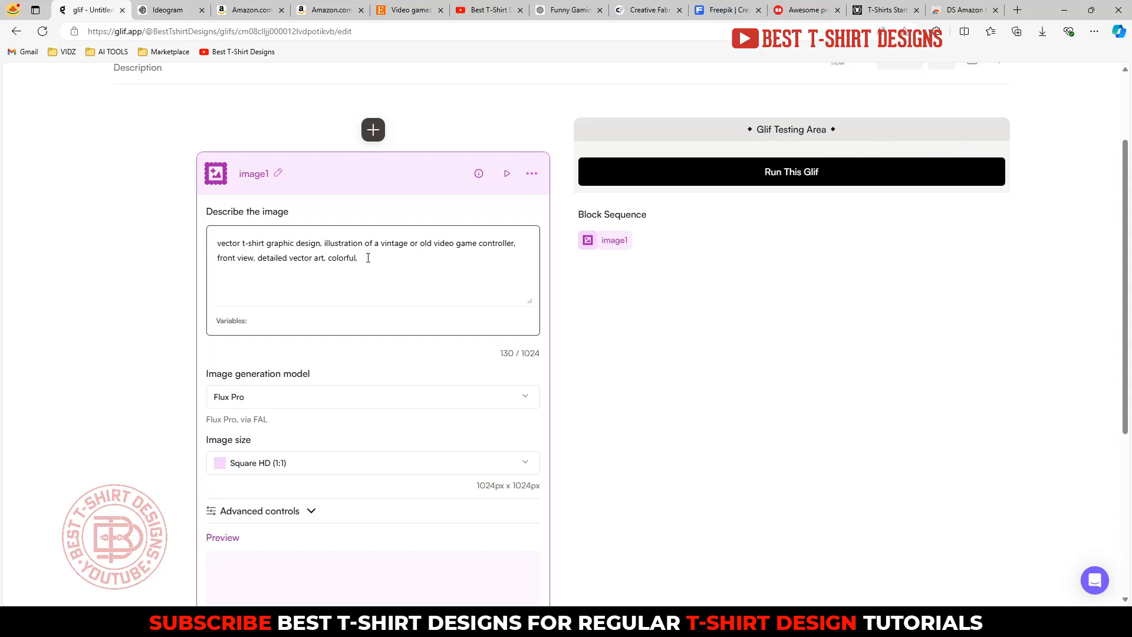
pyautogui.write('with the text "I paused my GAME to be HERE"')
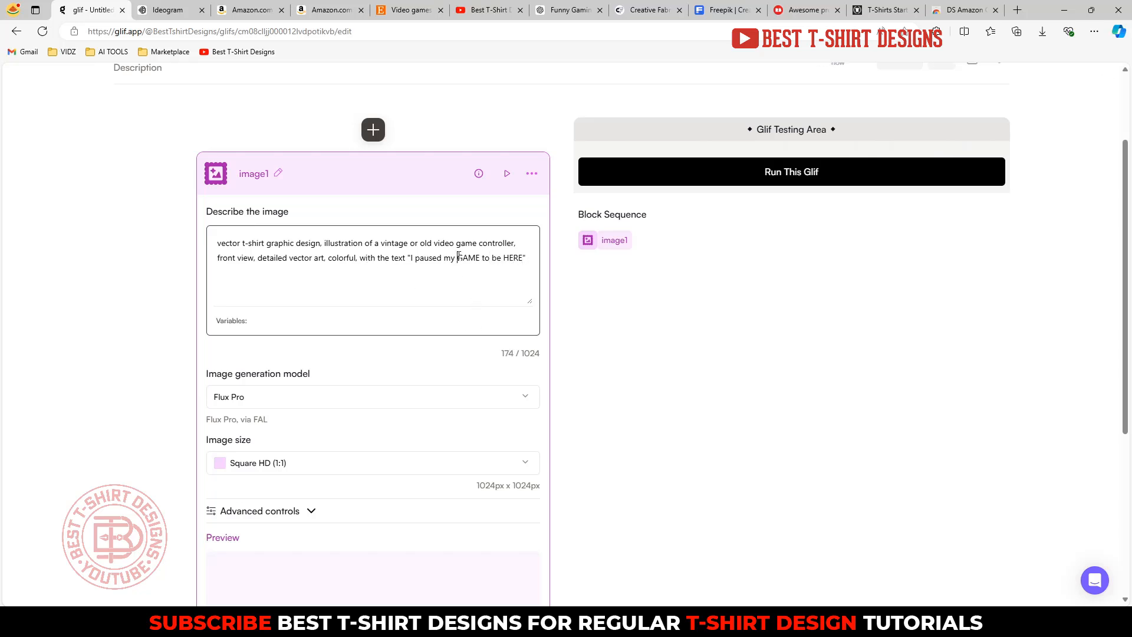
# Step: Append ", retro sunset, isolated on a white background," to the end of the image description
pyautogui.moveTo(458, 258); pyautogui.dragTo(479, 258)
pyautogui.click(483, 266)
pyautogui.click(504, 259)
pyautogui.write(',')
pyautogui.write('retro suns')
pyautogui.write('et,')
pyautogui.write('isolated')
pyautogui.write(' on a white back')
pyautogui.write('ground,')
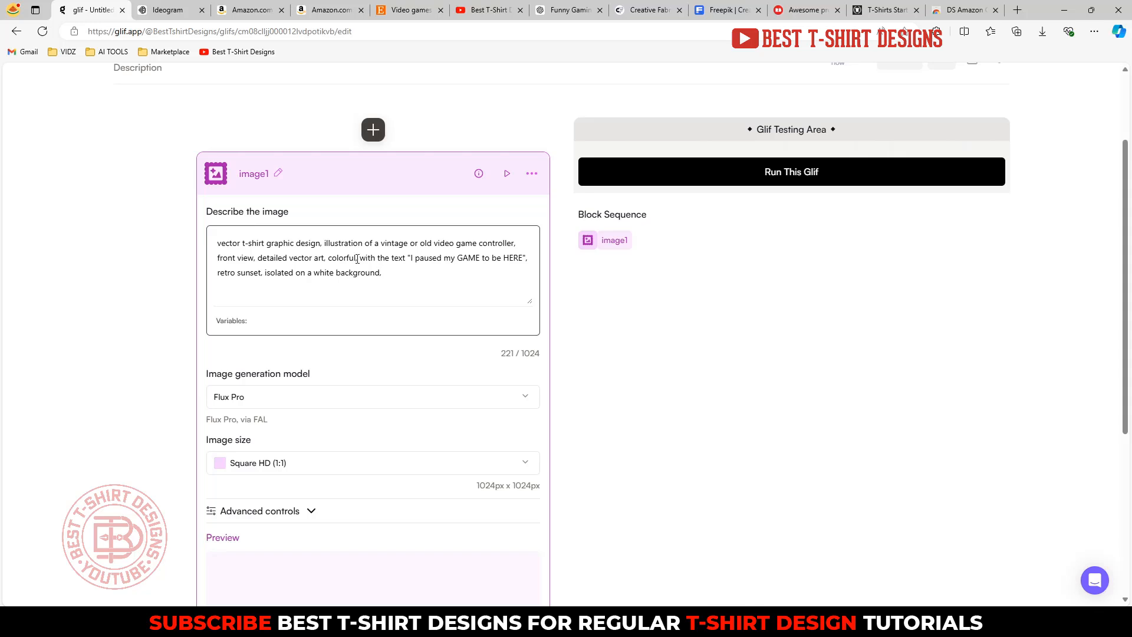
# Step: Review the complete image description, from the illustration subject through the slogan text to the background wording
pyautogui.moveTo(324, 243); pyautogui.dragTo(396, 276)
pyautogui.click(404, 261)
pyautogui.click(402, 267)
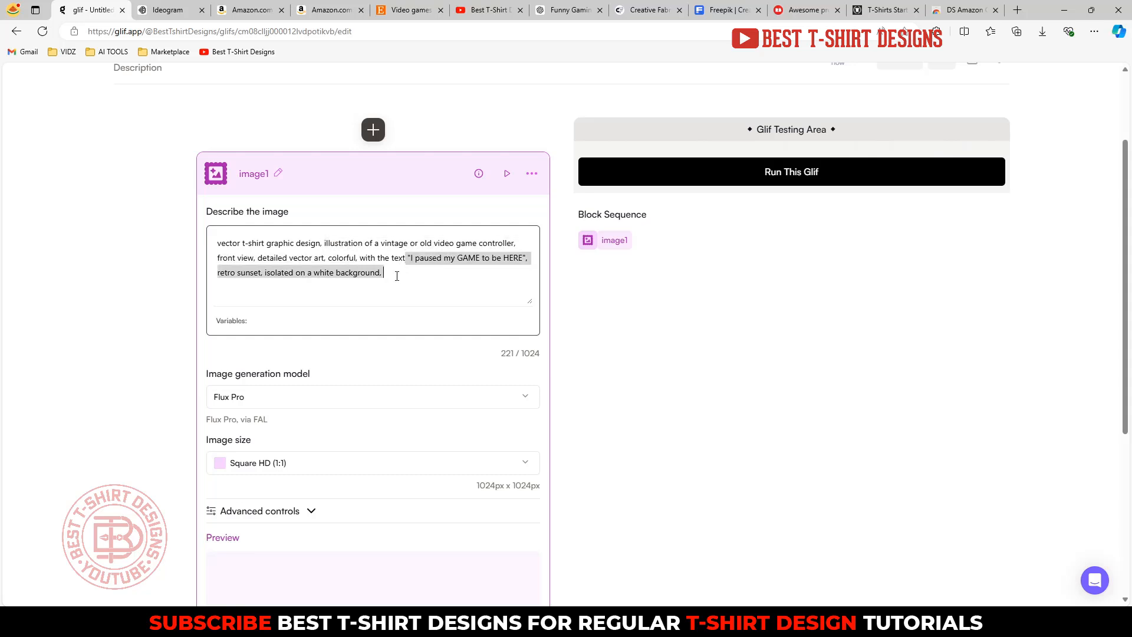
pyautogui.click(428, 270)
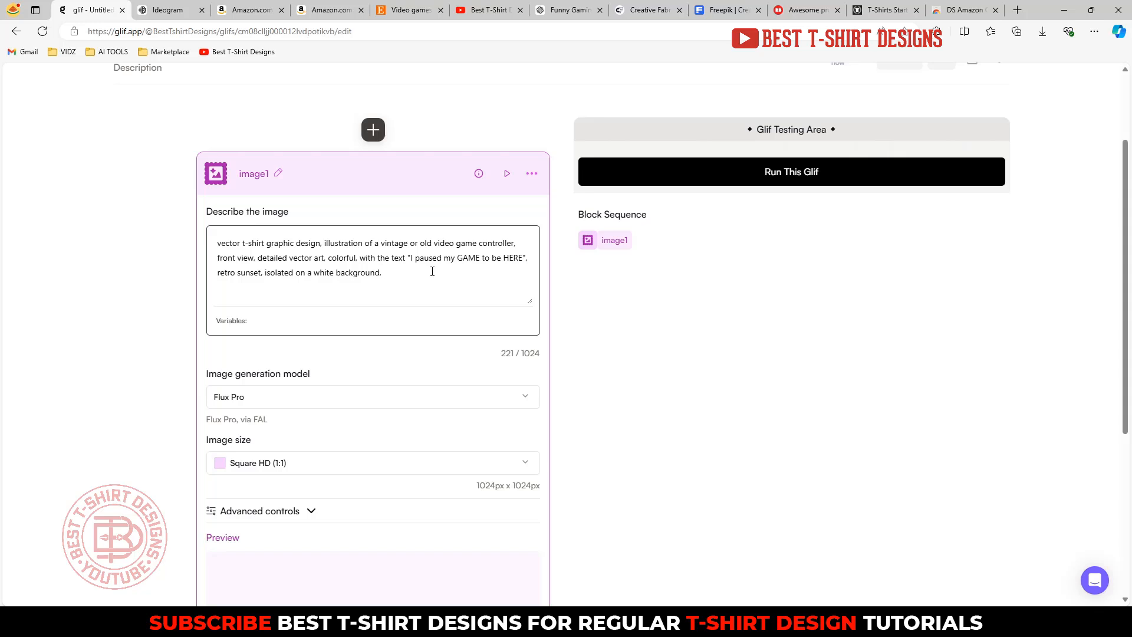
pyautogui.moveTo(411, 260); pyautogui.dragTo(430, 269)
pyautogui.click(405, 271)
pyautogui.moveTo(360, 258); pyautogui.dragTo(382, 272)
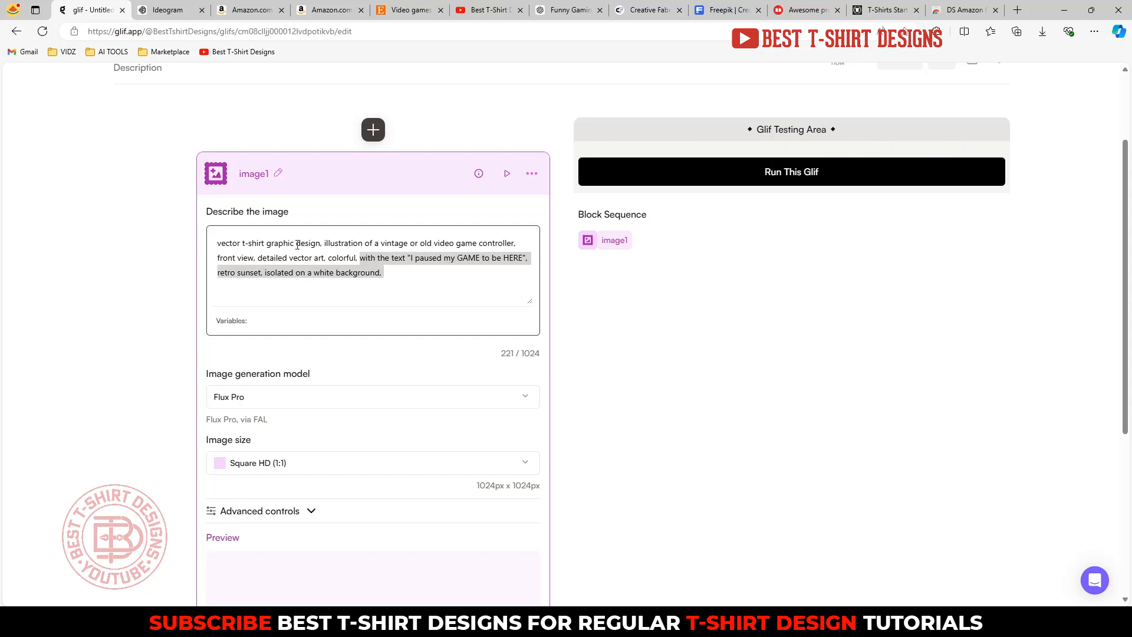
pyautogui.click(371, 264)
pyautogui.moveTo(335, 245); pyautogui.dragTo(409, 245)
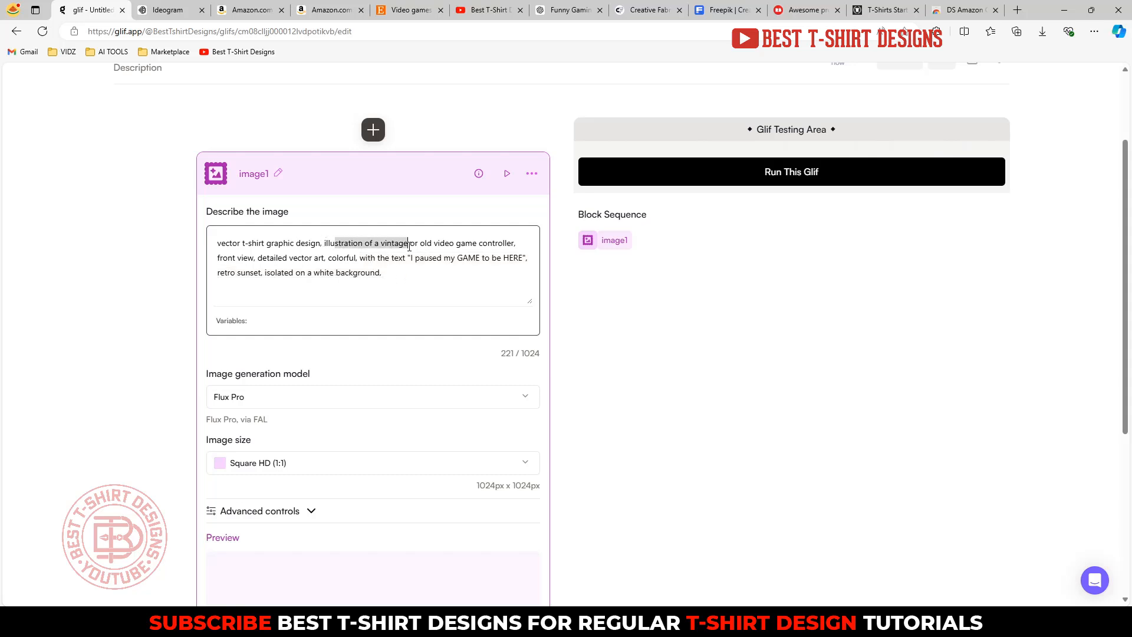
pyautogui.click(392, 274)
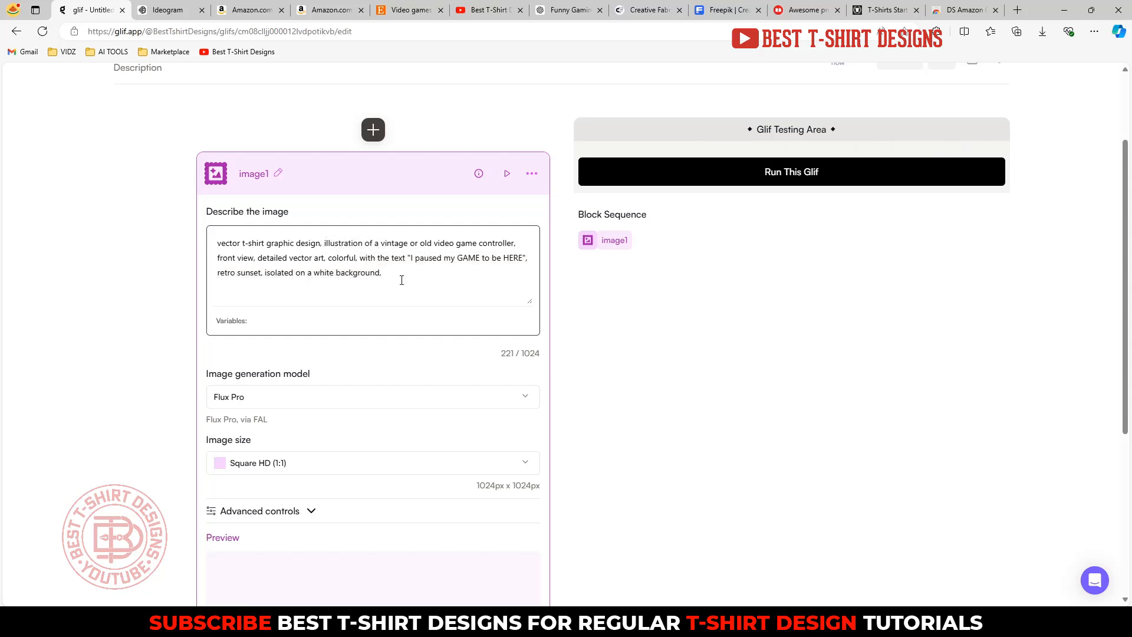
# Step: Copy the whole image description and run the glif
pyautogui.hotkey('ctrl', 'a')
pyautogui.hotkey('ctrl', 'c')
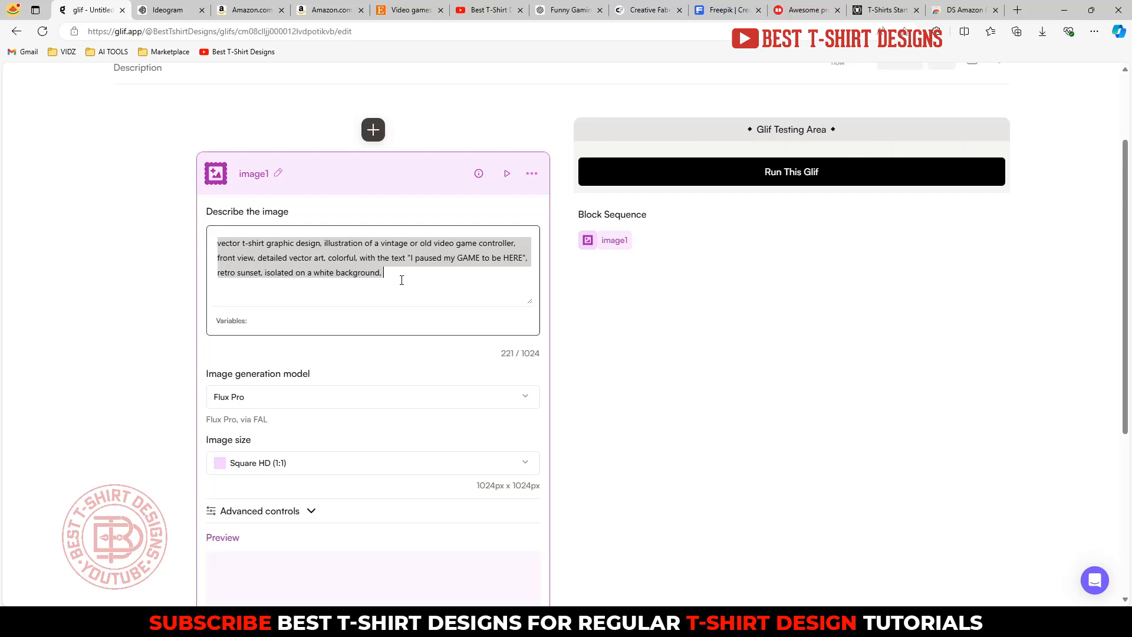
pyautogui.click(784, 175)
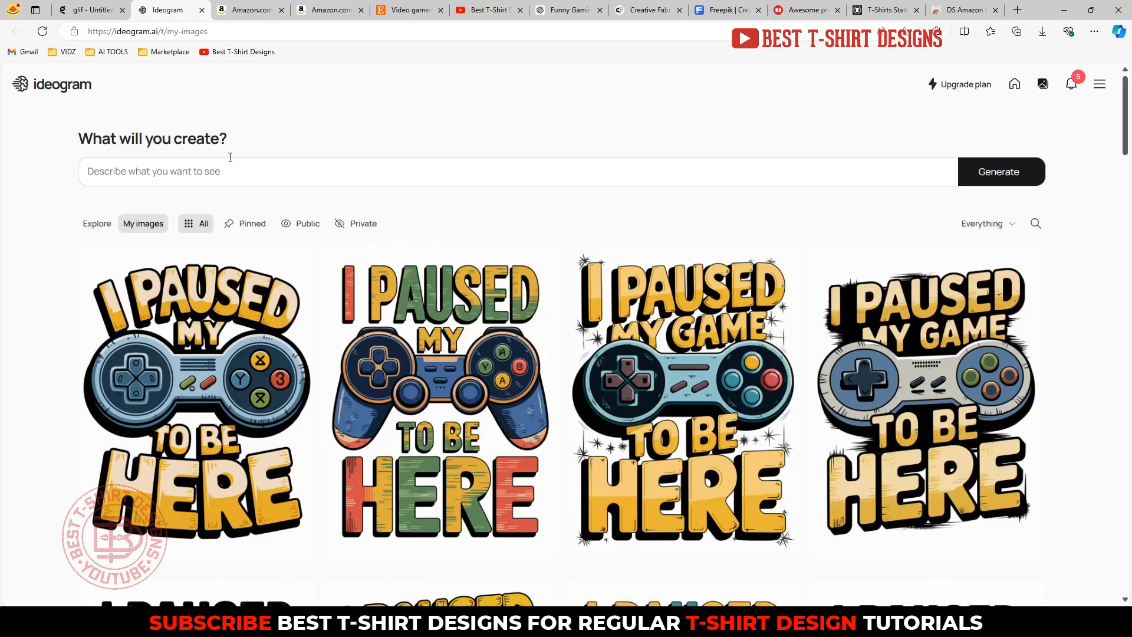
# Step: In Ideogram, keep model 2.0 (latest) and paste the copied T-shirt design description as the prompt
pyautogui.click(230, 171)
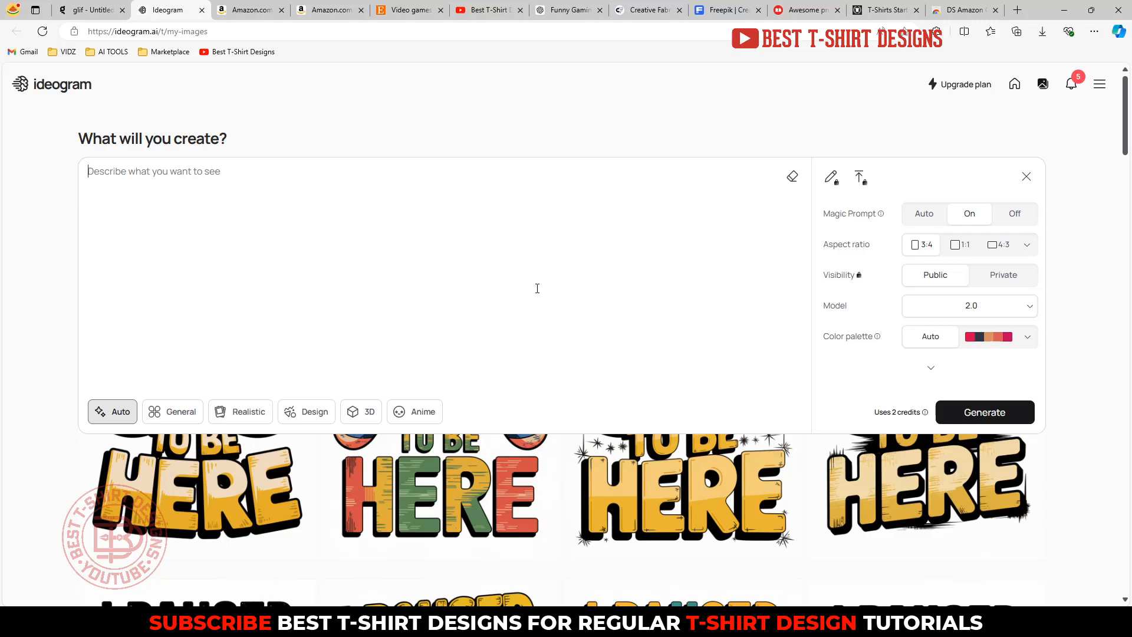
pyautogui.click(977, 305)
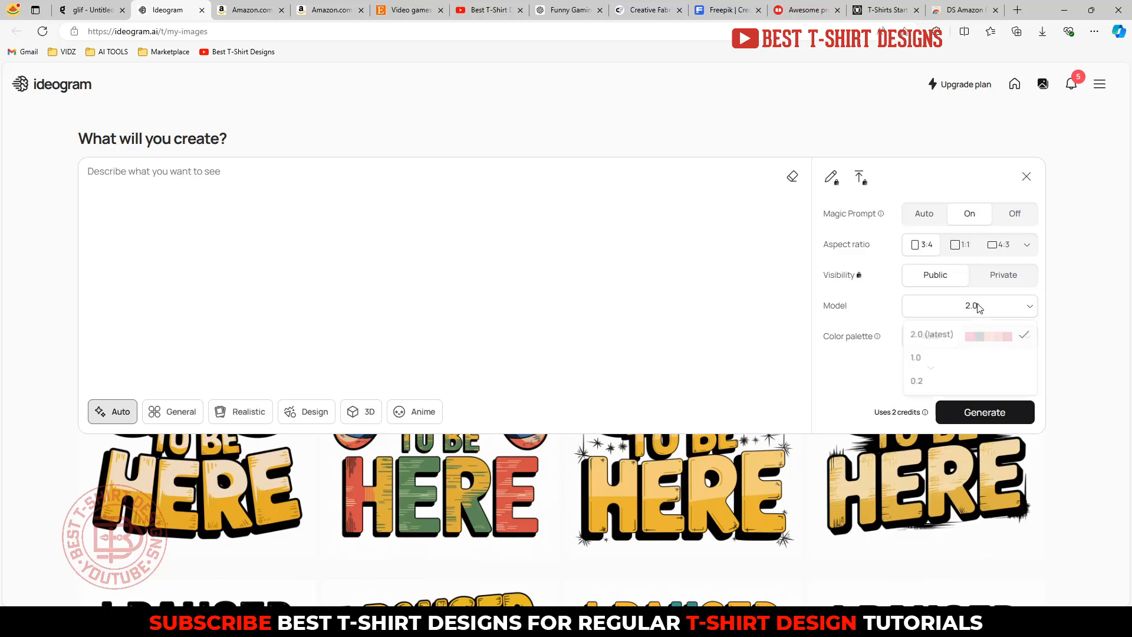
pyautogui.click(917, 341)
pyautogui.hotkey('ctrl', 'v')
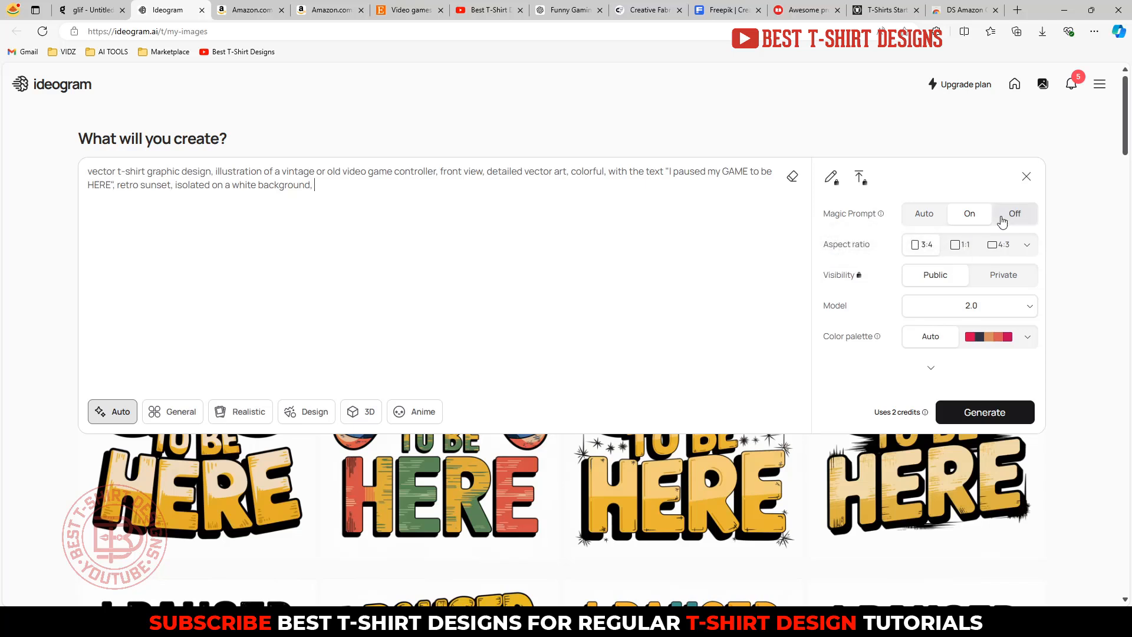
# Step: Turn Magic Prompt off and look through the aspect ratio options, keeping 3:4
pyautogui.click(1023, 218)
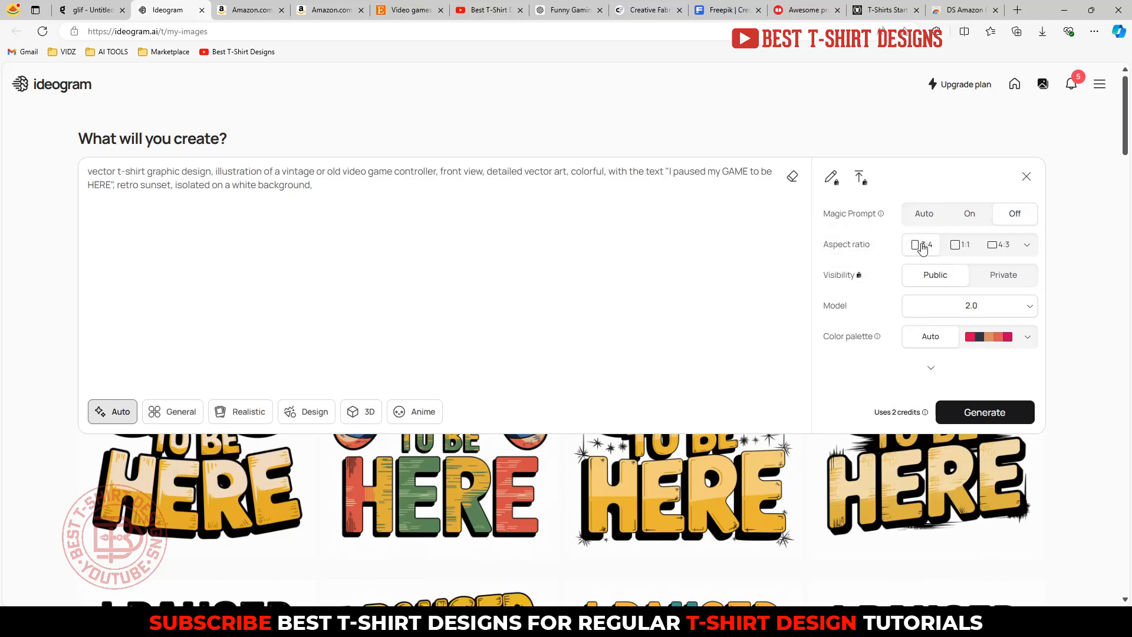
pyautogui.click(1025, 246)
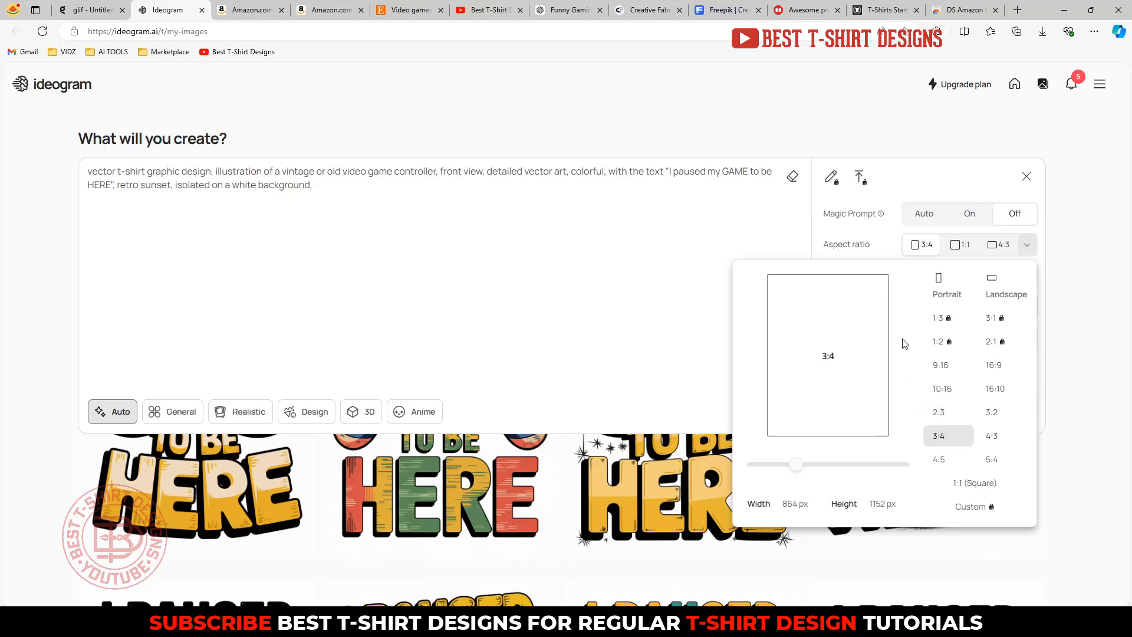
pyautogui.click(864, 248)
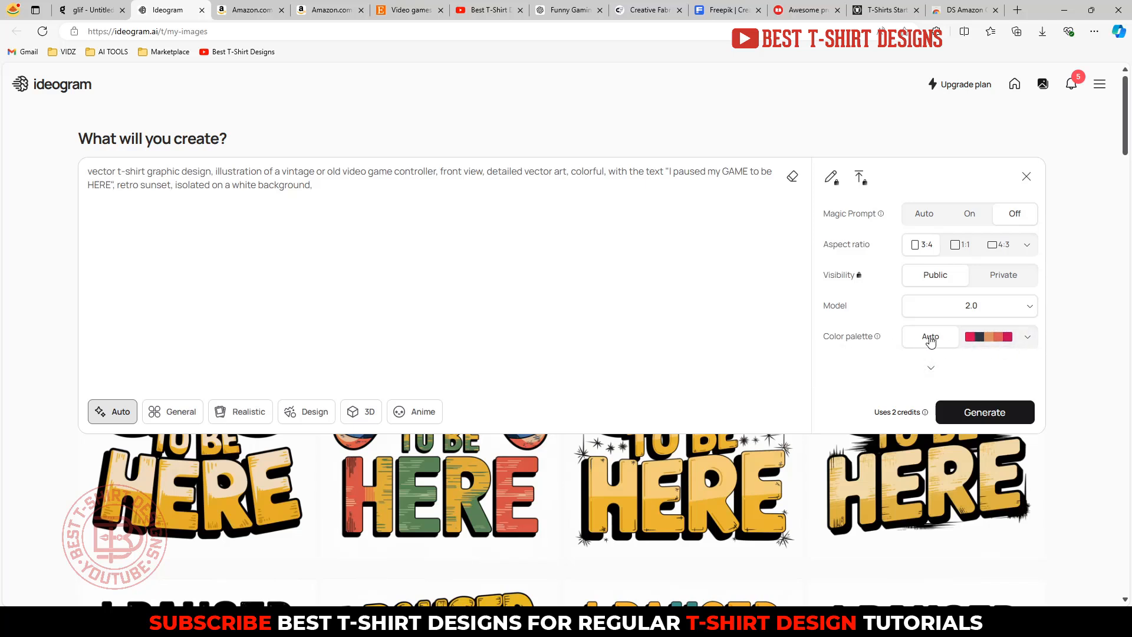
# Step: Look through the color palette presets and check the custom palette option, keeping the palette on Auto
pyautogui.click(1031, 338)
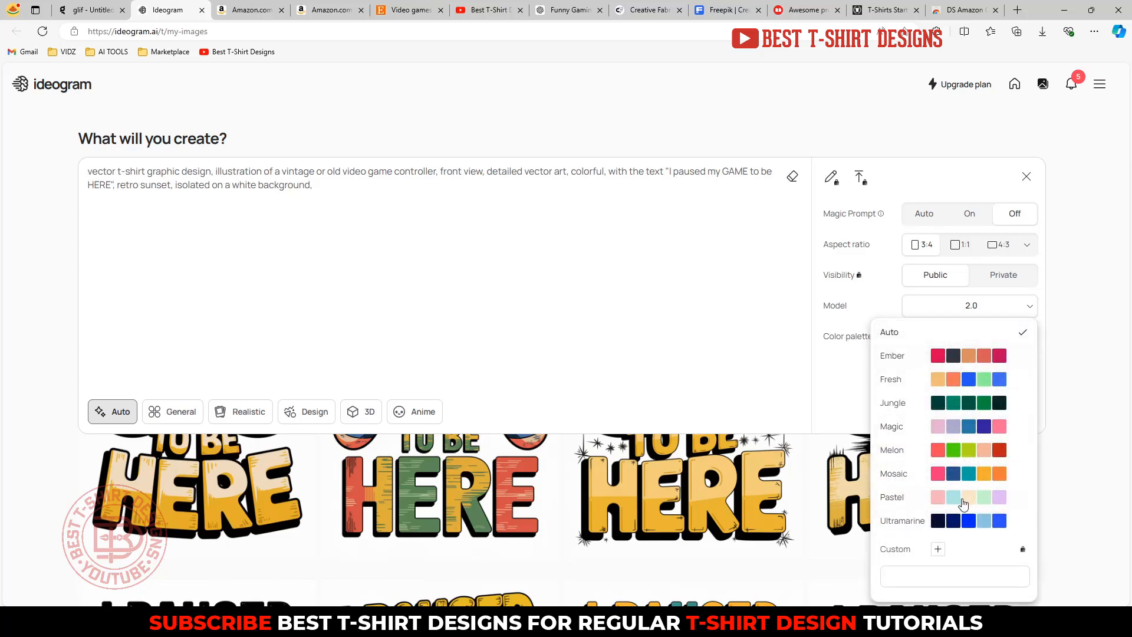
pyautogui.click(938, 549)
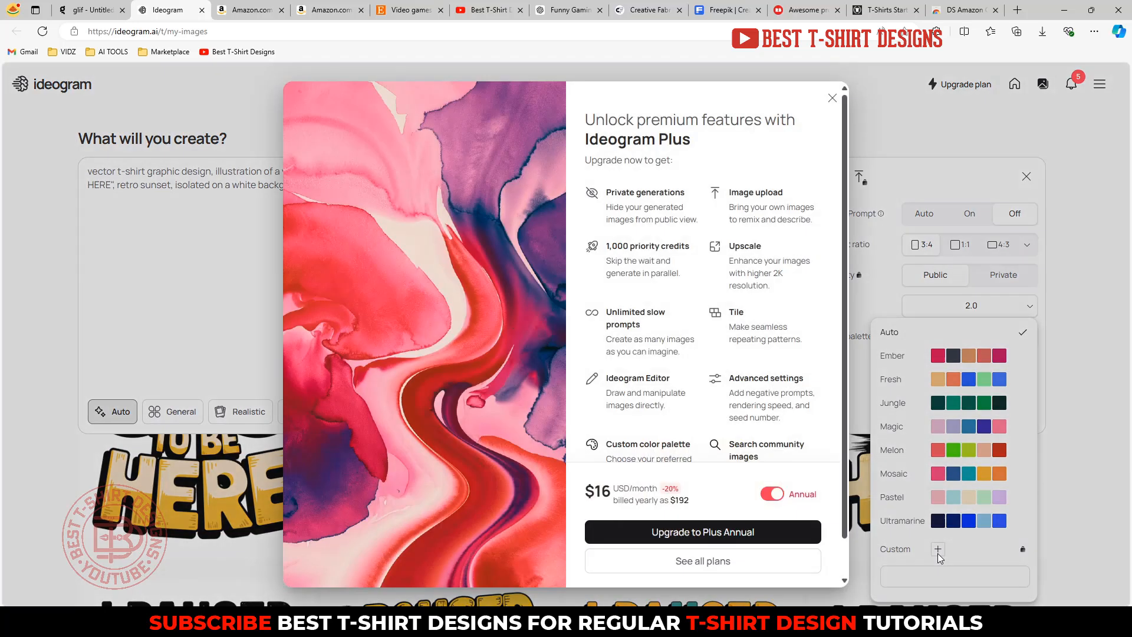
pyautogui.click(834, 99)
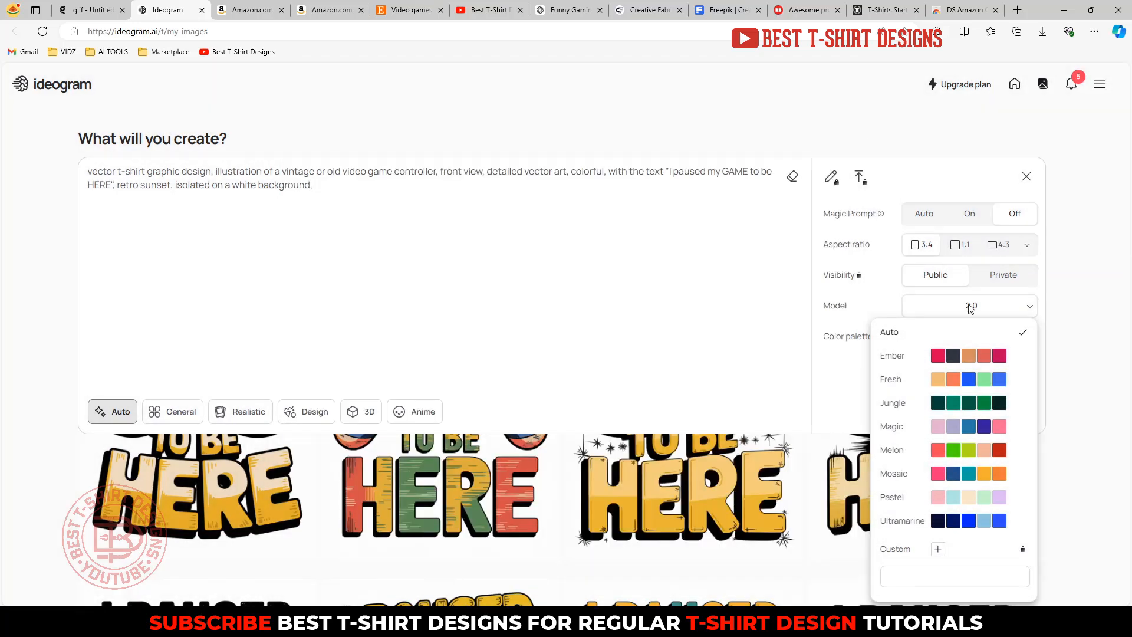
pyautogui.click(843, 339)
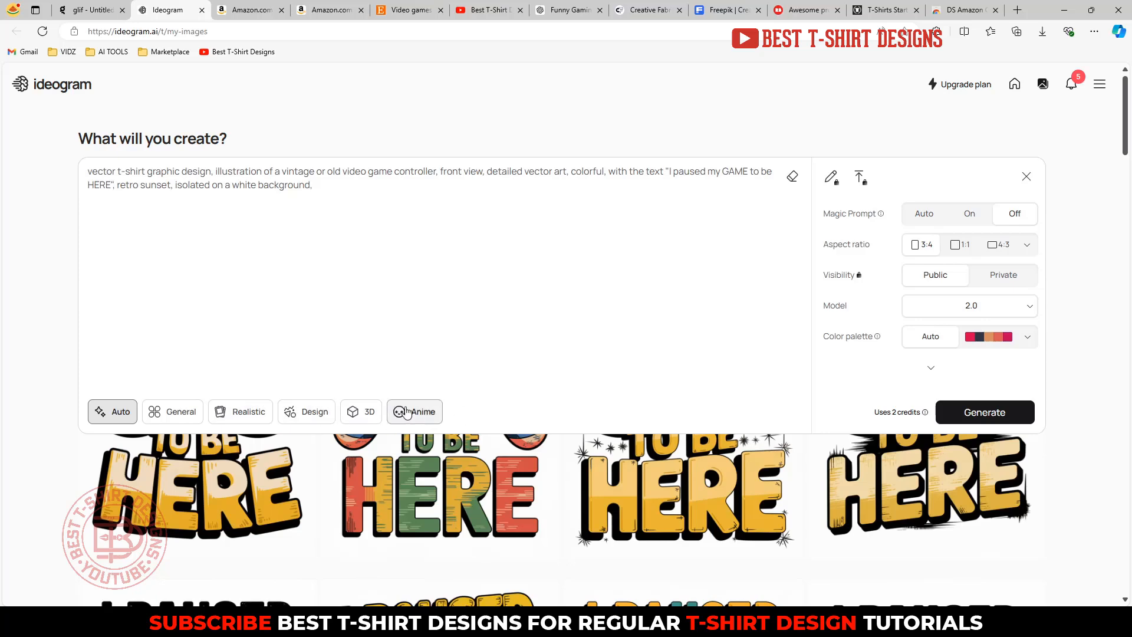
# Step: Choose the Design style for the prompt and generate the images
pyautogui.click(303, 415)
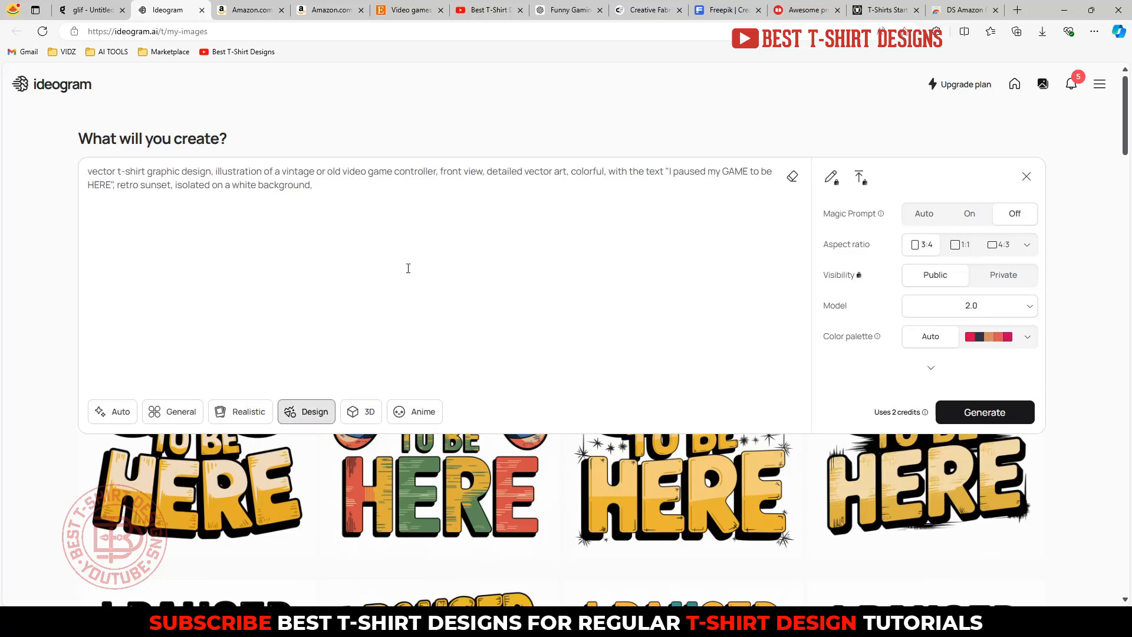
pyautogui.click(996, 418)
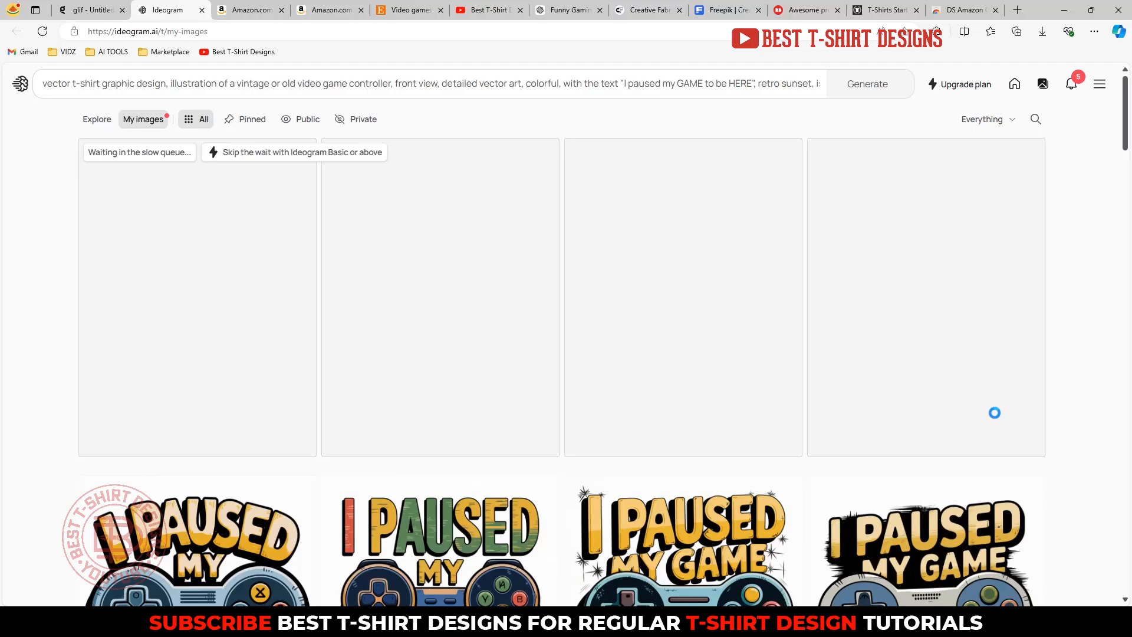
# Step: Switch to Glif, examine the generated controller artwork at full size and close the preview
pyautogui.click(104, 5)
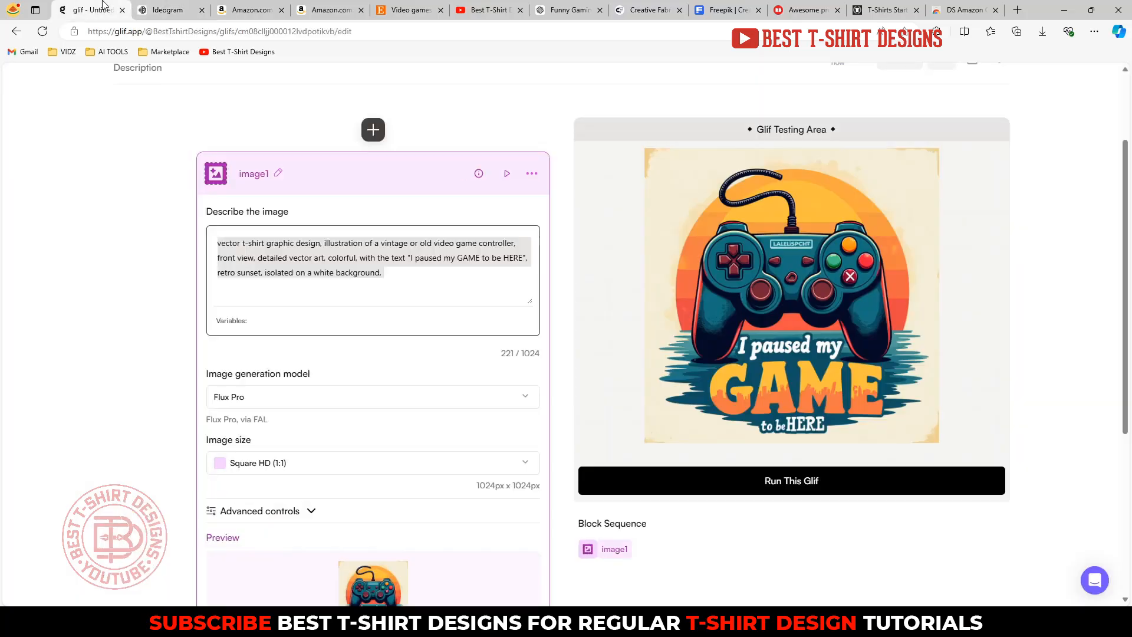
pyautogui.click(771, 282)
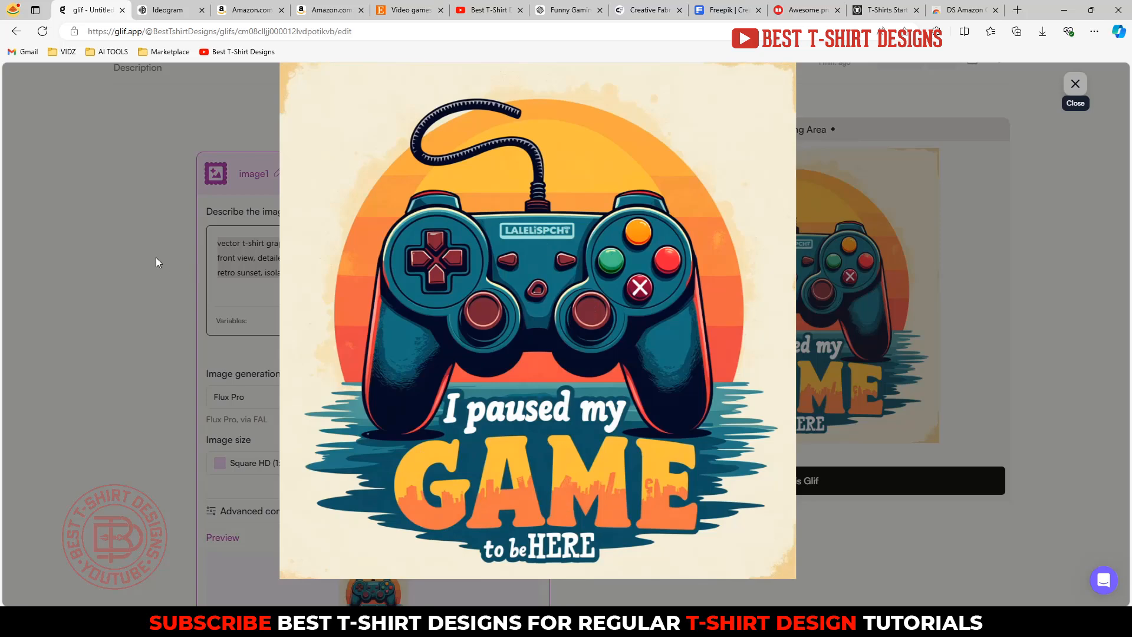
pyautogui.click(1068, 89)
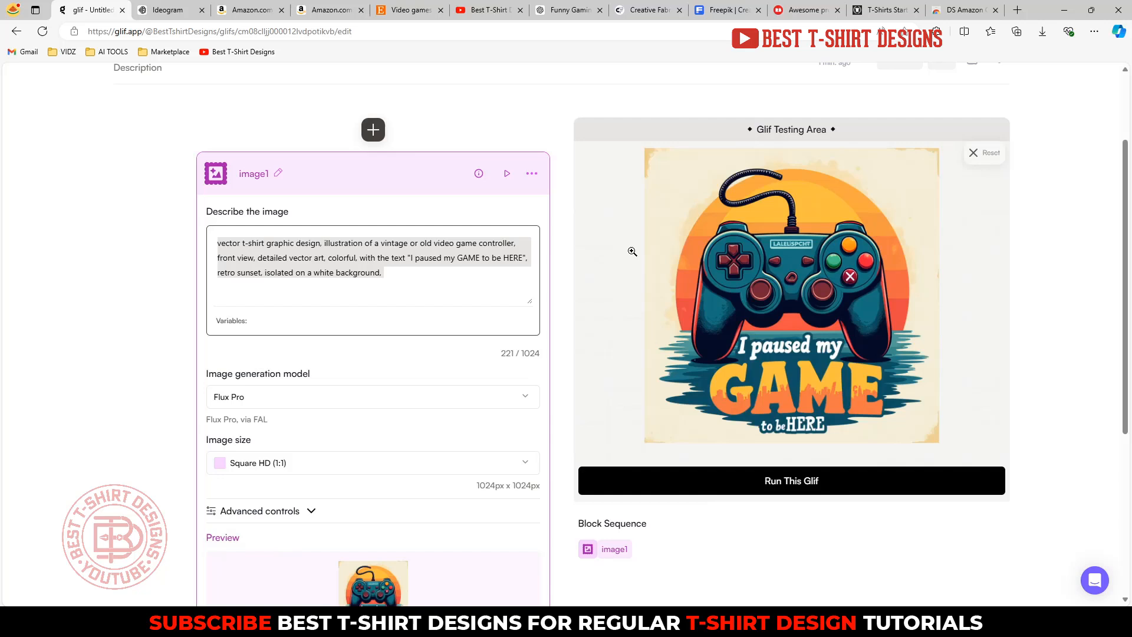
# Step: Remove "retro sunset," from the image description and change "a vintage or old" to "an old" before "video game controller"
pyautogui.click(286, 275)
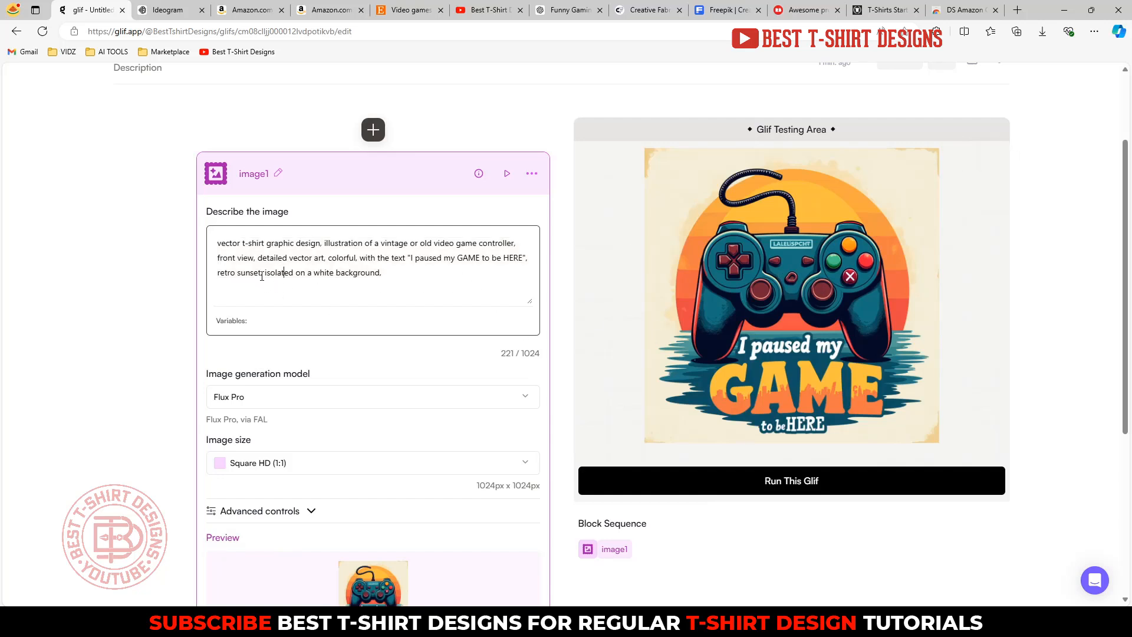
pyautogui.moveTo(262, 275); pyautogui.dragTo(218, 279)
pyautogui.press('BackSpace')
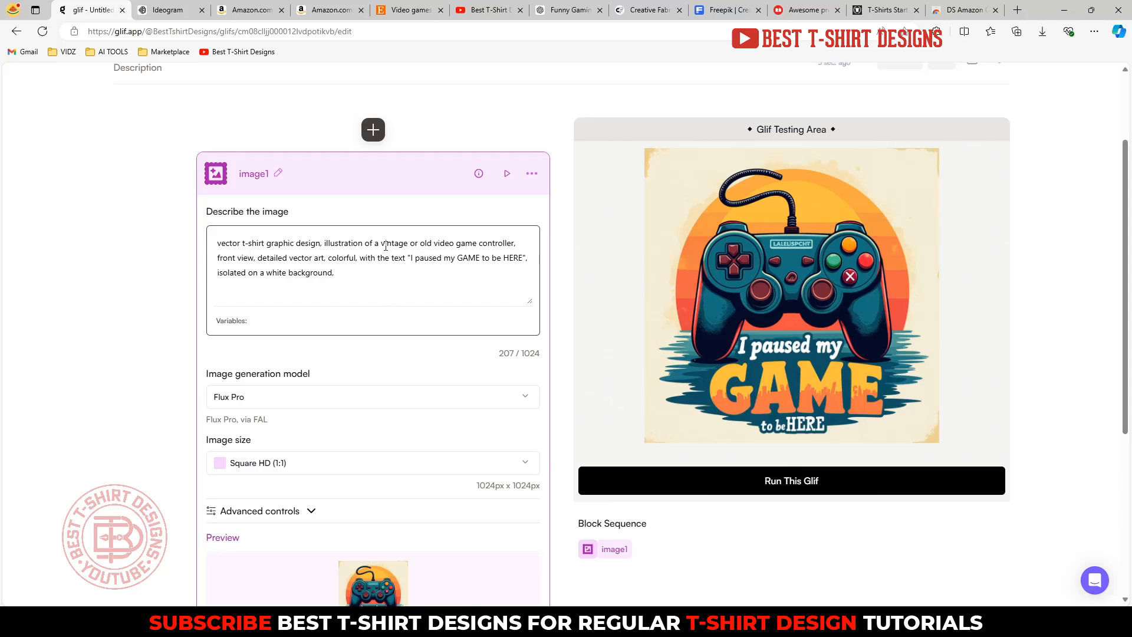
pyautogui.moveTo(379, 244); pyautogui.dragTo(421, 244)
pyautogui.write('nt view,')
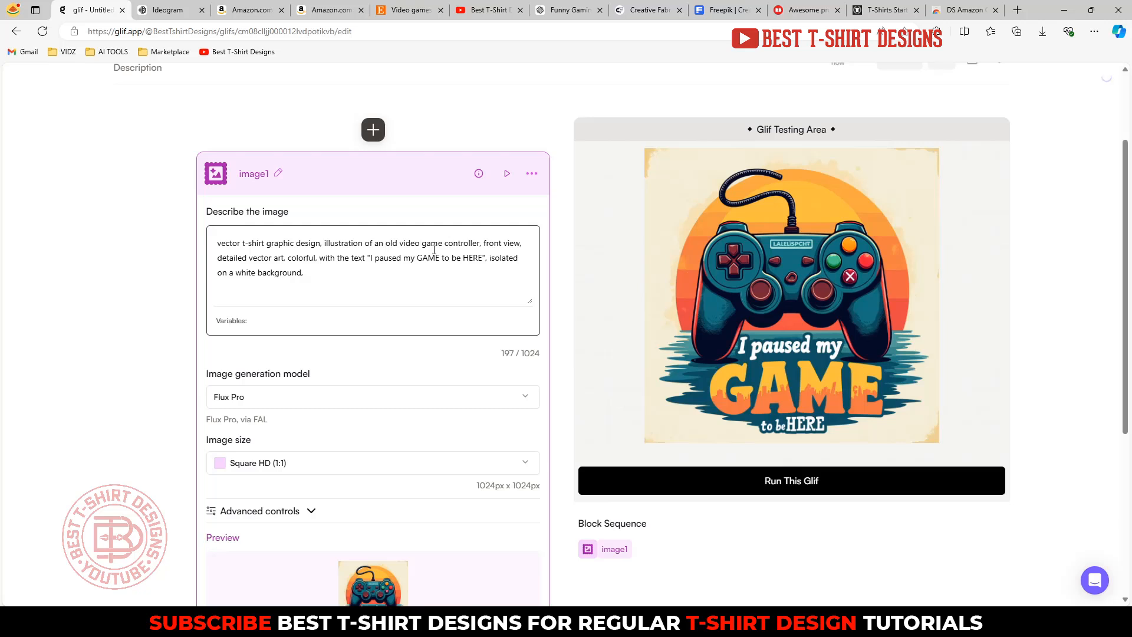
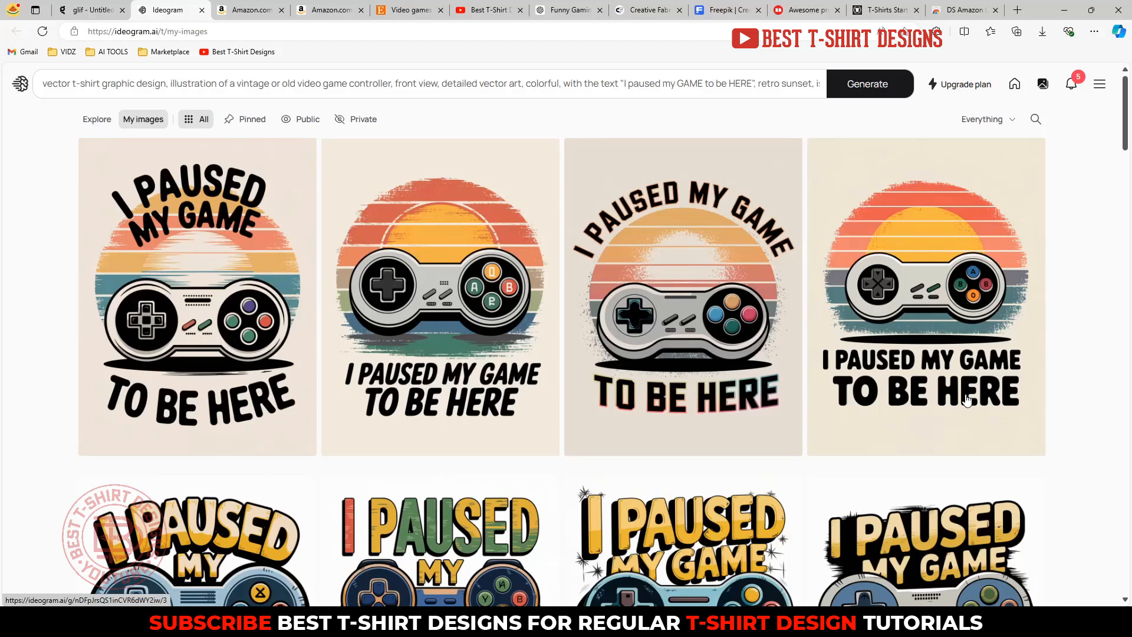
# Step: Open the second retro sunset design in Ideogram and create a new folder in Downloads > Game as its save location
pyautogui.click(482, 299)
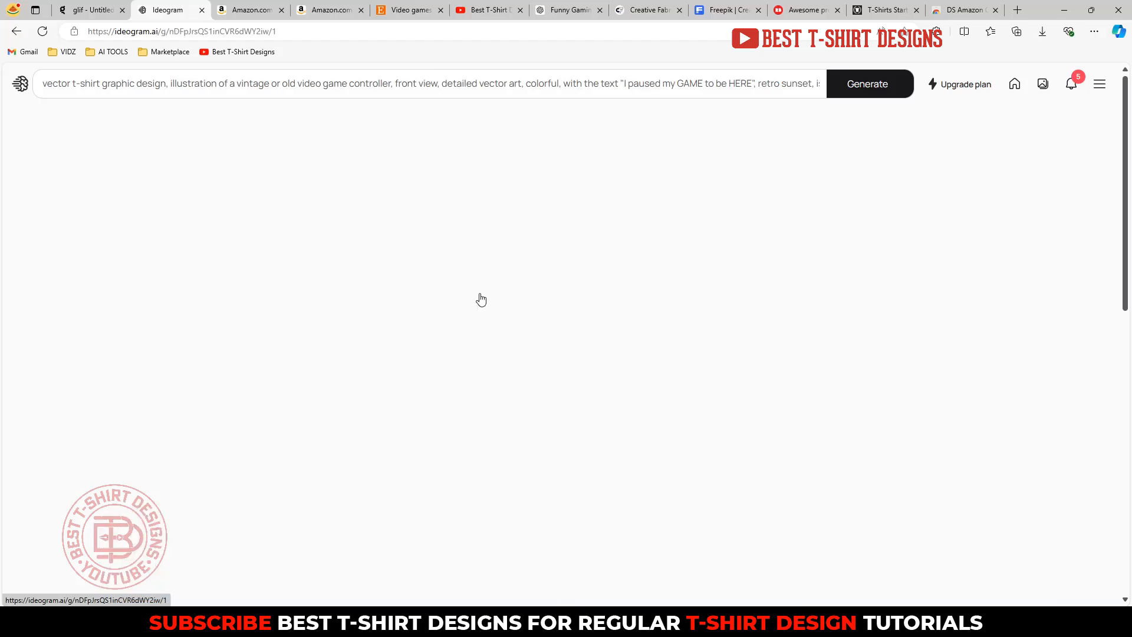
pyautogui.rightClick(445, 258)
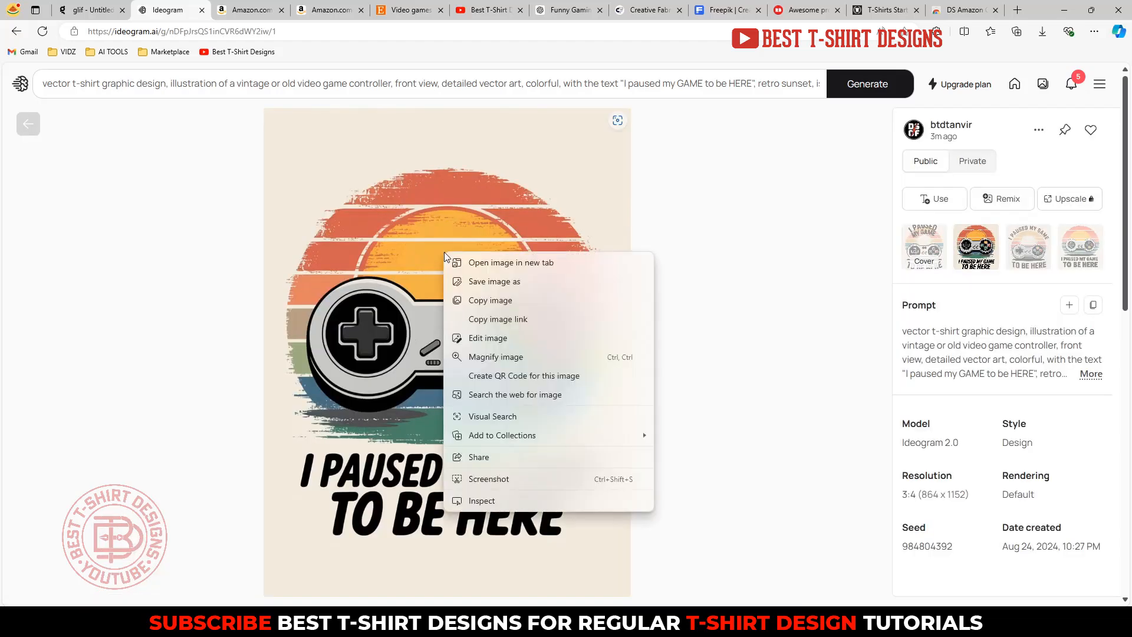
pyautogui.click(492, 281)
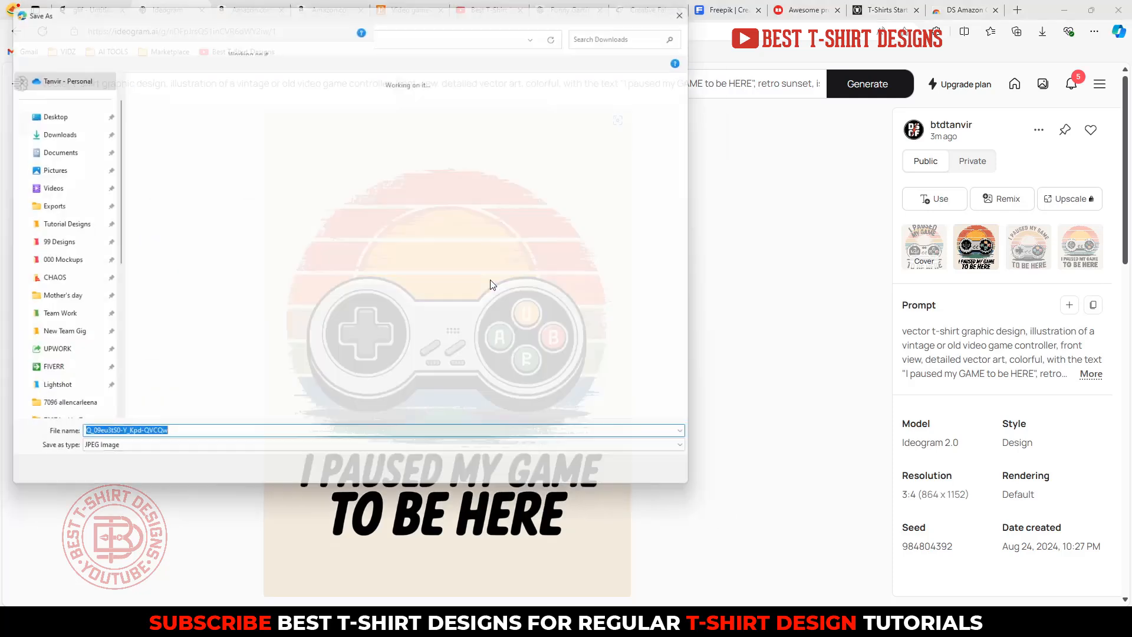
pyautogui.doubleClick(251, 175)
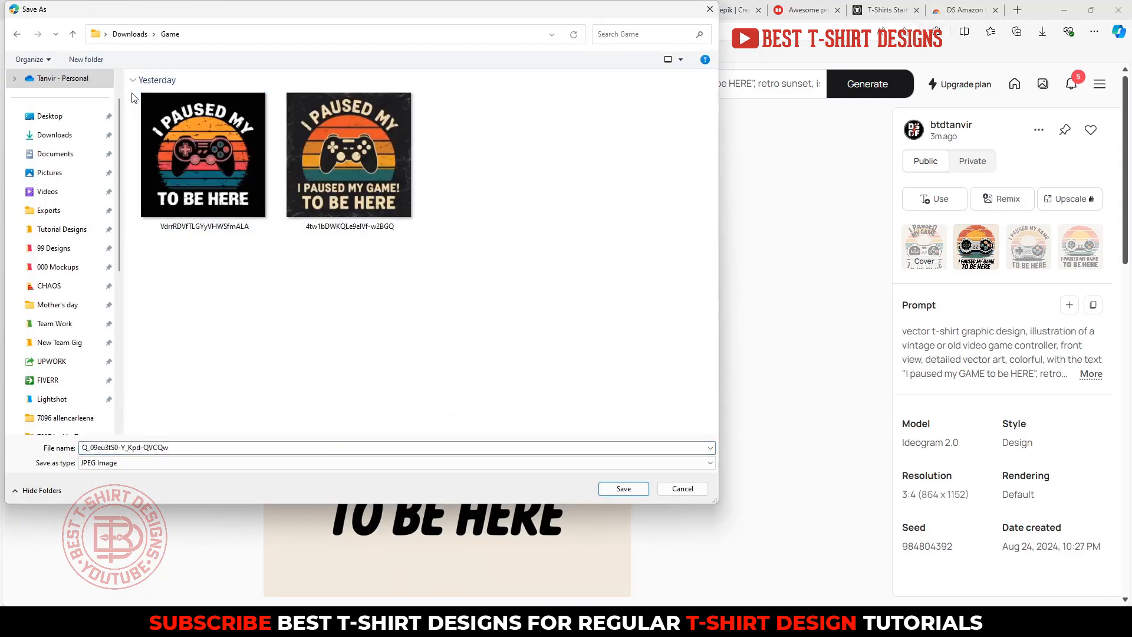
pyautogui.click(87, 59)
pyautogui.doubleClick(209, 157)
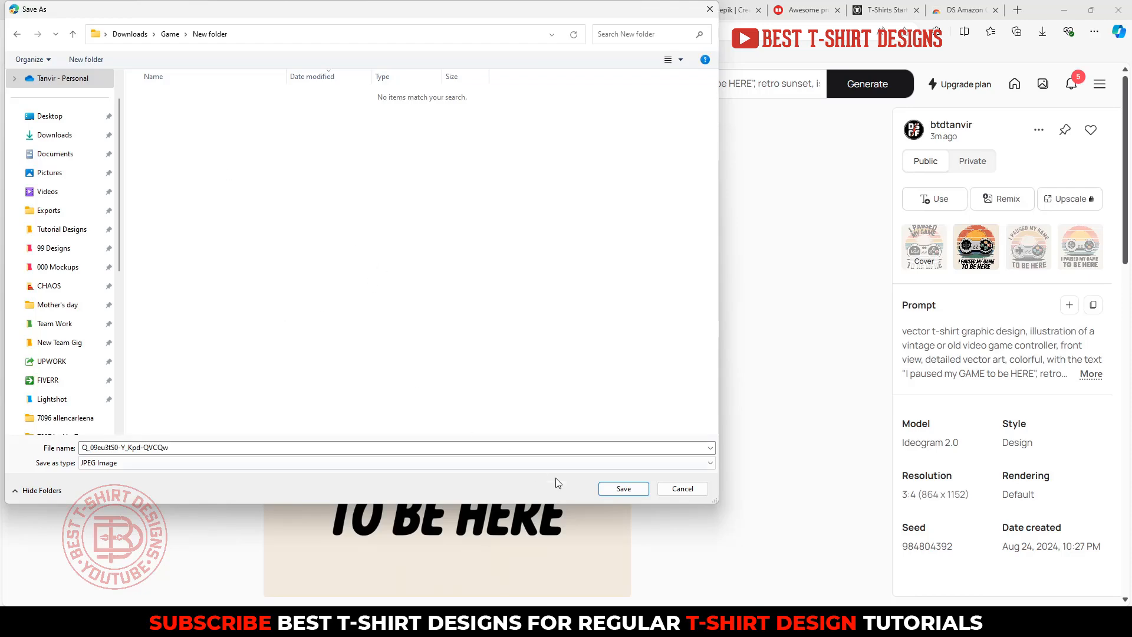
pyautogui.click(623, 489)
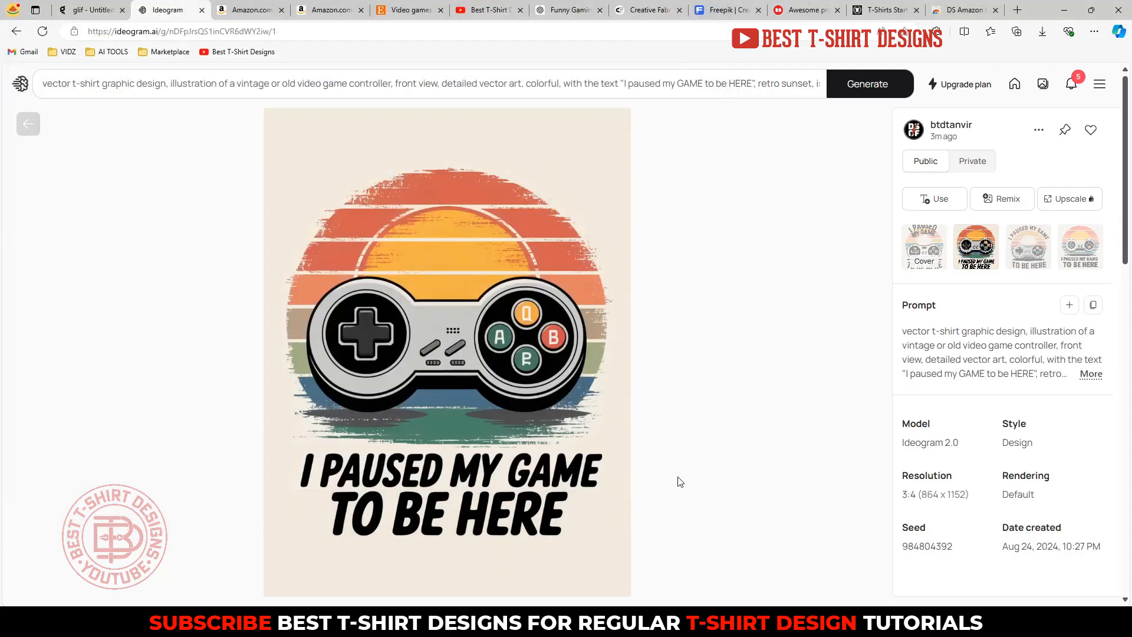
# Step: Compare the other variants of the generated set and return to the second design
pyautogui.click(1020, 255)
pyautogui.click(929, 255)
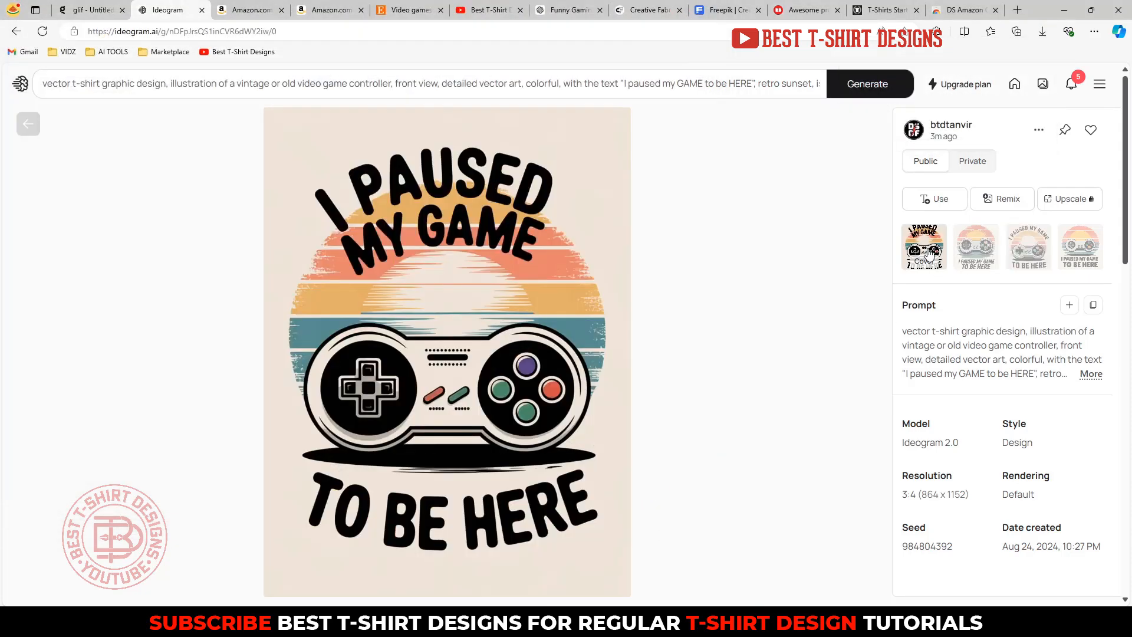
pyautogui.click(969, 255)
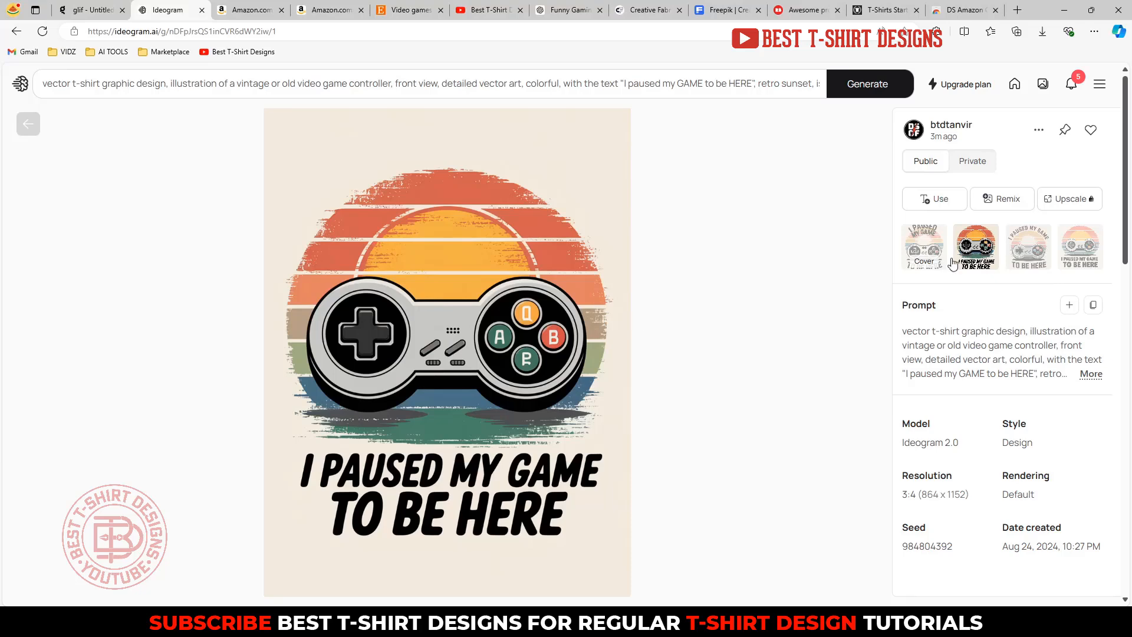
# Step: Save the second design as a JPEG image in the new folder and go back to My images
pyautogui.rightClick(431, 314)
pyautogui.click(466, 342)
pyautogui.press('Return')
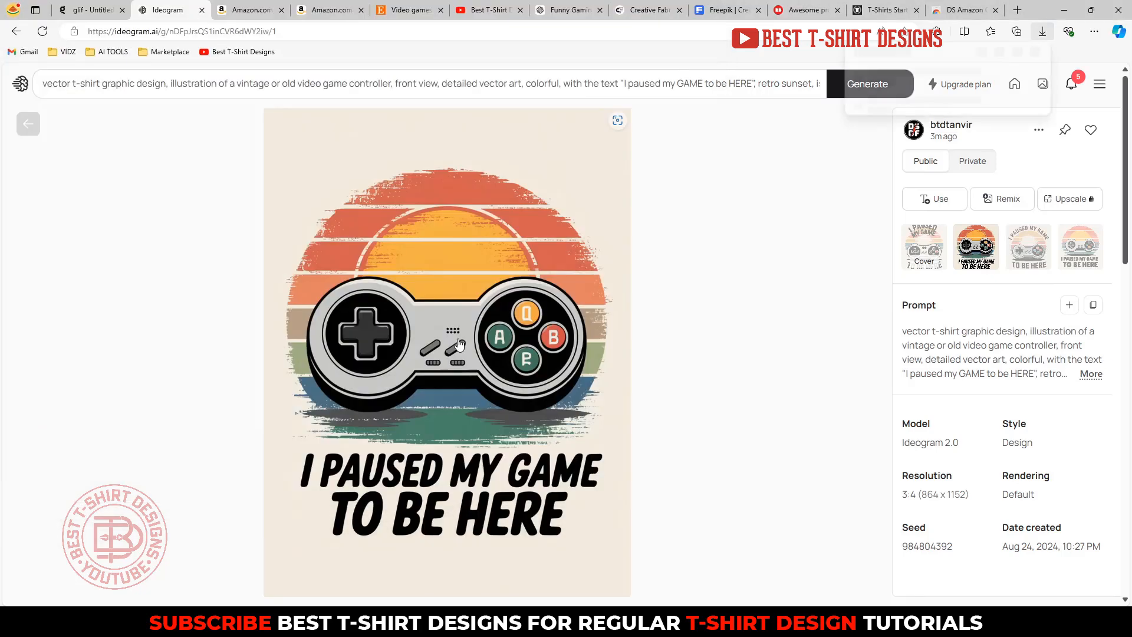
pyautogui.click(30, 124)
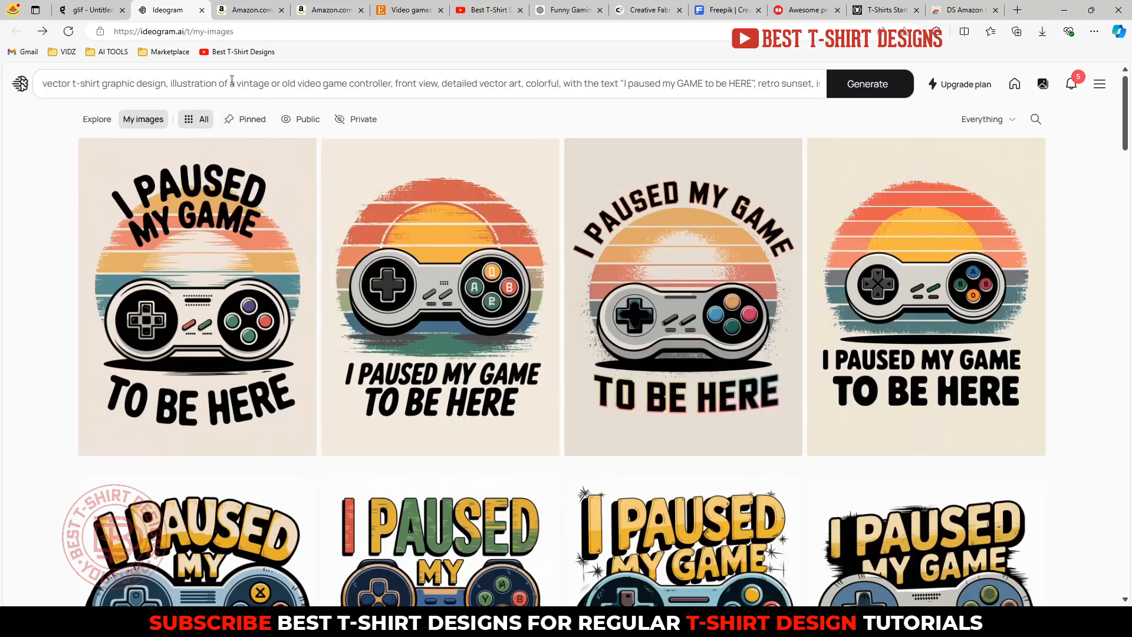
# Step: Switch to Glif, enlarge the generated controller design, save it as a JPEG image in the new folder and close the preview
pyautogui.click(91, 10)
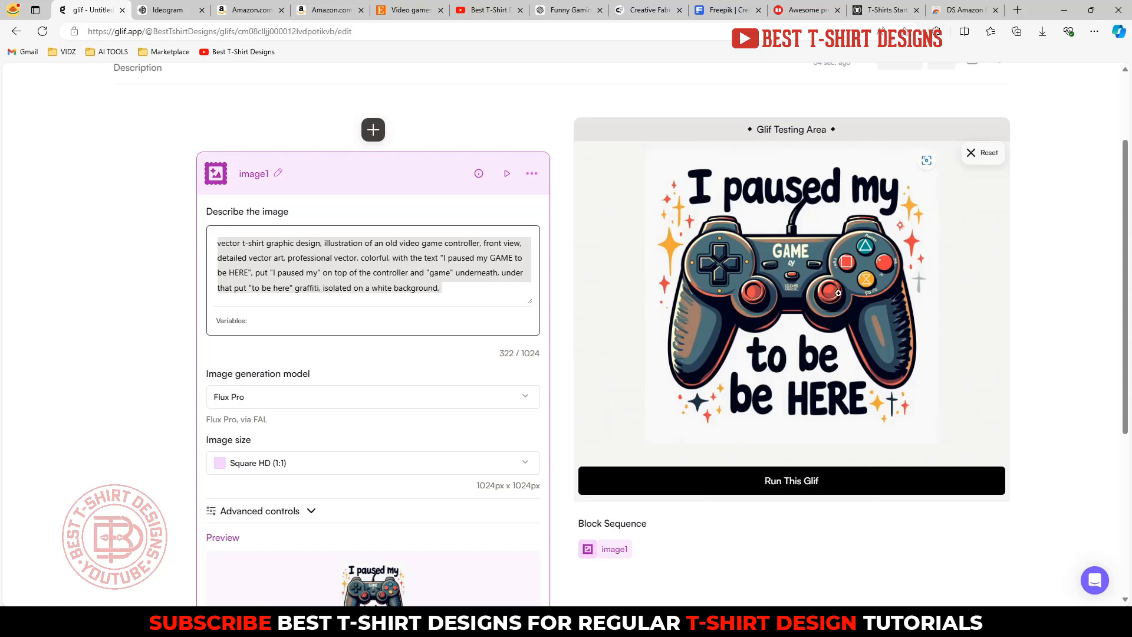
pyautogui.click(818, 353)
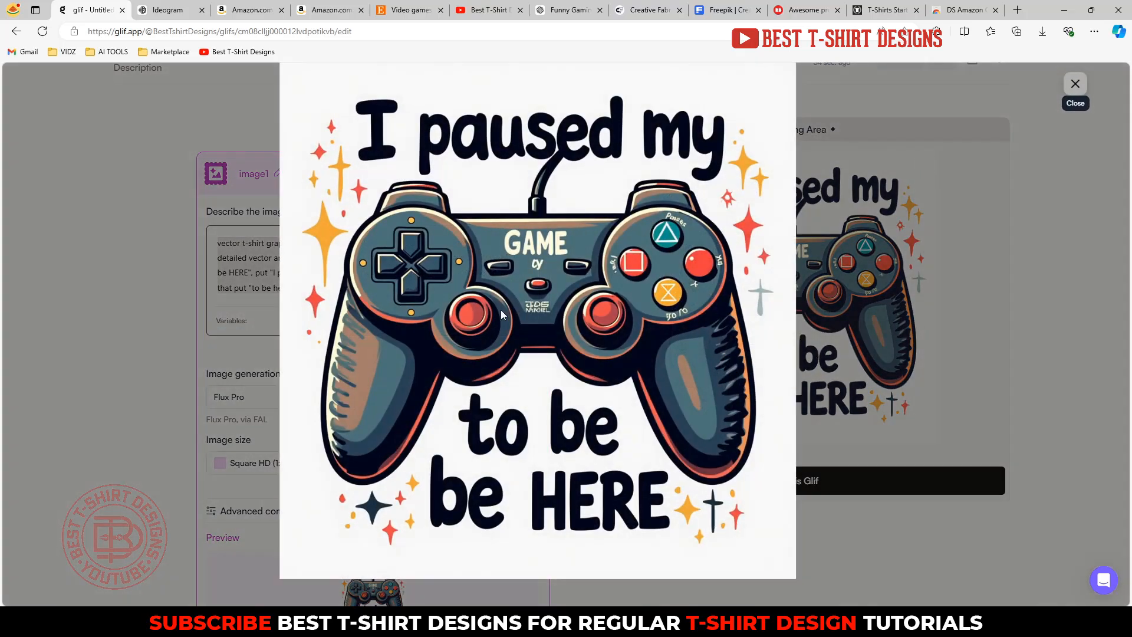
pyautogui.rightClick(513, 246)
pyautogui.click(553, 275)
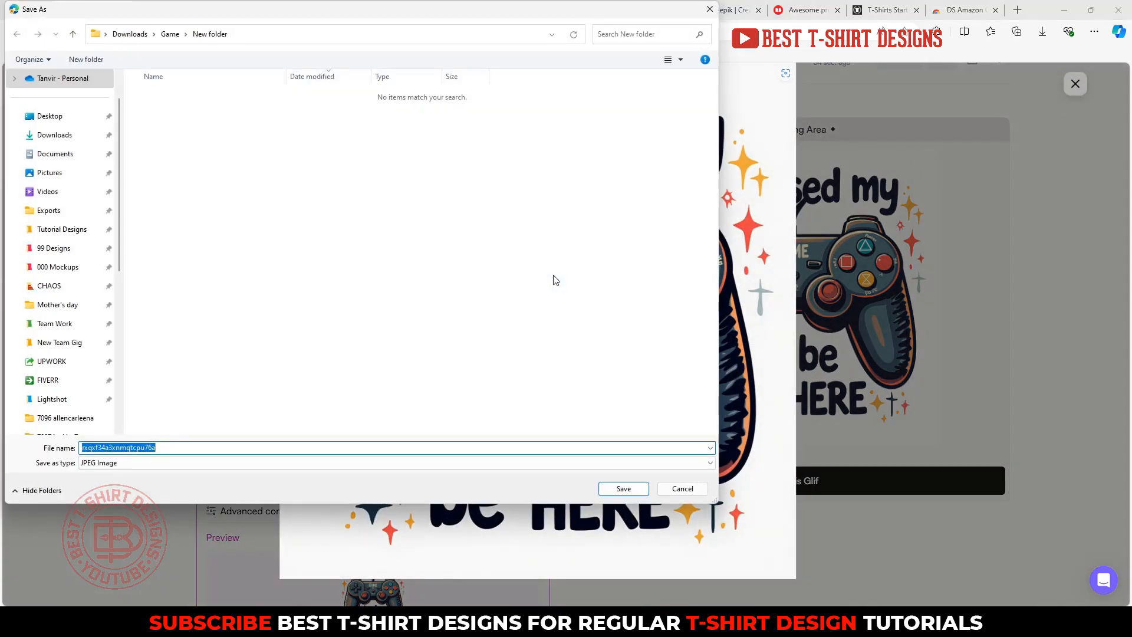
pyautogui.press('Return')
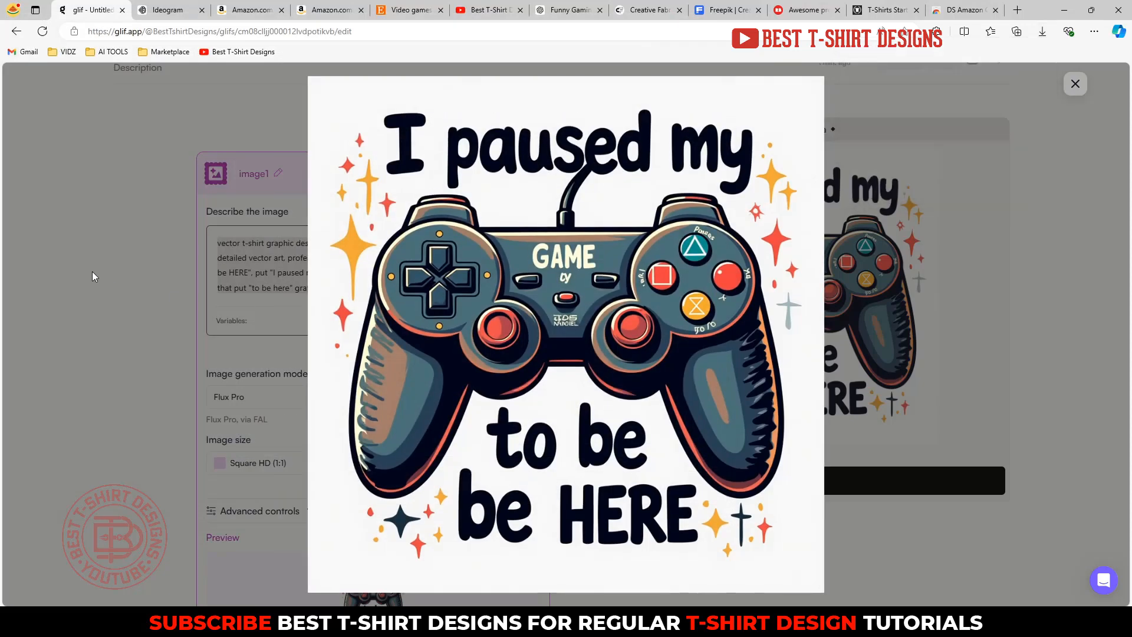
pyautogui.click(1076, 84)
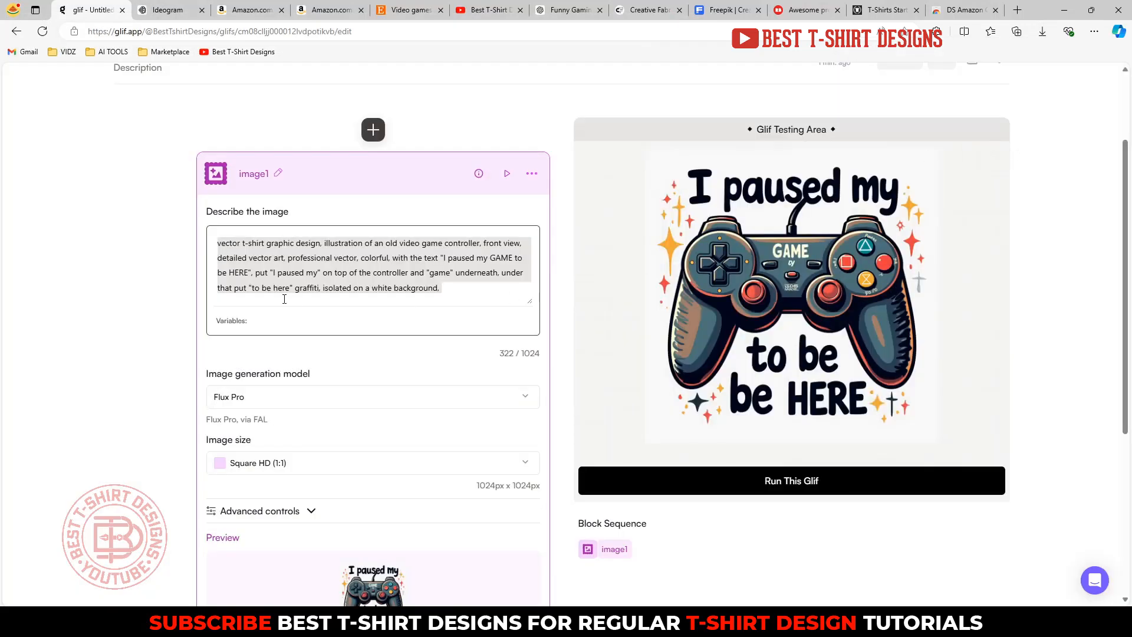
# Step: Change "game" underneath to "game to be here", delete under that put "to be here" from the description, and run the glif
pyautogui.click(468, 290)
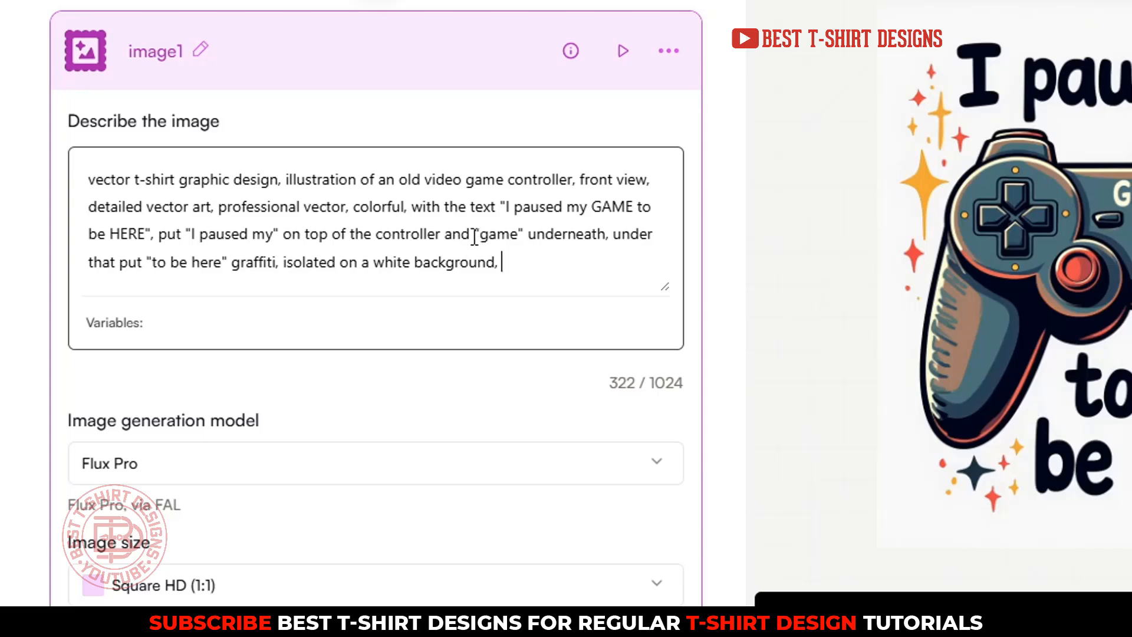
pyautogui.click(517, 234)
pyautogui.write('to')
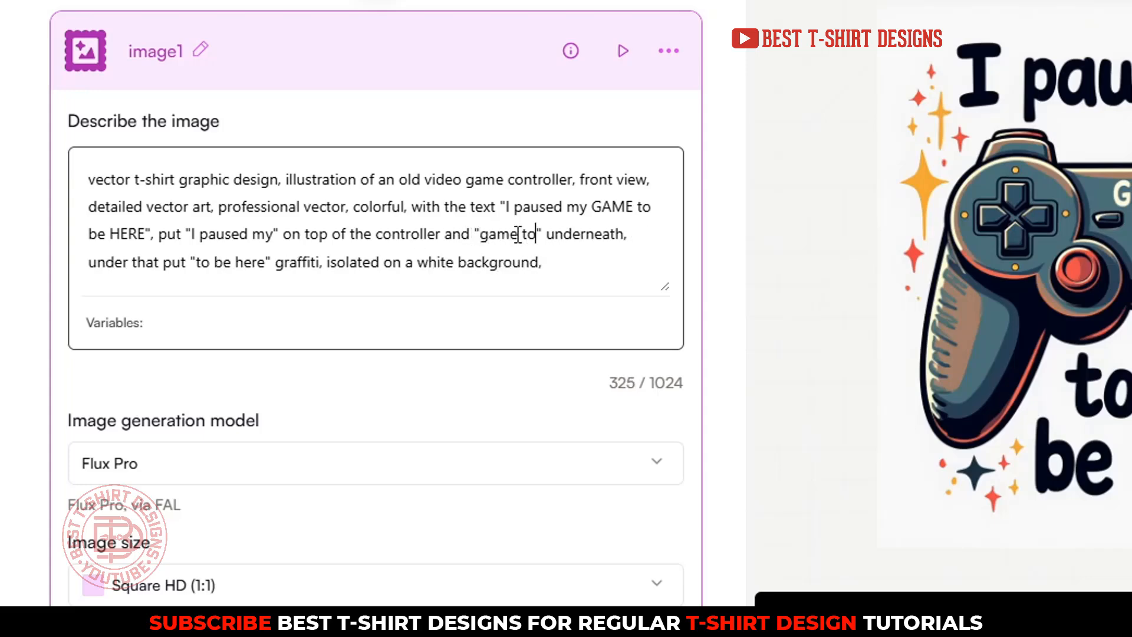
pyautogui.write(' be here')
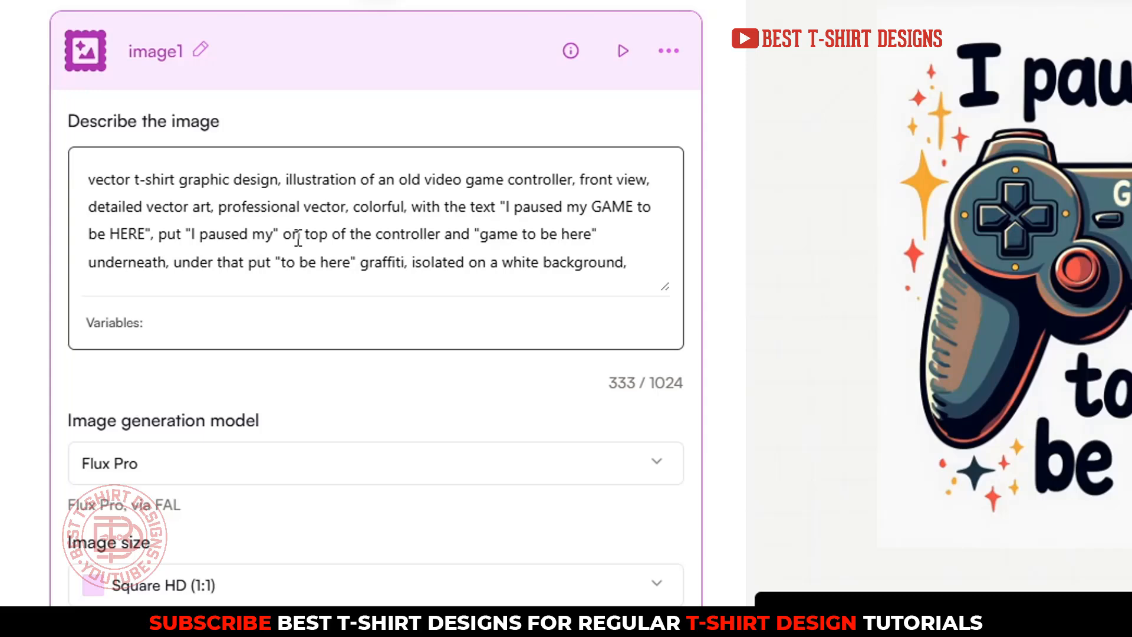
pyautogui.moveTo(171, 262); pyautogui.dragTo(372, 265)
pyautogui.press('BackSpace')
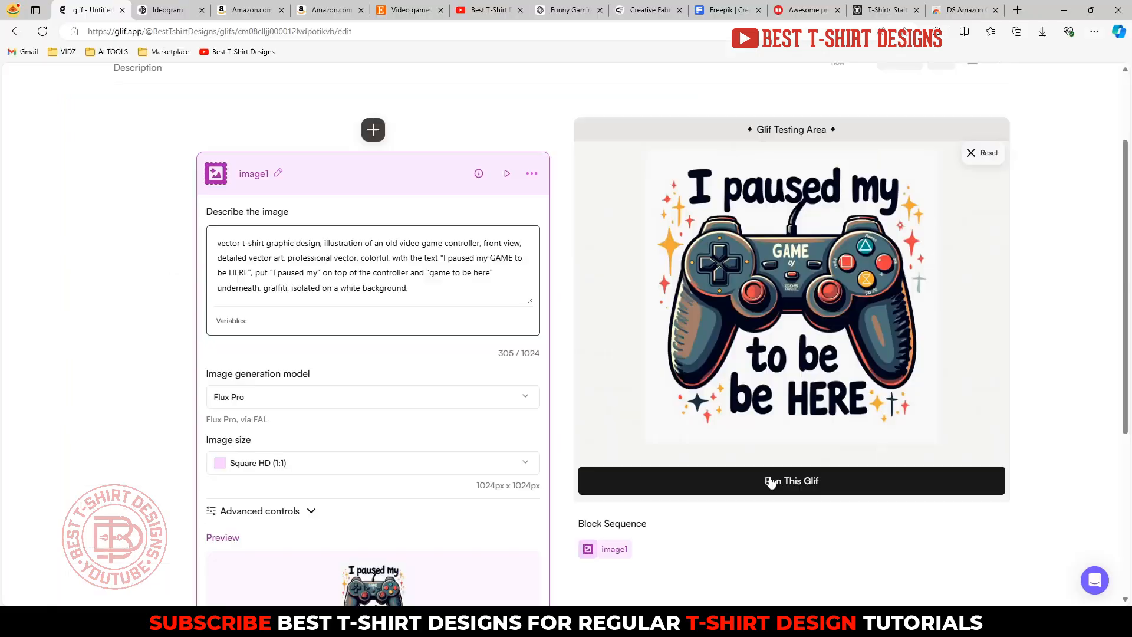
pyautogui.click(792, 466)
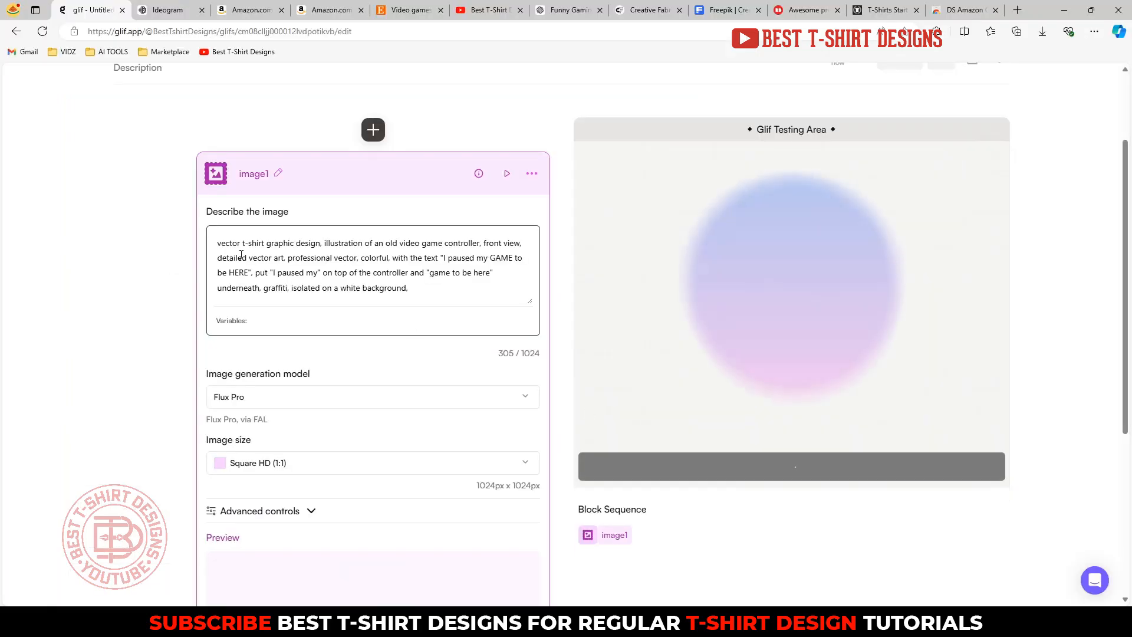
# Step: In Ideogram, replace the prompt with the copied Glif description placing "I paused my" above the controller, "game" underneath and "to be here" below
pyautogui.click(175, 5)
pyautogui.click(244, 82)
pyautogui.hotkey('ctrl', 'a')
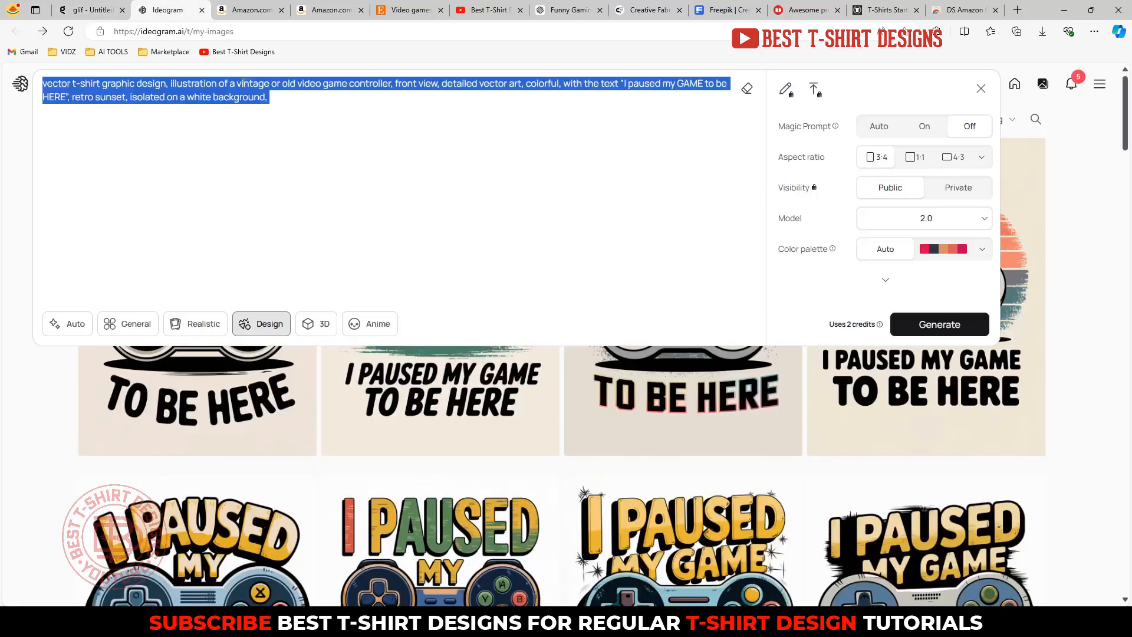
pyautogui.write('vector t-shirt graphic design, illustration of an old video game controller, front view, detailed vector art, professional vector, colorful, with the text "I paused my GAME to be HERE", put "I paused my" on top of the controller and "game" underneath, under that put "to be here" graffiti, isolated on a white background,')
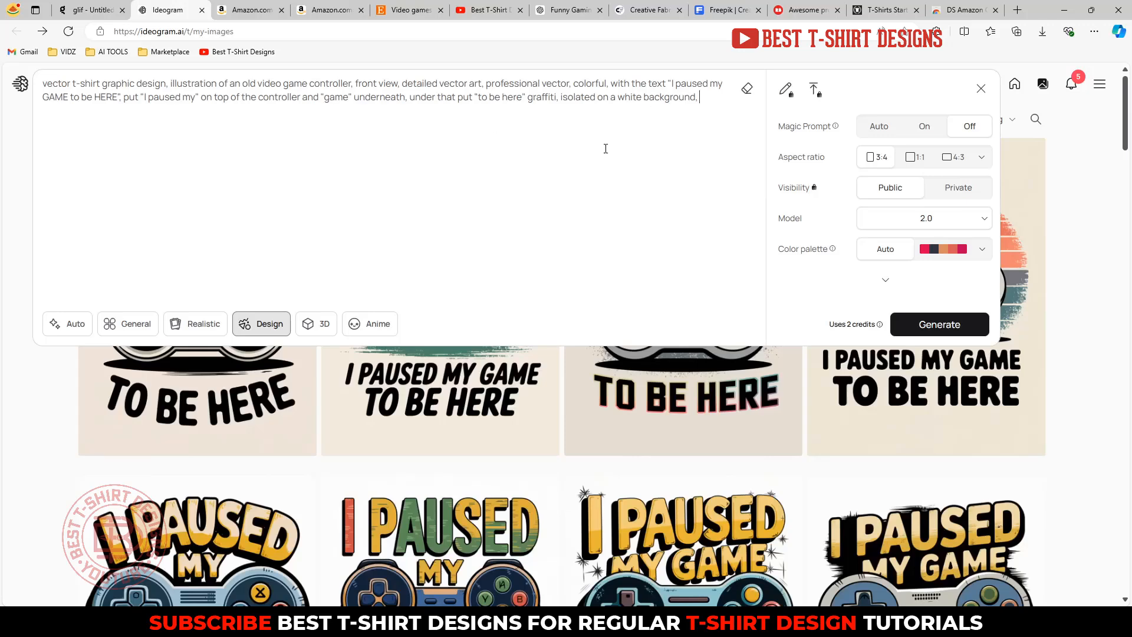
# Step: Generate the Ideogram designs from the current prompt, and switch to Glif to view the finished controller design enlarged
pyautogui.click(939, 324)
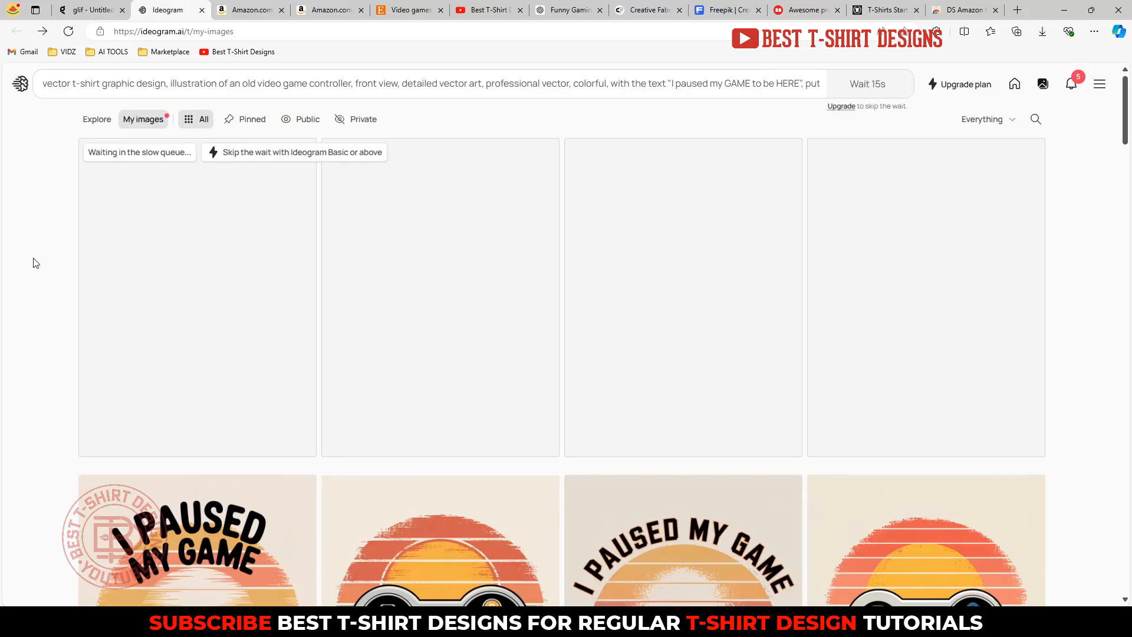
pyautogui.click(91, 10)
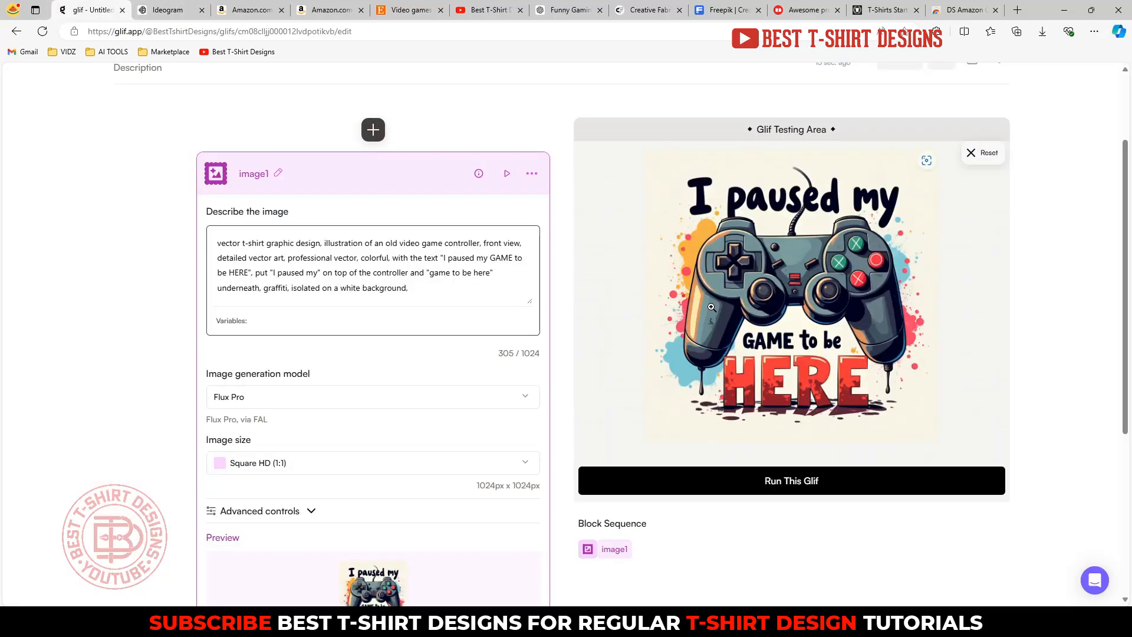
pyautogui.click(842, 283)
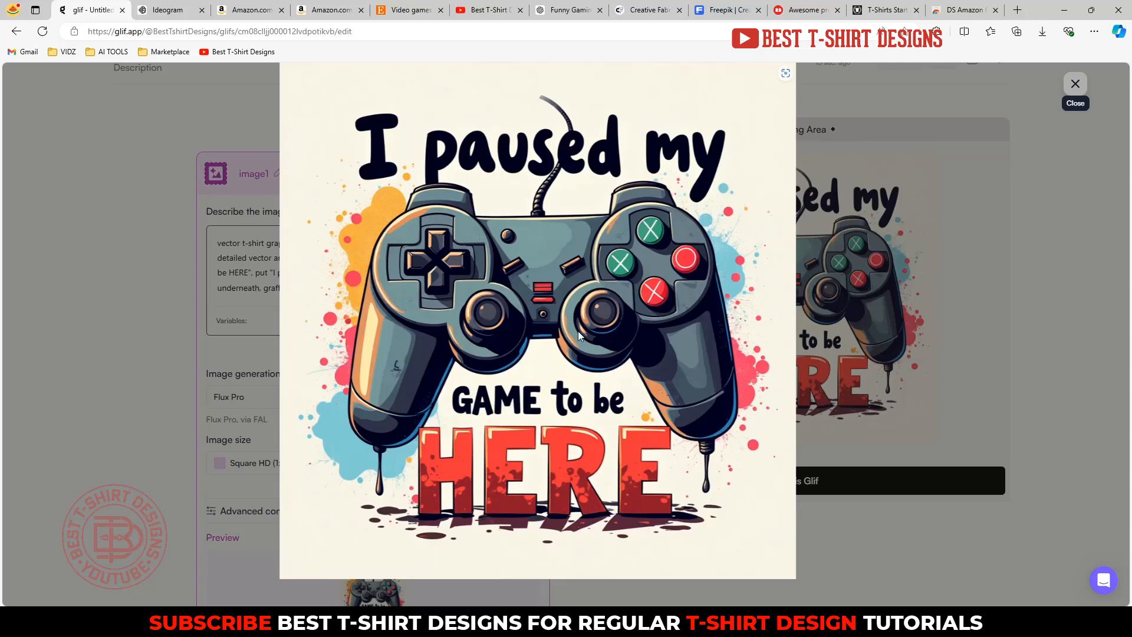
pyautogui.click(141, 227)
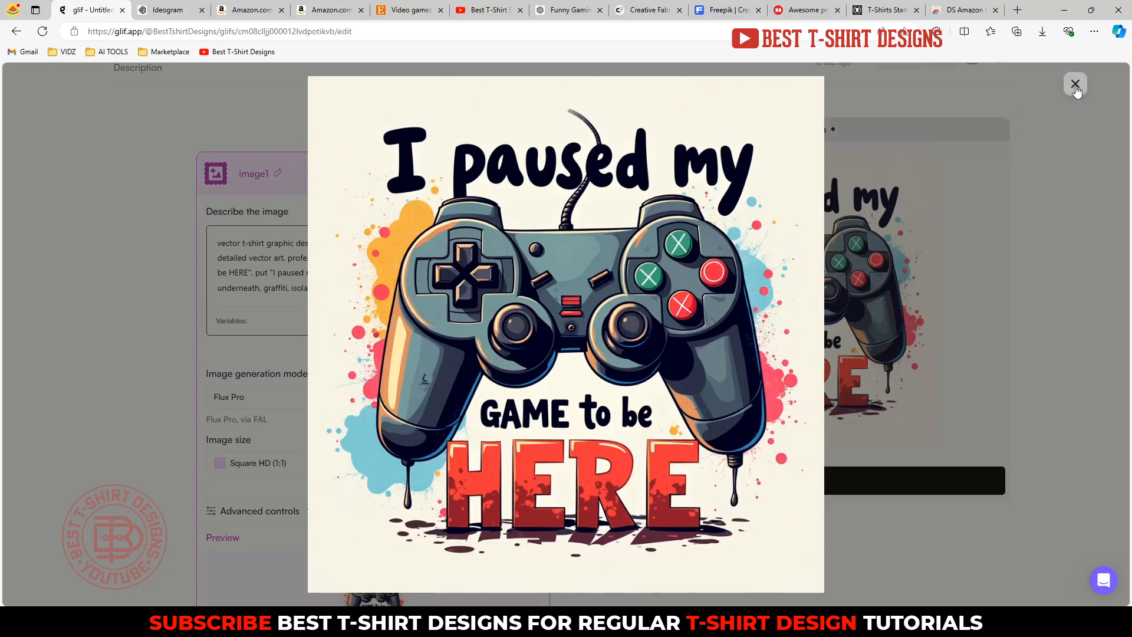
# Step: Return to Ideogram, open the first new design with the orange "GAME" text and save it as a WEBP file in New folder
pyautogui.hotkey('ctrl', 'Tab')
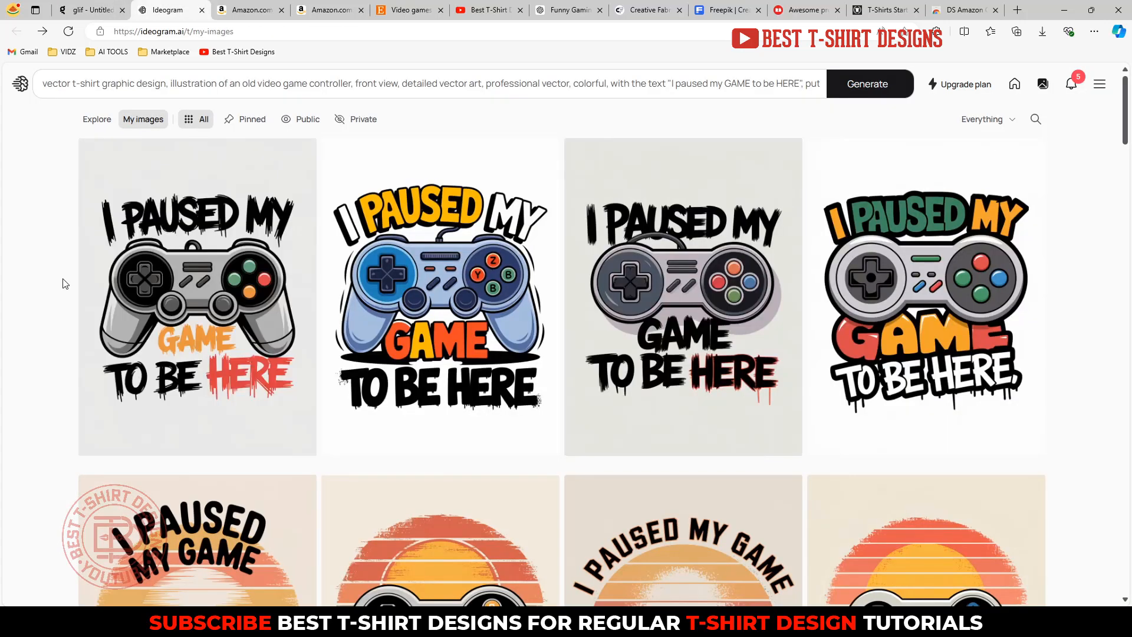
pyautogui.click(220, 296)
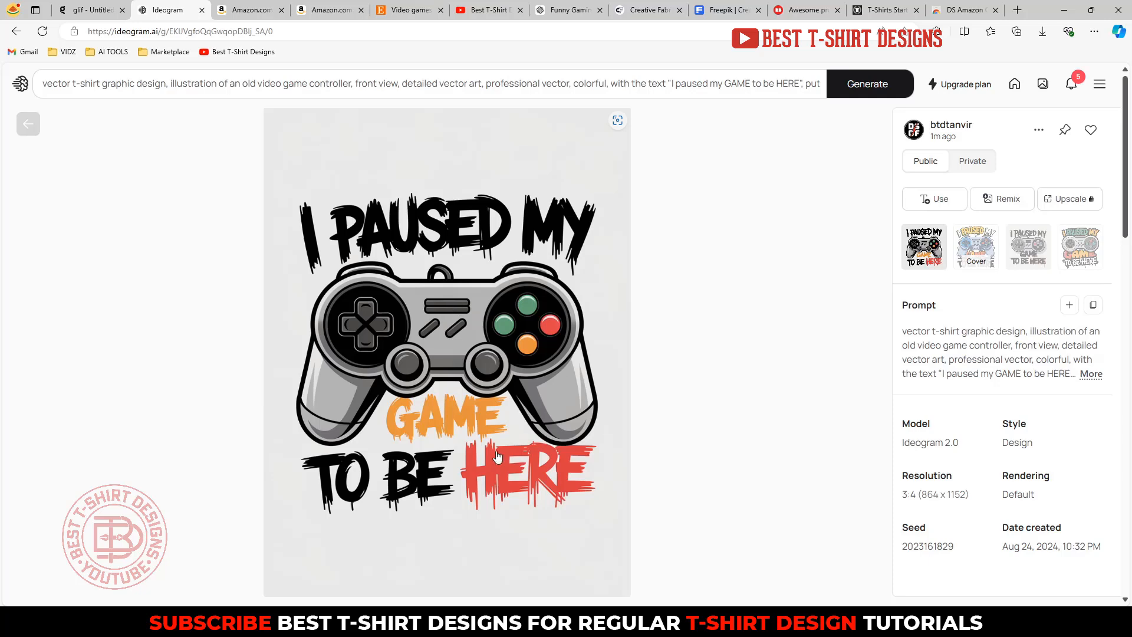
pyautogui.rightClick(444, 306)
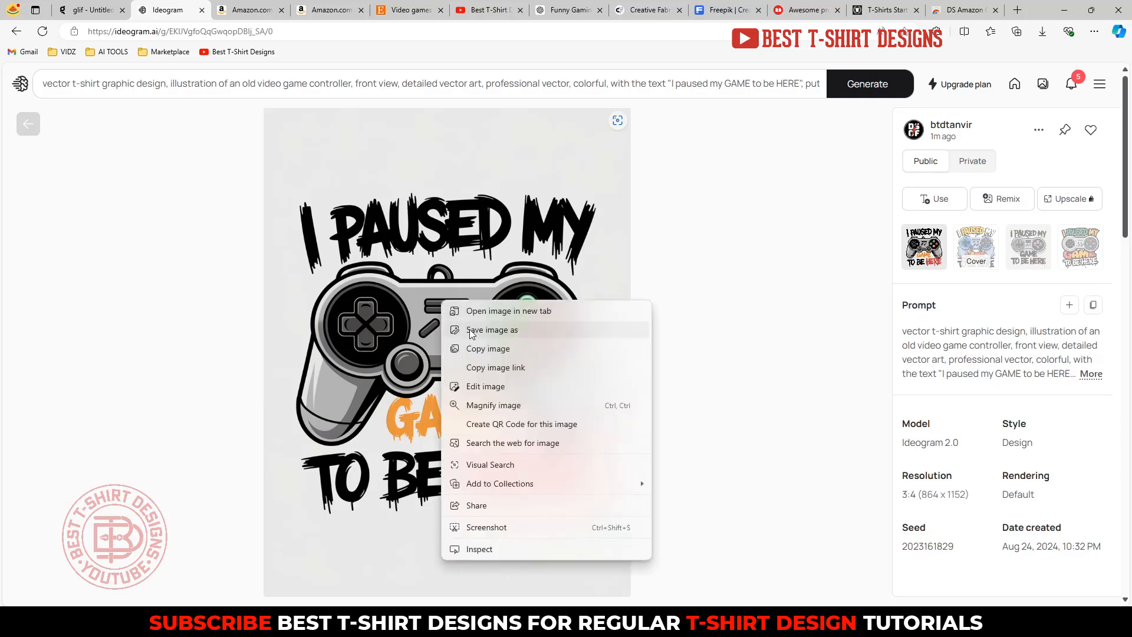
pyautogui.click(469, 329)
pyautogui.press('Return')
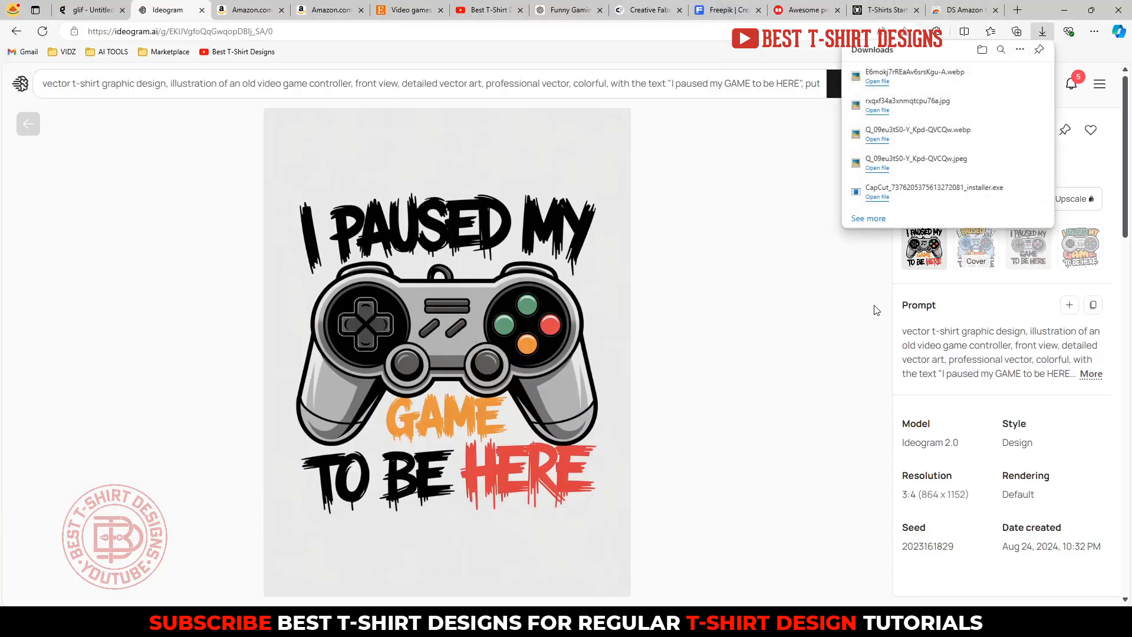
# Step: Show the second design with the blue controller and save it as a WEBP file in New folder
pyautogui.click(969, 255)
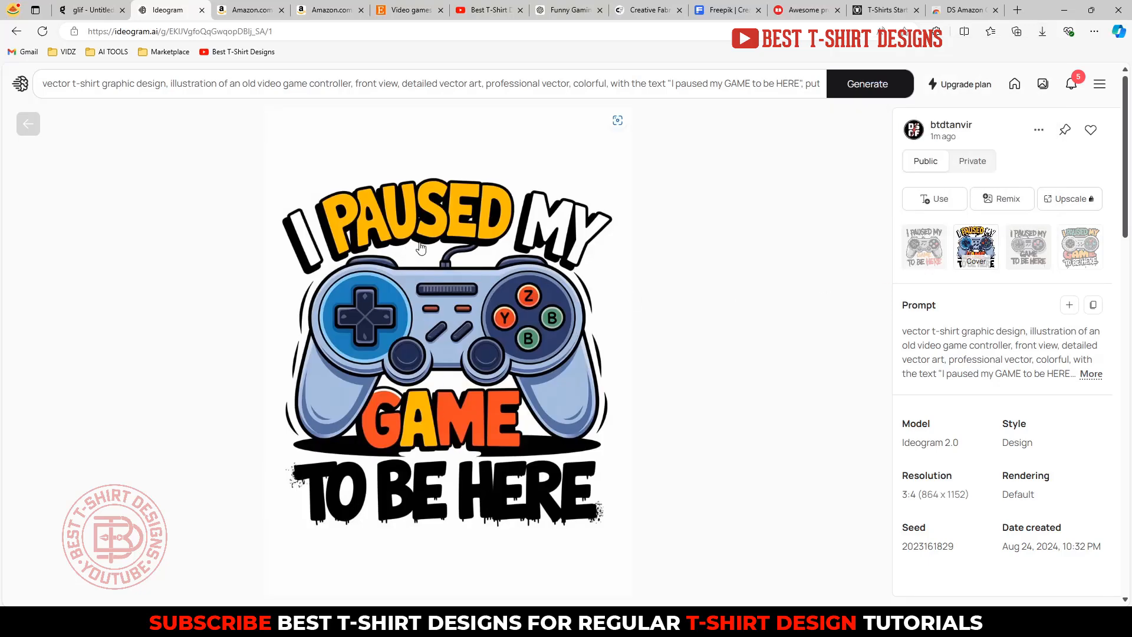
pyautogui.rightClick(456, 317)
pyautogui.click(490, 341)
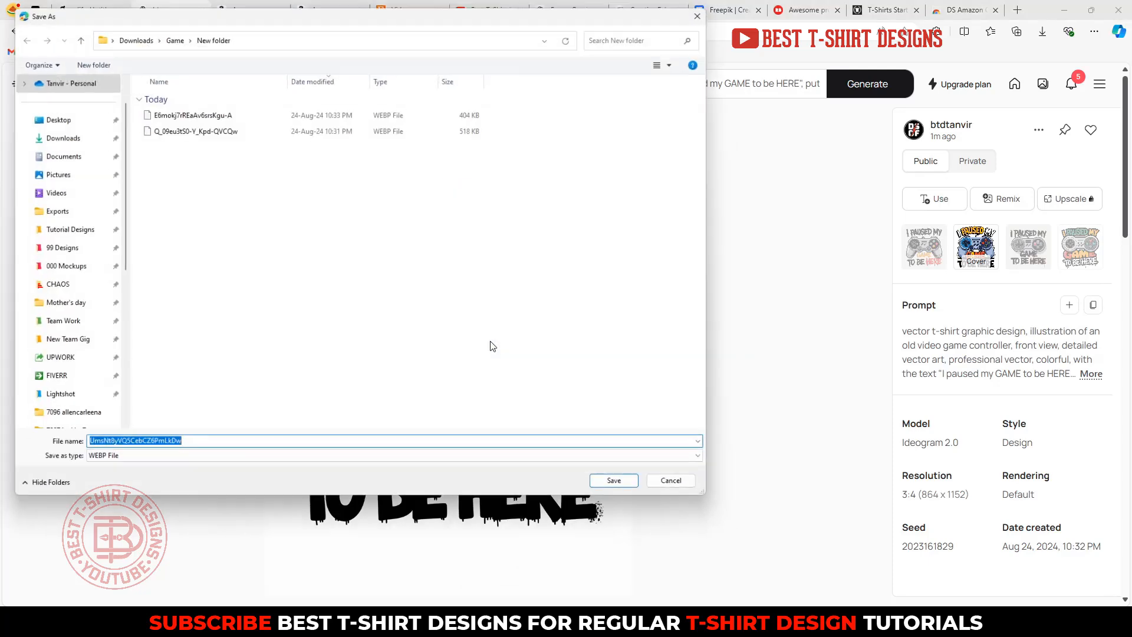
pyautogui.press('Return')
# Step: View the third design, save the fourth one as a JPEG image in New folder, and go back to My images
pyautogui.click(1024, 266)
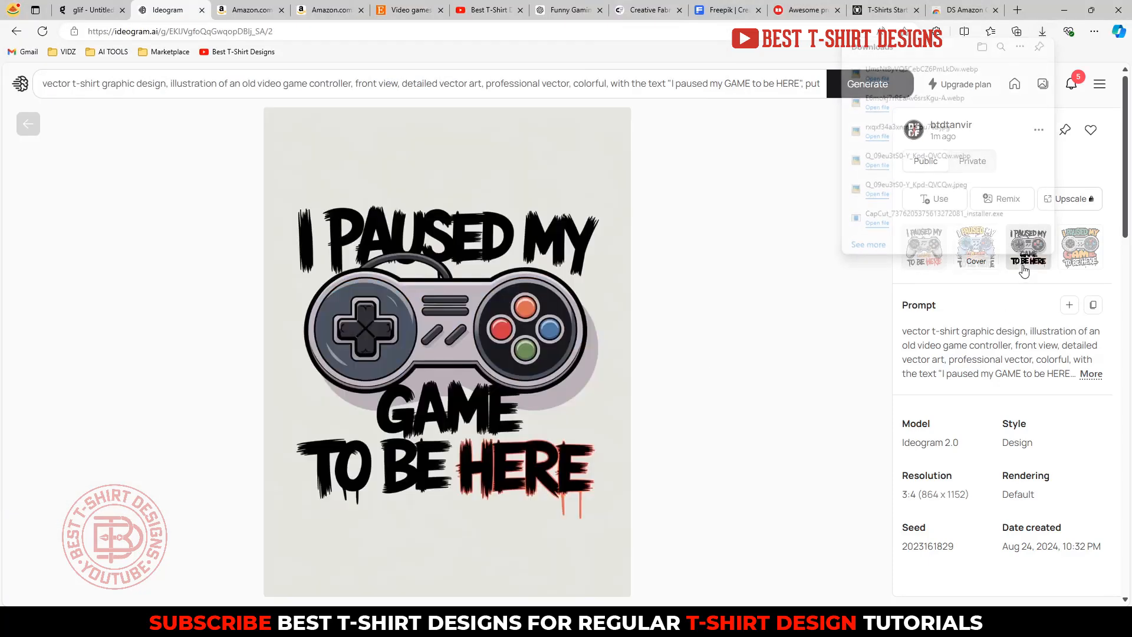
pyautogui.click(1081, 257)
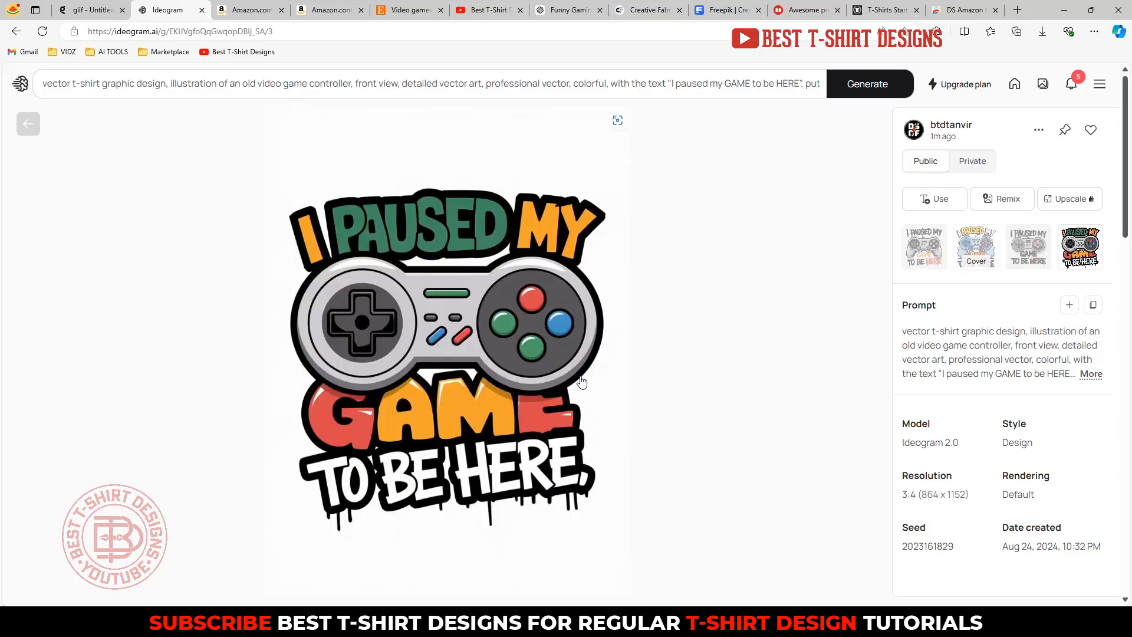
pyautogui.rightClick(415, 314)
pyautogui.click(453, 342)
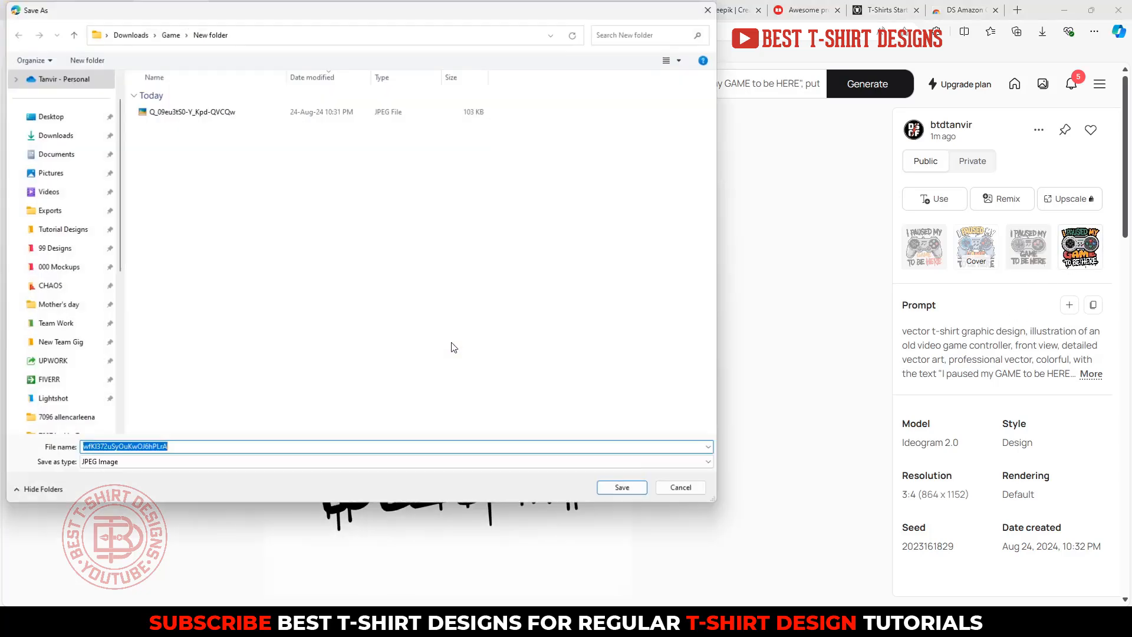
pyautogui.press('Return')
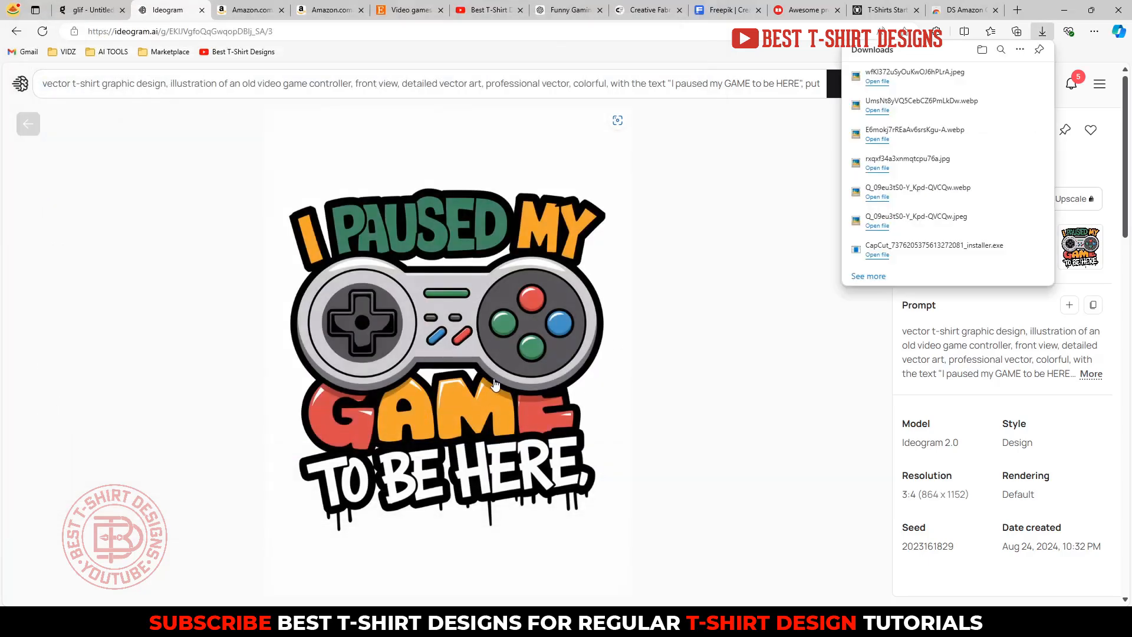
pyautogui.click(36, 125)
# Step: Switch to Glif, run the glif again with the same description and return to the Ideogram images
pyautogui.click(92, 6)
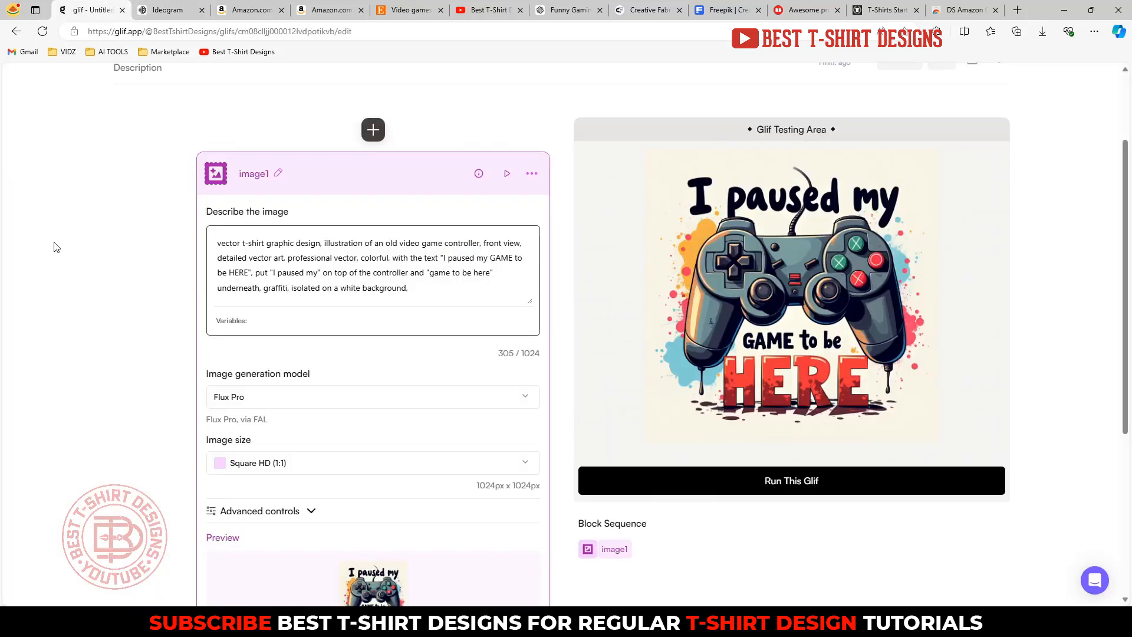
pyautogui.click(837, 480)
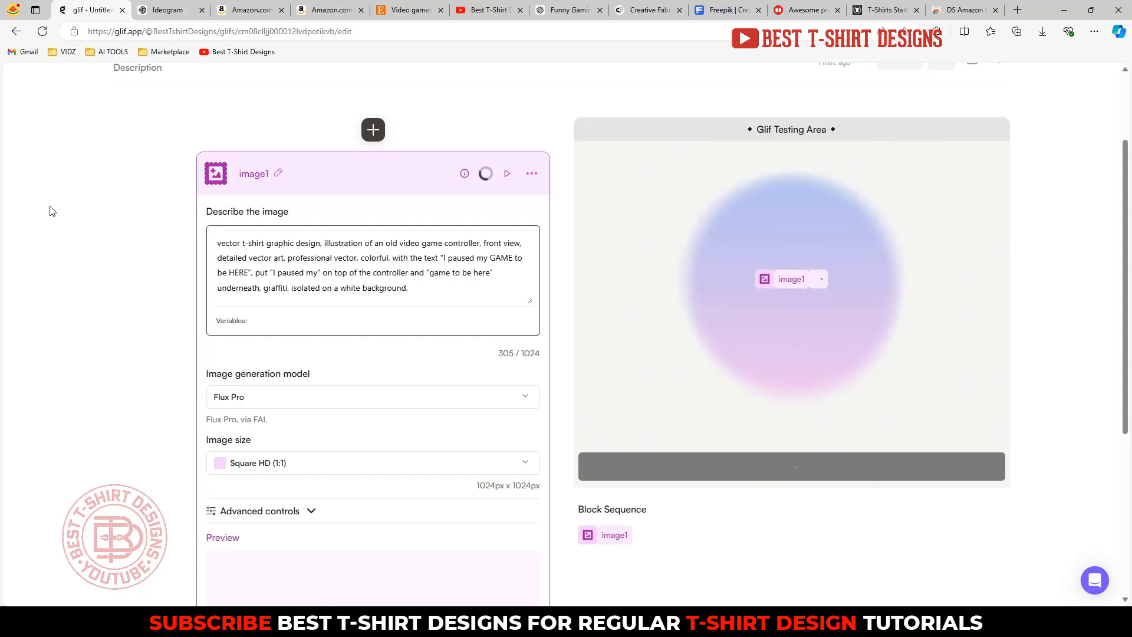
pyautogui.click(168, 9)
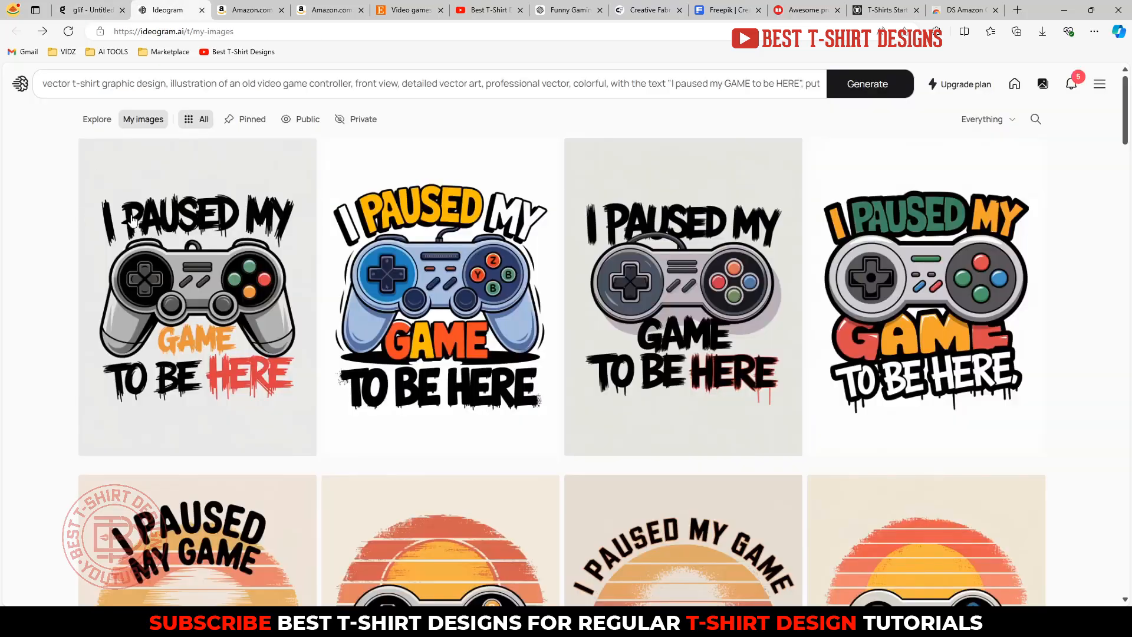
pyautogui.click(689, 88)
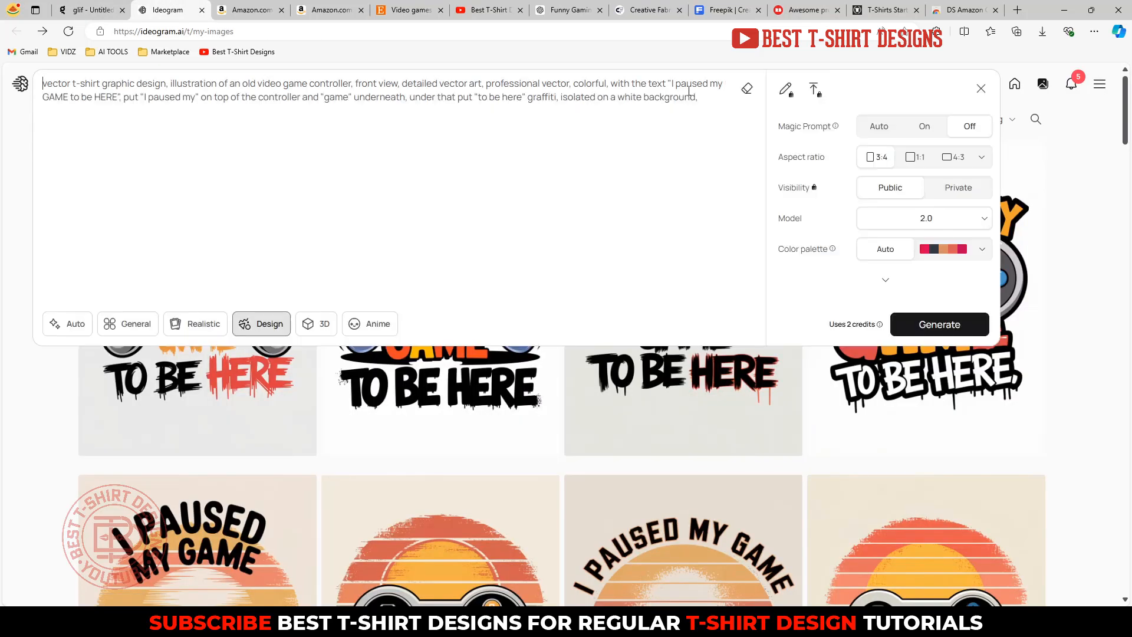
pyautogui.click(13, 244)
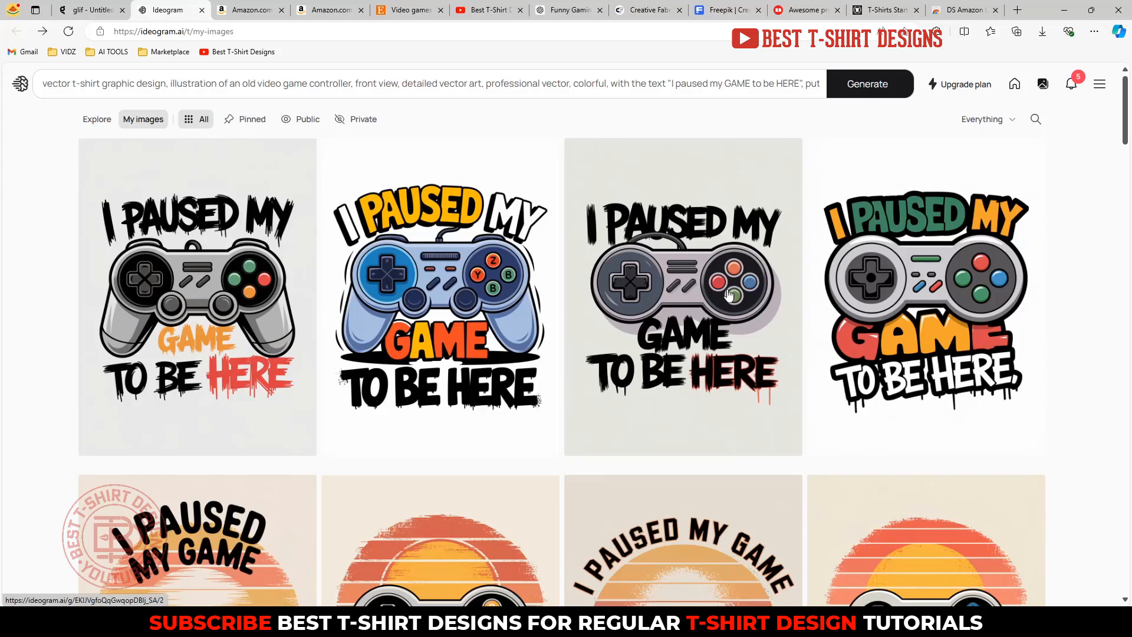
# Step: Replace the quoted slogan in the Ideogram prompt with "a day without video games is like, just kidding. I have no idea"
pyautogui.click(420, 93)
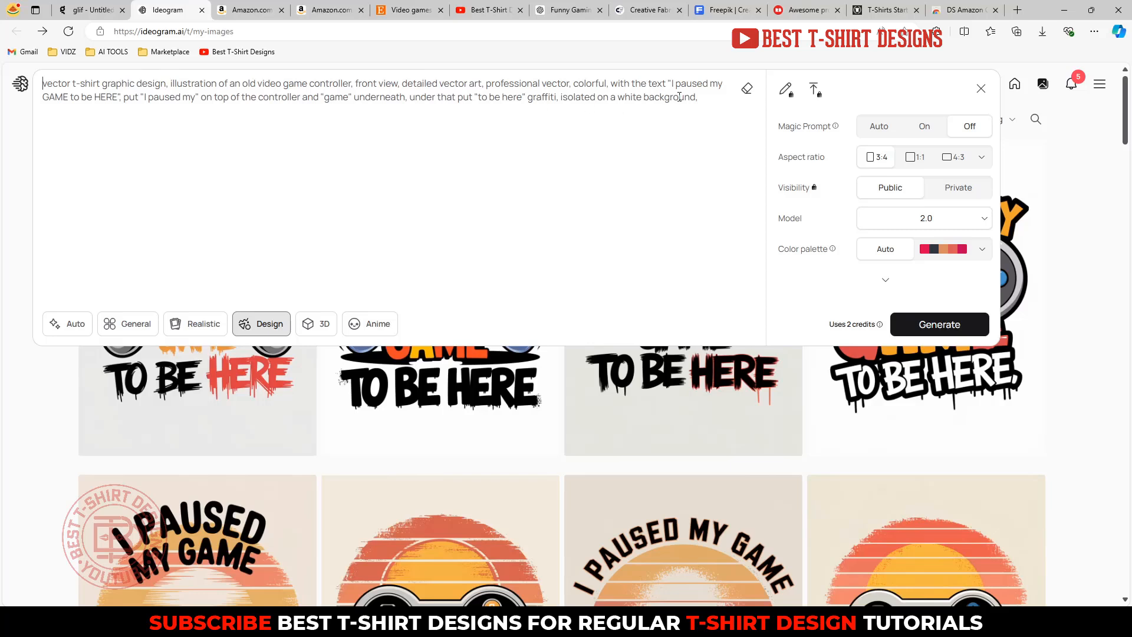
pyautogui.moveTo(672, 83); pyautogui.dragTo(118, 99)
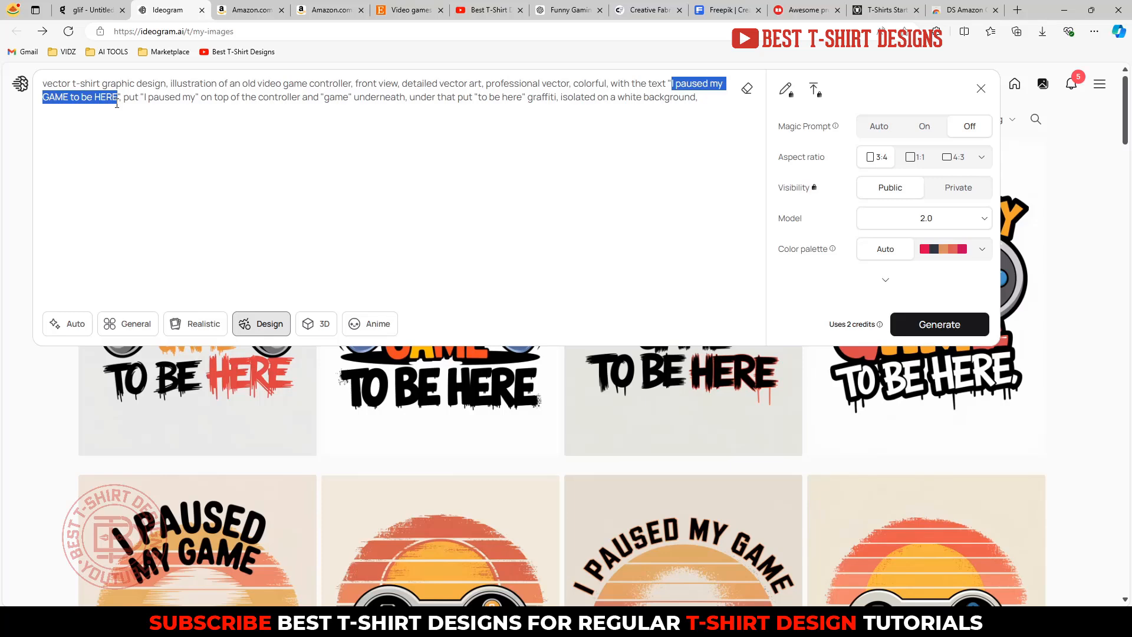
pyautogui.write('a day with')
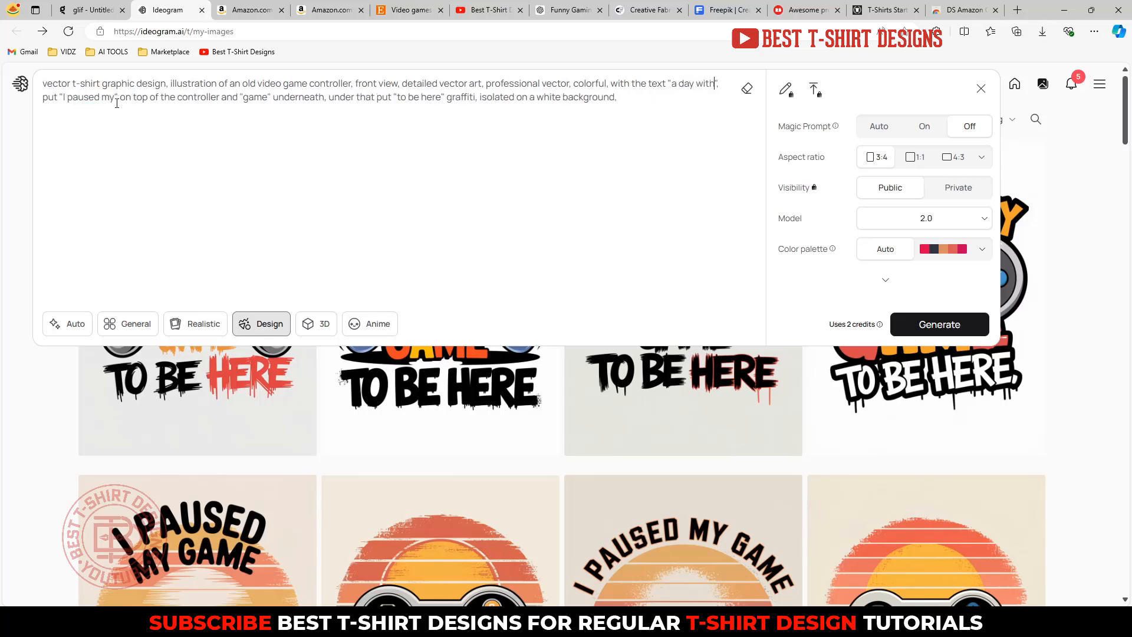
pyautogui.write('out video games')
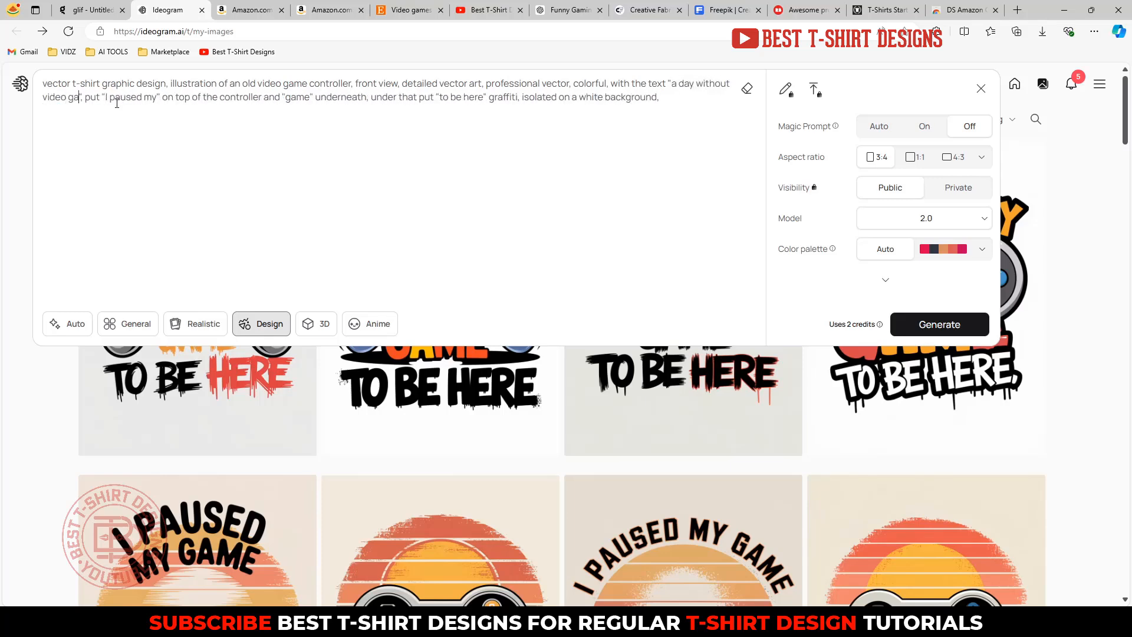
pyautogui.write(' is like, ')
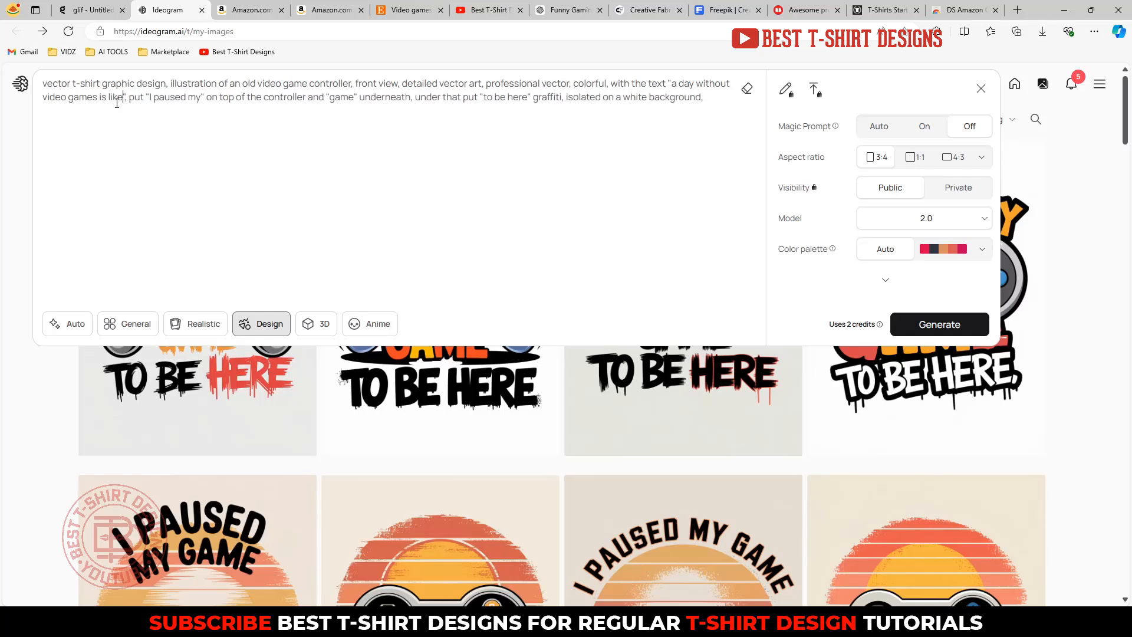
pyautogui.write('just kidding')
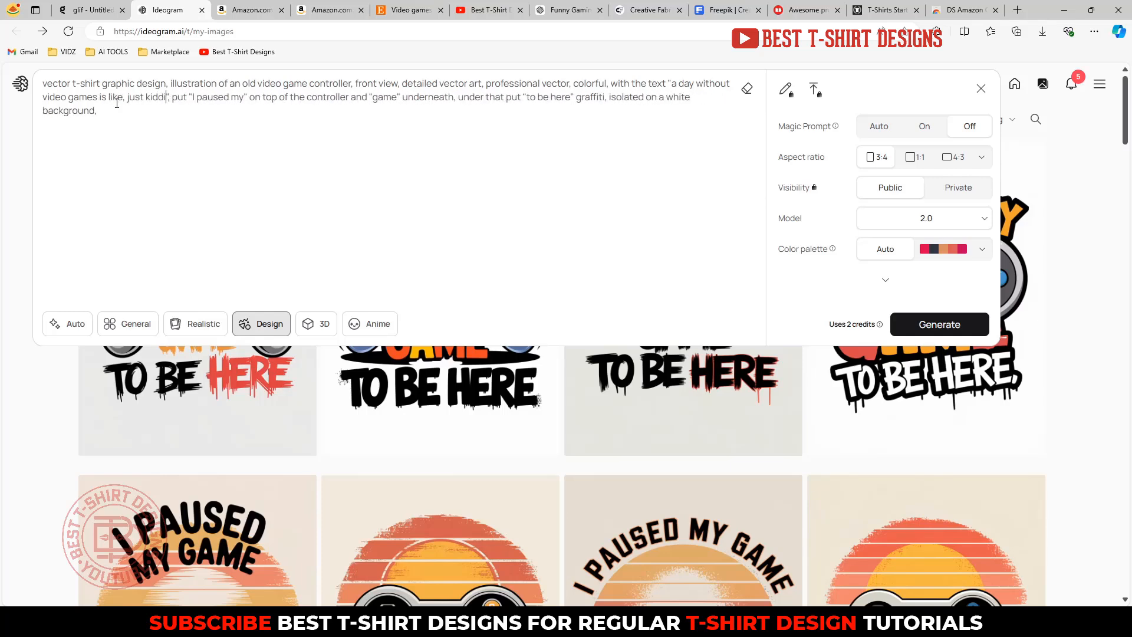
pyautogui.write(',')
pyautogui.press('BackSpace')
pyautogui.press('BackSpace')
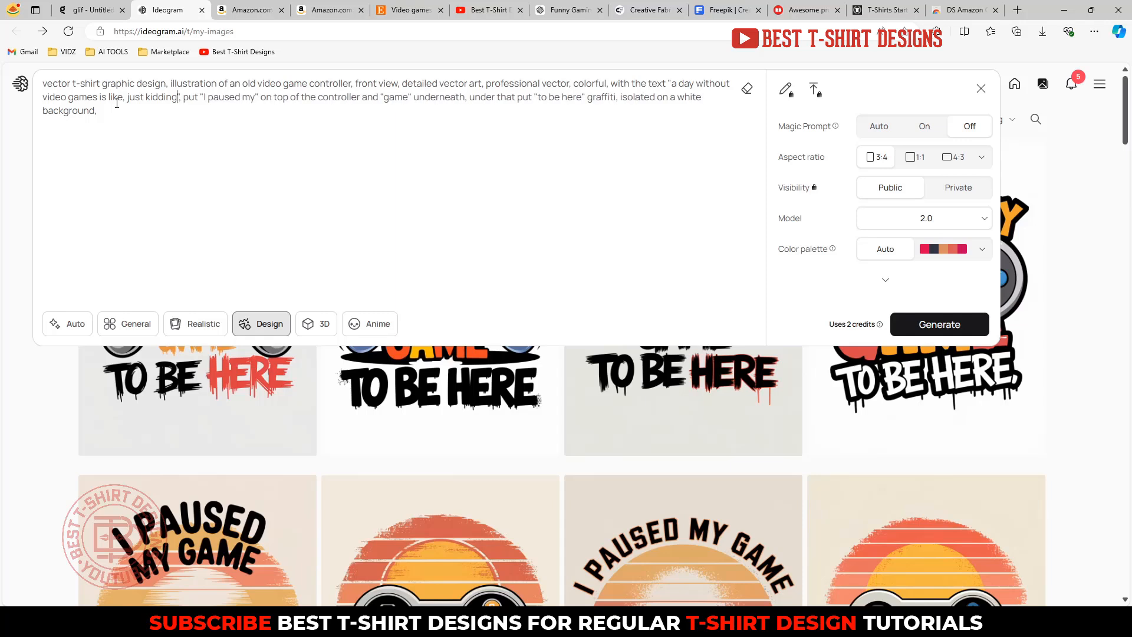
pyautogui.write('. I have no')
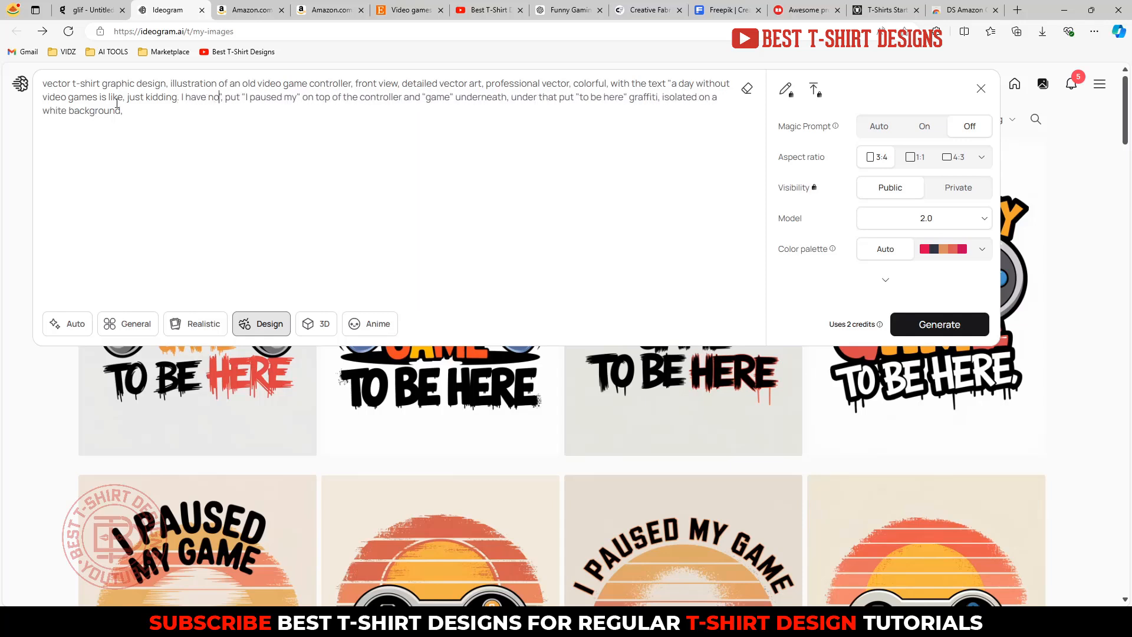
pyautogui.write(' idea')
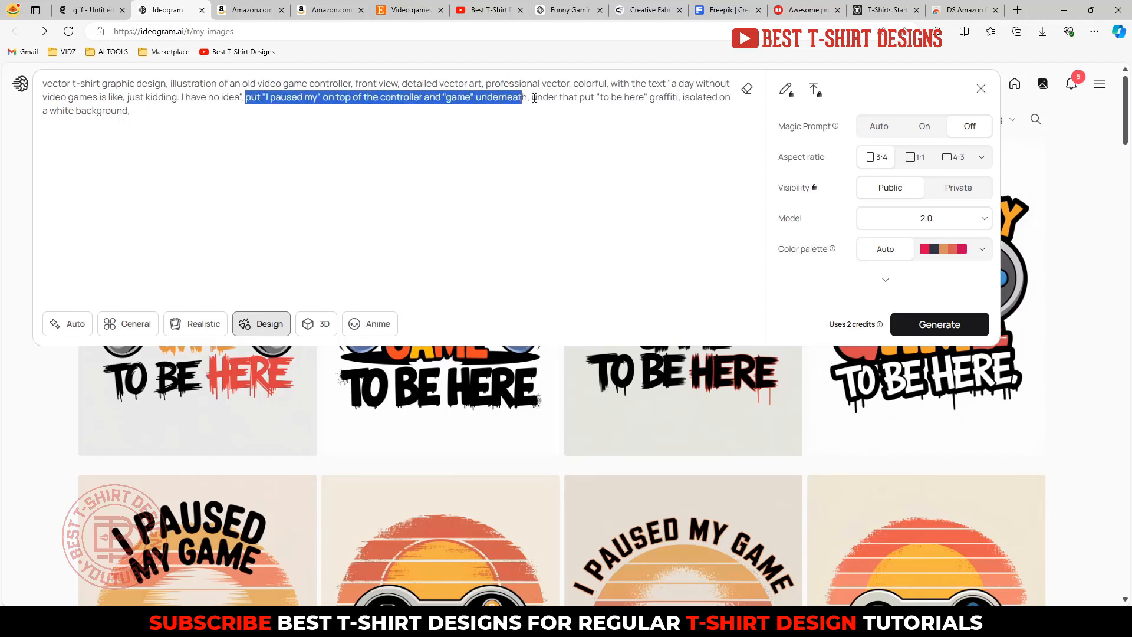
# Step: Delete the text placement instructions before "graffiti" from the prompt and change "an old video game controller" to "a video game controller"
pyautogui.moveTo(644, 106)
pyautogui.mouseDown()
pyautogui.moveTo(681, 99)
pyautogui.moveTo(648, 99)
pyautogui.mouseUp()
pyautogui.press('BackSpace')
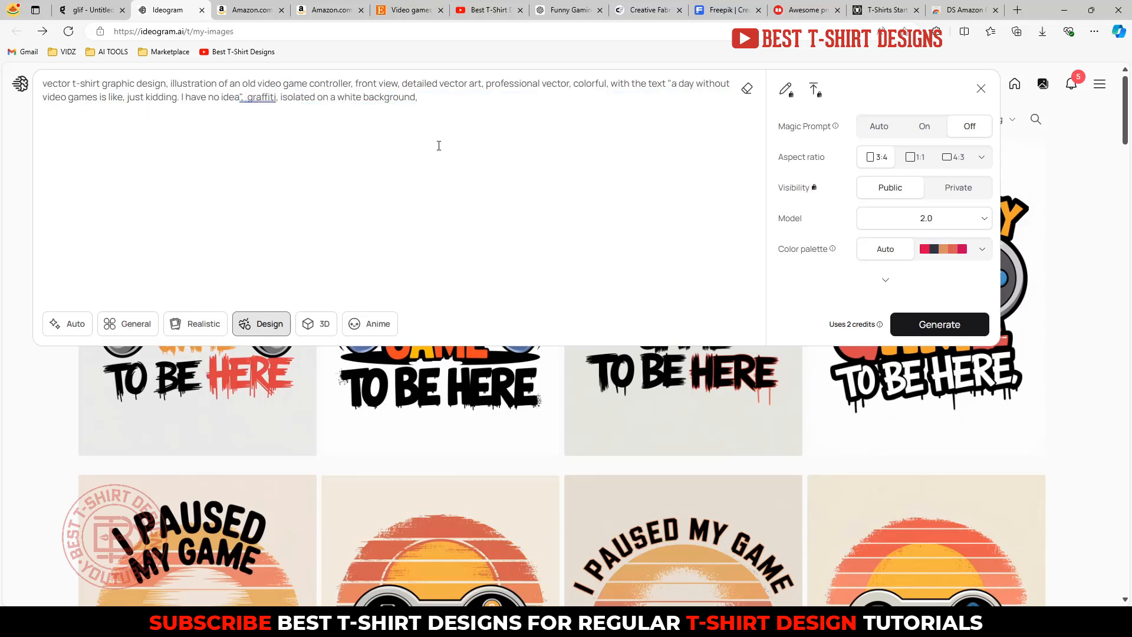
pyautogui.press('BackSpace')
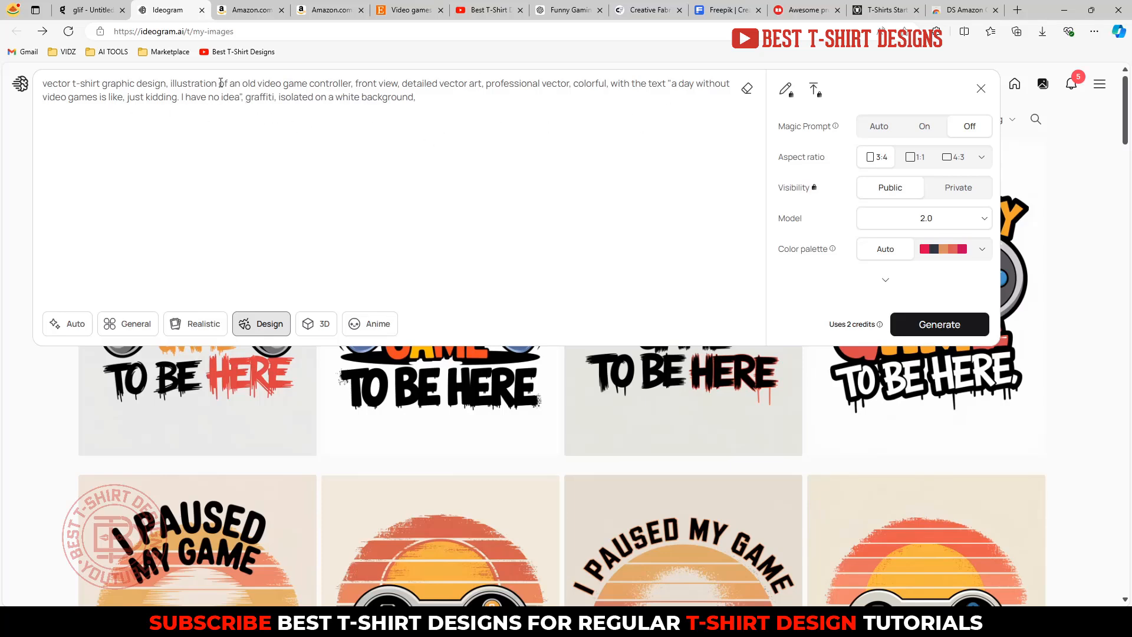
pyautogui.moveTo(245, 82)
pyautogui.mouseDown()
pyautogui.moveTo(265, 83)
pyautogui.moveTo(256, 84)
pyautogui.mouseUp()
pyautogui.press('BackSpace')
pyautogui.press('BackSpace')
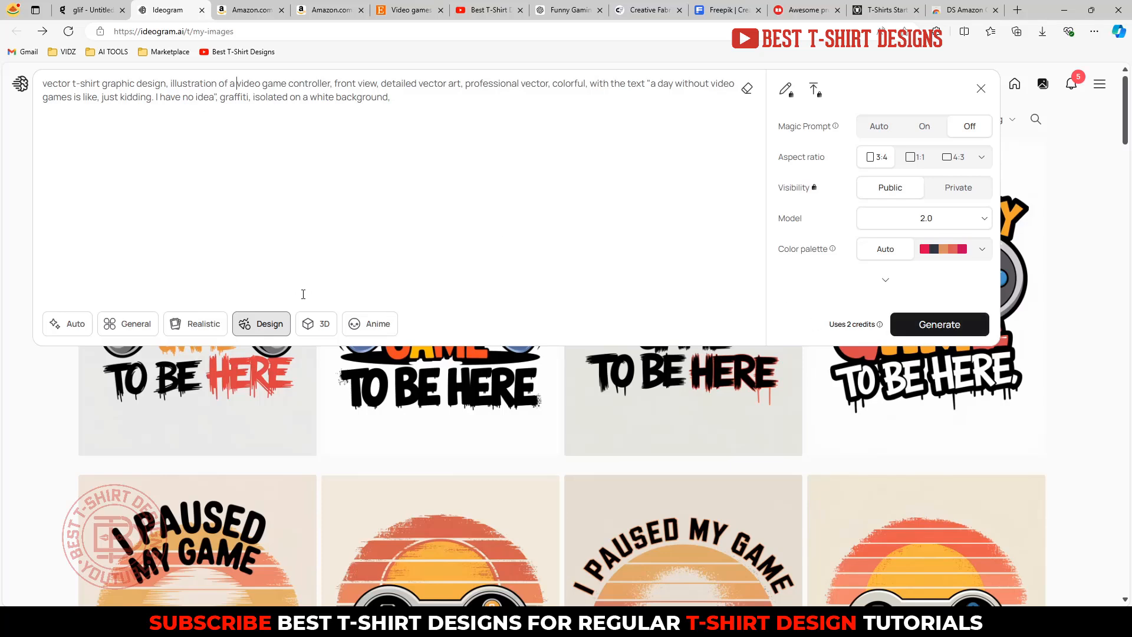
# Step: Set the style to Auto, add "retro sunset," after "graffiti" in the prompt, and generate the designs
pyautogui.click(68, 328)
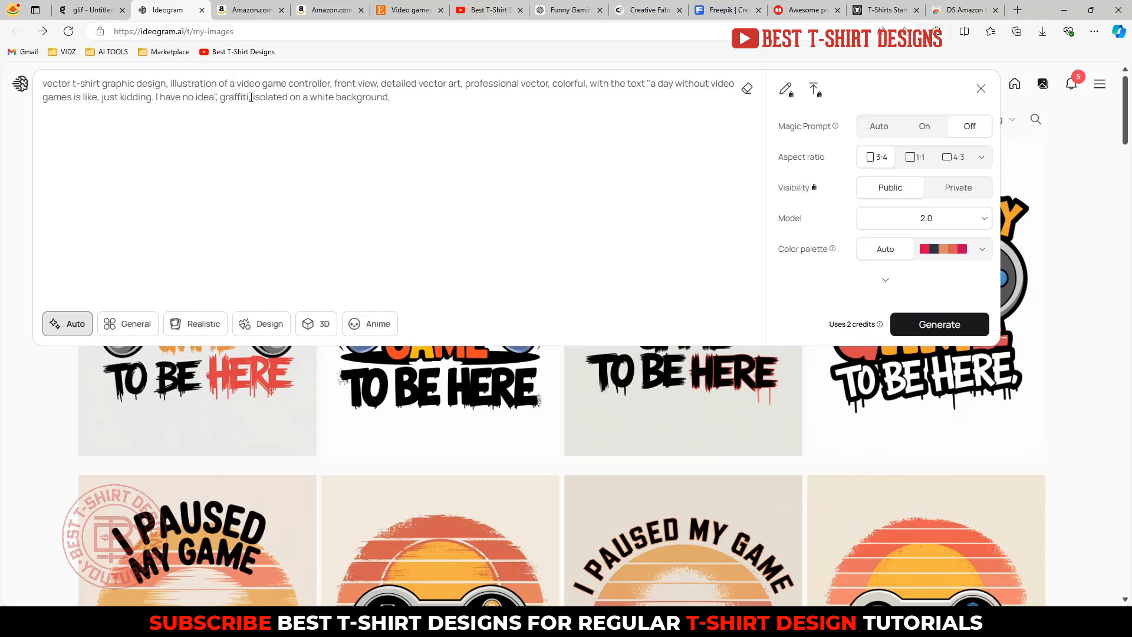
pyautogui.write('retro s')
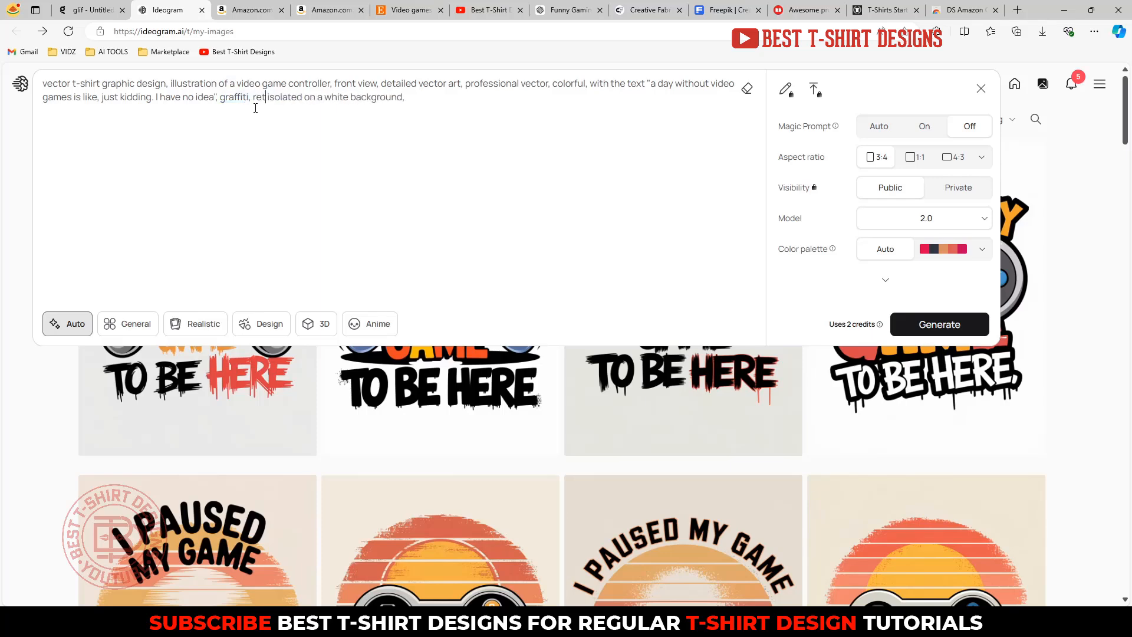
pyautogui.write('unset,')
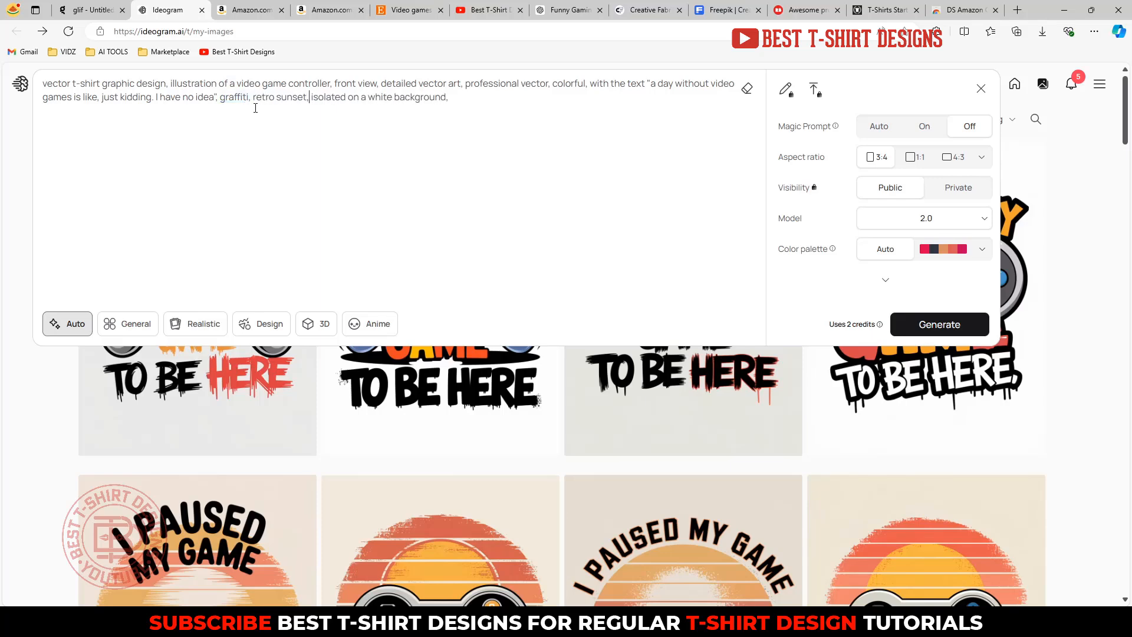
pyautogui.click(940, 324)
pyautogui.scroll(-3, 28, 348)
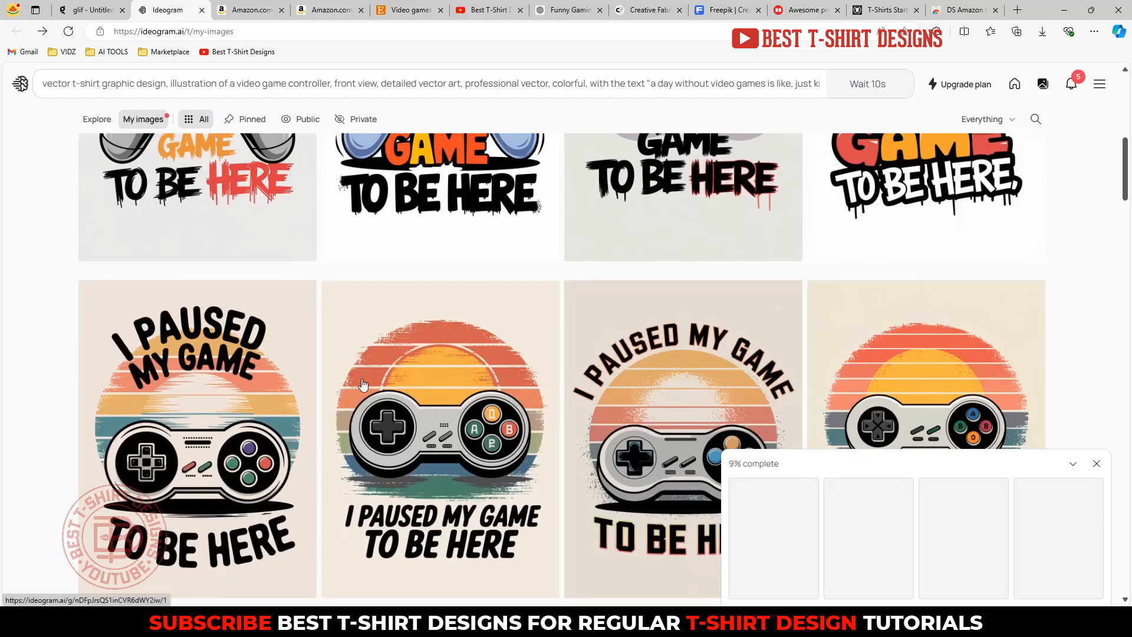
# Step: Switch to Glif, enlarge the generated "I PAUSED MY GAME to be HERE" controller image and save it to the computer
pyautogui.scroll(5, 466, 389)
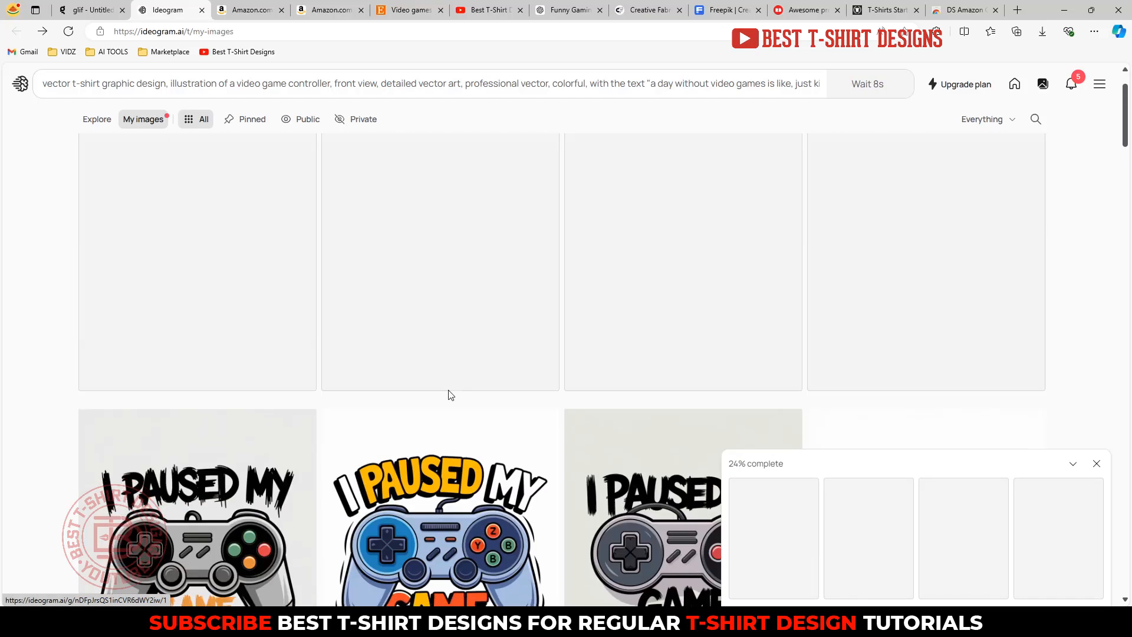
pyautogui.click(95, 9)
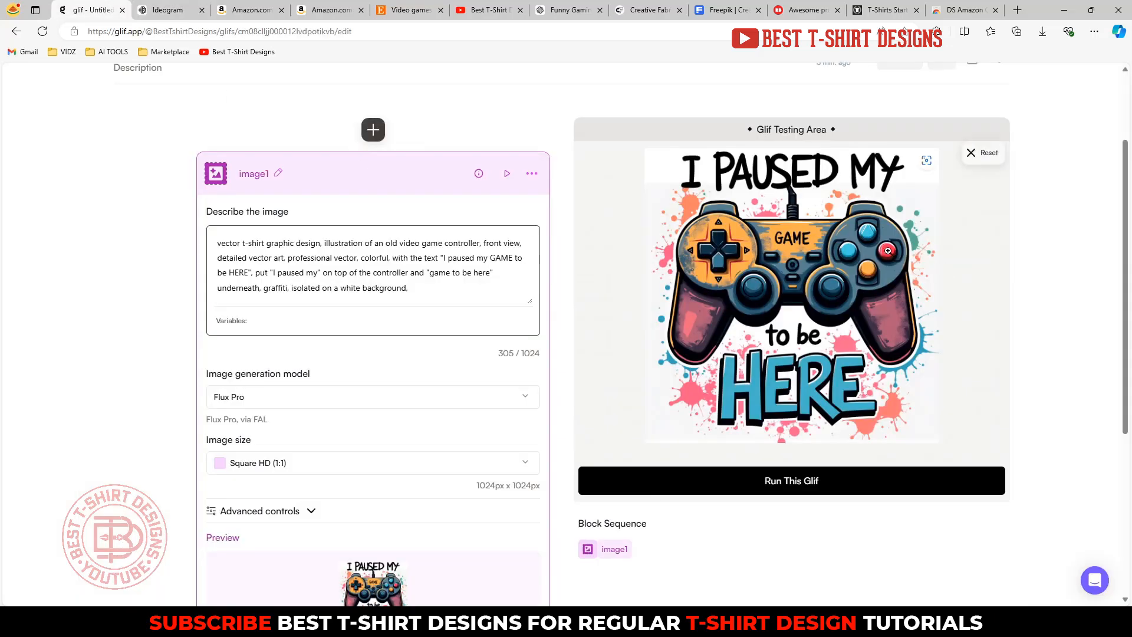
pyautogui.click(805, 235)
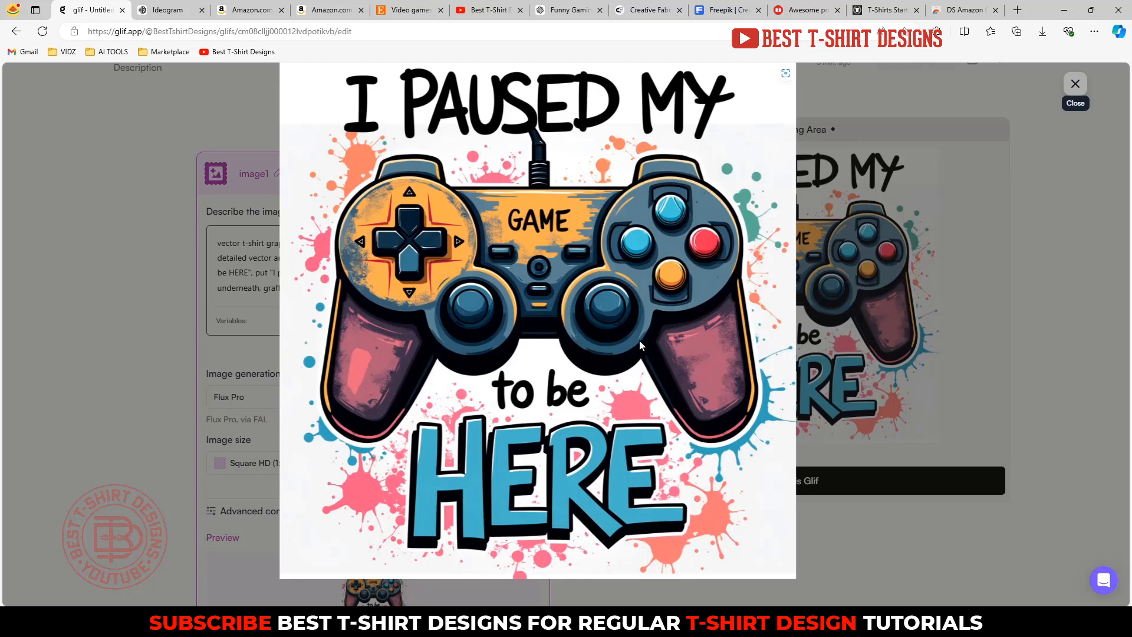
pyautogui.rightClick(524, 213)
pyautogui.click(557, 240)
pyautogui.press('Return')
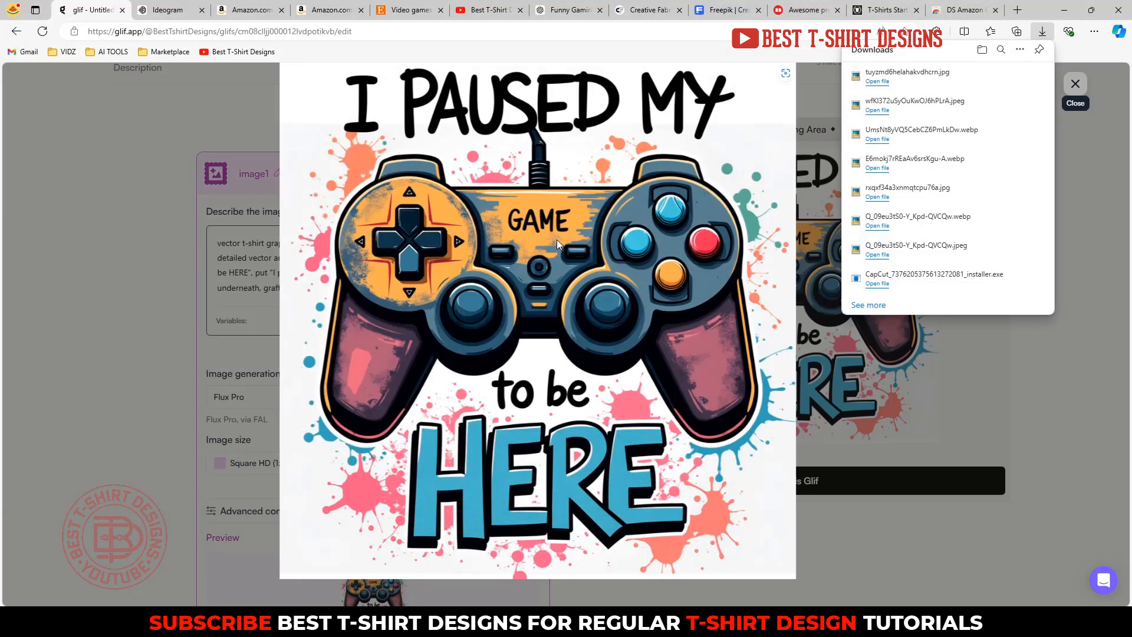
pyautogui.click(37, 277)
# Step: Return to Ideogram and examine each of the four new "a day without video games" designs at full size
pyautogui.click(170, 10)
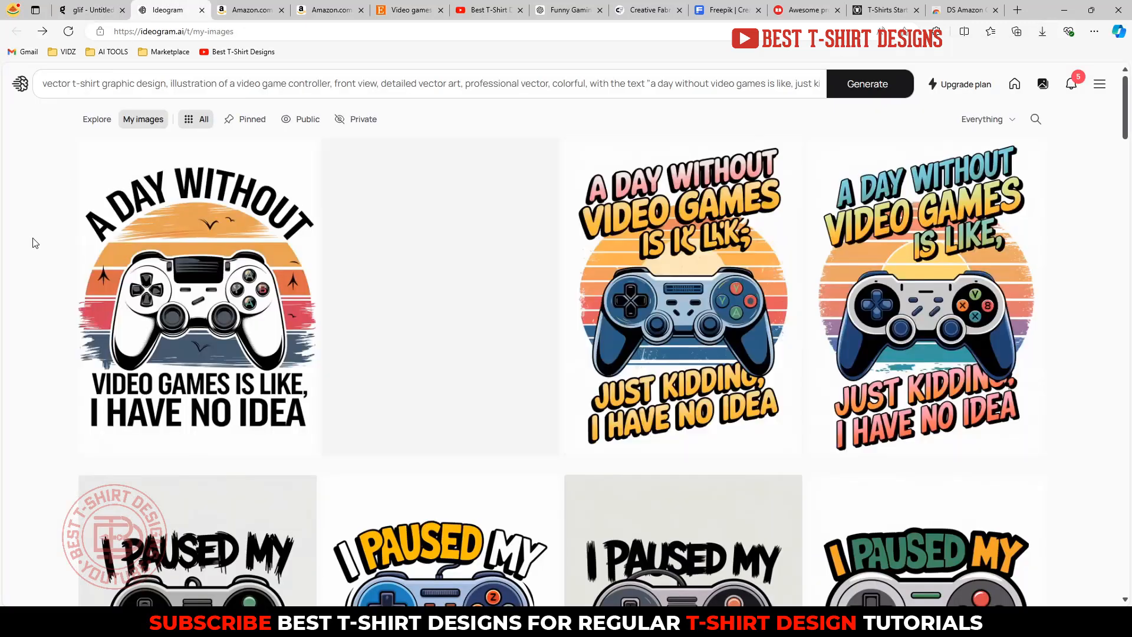
pyautogui.click(160, 275)
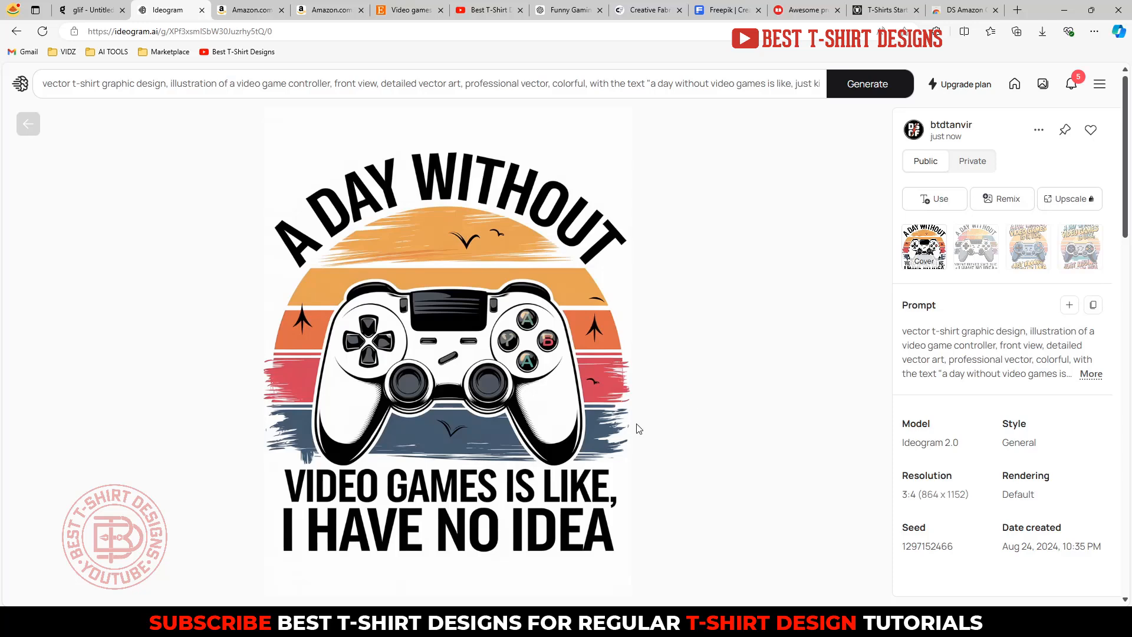
pyautogui.click(970, 251)
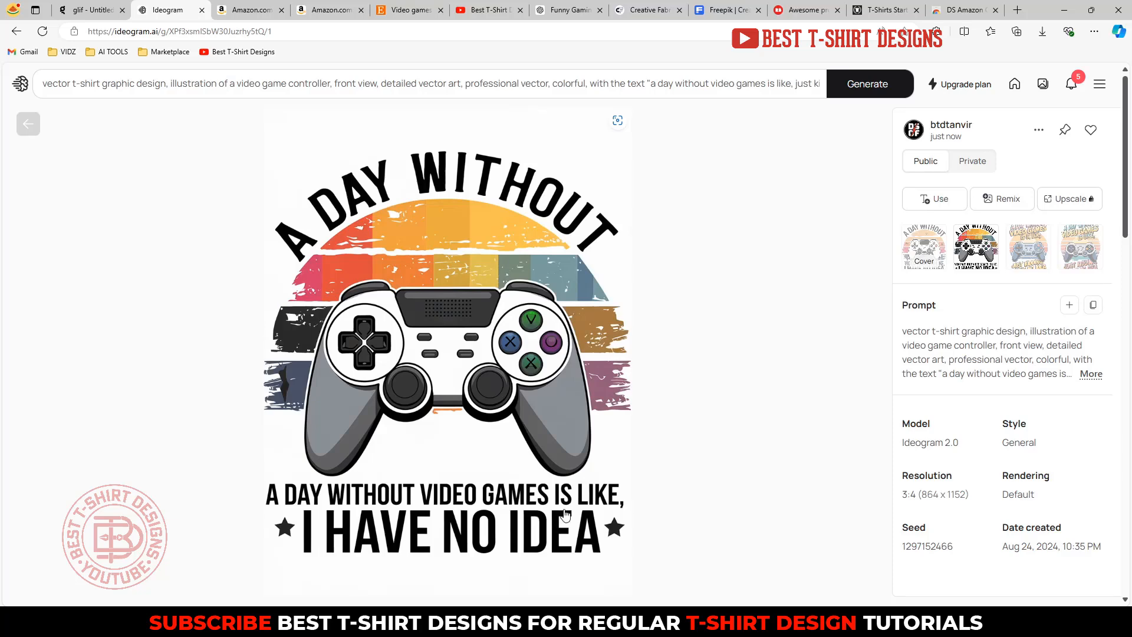
pyautogui.click(1023, 246)
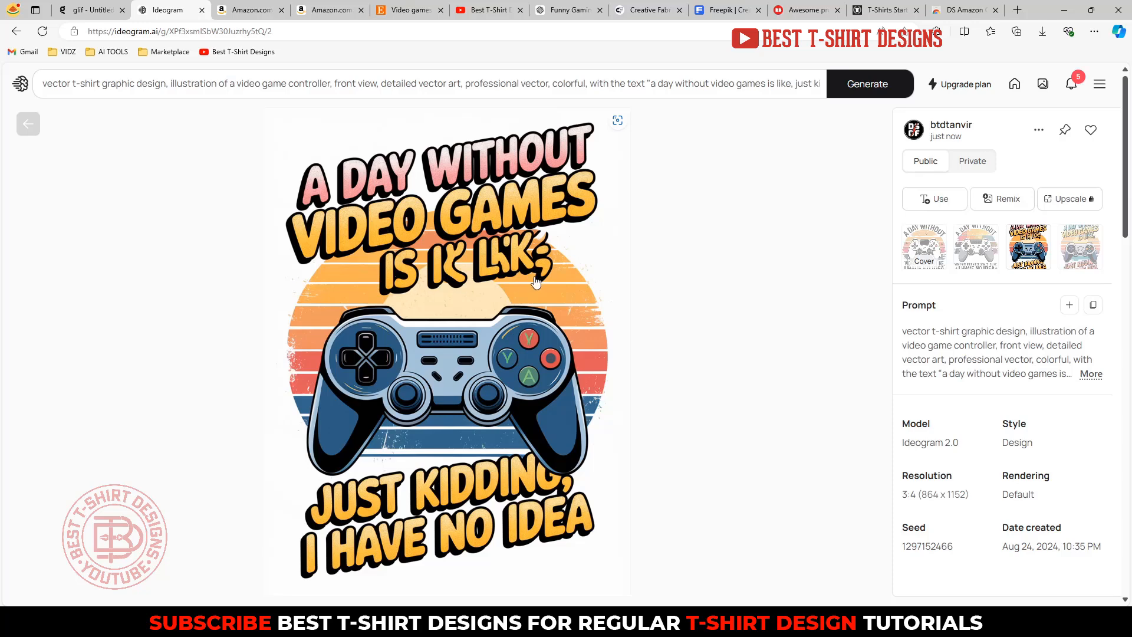
pyautogui.click(1083, 252)
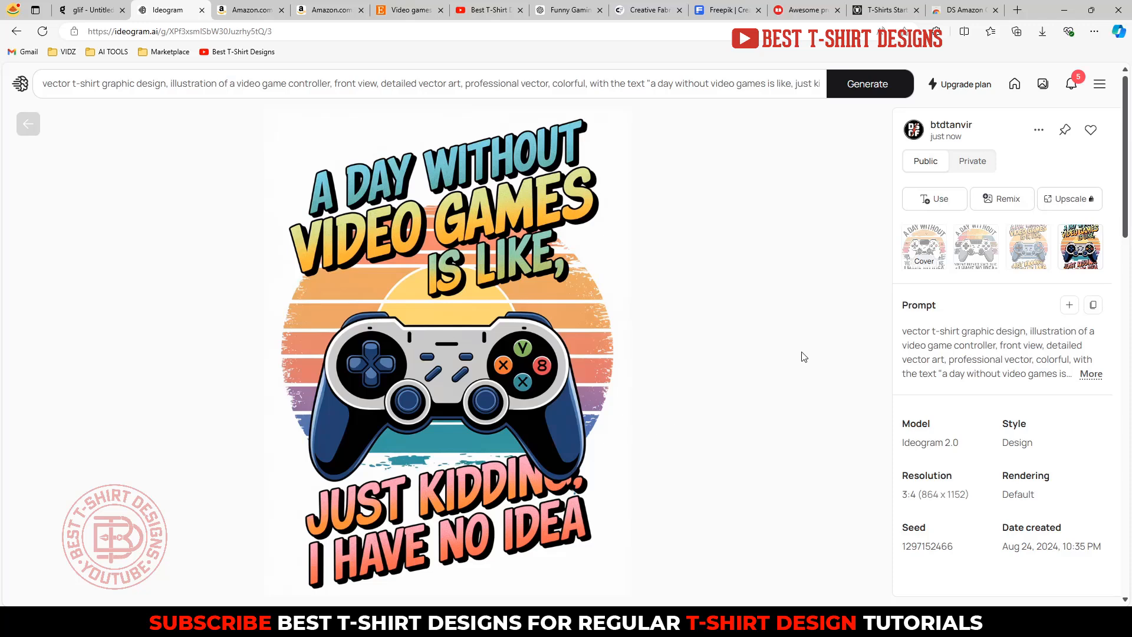
pyautogui.click(995, 266)
pyautogui.click(924, 250)
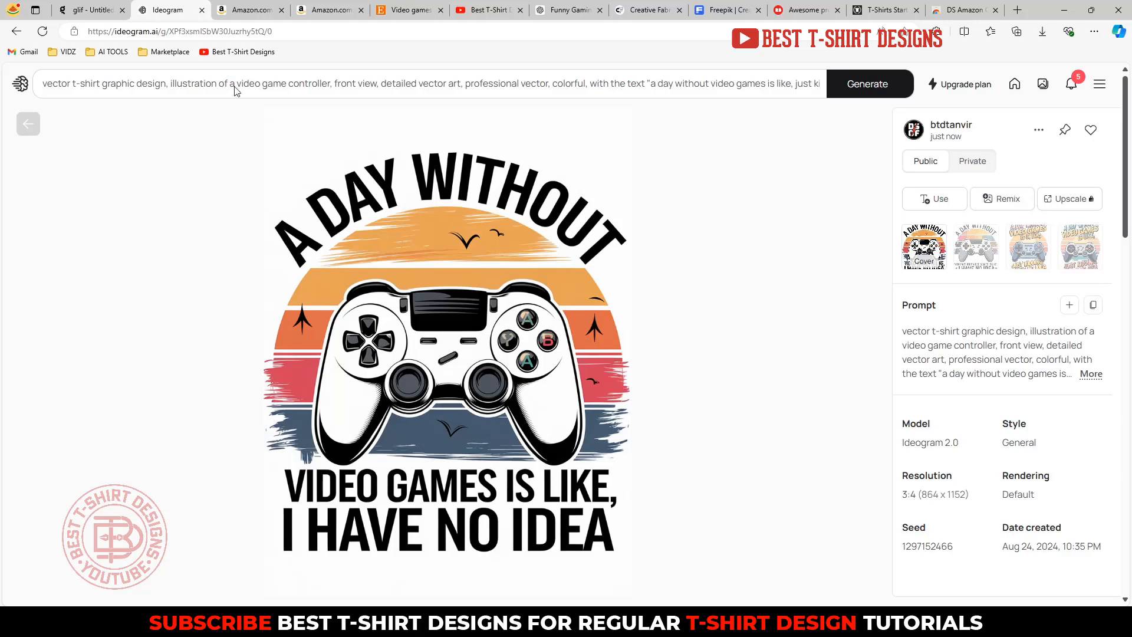
# Step: Compare the enlarged Glif controller image with the four Ideogram sunset controller designs
pyautogui.click(92, 7)
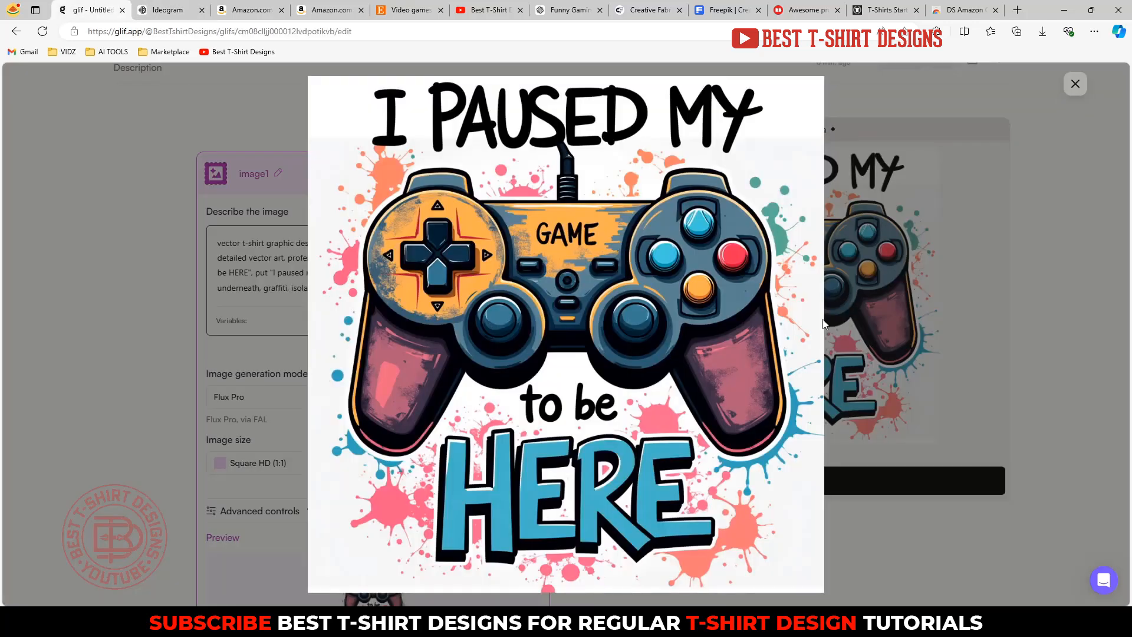
pyautogui.click(1075, 83)
pyautogui.click(823, 298)
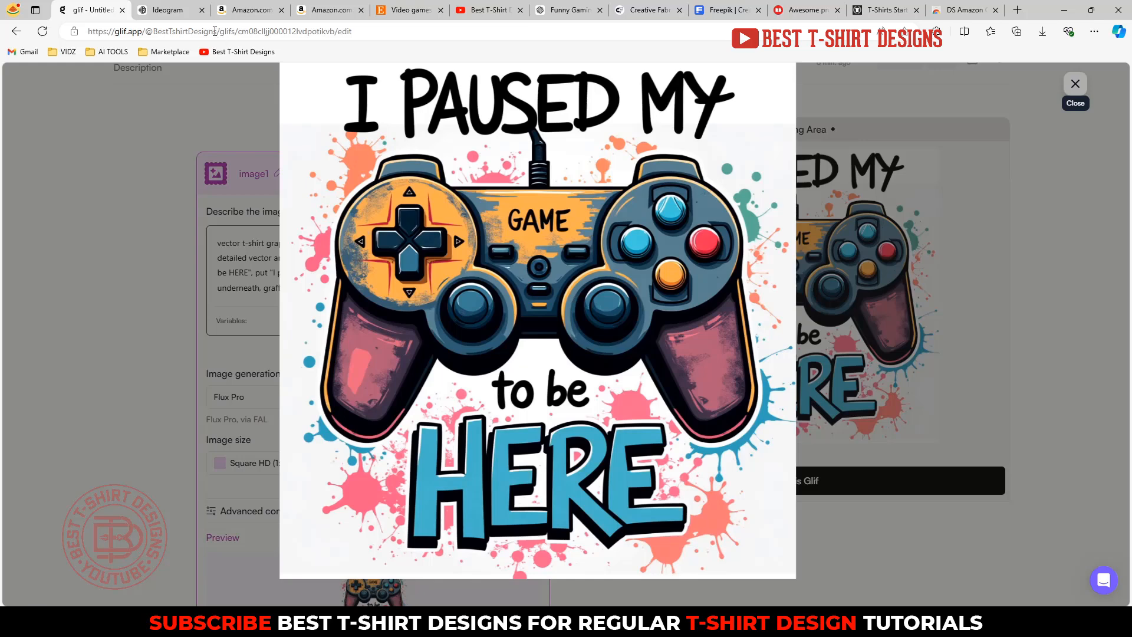
pyautogui.click(168, 10)
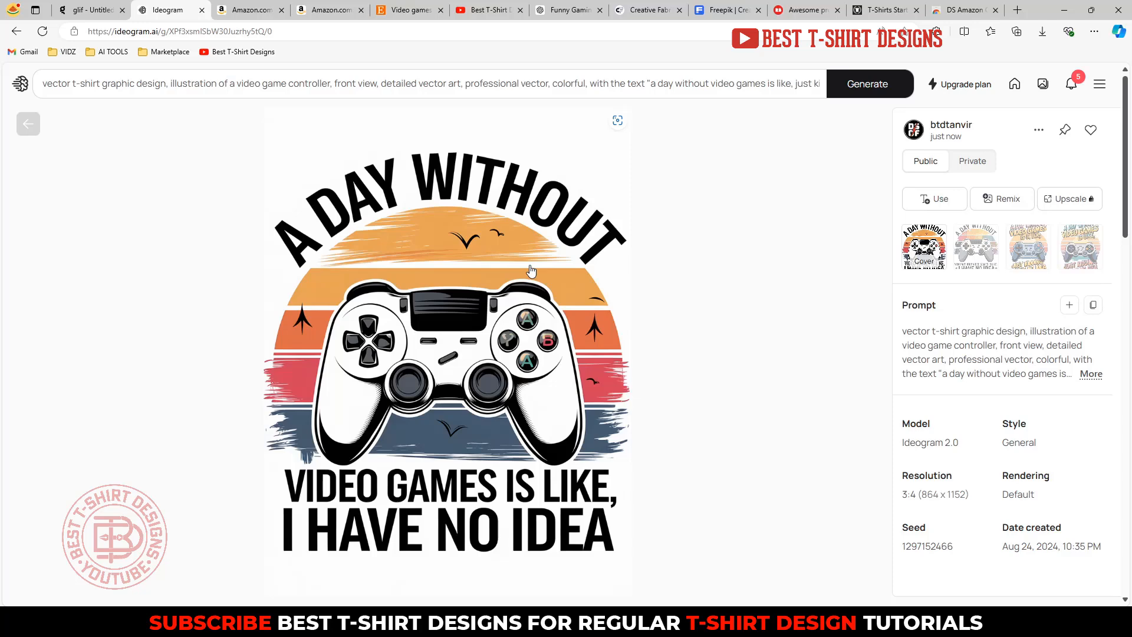
pyautogui.click(976, 247)
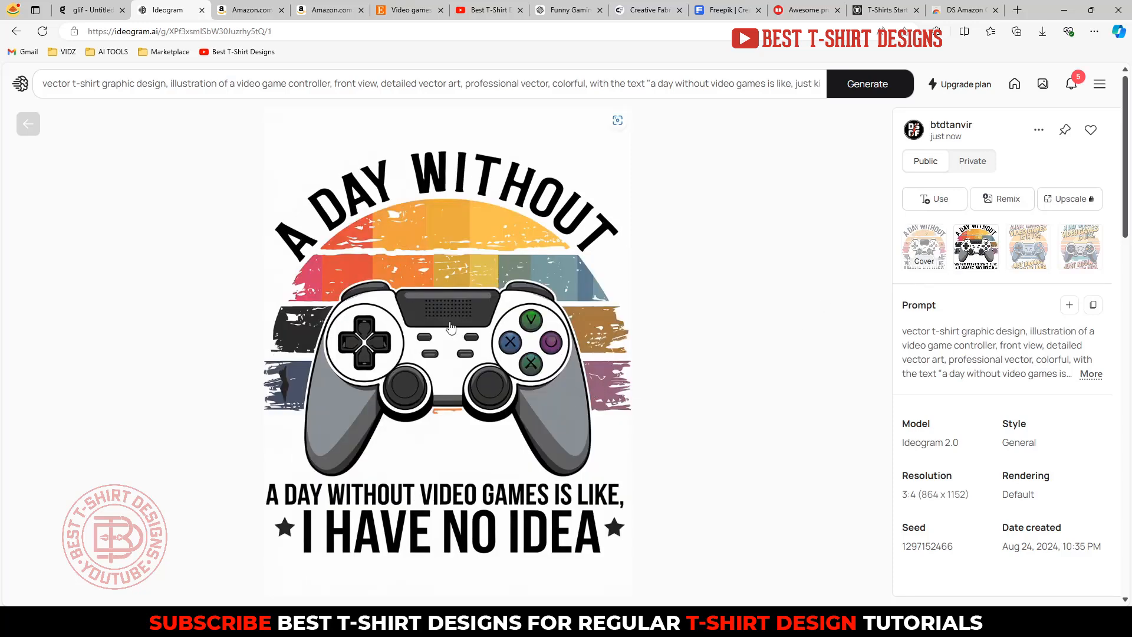
pyautogui.click(1018, 269)
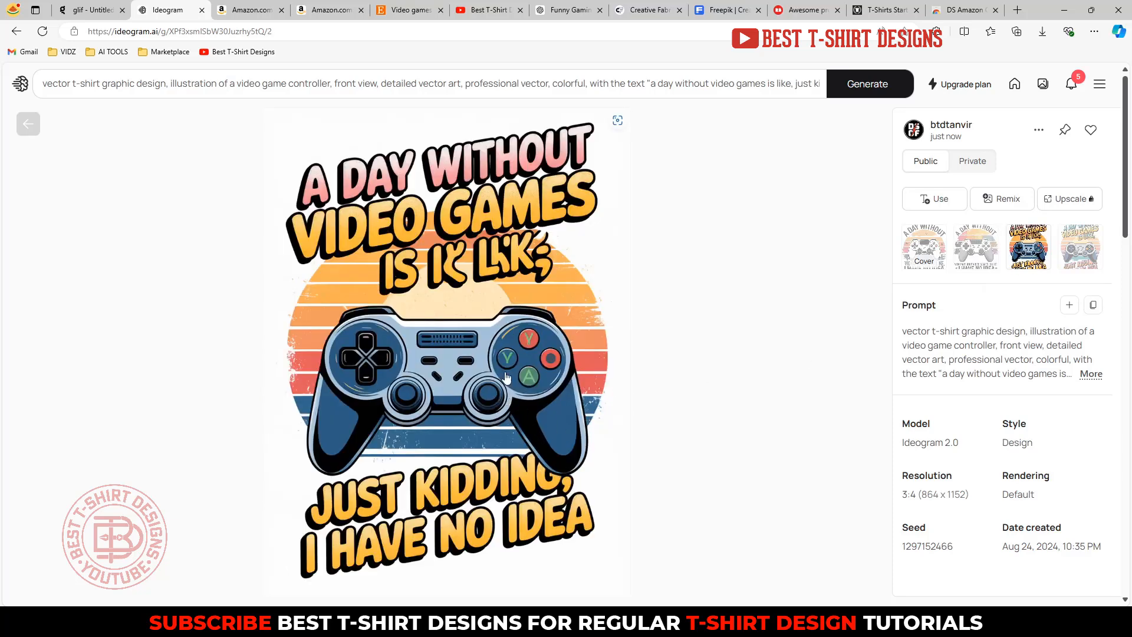
pyautogui.click(1075, 242)
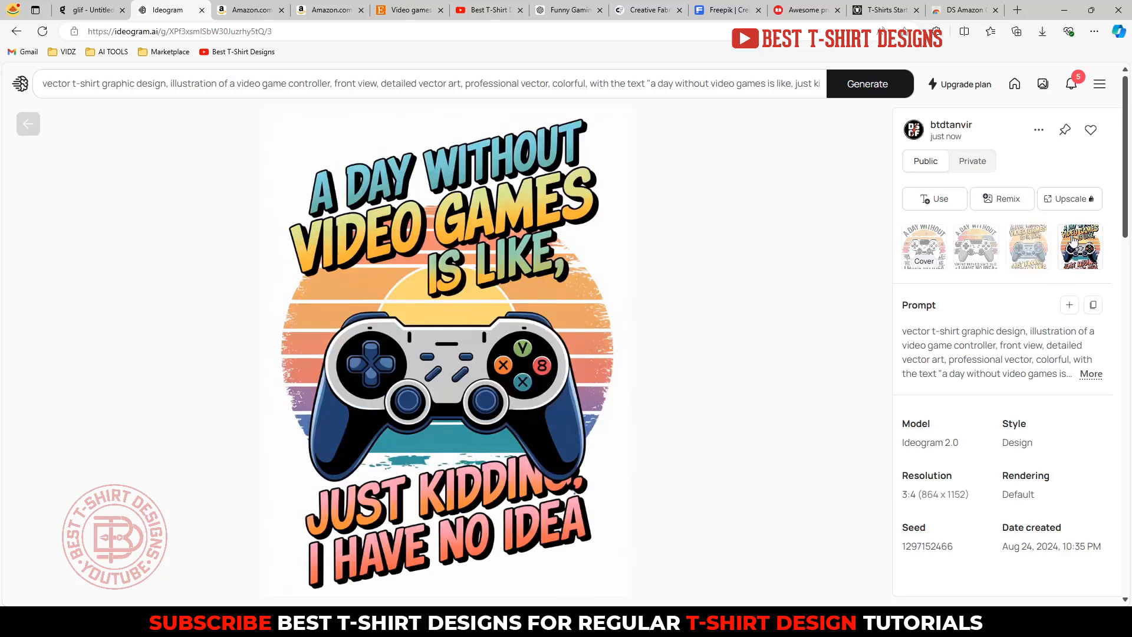
pyautogui.click(924, 239)
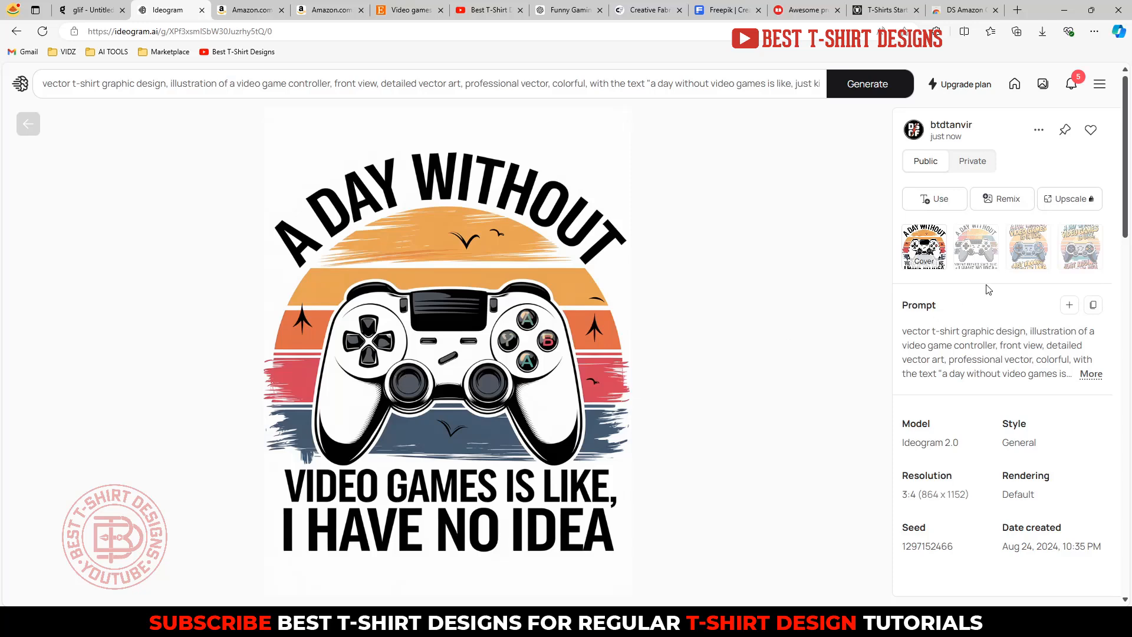
# Step: Save the second Ideogram design, with the grey-handled controller and stars beside the slogan, to the computer
pyautogui.click(979, 245)
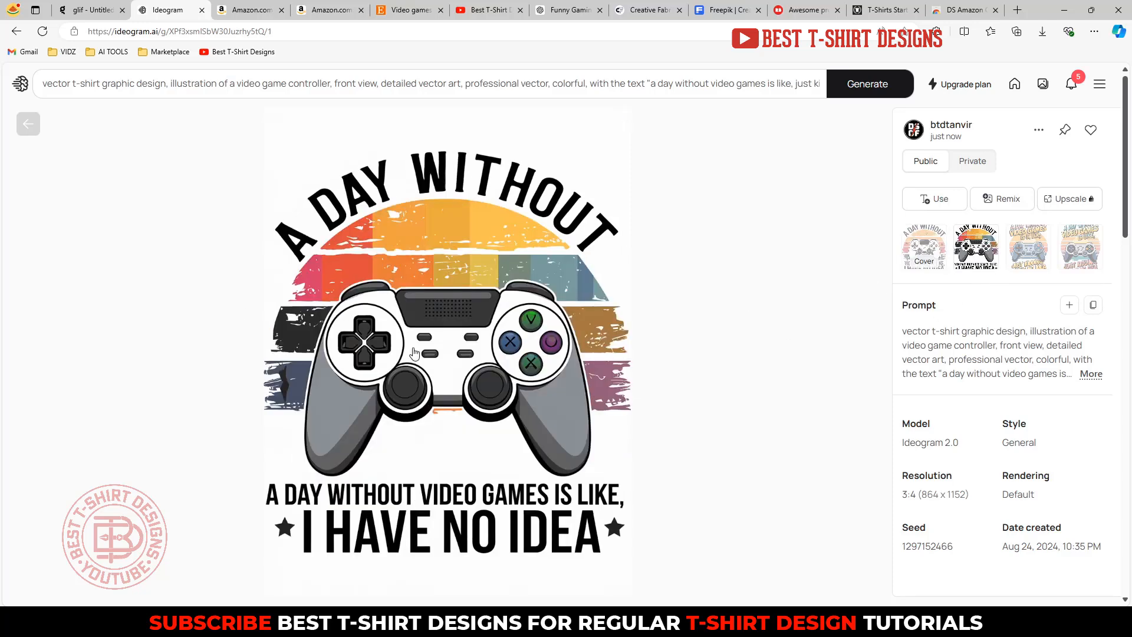
pyautogui.rightClick(416, 281)
pyautogui.click(463, 309)
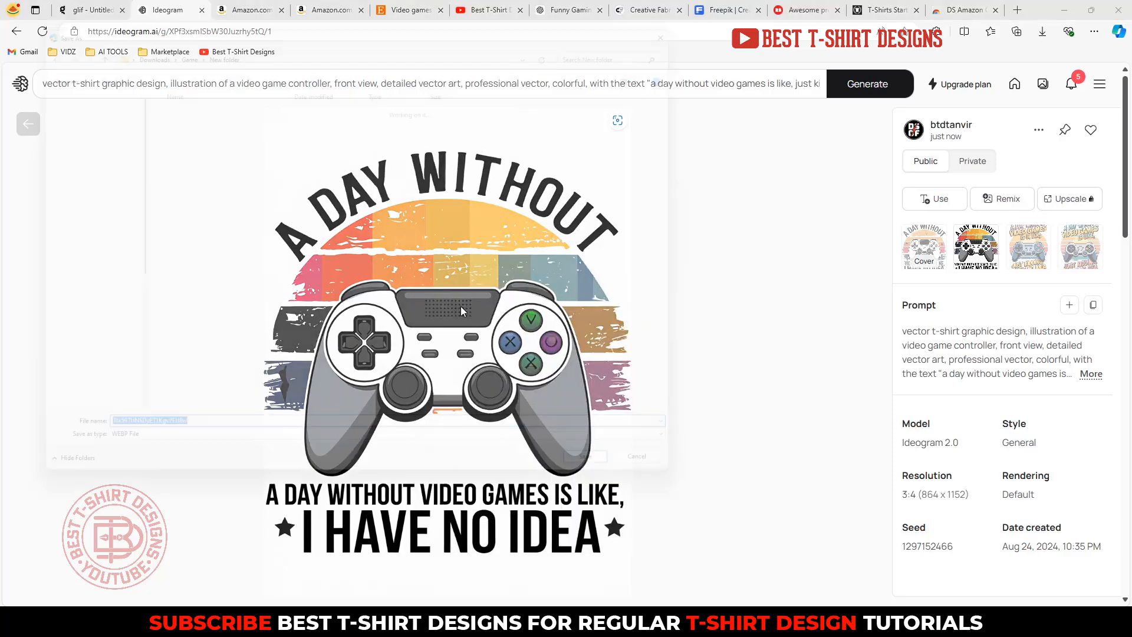
pyautogui.press('Return')
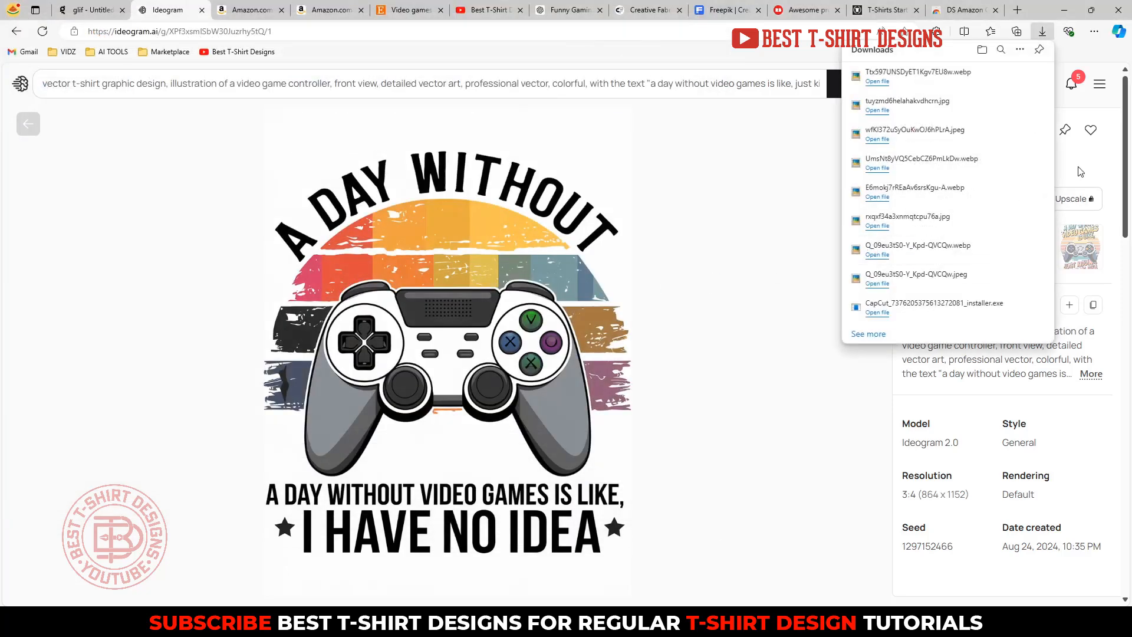
# Step: Save the first Ideogram design, with the white controller and birds over the retro sunset, to the computer
pyautogui.click(935, 250)
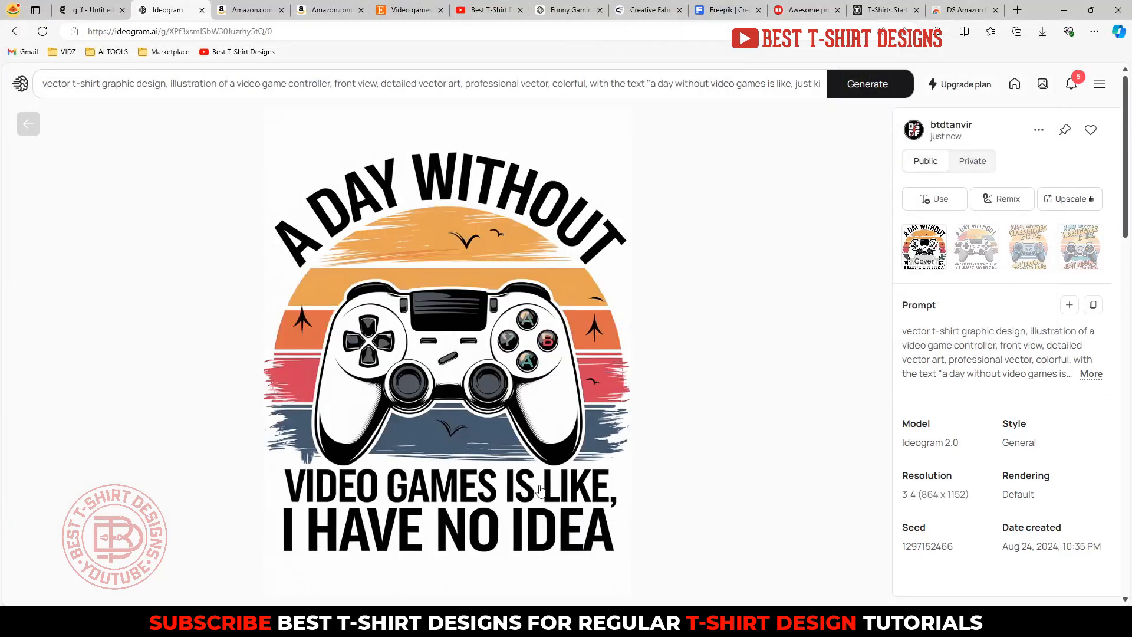
pyautogui.rightClick(426, 302)
pyautogui.click(455, 332)
pyautogui.press('Return')
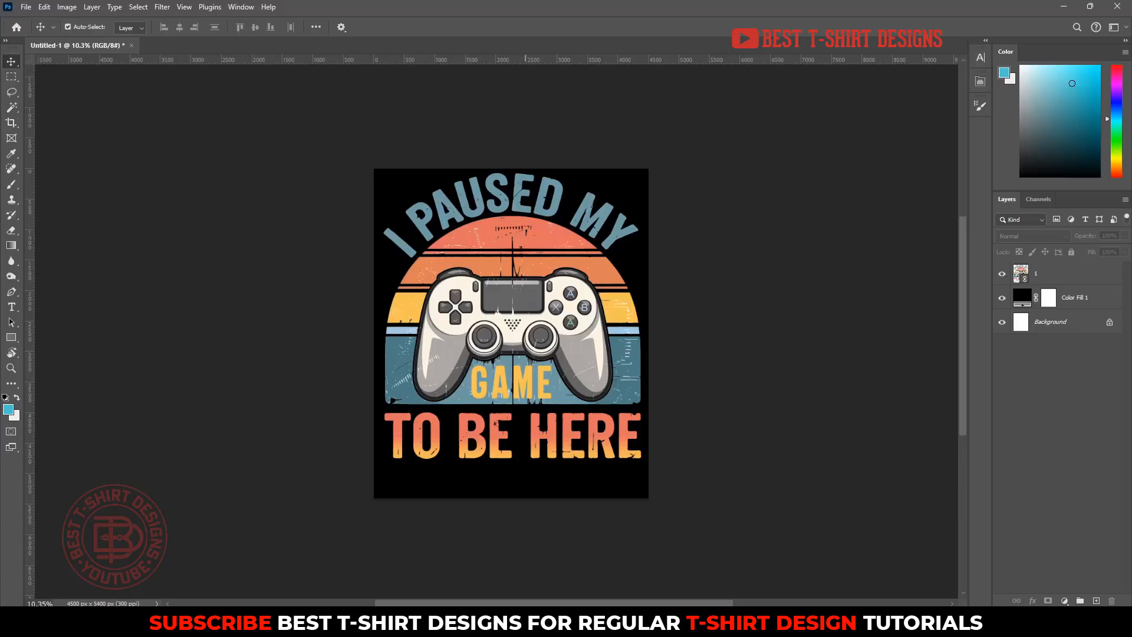
# Step: Switch to Photoshop, delete the old "I PAUSED MY GAME" design layer and create a new 4500 x 5400 px document at 300 ppi
pyautogui.click(491, 364)
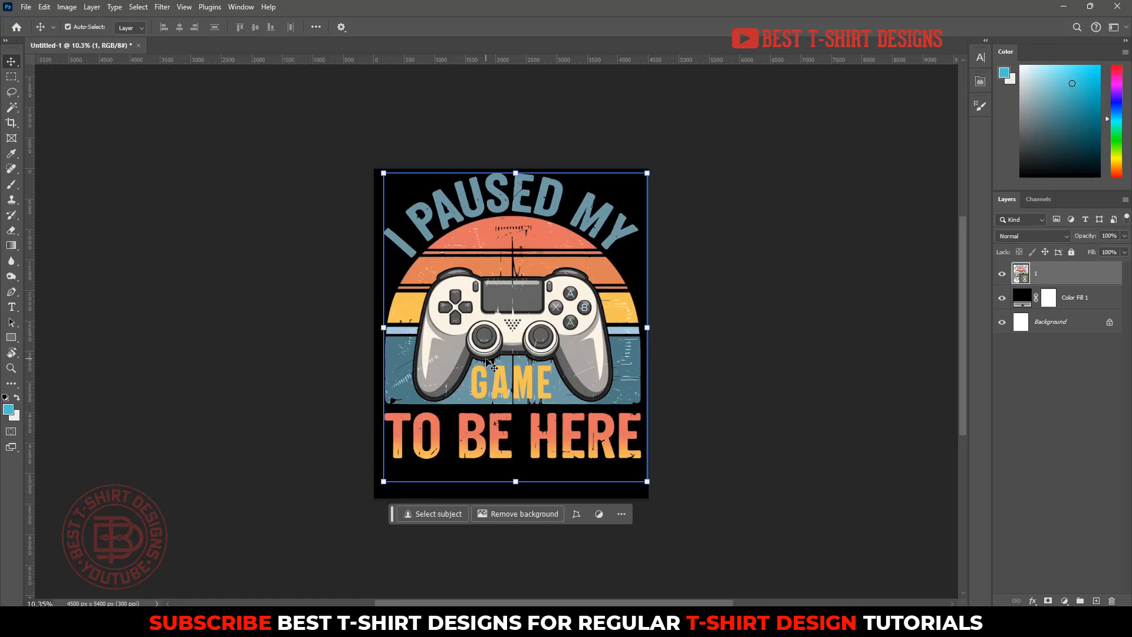
pyautogui.press('Delete')
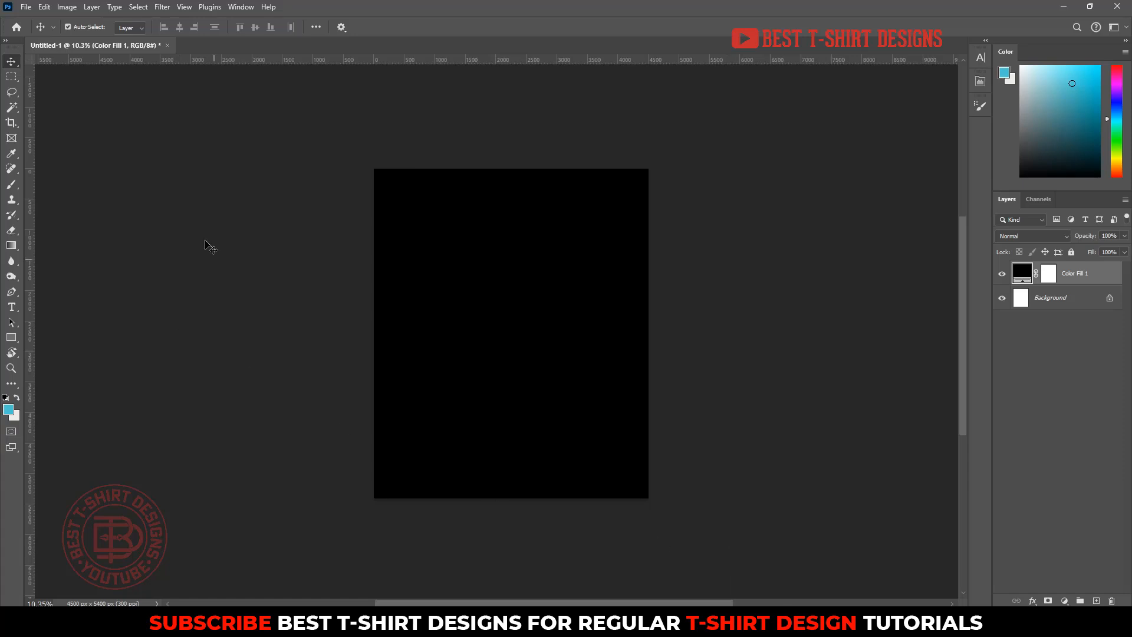
pyautogui.click(26, 7)
pyautogui.click(44, 20)
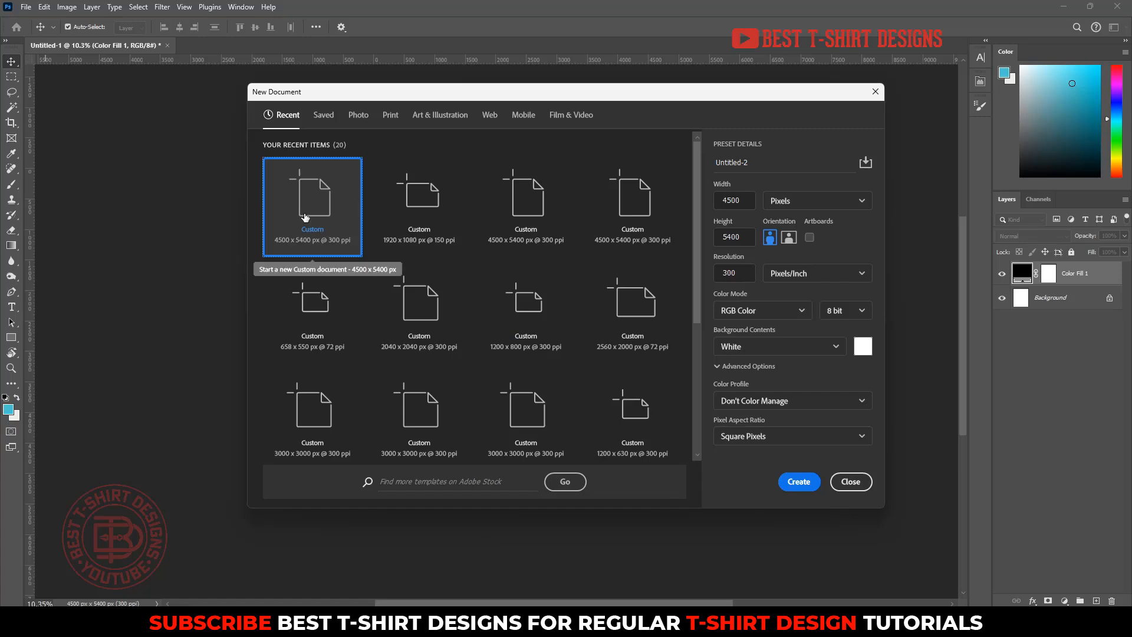
pyautogui.click(799, 482)
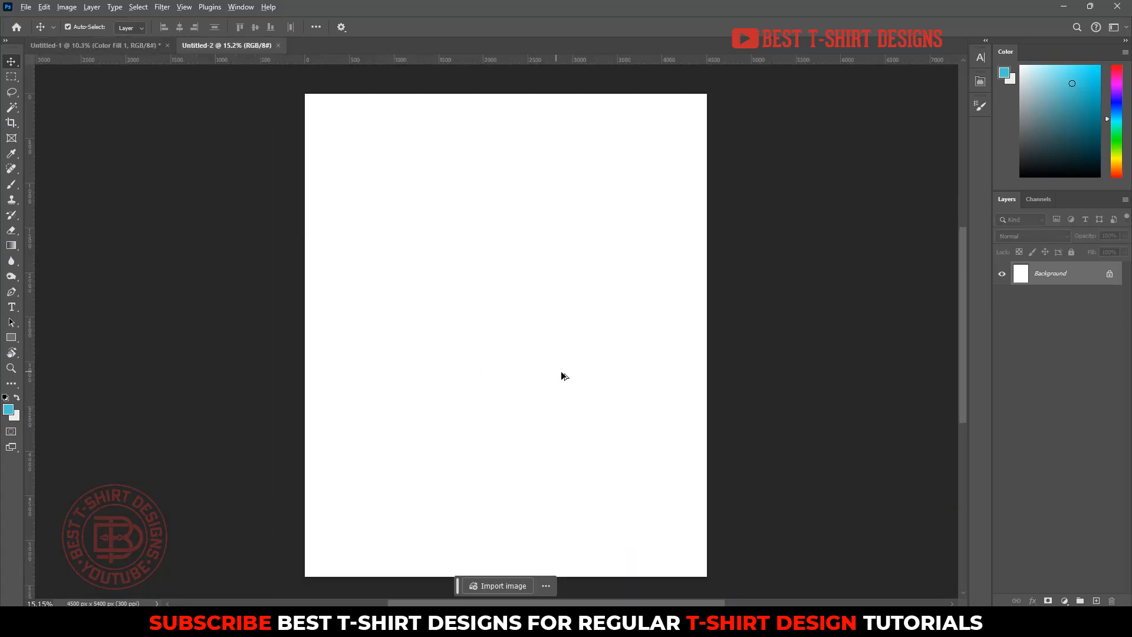
pyautogui.scroll(-1, 554, 383)
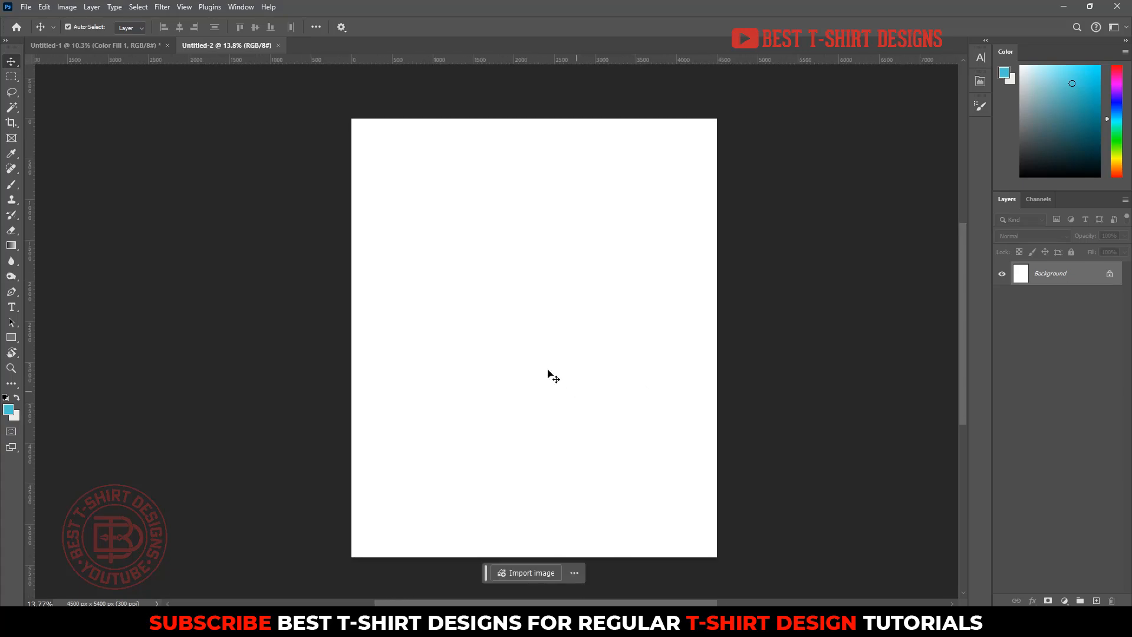
pyautogui.click(26, 7)
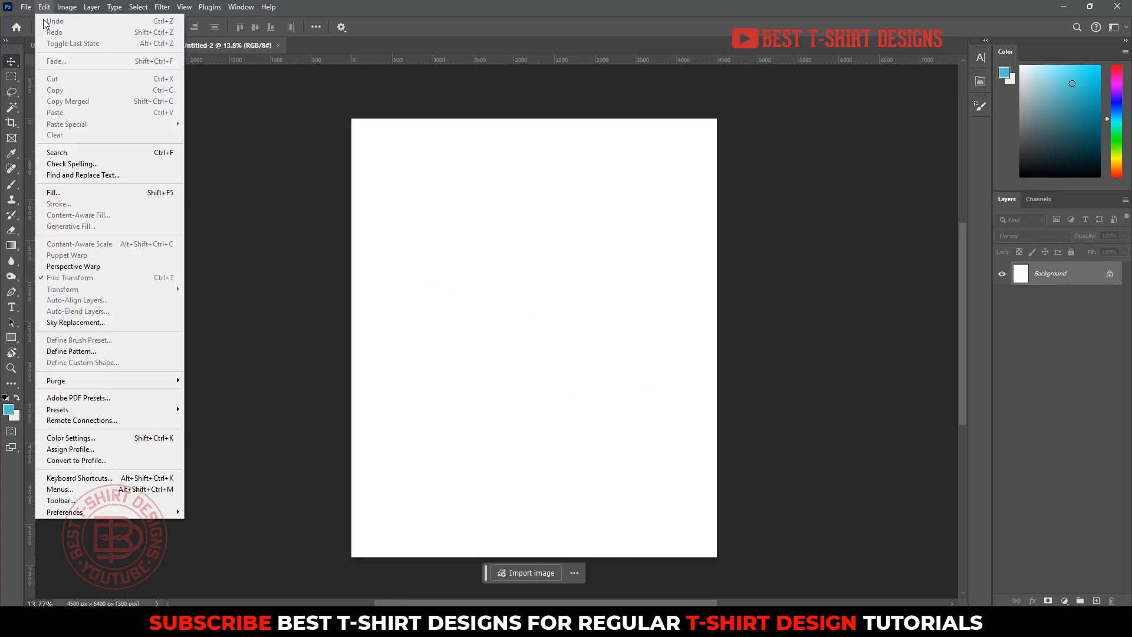
pyautogui.click(32, 21)
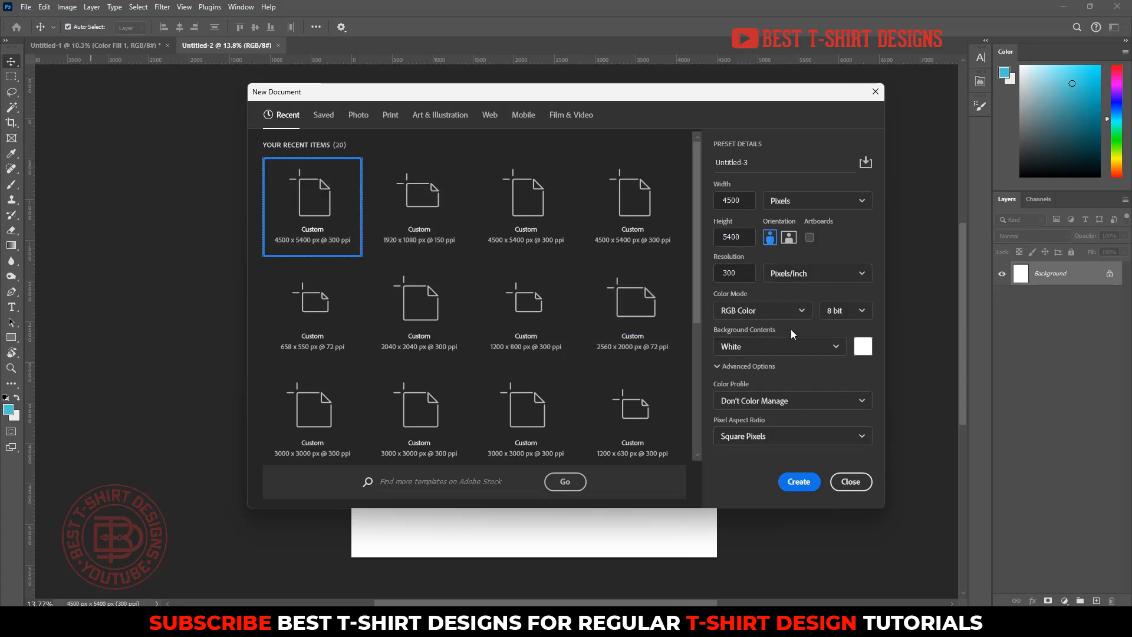
pyautogui.click(851, 481)
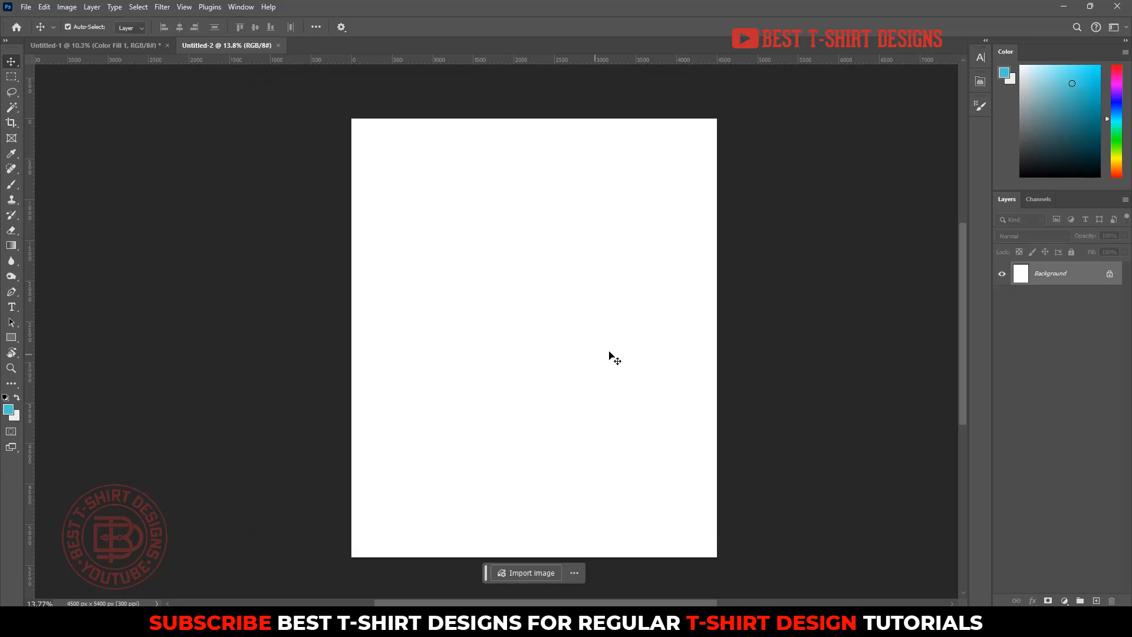
# Step: Place the white-controller "A DAY WITHOUT VIDEO GAMES" image from the Game folder's New folder as a linked file, browsing with large thumbnails
pyautogui.click(25, 7)
pyautogui.click(76, 250)
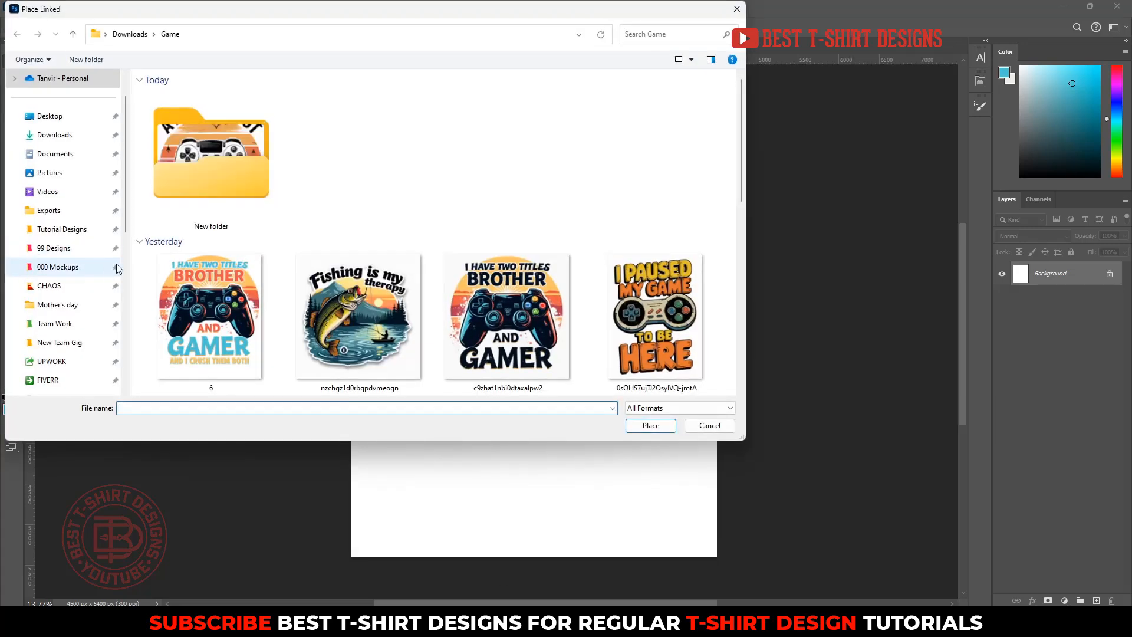
pyautogui.doubleClick(195, 139)
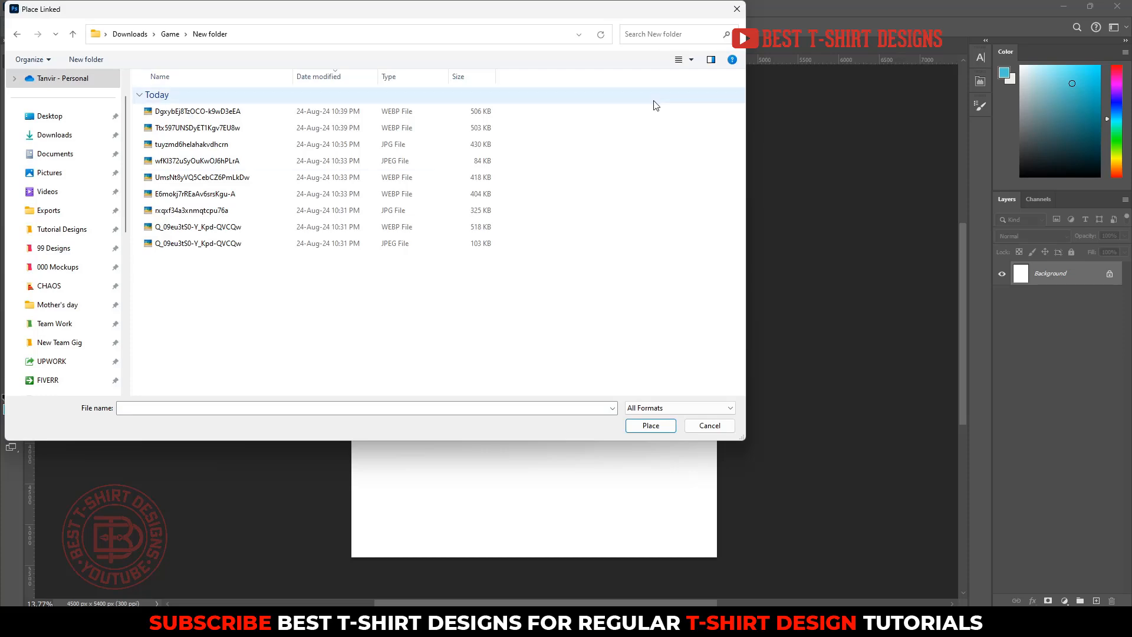
pyautogui.click(691, 60)
pyautogui.click(725, 12)
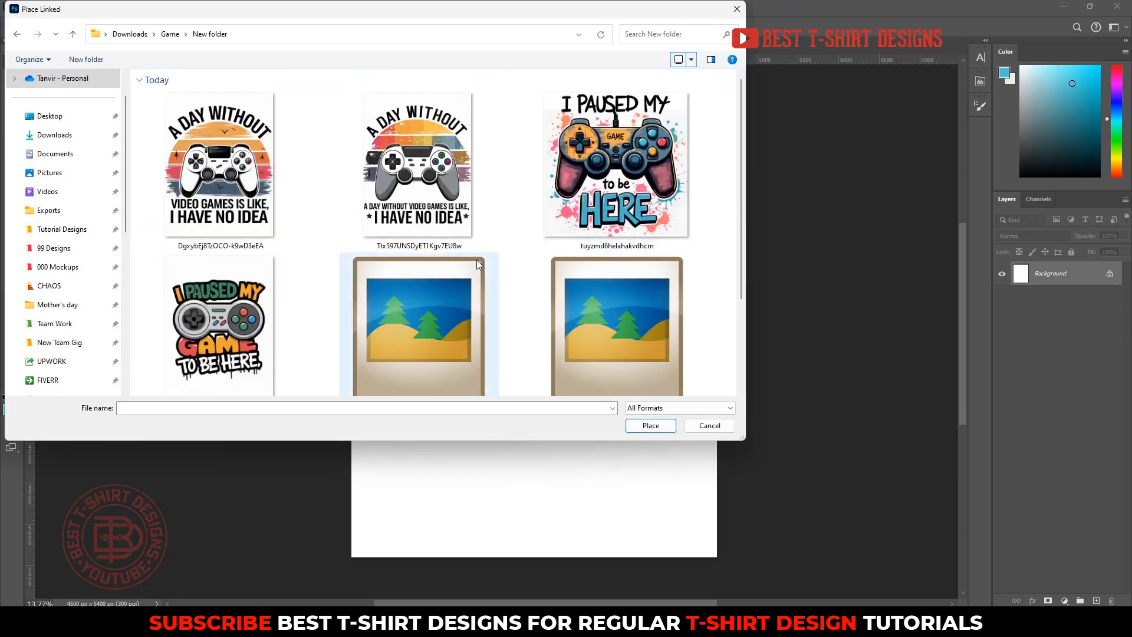
pyautogui.doubleClick(224, 162)
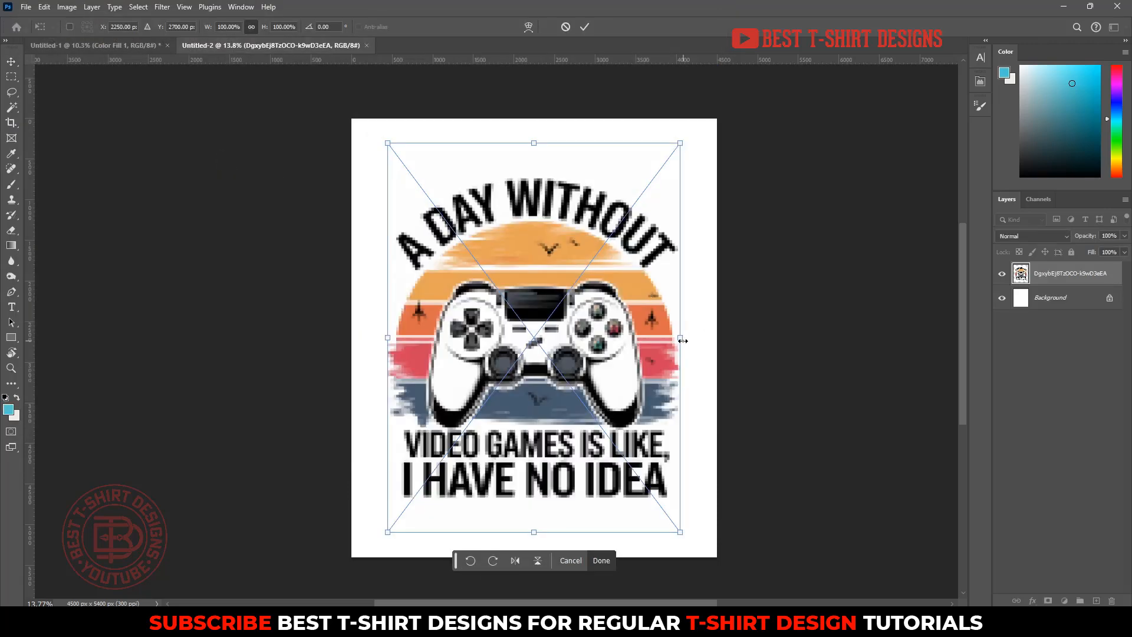
# Step: Enlarge the placed controller design to about 118% so it nearly fills the canvas width, and move it slightly upward
pyautogui.moveTo(683, 341); pyautogui.dragTo(708, 346)
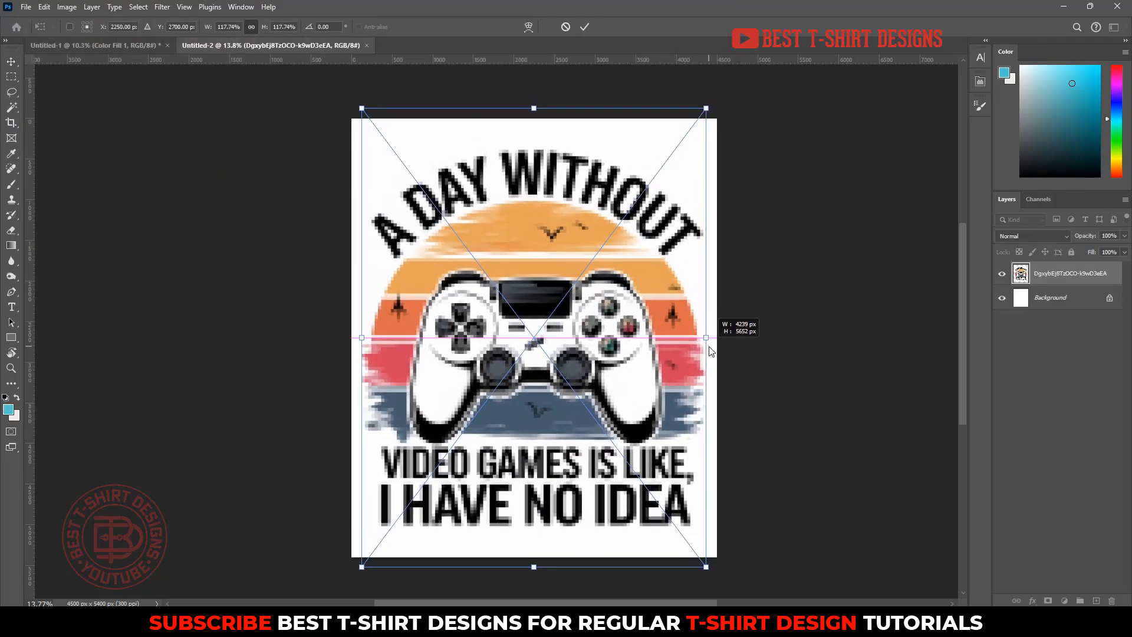
pyautogui.press('Return')
pyautogui.moveTo(577, 298); pyautogui.dragTo(559, 290)
pyautogui.click(791, 315)
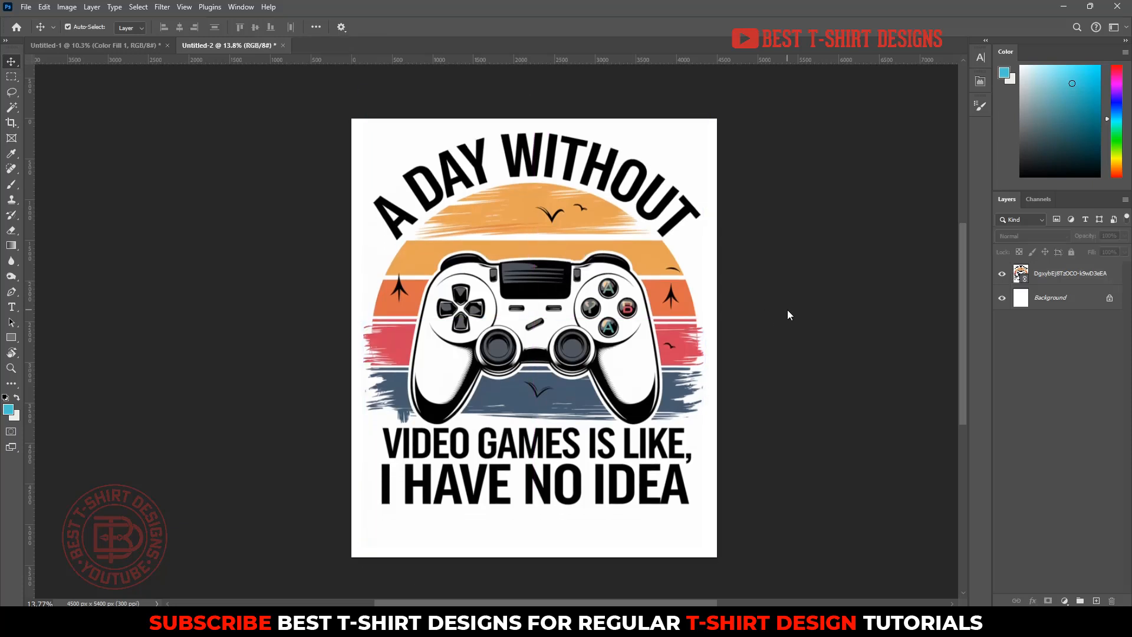
# Step: Hide the Background layer and select the white areas around the lettering, sunset and controller on the design layer with the Magic Wand
pyautogui.click(420, 438)
pyautogui.click(1002, 297)
pyautogui.press('w')
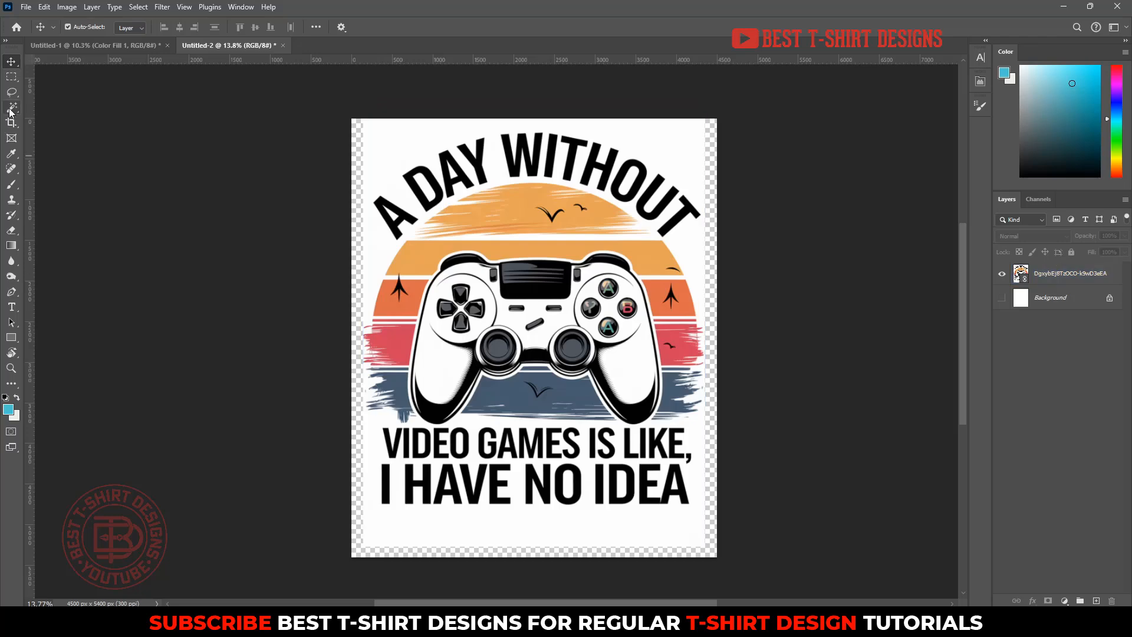
pyautogui.click(1064, 273)
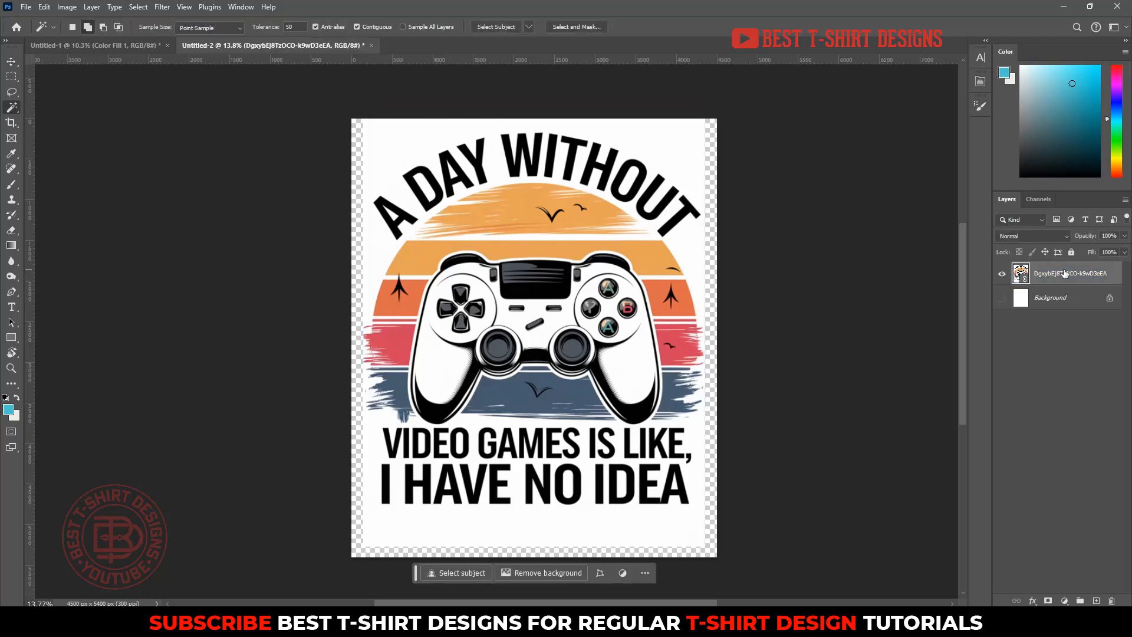
pyautogui.click(402, 148)
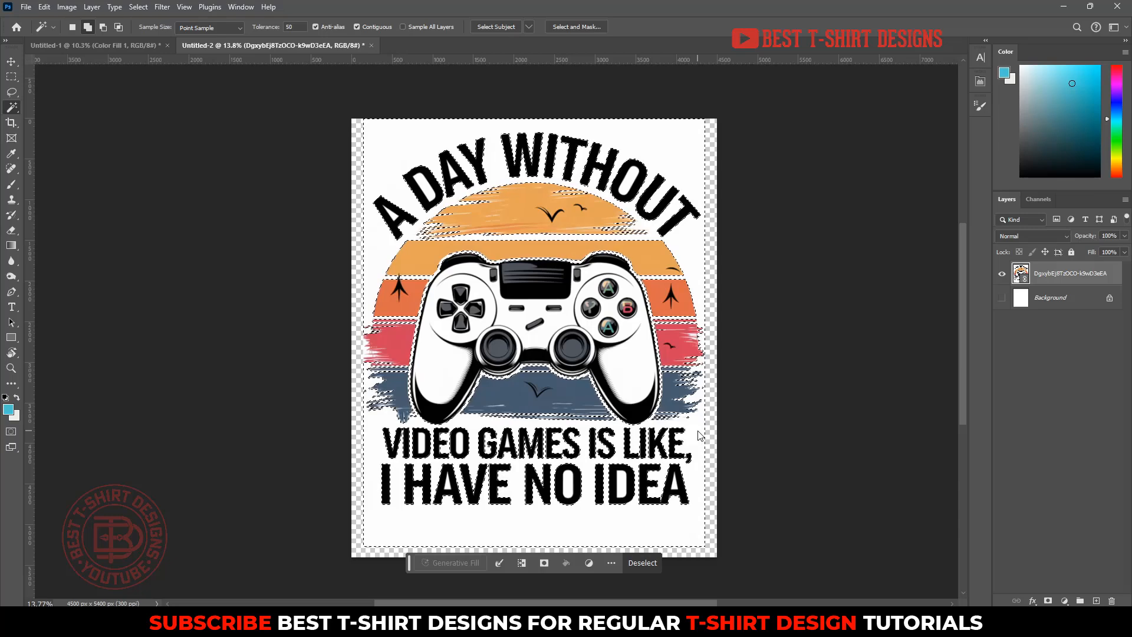
# Step: Invert the selection and add it as a layer mask on the design layer to remove the white background
pyautogui.click(138, 6)
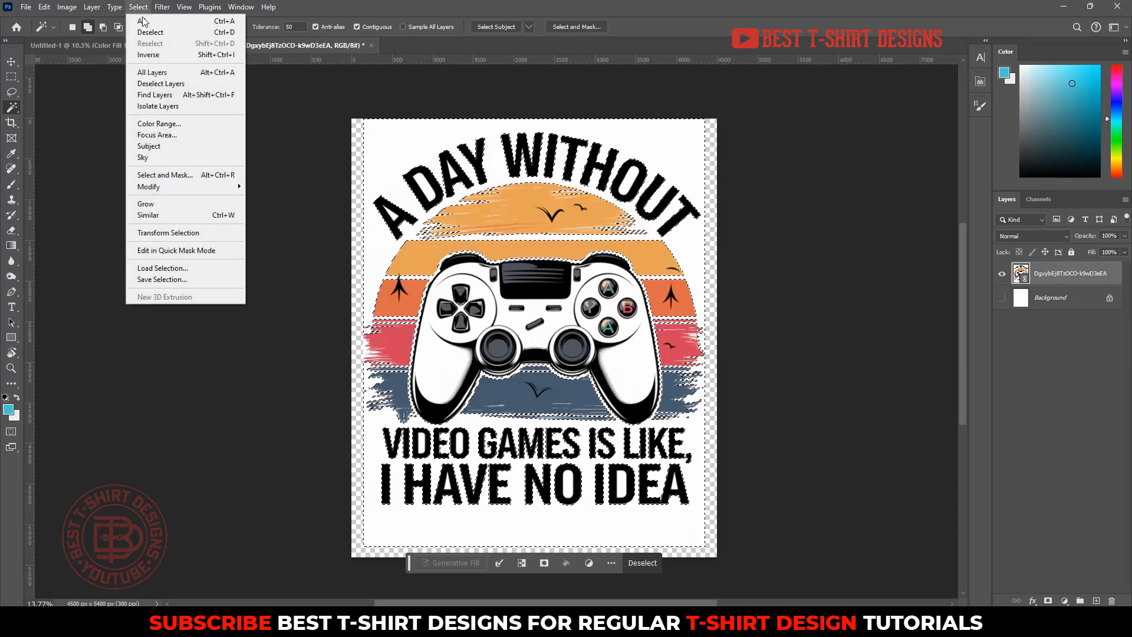
pyautogui.click(158, 54)
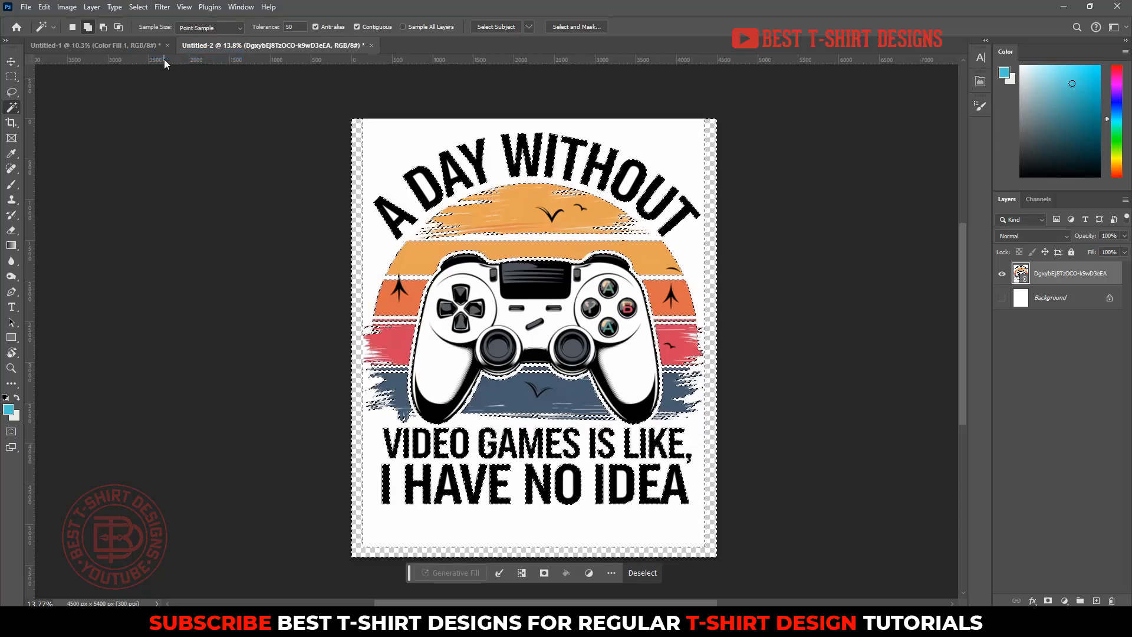
pyautogui.click(1049, 601)
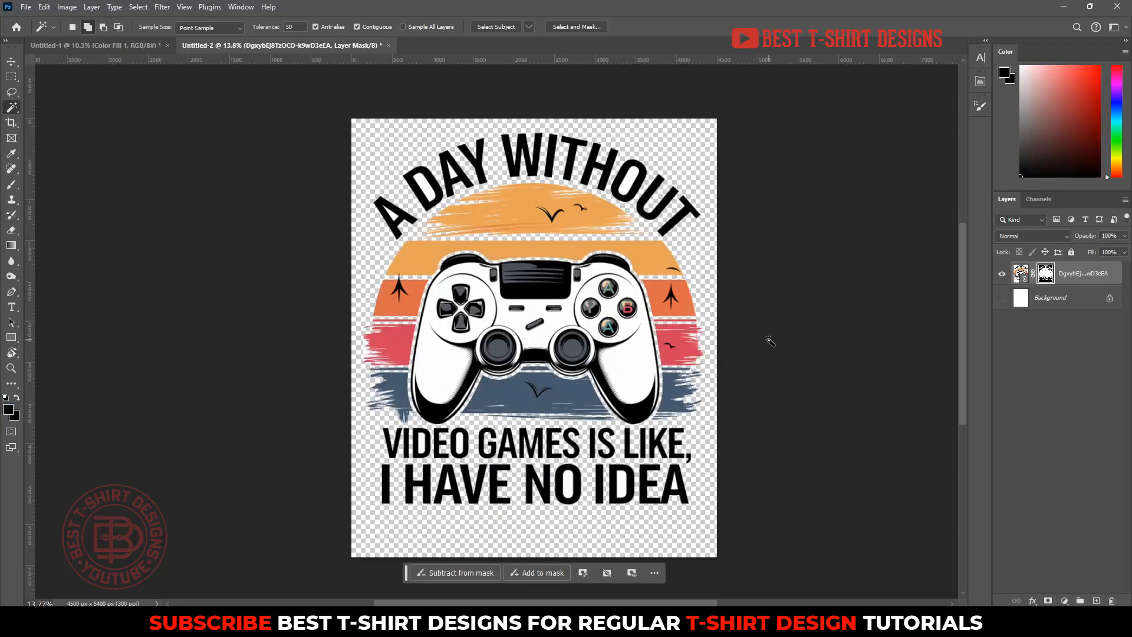
pyautogui.scroll(4, 661, 451)
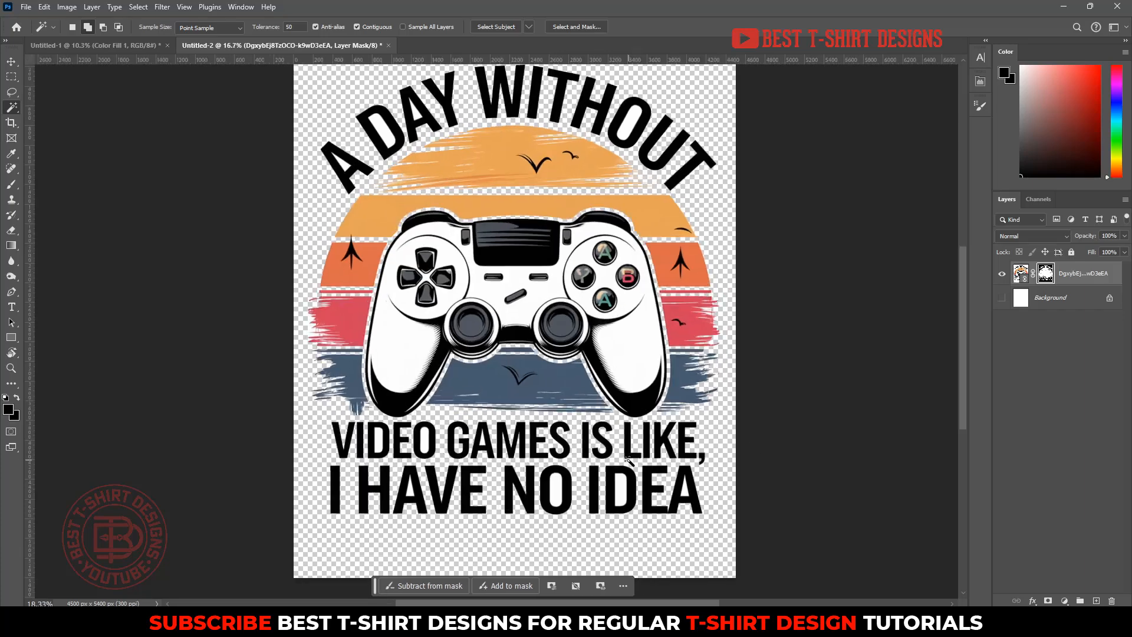
# Step: Select the white inside the O of "NO" with the Magic Wand and extend the selection to all similar areas
pyautogui.scroll(-2, 629, 462)
pyautogui.scroll(2, 523, 478)
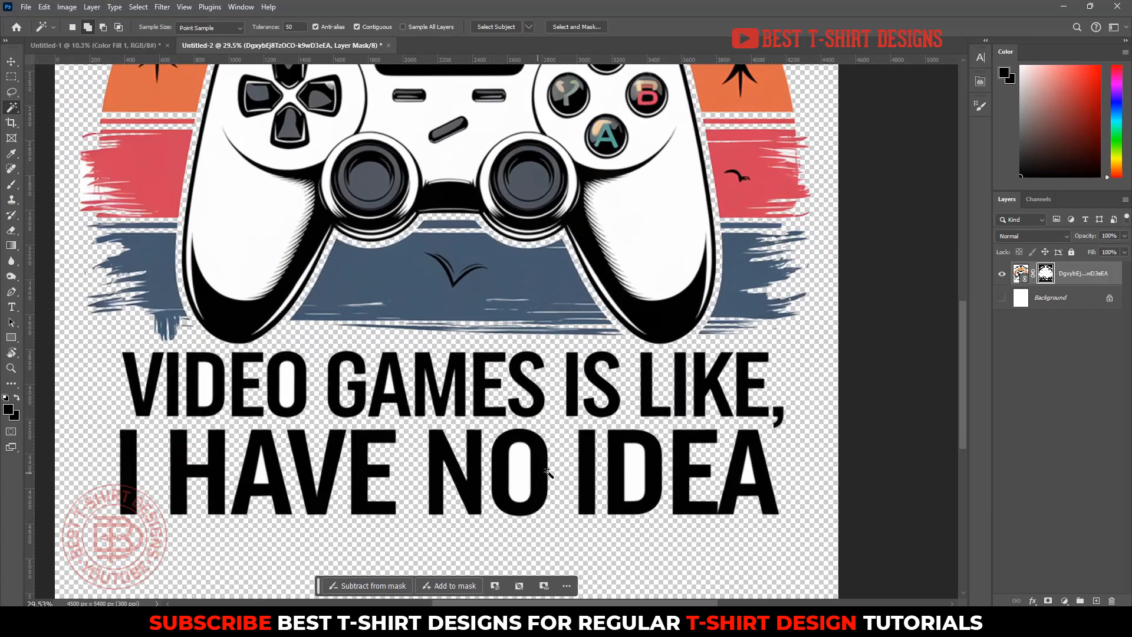
pyautogui.click(521, 464)
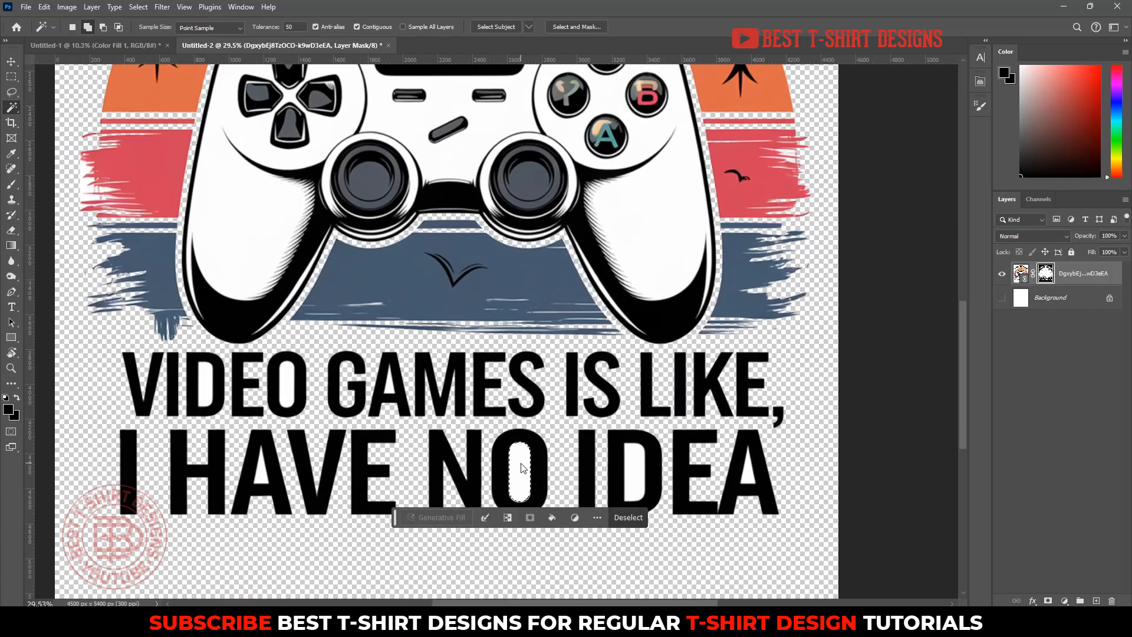
pyautogui.click(139, 7)
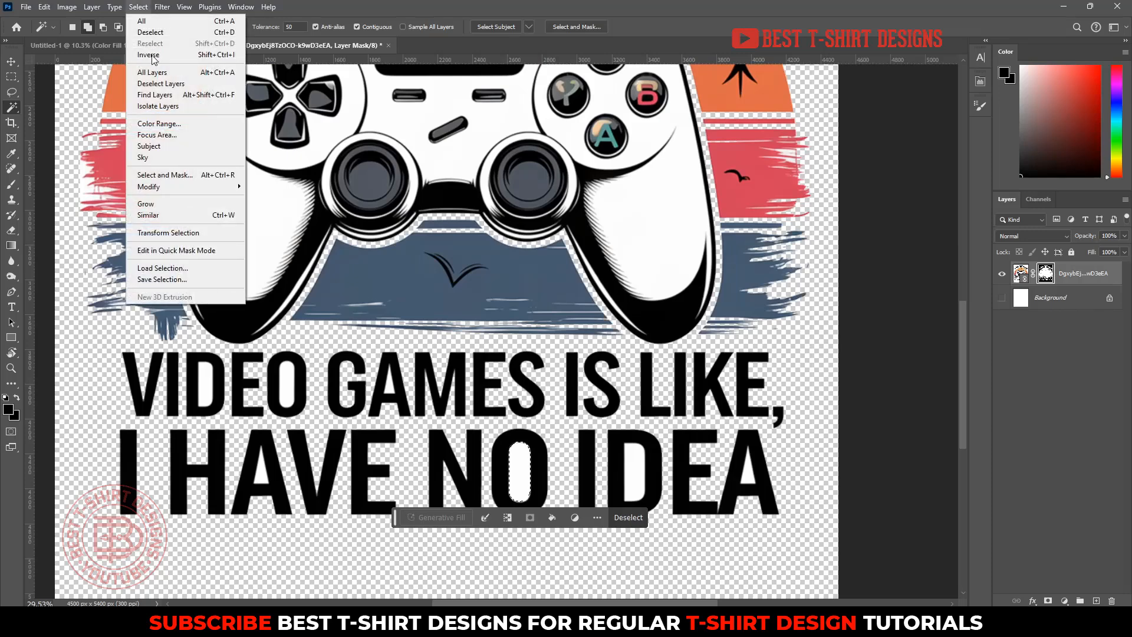
pyautogui.click(157, 214)
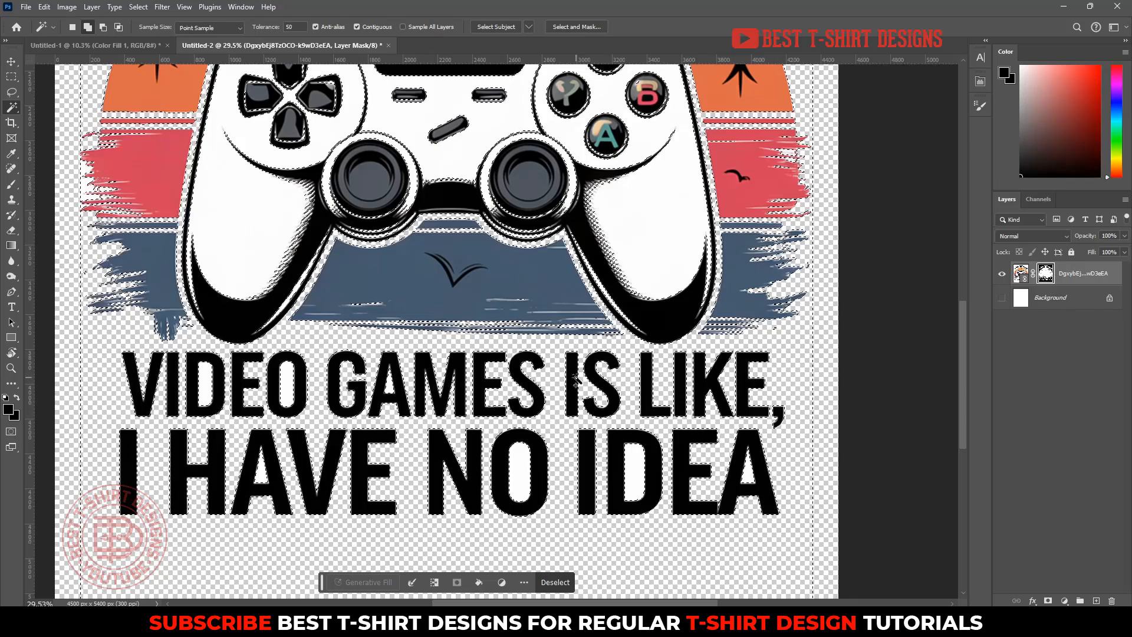
# Step: Brush black on the layer mask to hide the white inside the O of "NO" and the D of "IDEA"
pyautogui.scroll(3, 575, 380)
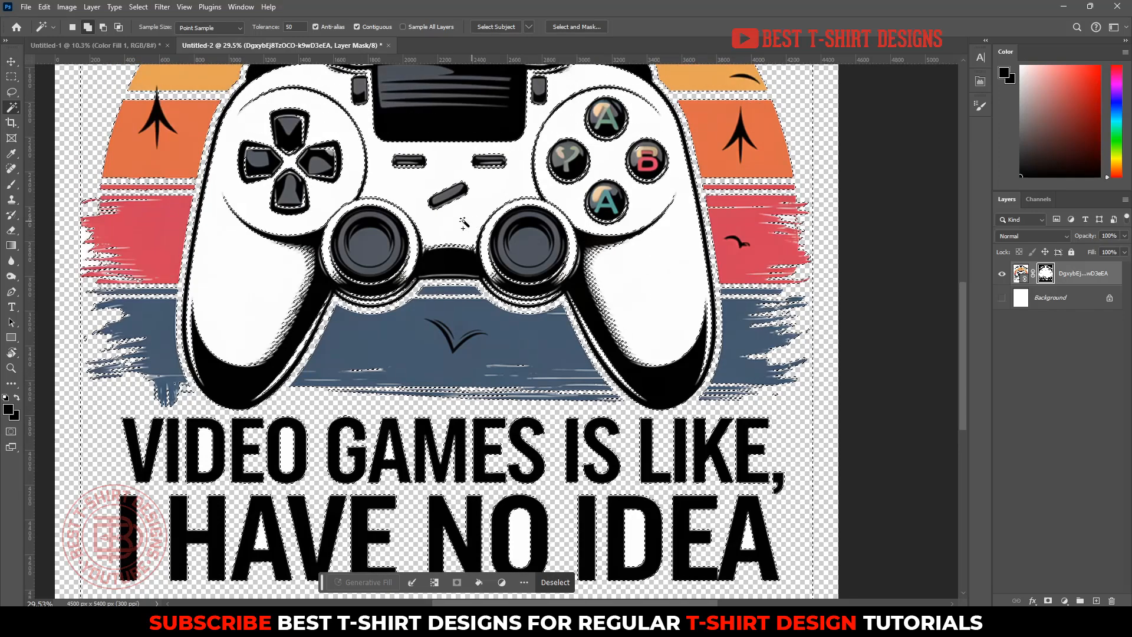
pyautogui.press('b')
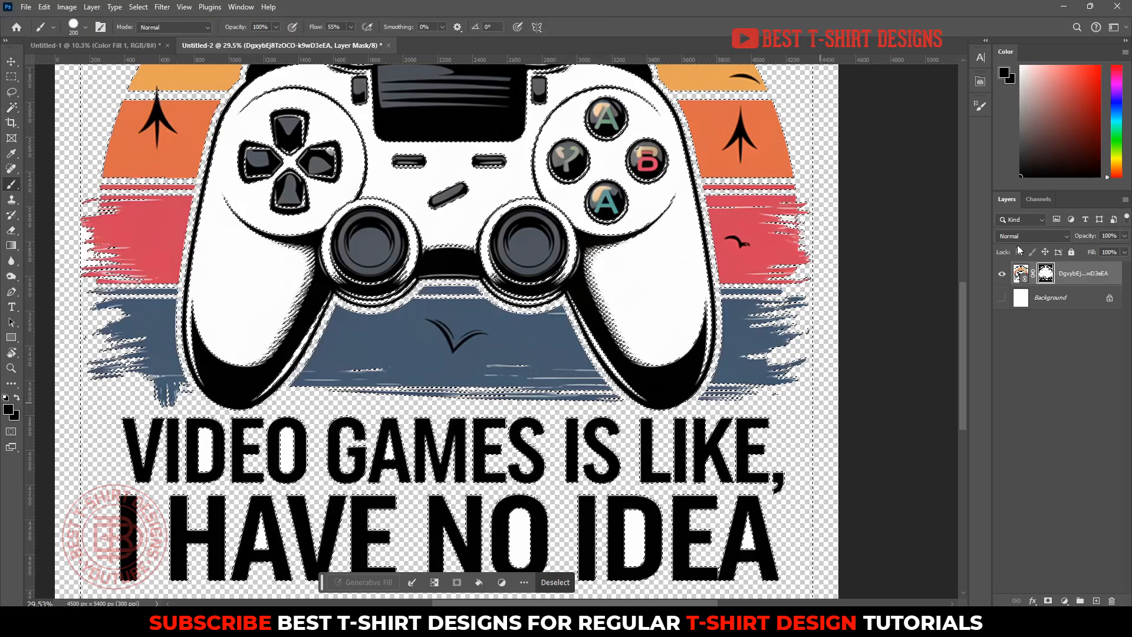
pyautogui.scroll(-3, 696, 476)
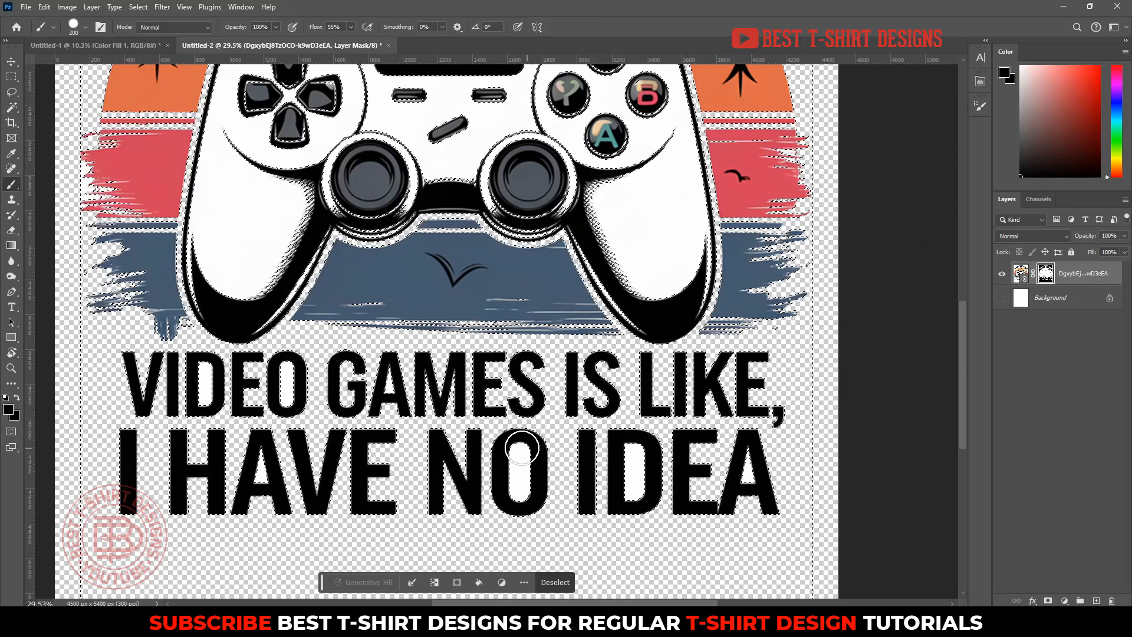
pyautogui.moveTo(521, 449); pyautogui.dragTo(510, 465)
pyautogui.moveTo(635, 455); pyautogui.dragTo(625, 483)
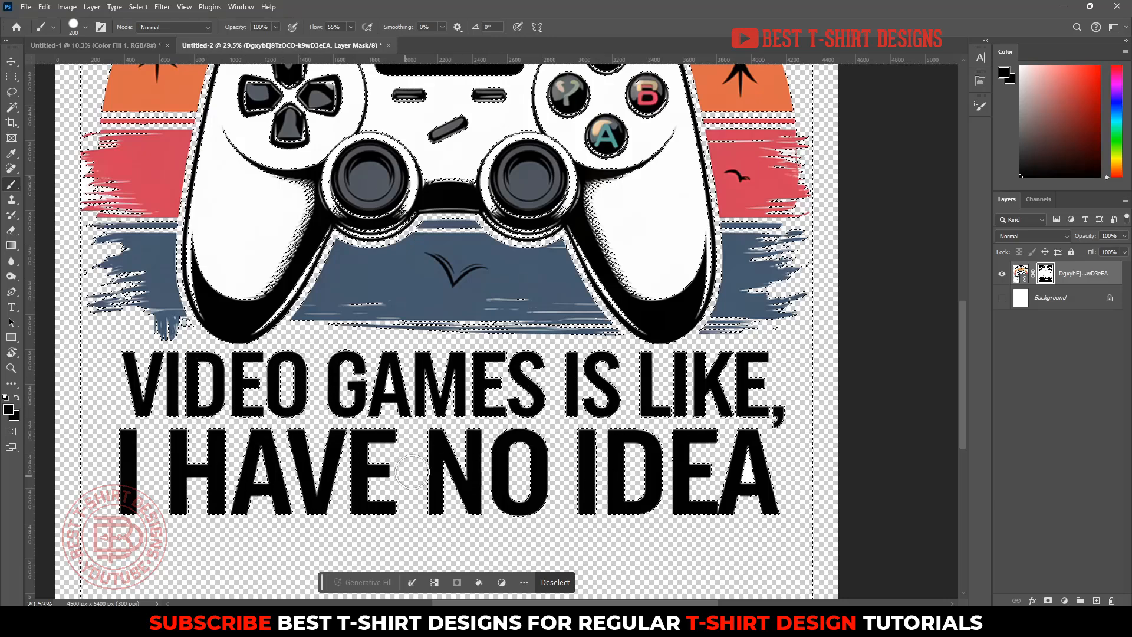
# Step: Mask out the leftover white along the frayed left edge of the red stripe, then clear the selection
pyautogui.moveTo(824, 352); pyautogui.dragTo(693, 523)
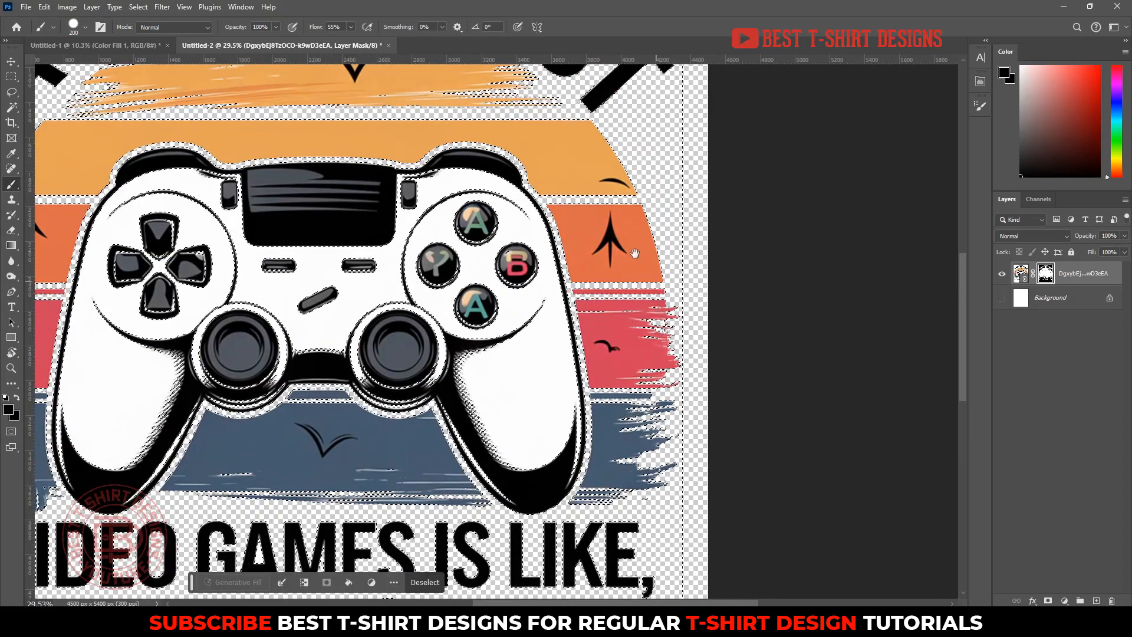
pyautogui.moveTo(634, 254); pyautogui.dragTo(748, 399)
pyautogui.moveTo(342, 265); pyautogui.dragTo(499, 455)
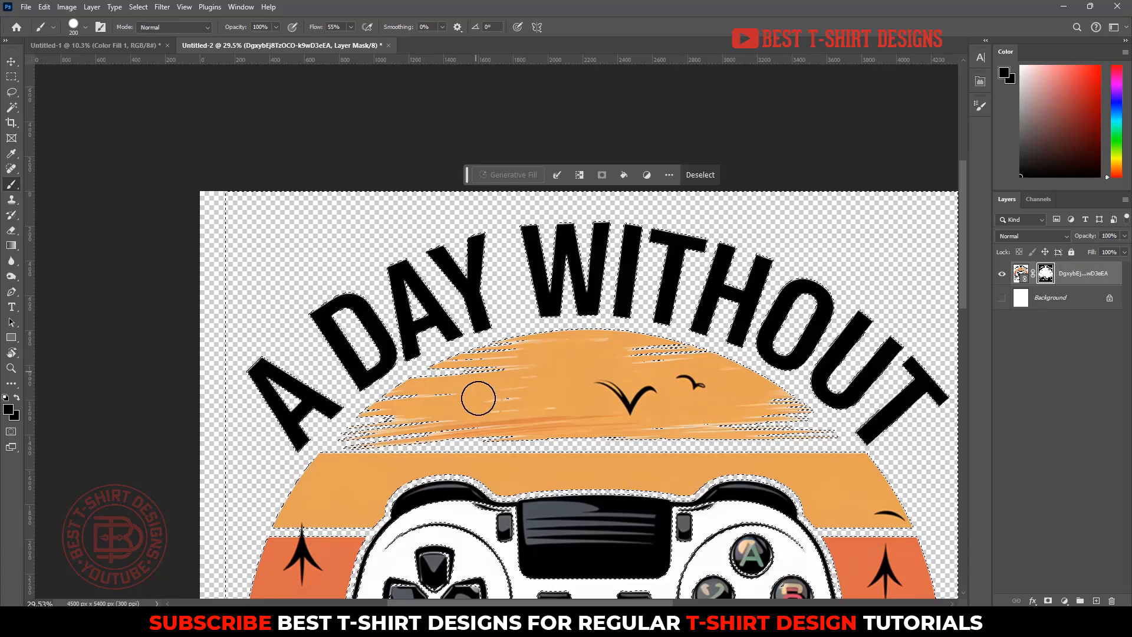
pyautogui.scroll(-10, 478, 398)
pyautogui.hscroll(-4, 413, 342)
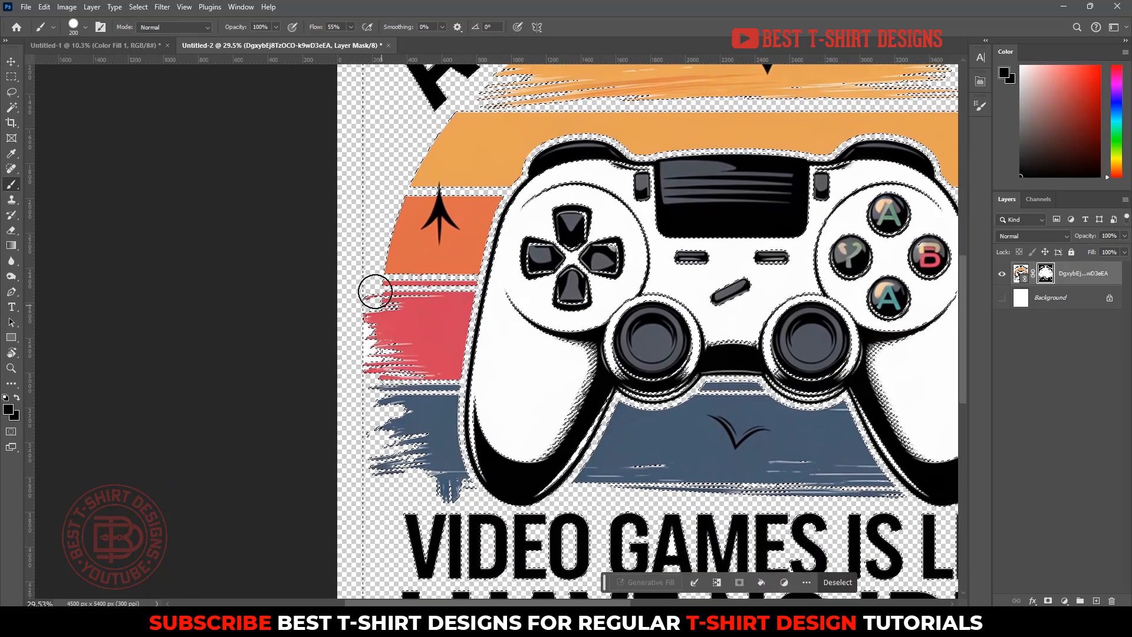
pyautogui.moveTo(372, 339); pyautogui.dragTo(384, 370)
pyautogui.scroll(-2, 298, 278)
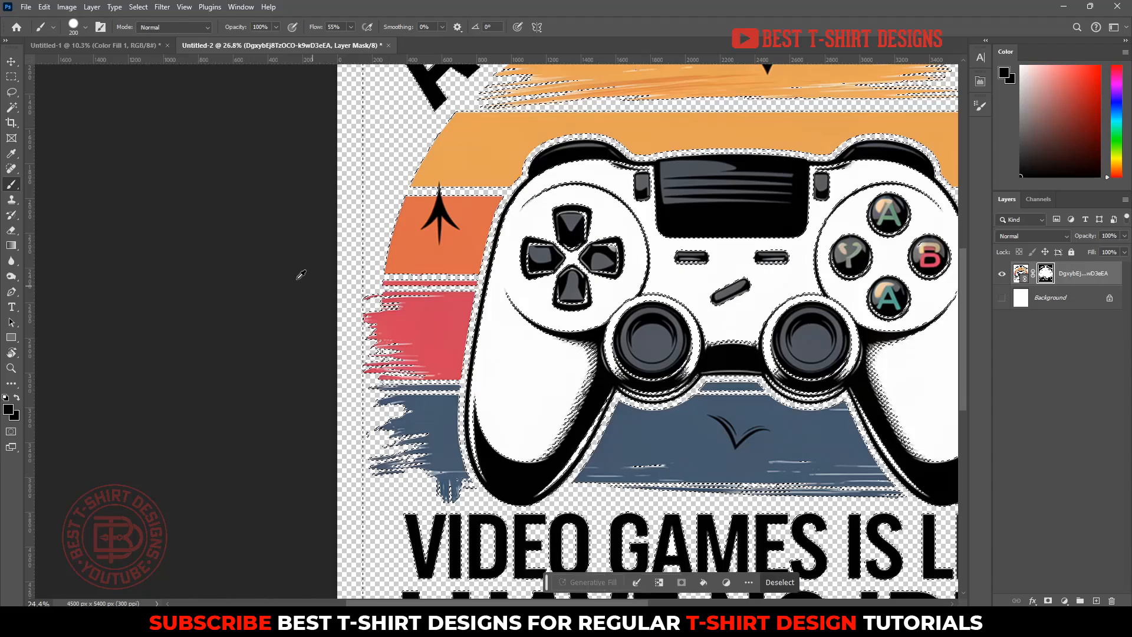
pyautogui.scroll(-3, 299, 273)
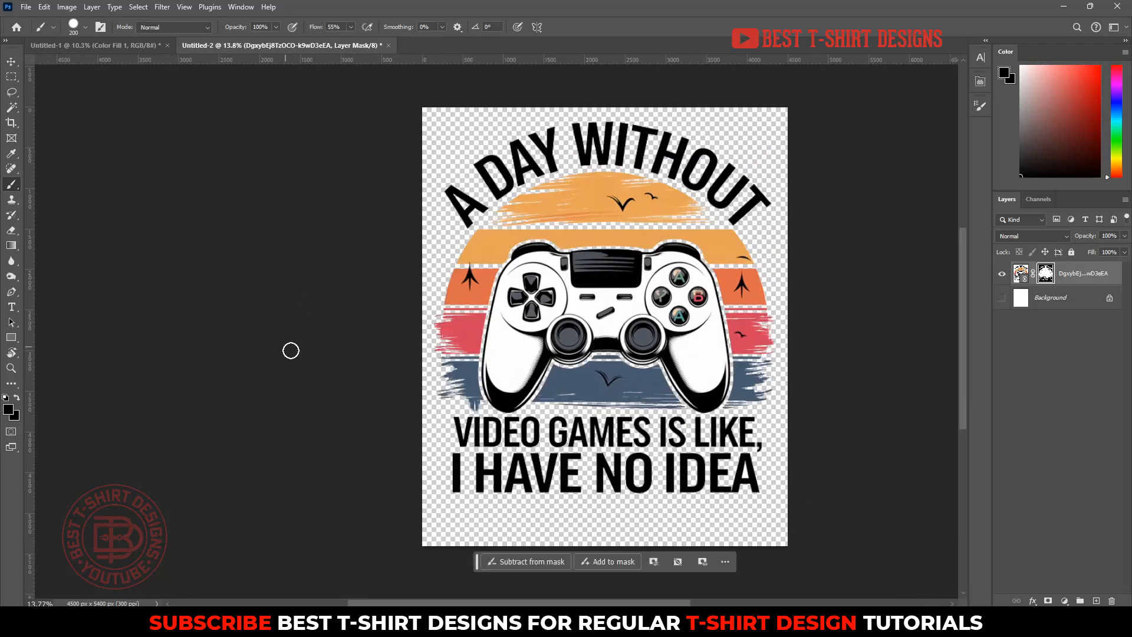
pyautogui.moveTo(909, 421); pyautogui.dragTo(755, 397)
pyautogui.press('v')
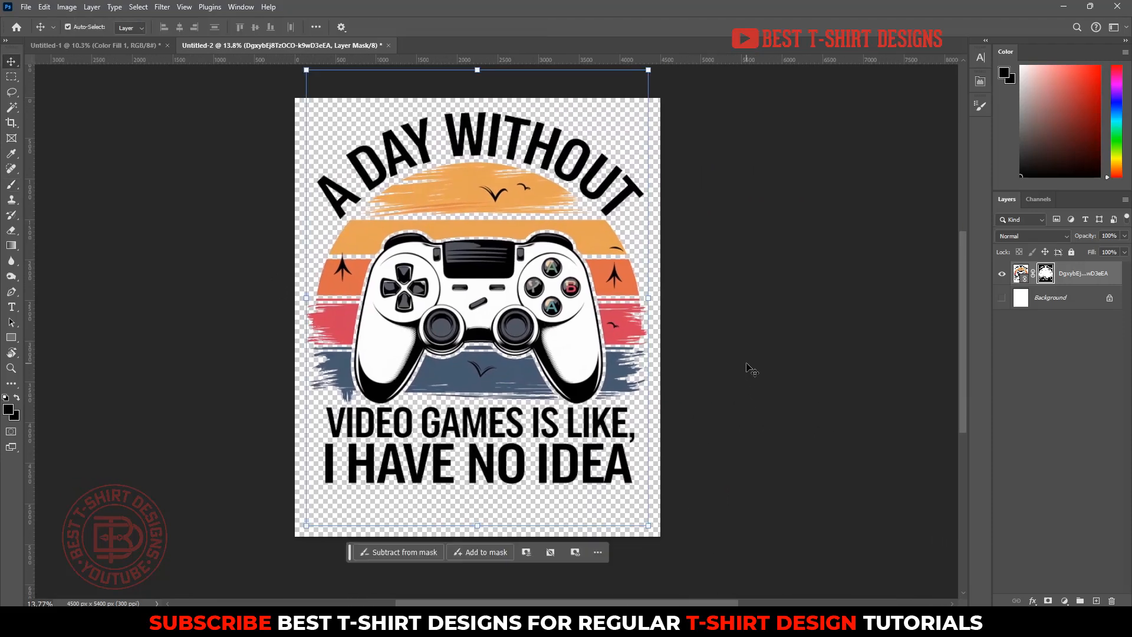
pyautogui.click(748, 368)
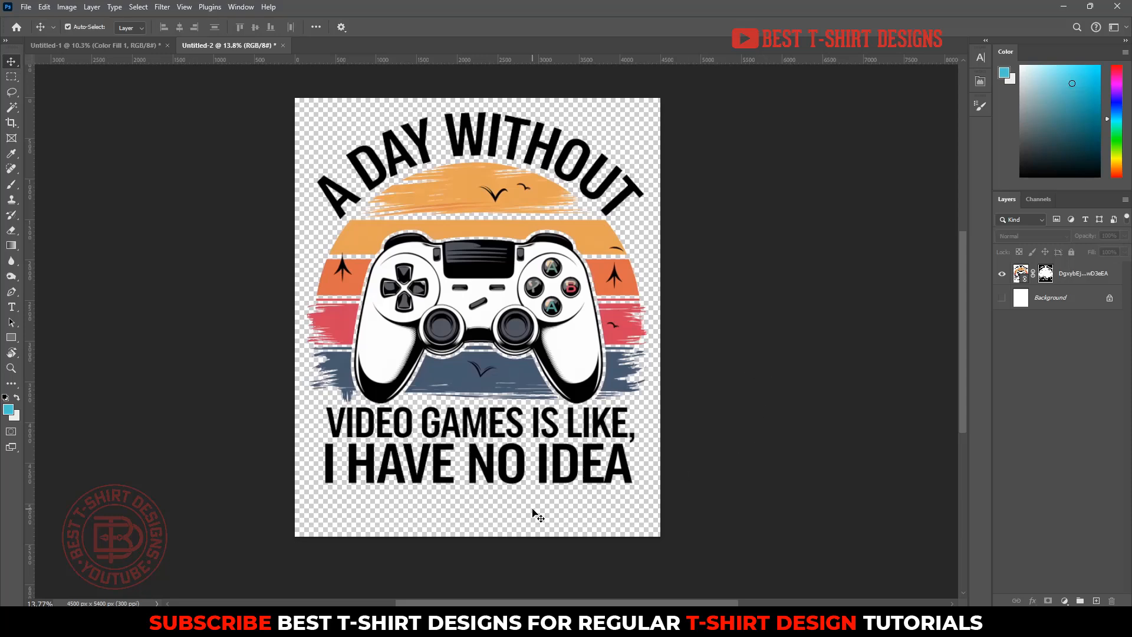
pyautogui.hotkey('ctrl', 'shift', 'd')
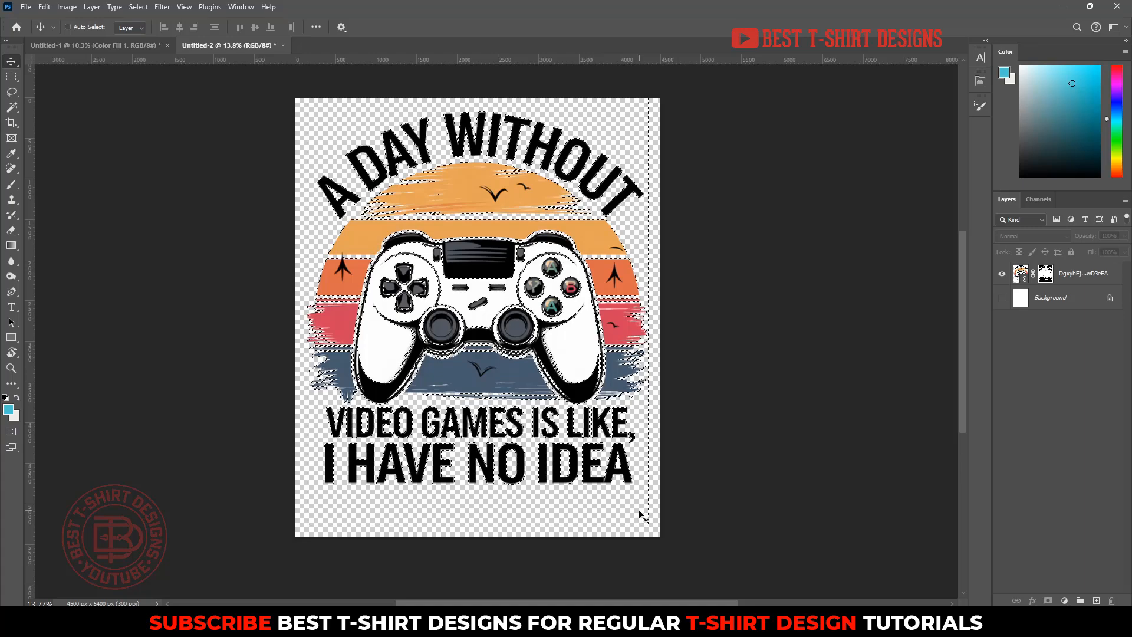
pyautogui.press('b')
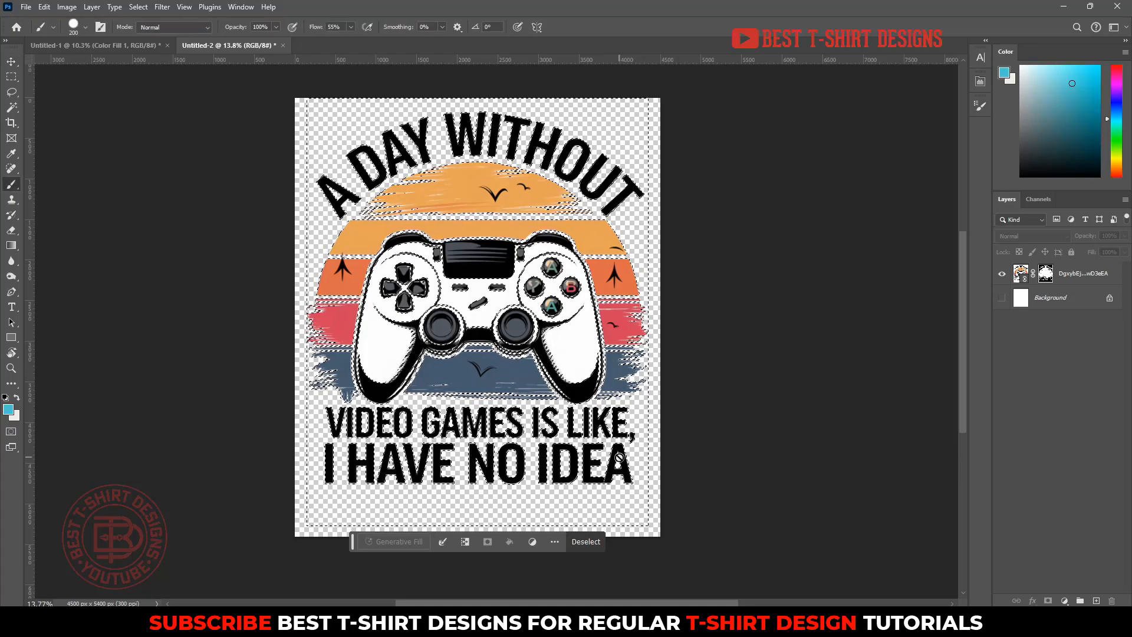
pyautogui.click(1046, 273)
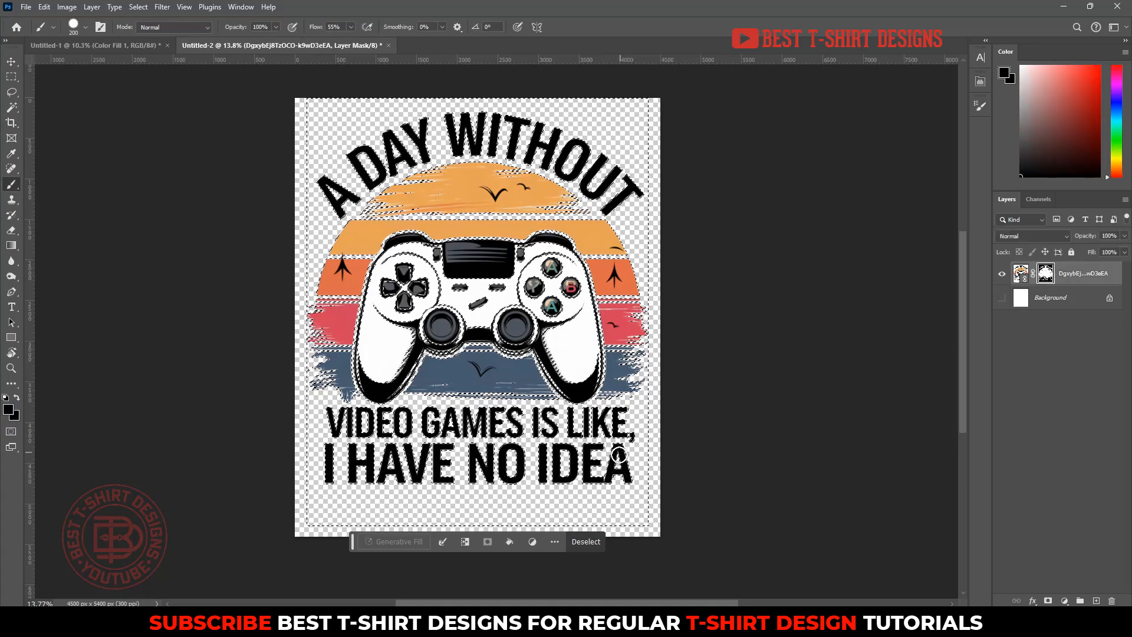
pyautogui.hotkey('ctrl', 'BackSpace')
pyautogui.hotkey('ctrl', 'd')
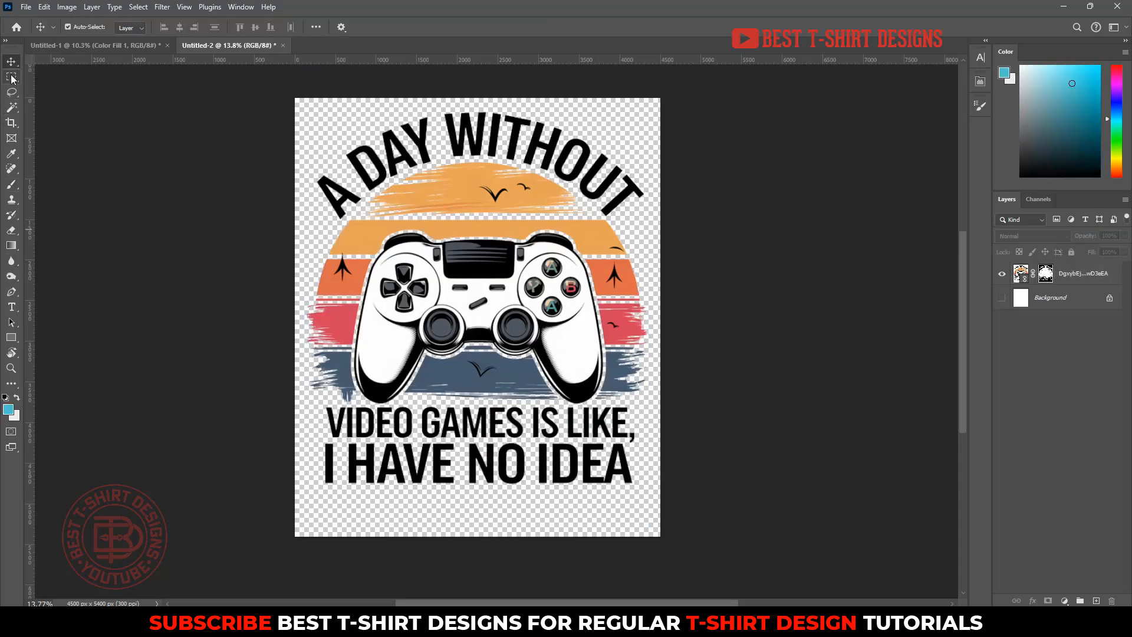
pyautogui.click(12, 78)
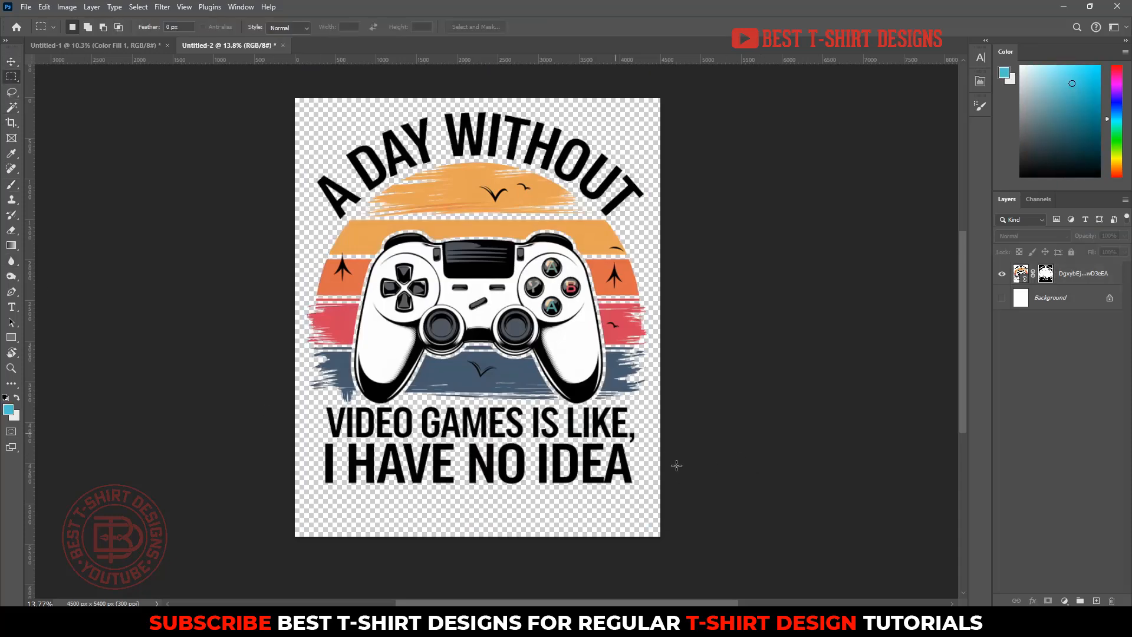
pyautogui.moveTo(692, 528); pyautogui.dragTo(223, 439)
pyautogui.click(769, 383)
# Step: Rasterize the masked artwork layer
pyautogui.click(1071, 272)
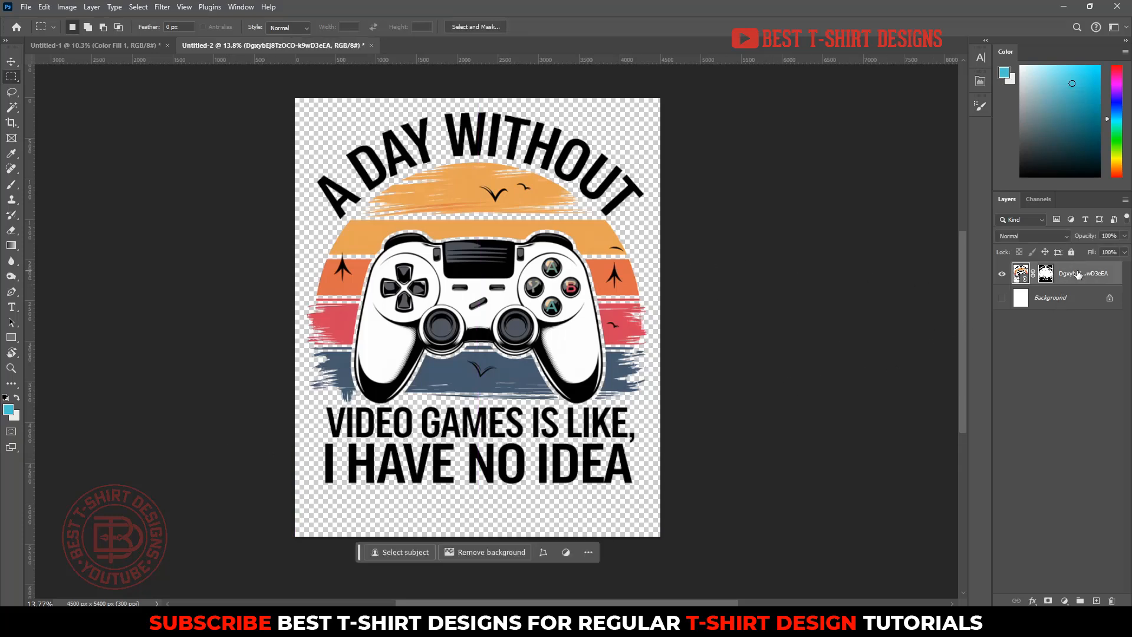
pyautogui.rightClick(1080, 275)
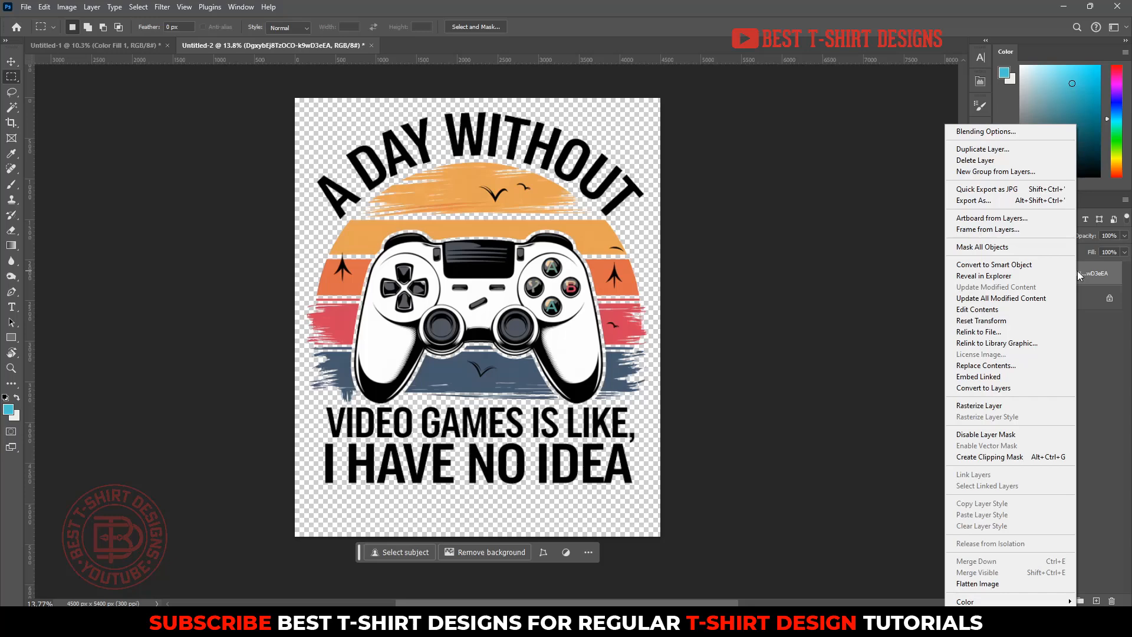
pyautogui.click(982, 406)
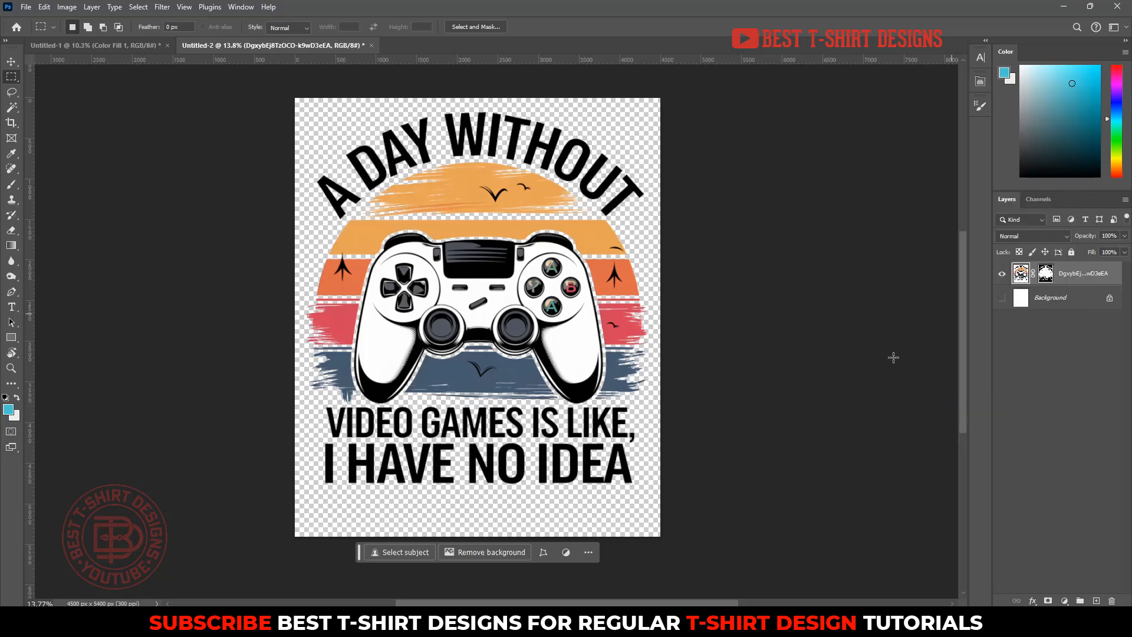
# Step: Try to move the bottom text line "I HAVE NO IDEA" down inside a rectangular selection
pyautogui.moveTo(720, 531); pyautogui.dragTo(192, 440)
pyautogui.click(10, 64)
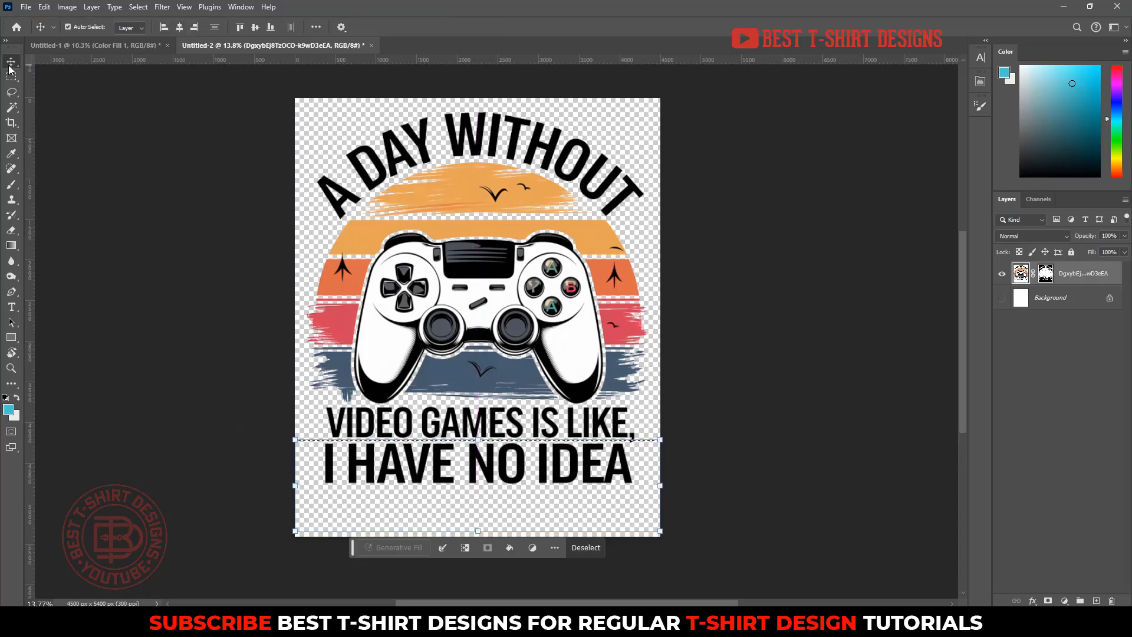
pyautogui.hotkey('shift', 'Down')
pyautogui.hotkey('shift', 'Down')
pyautogui.hotkey('shift', 'Down')
pyautogui.hotkey('shift', 'Down')
pyautogui.hotkey('shift', 'Down')
pyautogui.hotkey('shift', 'Down')
pyautogui.hotkey('shift', 'Down')
pyautogui.hotkey('shift', 'Down')
pyautogui.hotkey('shift', 'Down')
pyautogui.hotkey('shift', 'Down')
pyautogui.hotkey('shift', 'Down')
pyautogui.hotkey('shift', 'Down')
pyautogui.hotkey('shift', 'Down')
pyautogui.hotkey('shift', 'Down')
pyautogui.hotkey('shift', 'Down')
pyautogui.hotkey('shift', 'Down')
pyautogui.hotkey('shift', 'Down')
pyautogui.hotkey('shift', 'Down')
pyautogui.hotkey('shift', 'Down')
pyautogui.hotkey('shift', 'Down')
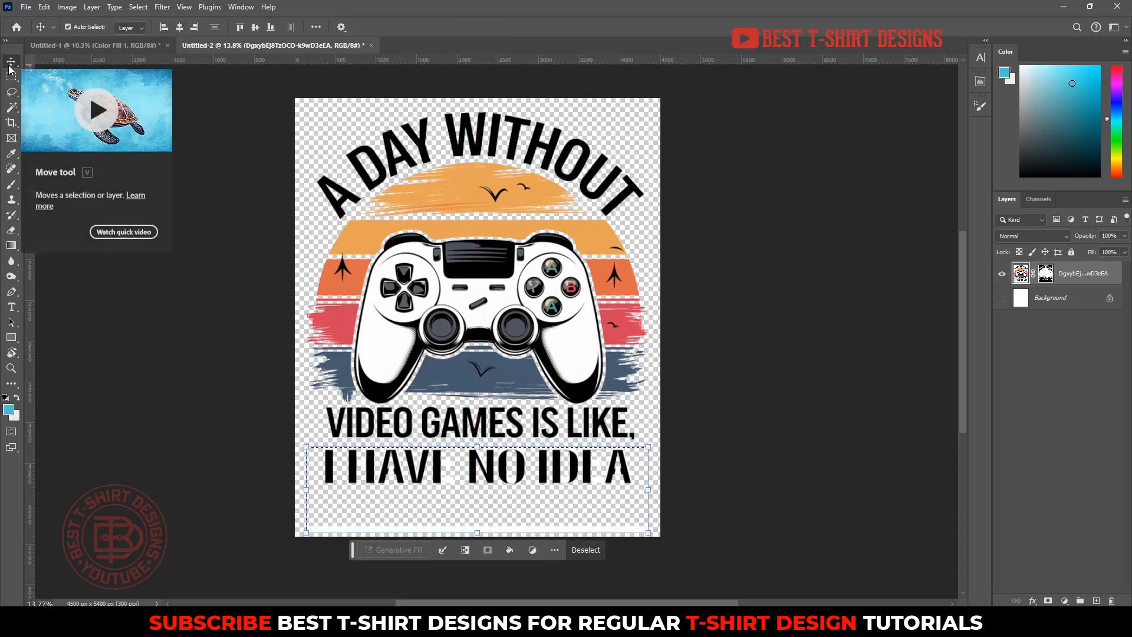
pyautogui.hotkey('shift', 'Down')
pyautogui.hotkey('shift', 'Down')
pyautogui.hotkey('shift', 'Down')
pyautogui.hotkey('shift', 'Down')
pyautogui.hotkey('shift', 'Down')
pyautogui.hotkey('shift', 'Down')
pyautogui.hotkey('shift', 'Down')
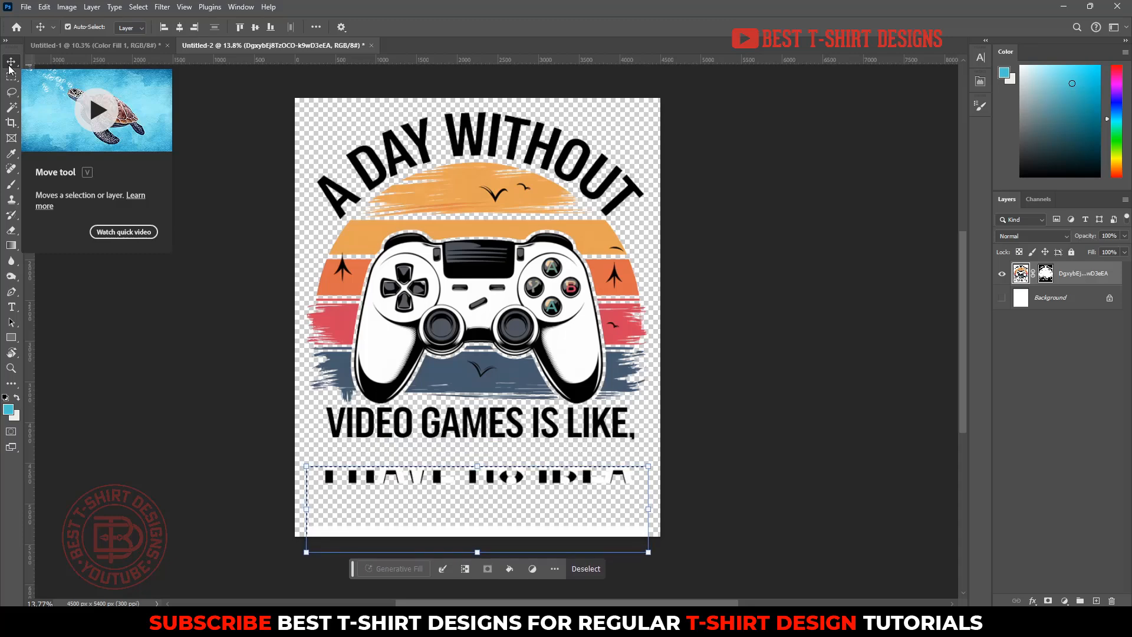
# Step: Move the selected text line back up to its place below "VIDEO GAMES IS LIKE," and clear the selection
pyautogui.hotkey('shift', 'Up')
pyautogui.hotkey('shift', 'Up')
pyautogui.hotkey('shift', 'Up')
pyautogui.hotkey('shift', 'Up')
pyautogui.hotkey('shift', 'Up')
pyautogui.hotkey('shift', 'Up')
pyautogui.hotkey('shift', 'Up')
pyautogui.hotkey('shift', 'Up')
pyautogui.hotkey('shift', 'Up')
pyautogui.hotkey('shift', 'Up')
pyautogui.hotkey('shift', 'Up')
pyautogui.hotkey('shift', 'Up')
pyautogui.hotkey('shift', 'Up')
pyautogui.hotkey('shift', 'Up')
pyautogui.hotkey('shift', 'Up')
pyautogui.hotkey('shift', 'Up')
pyautogui.hotkey('shift', 'Up')
pyautogui.hotkey('shift', 'Up')
pyautogui.hotkey('shift', 'Up')
pyautogui.hotkey('shift', 'Up')
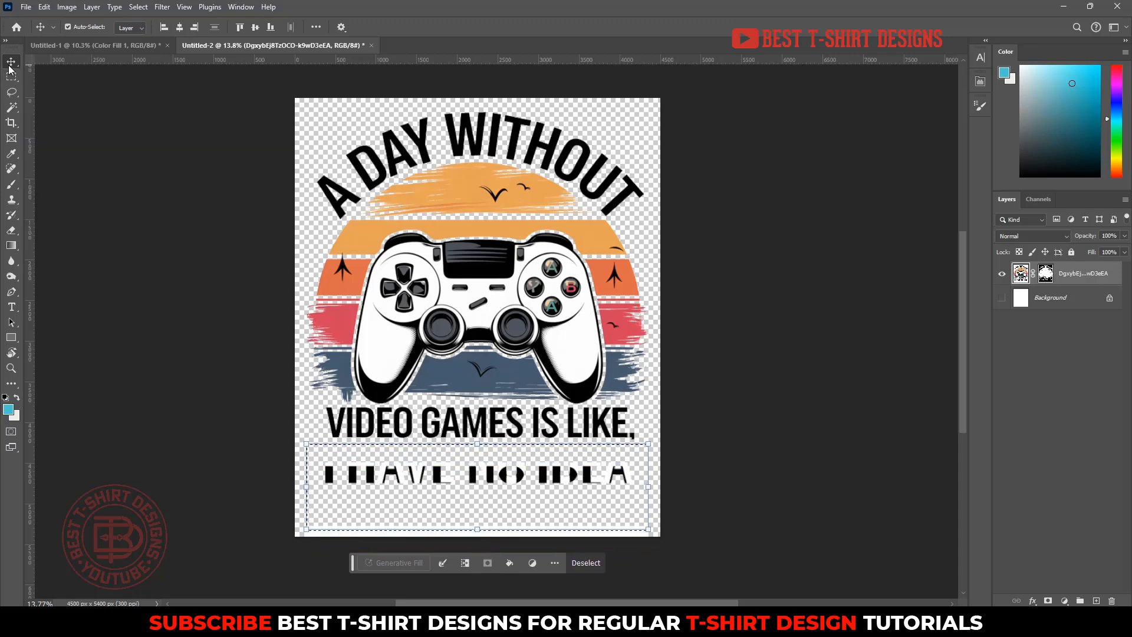
pyautogui.hotkey('shift', 'Up')
pyautogui.hotkey('shift', 'Up')
pyautogui.hotkey('shift', 'Up')
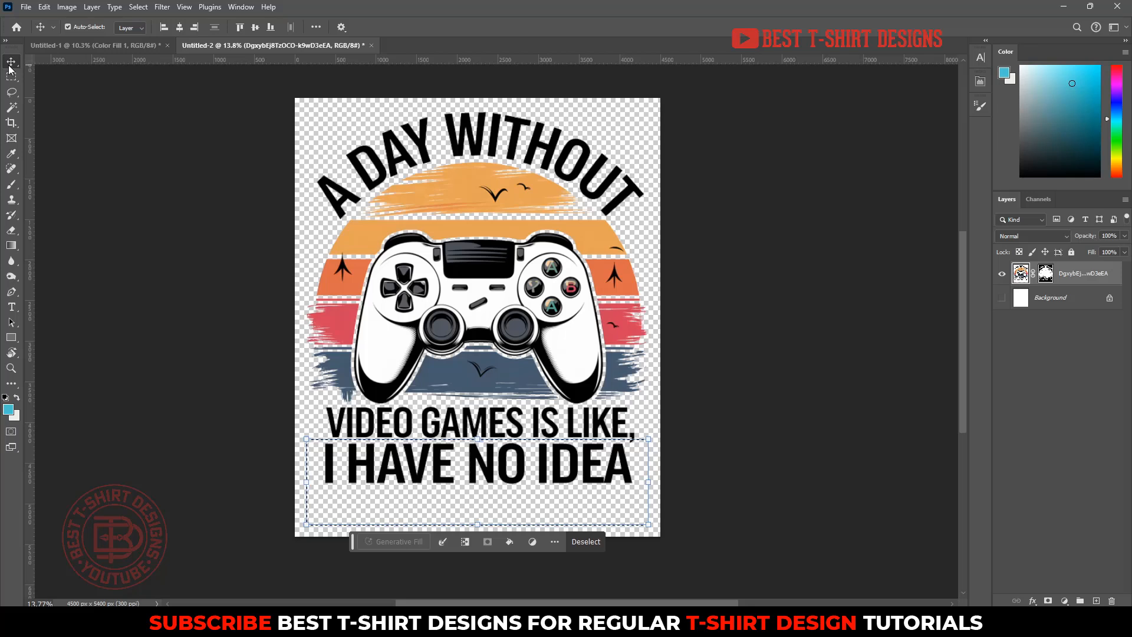
pyautogui.hotkey('shift', 'Down')
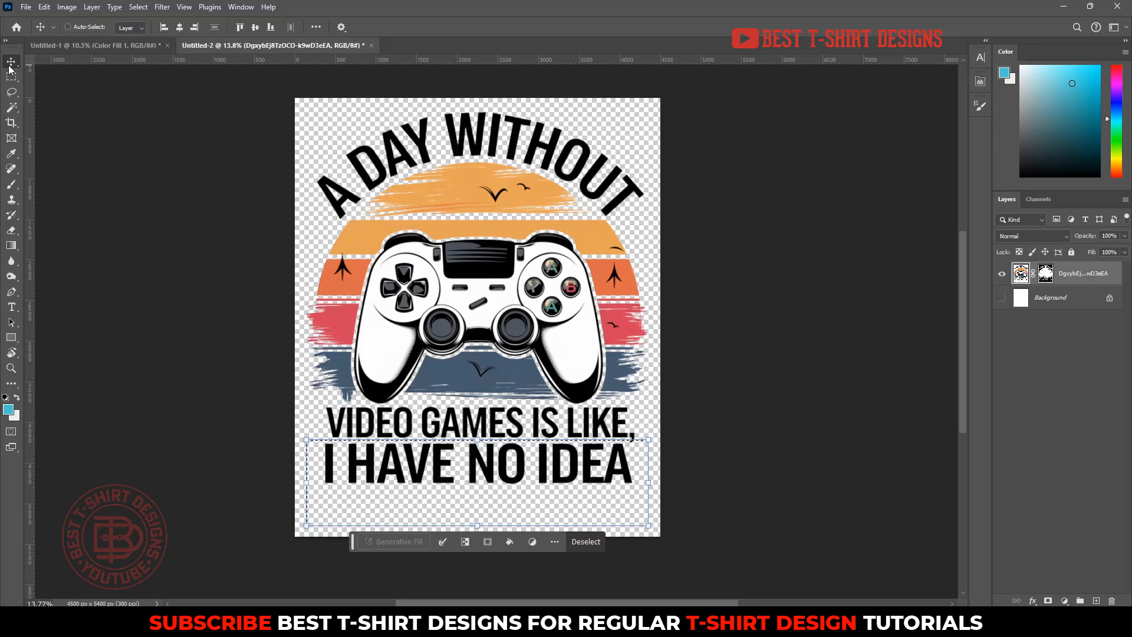
pyautogui.hotkey('ctrl', 'd')
pyautogui.keyDown('ctrl'); pyautogui.click(790, 383); pyautogui.keyUp('ctrl')
# Step: Apply the layer mask permanently to the artwork layer
pyautogui.click(1046, 273)
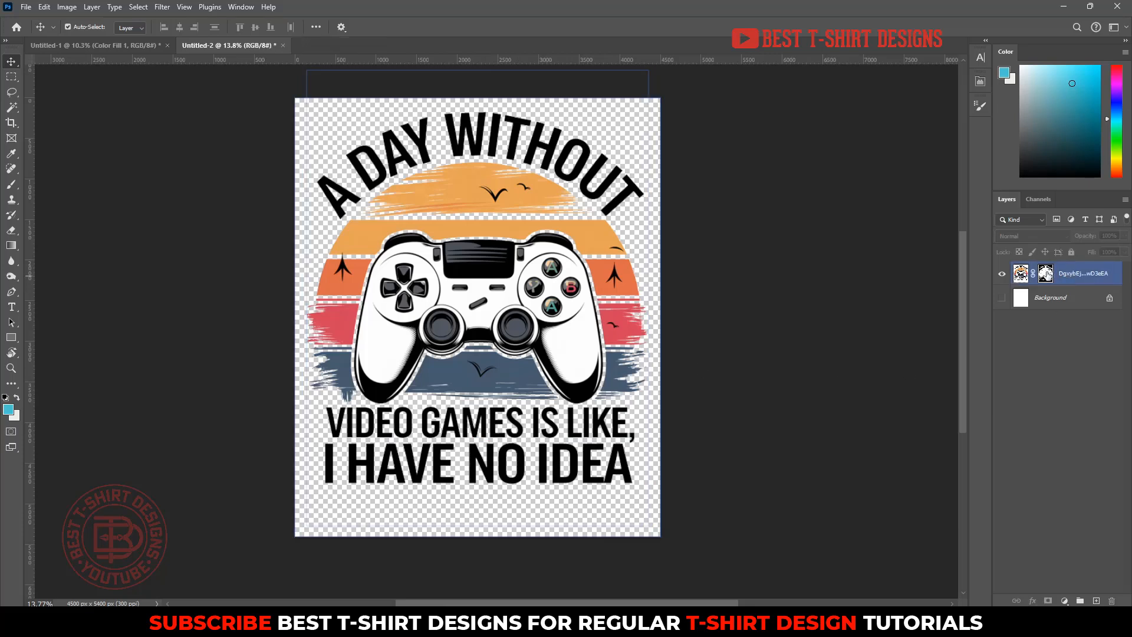
pyautogui.rightClick(1046, 273)
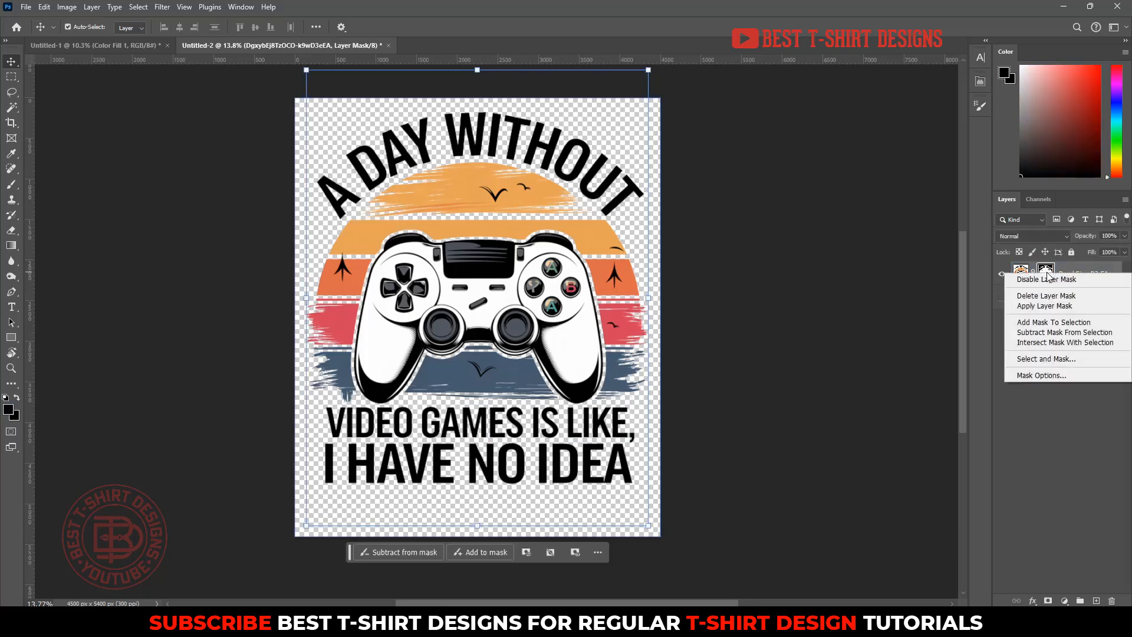
pyautogui.click(1040, 303)
pyautogui.click(723, 408)
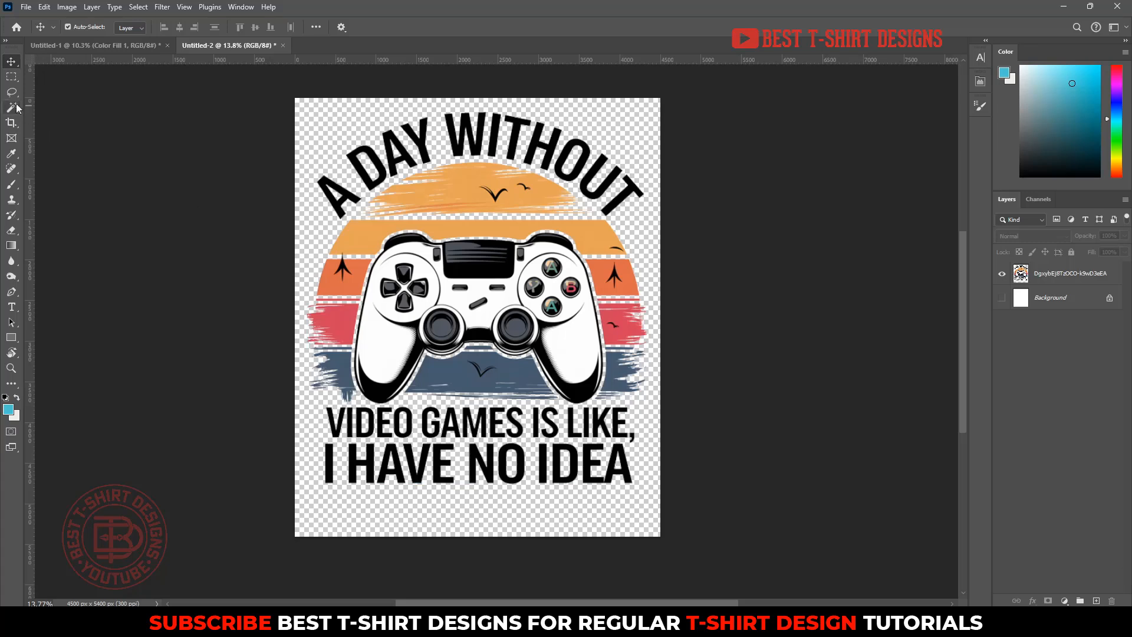
# Step: Try to move the "I HAVE NO IDEA" line down on the artwork layer inside a rectangular selection
pyautogui.click(11, 77)
pyautogui.moveTo(683, 538); pyautogui.dragTo(195, 440)
pyautogui.click(11, 62)
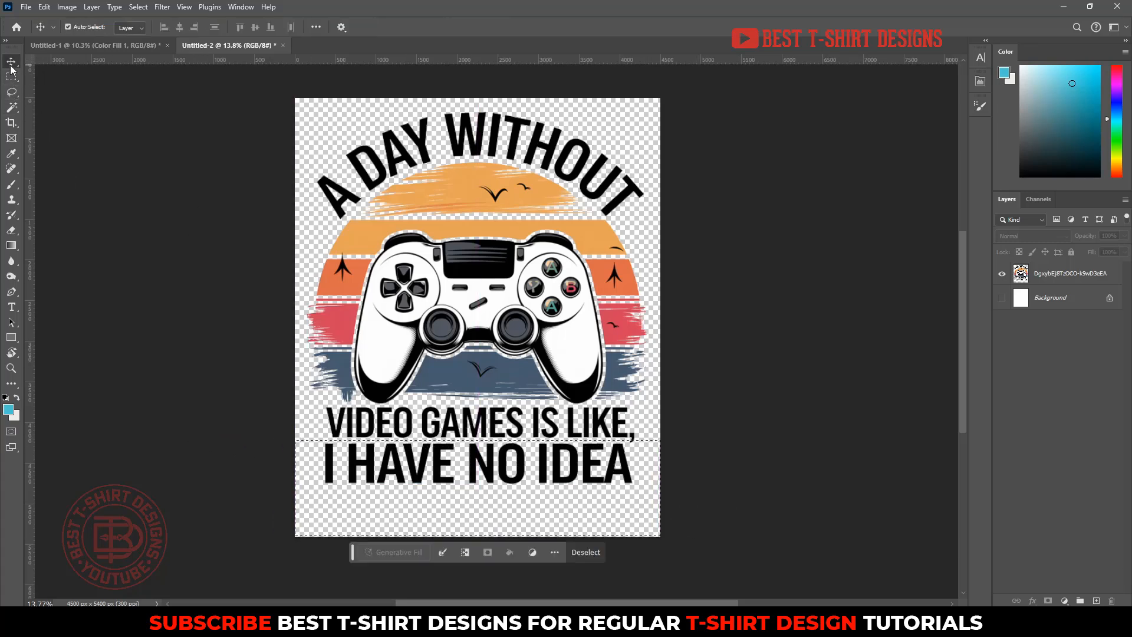
pyautogui.press('Down')
pyautogui.press('Tab')
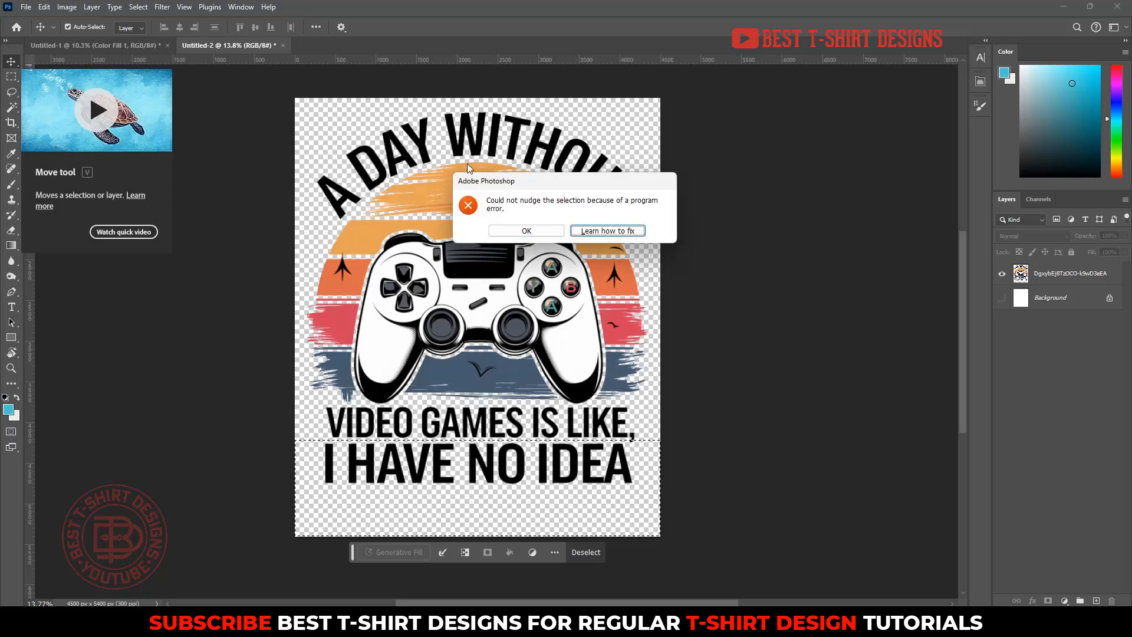
pyautogui.click(526, 230)
pyautogui.click(1067, 273)
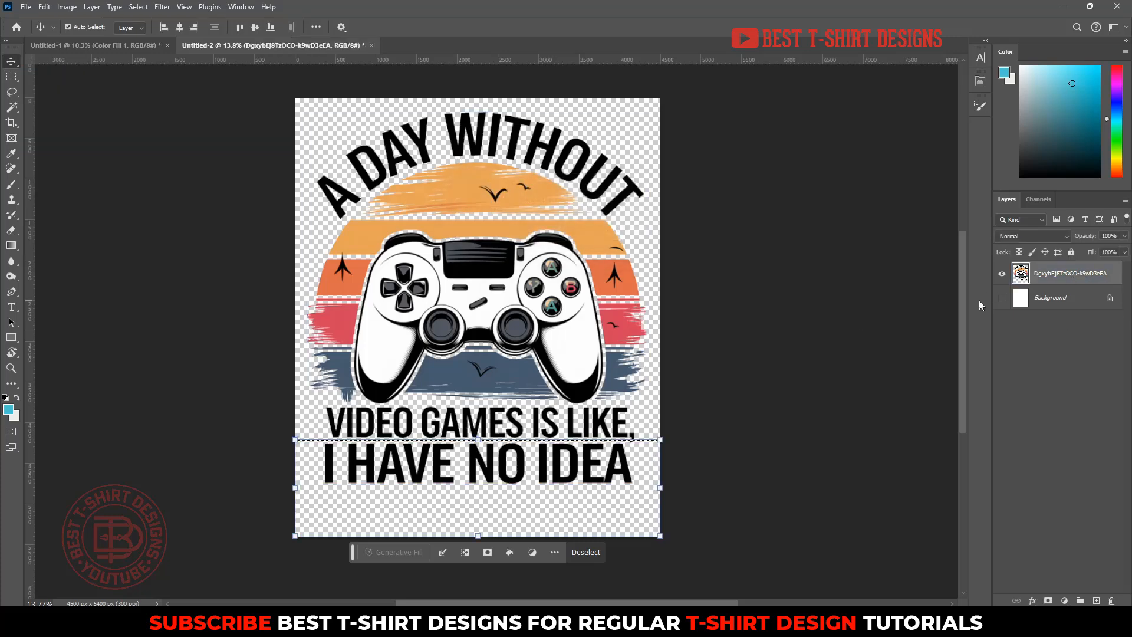
pyautogui.press('Down')
pyautogui.press('Down')
pyautogui.press('Down')
pyautogui.press('Down')
pyautogui.press('Down')
pyautogui.press('Down')
pyautogui.press('Down')
pyautogui.press('Down')
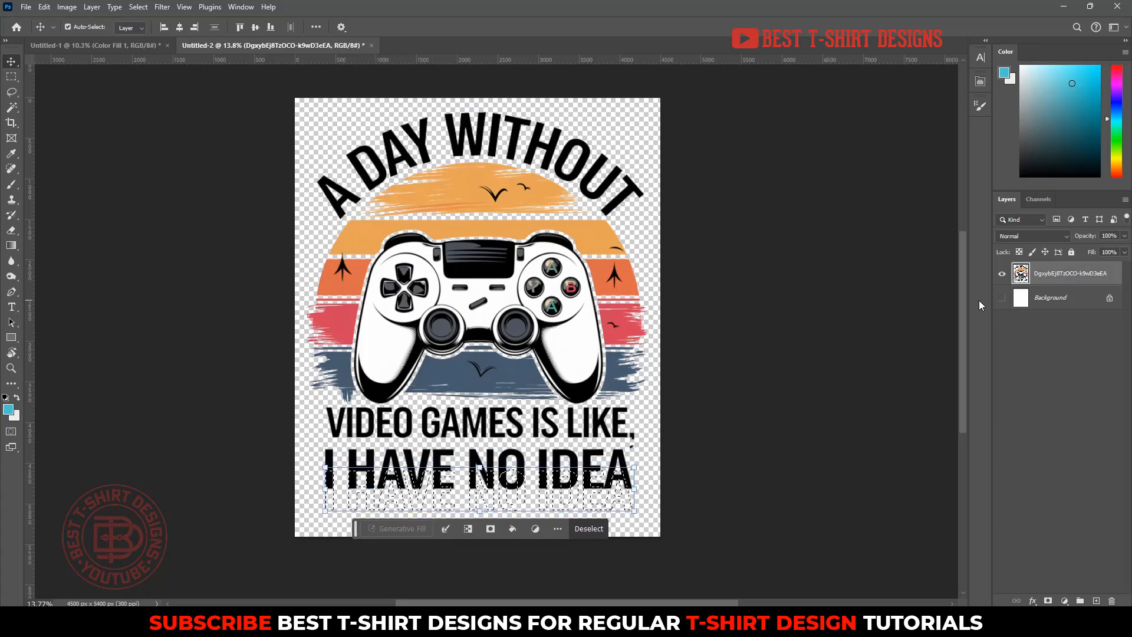
pyautogui.press('Down')
pyautogui.press('Down')
pyautogui.press('Down')
pyautogui.press('Down')
pyautogui.press('Down')
pyautogui.press('Down')
pyautogui.press('Down')
pyautogui.press('Down')
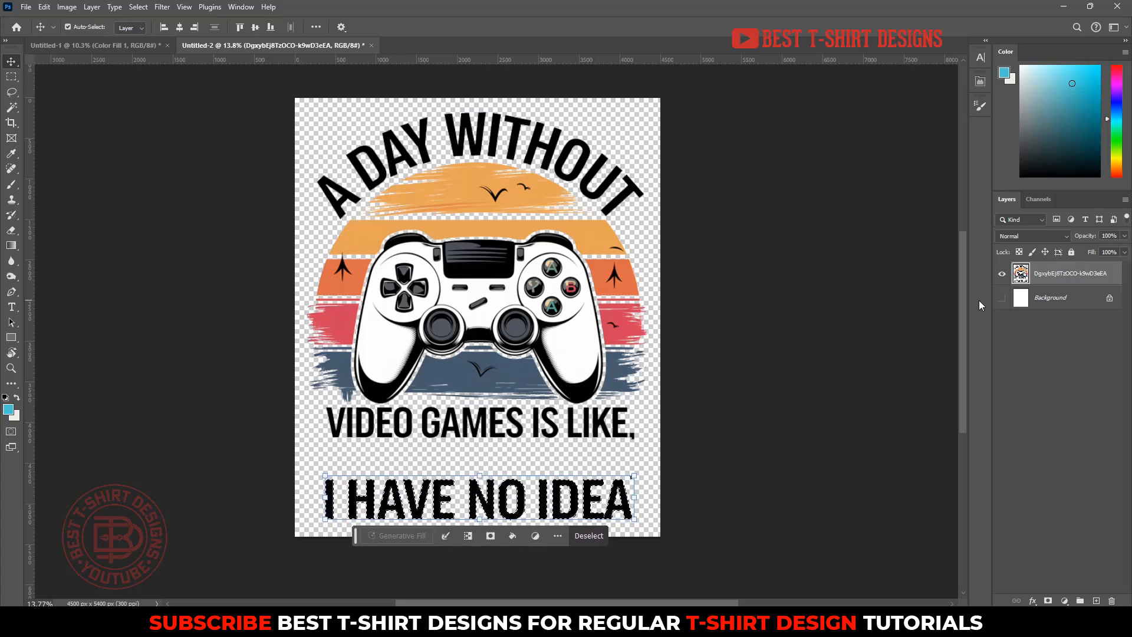
pyautogui.click(831, 447)
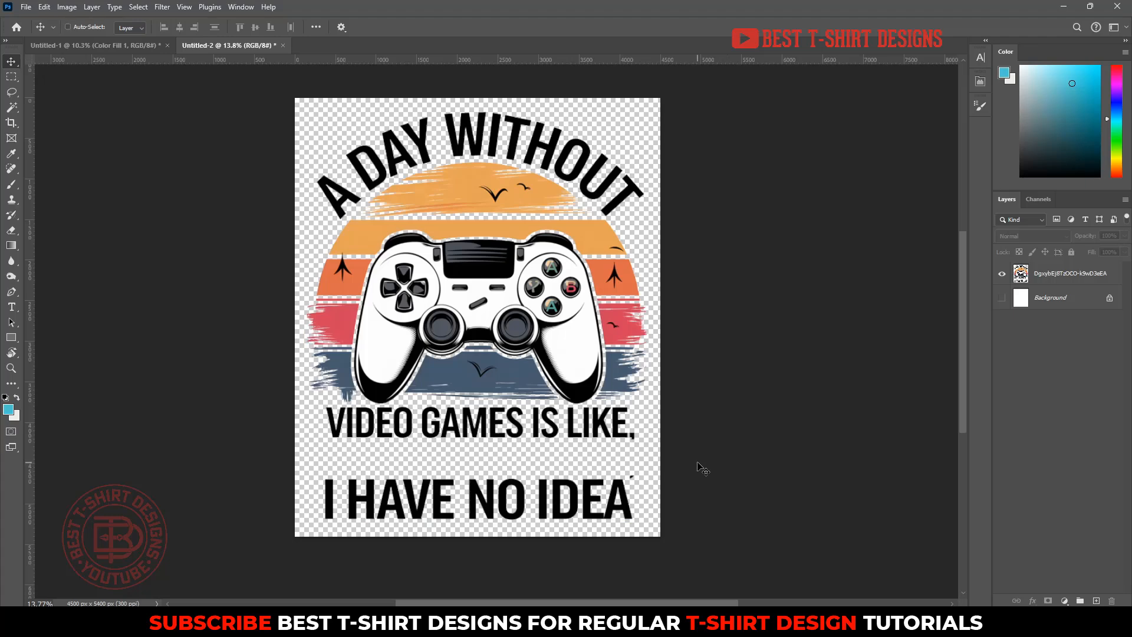
# Step: Undo the downward move of the bottom text line and its rectangular selection
pyautogui.hotkey('ctrl', 'z')
pyautogui.hotkey('ctrl', 'z')
pyautogui.hotkey('ctrl', 'z')
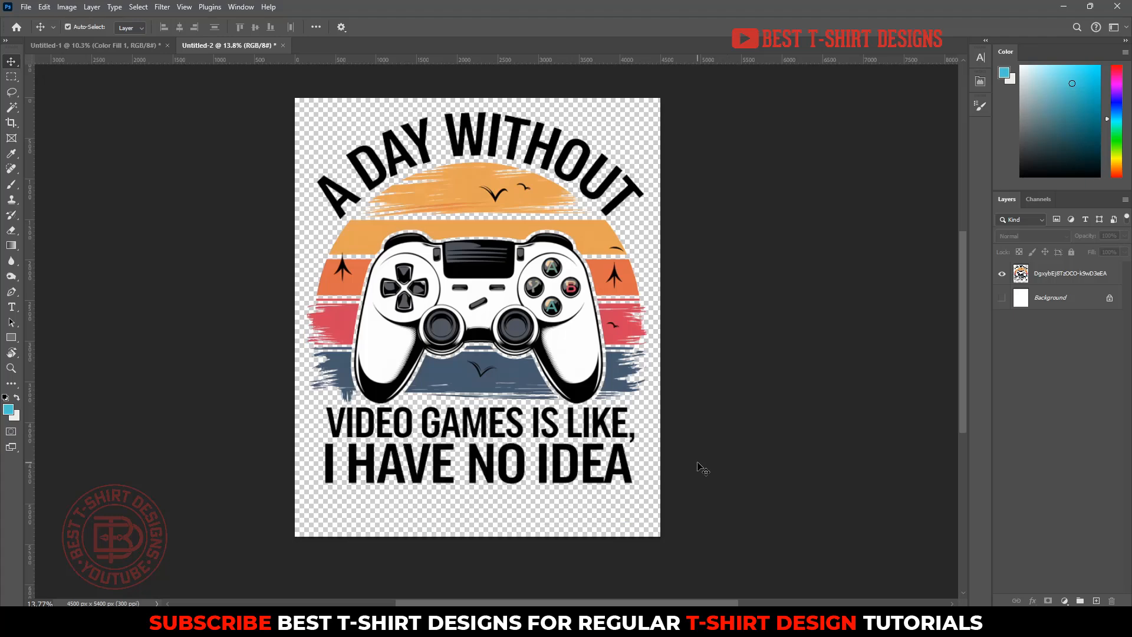
# Step: Lasso the "I HAVE NO IDEA" line on the artwork layer, move it down to leave room for another text line, and deselect
pyautogui.click(583, 480)
pyautogui.scroll(3, 506, 477)
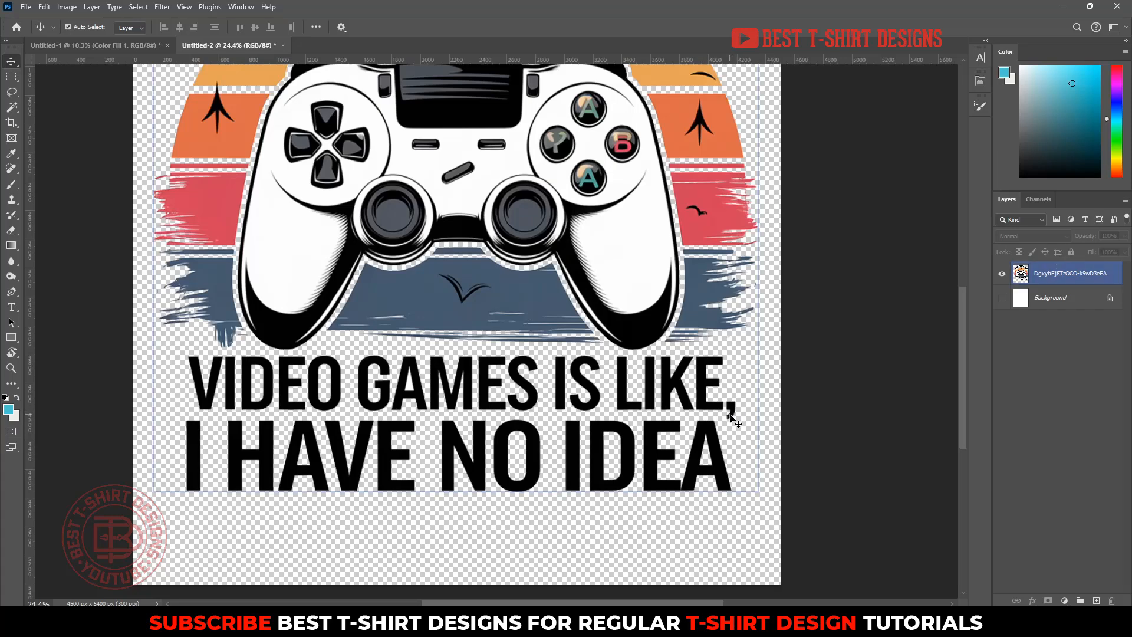
pyautogui.click(50, 124)
pyautogui.click(11, 92)
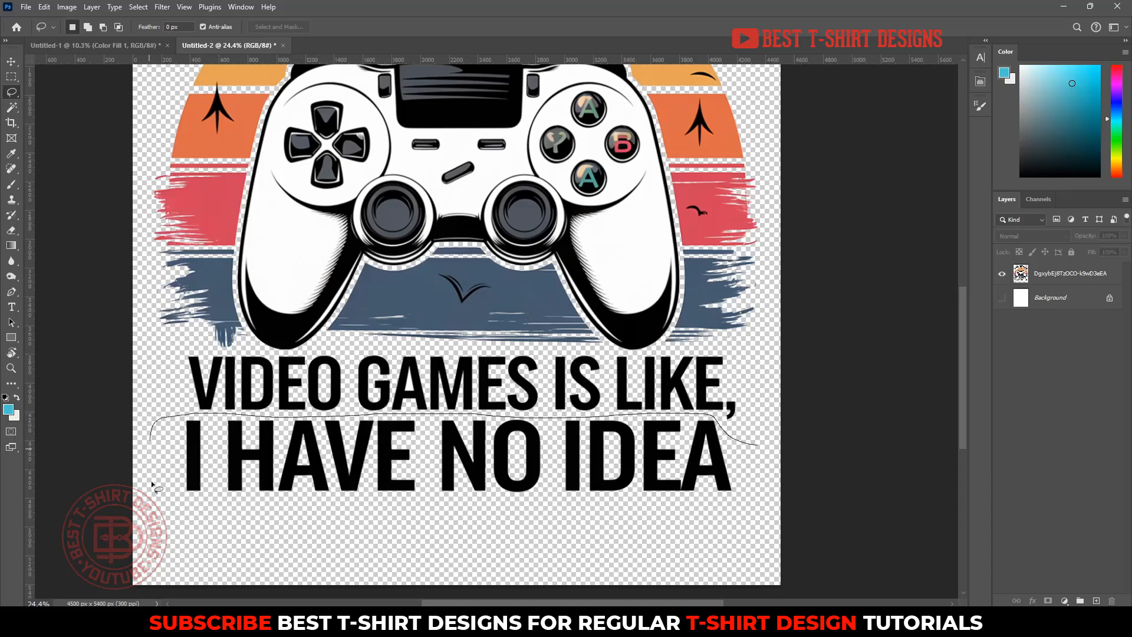
pyautogui.moveTo(152, 485)
pyautogui.mouseDown()
pyautogui.moveTo(663, 556)
pyautogui.moveTo(767, 502)
pyautogui.mouseUp()
pyautogui.press('v')
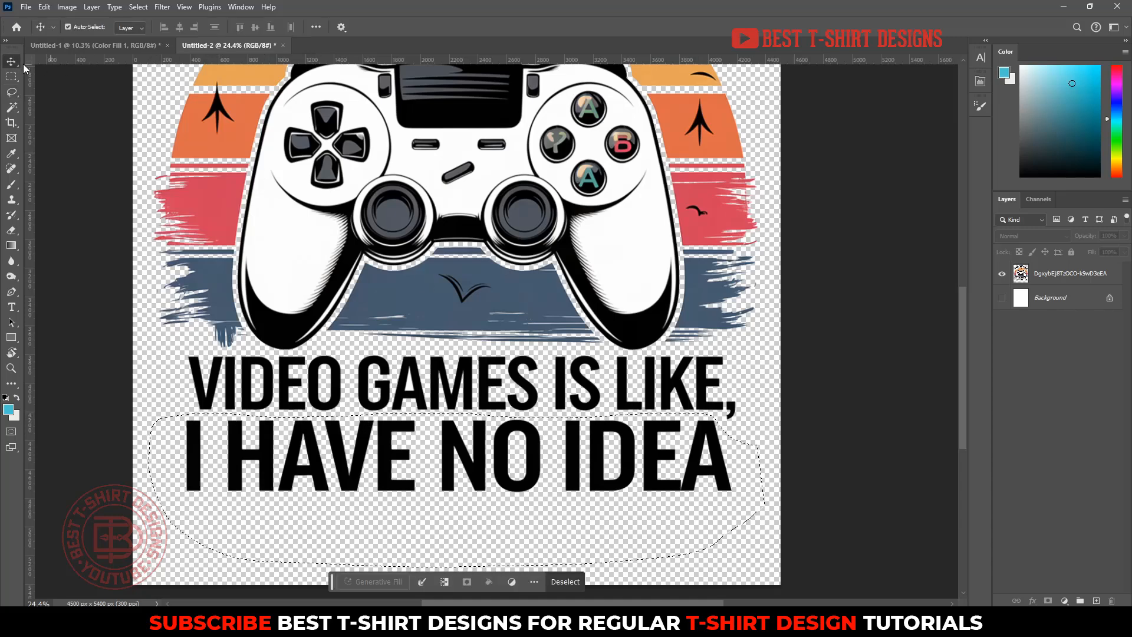
pyautogui.click(371, 378)
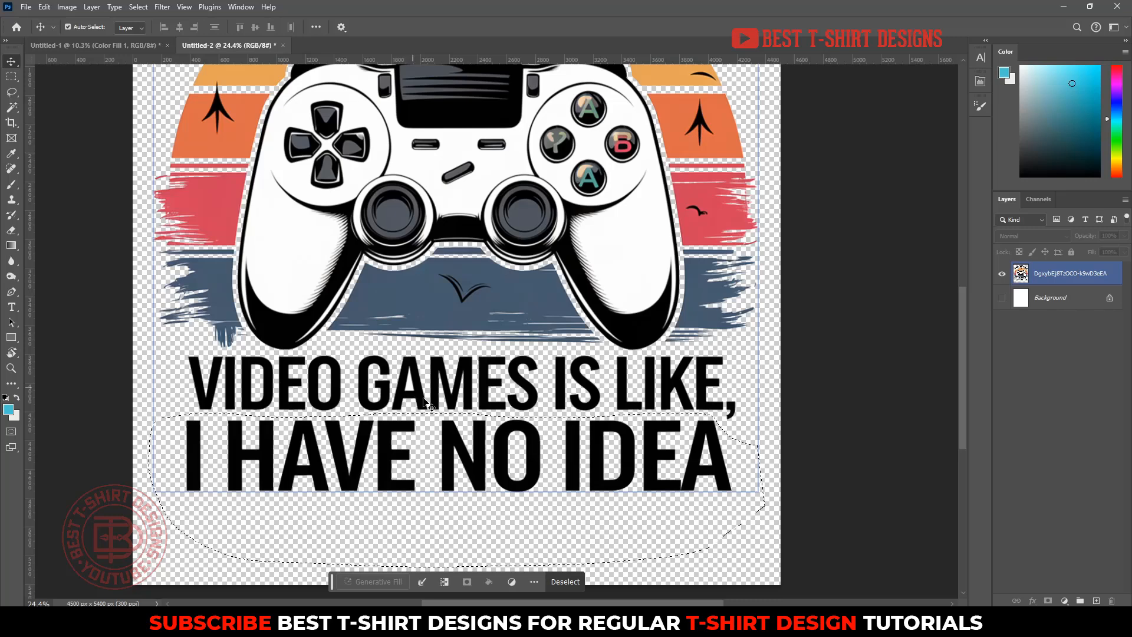
pyautogui.press('Down')
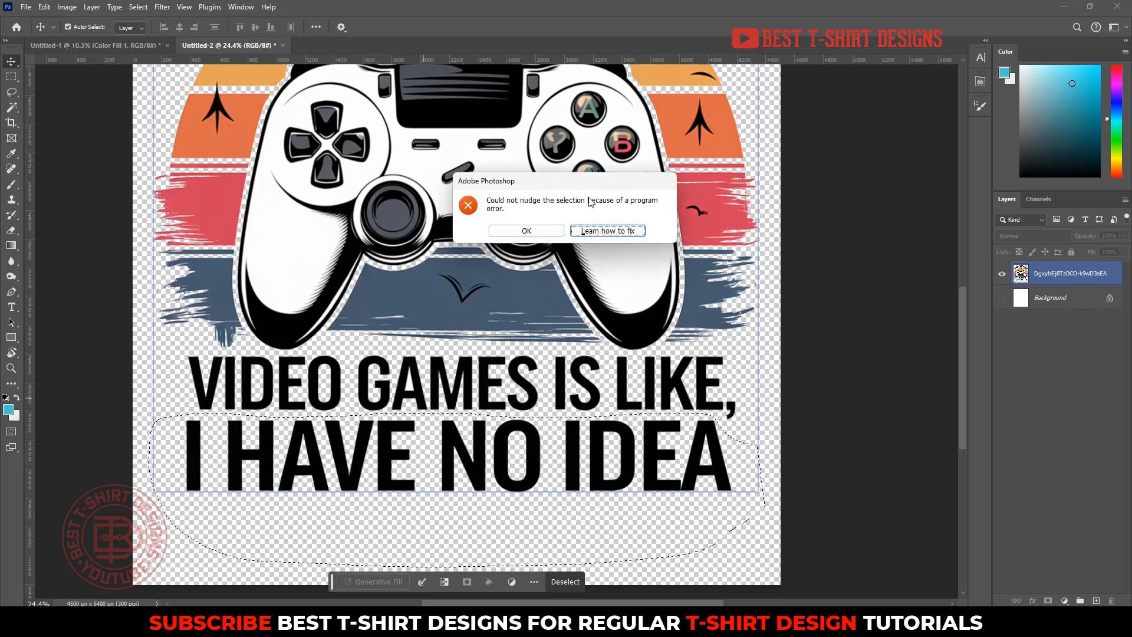
pyautogui.click(527, 231)
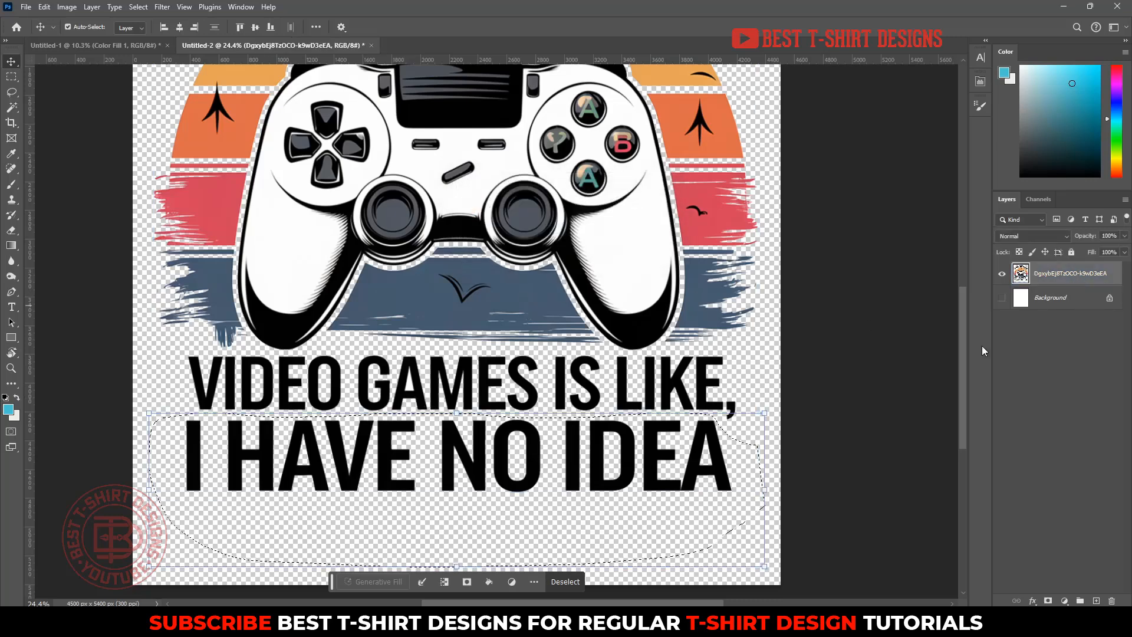
pyautogui.hotkey('shift', 'Down')
pyautogui.hotkey('shift', 'Down')
pyautogui.hotkey('shift', 'Down')
pyautogui.hotkey('shift', 'Down')
pyautogui.hotkey('shift', 'Down')
pyautogui.hotkey('shift', 'Down')
pyautogui.hotkey('shift', 'Down')
pyautogui.hotkey('shift', 'Down')
pyautogui.hotkey('shift', 'Down')
pyautogui.hotkey('shift', 'Down')
pyautogui.hotkey('shift', 'Down')
pyautogui.hotkey('shift', 'Down')
pyautogui.hotkey('shift', 'Down')
pyautogui.hotkey('shift', 'Down')
pyautogui.hotkey('shift', 'Down')
pyautogui.hotkey('shift', 'Down')
pyautogui.hotkey('shift', 'Down')
pyautogui.hotkey('shift', 'Down')
pyautogui.hotkey('shift', 'Down')
pyautogui.hotkey('shift', 'Down')
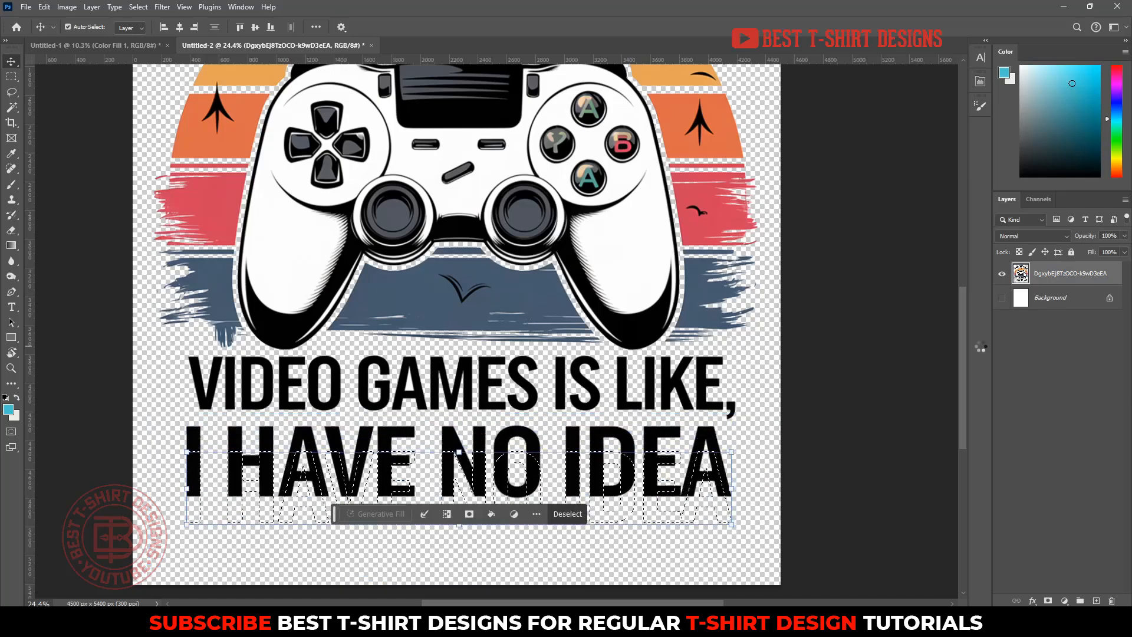
pyautogui.hotkey('shift', 'Down')
pyautogui.hotkey('shift', 'Down')
pyautogui.hotkey('shift', 'Down')
pyautogui.hotkey('shift', 'Down')
pyautogui.hotkey('shift', 'Down')
pyautogui.hotkey('shift', 'Down')
pyautogui.hotkey('shift', 'Down')
pyautogui.hotkey('shift', 'Down')
pyautogui.hotkey('shift', 'Down')
pyautogui.hotkey('shift', 'Down')
pyautogui.hotkey('shift', 'Down')
pyautogui.hotkey('shift', 'Down')
pyautogui.hotkey('shift', 'Down')
pyautogui.hotkey('shift', 'Down')
pyautogui.hotkey('shift', 'Down')
pyautogui.hotkey('shift', 'Down')
pyautogui.hotkey('shift', 'Down')
pyautogui.hotkey('shift', 'Down')
pyautogui.hotkey('shift', 'Down')
pyautogui.hotkey('shift', 'Down')
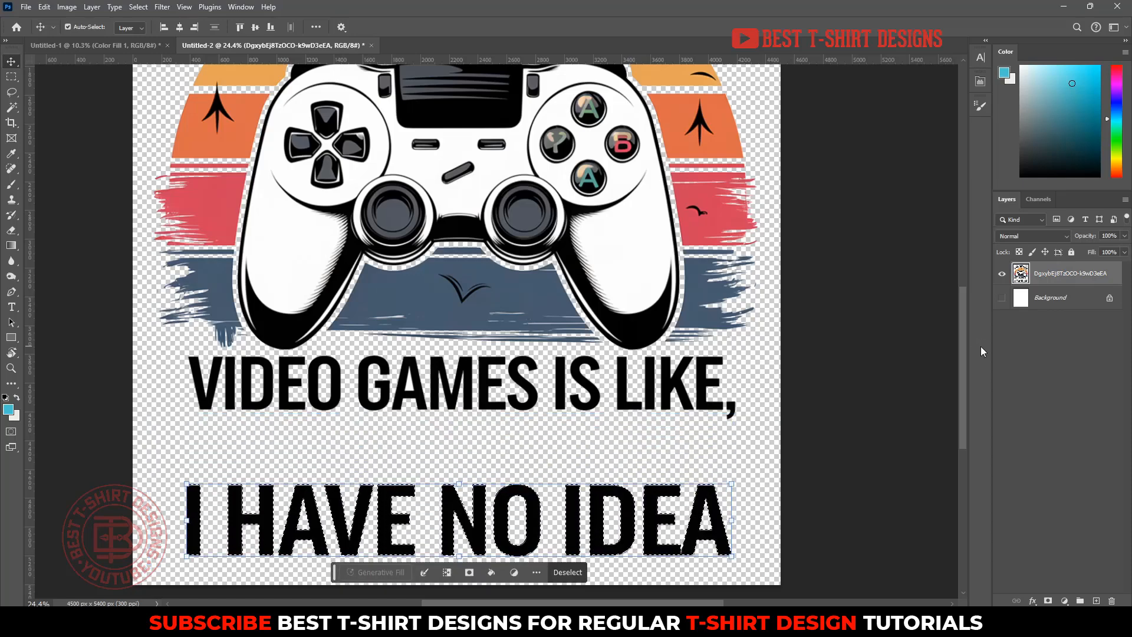
pyautogui.scroll(-5, 575, 390)
pyautogui.hotkey('shift', 'Up')
pyautogui.hotkey('shift', 'Up')
pyautogui.hotkey('shift', 'Up')
pyautogui.hotkey('shift', 'Up')
pyautogui.hotkey('shift', 'Up')
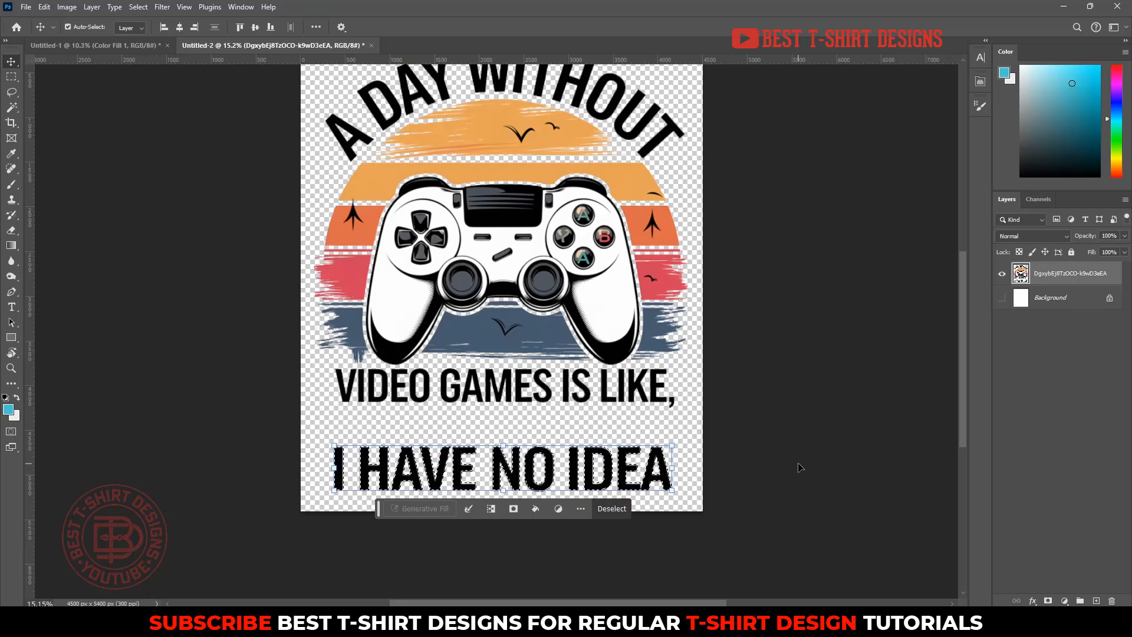
pyautogui.hotkey('ctrl', 'd')
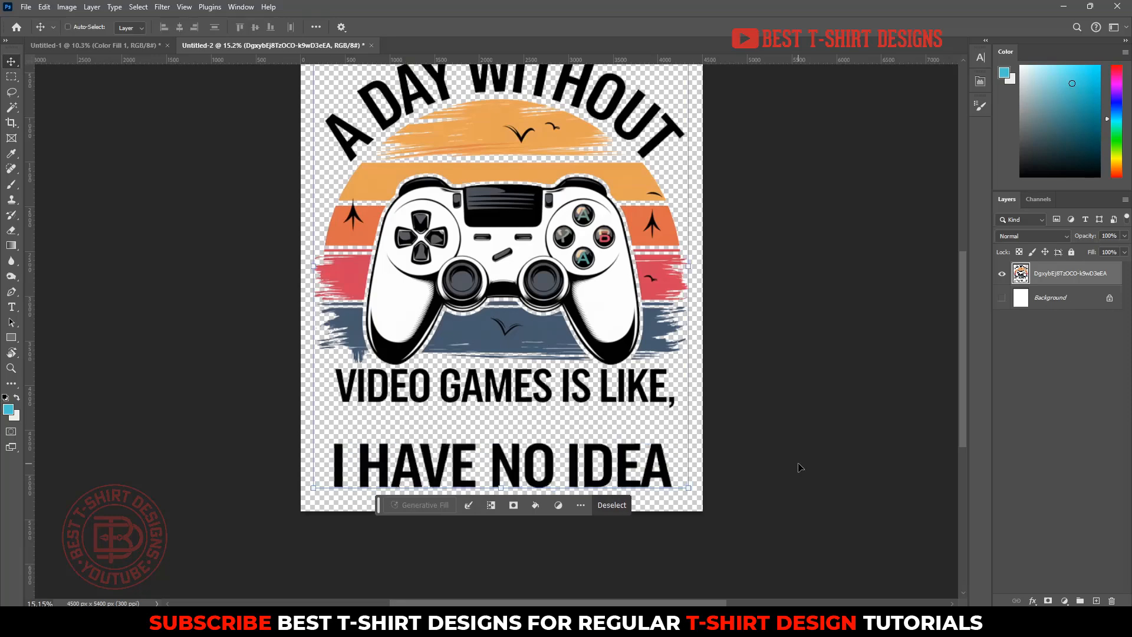
pyautogui.click(775, 457)
# Step: Add the text "JUST KIDDING" in the gap between "VIDEO GAMES IS LIKE," and "I HAVE NO IDEA"
pyautogui.press('t')
pyautogui.click(399, 431)
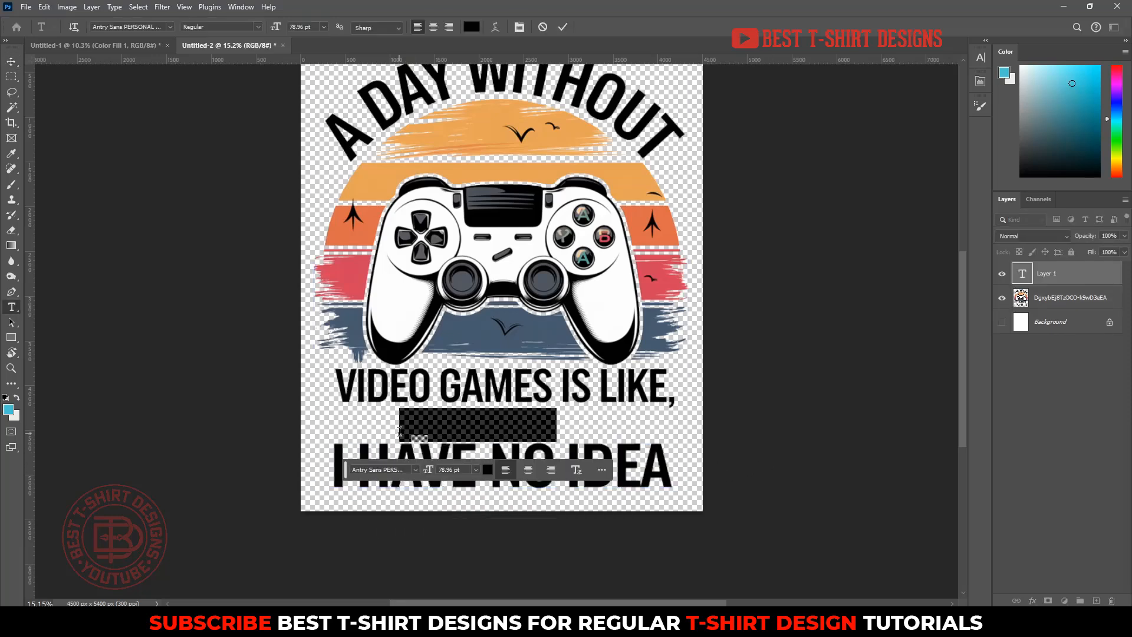
pyautogui.write('JUST KIDDING')
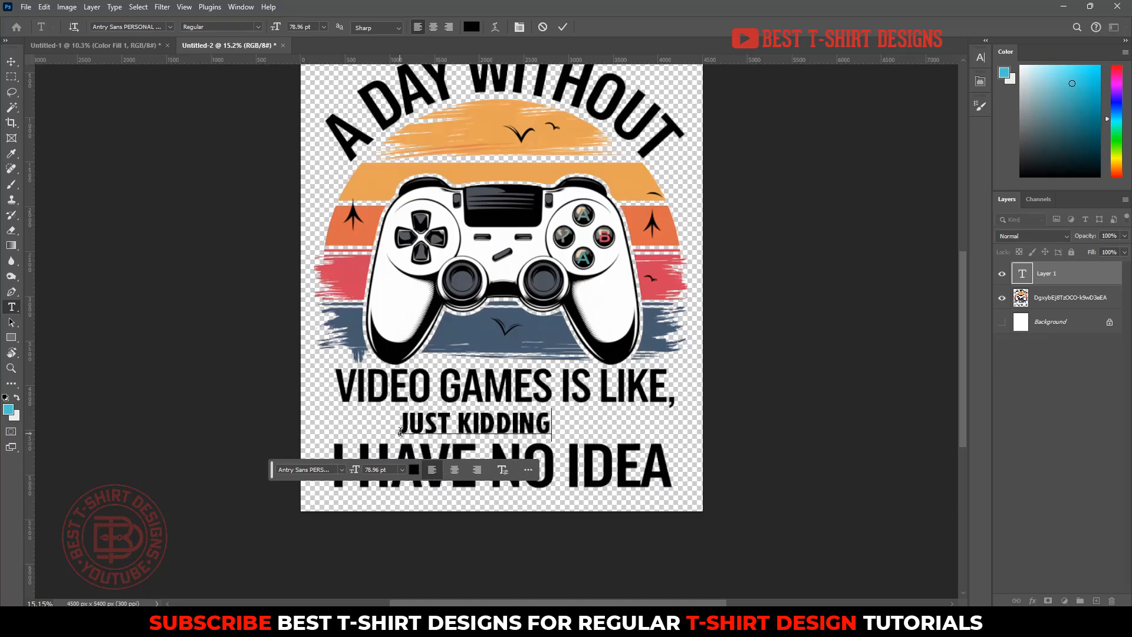
pyautogui.click(11, 62)
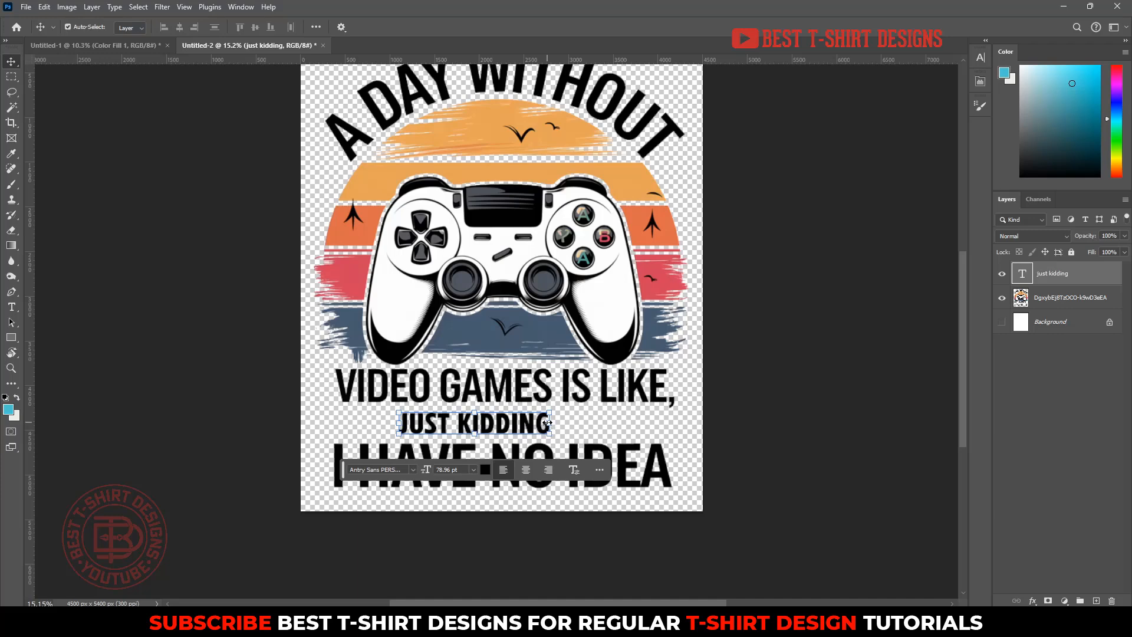
# Step: Enlarge the "JUST KIDDING" text to about 99 pt within the gap between the two lines
pyautogui.moveTo(553, 423); pyautogui.dragTo(587, 425)
pyautogui.press('Return')
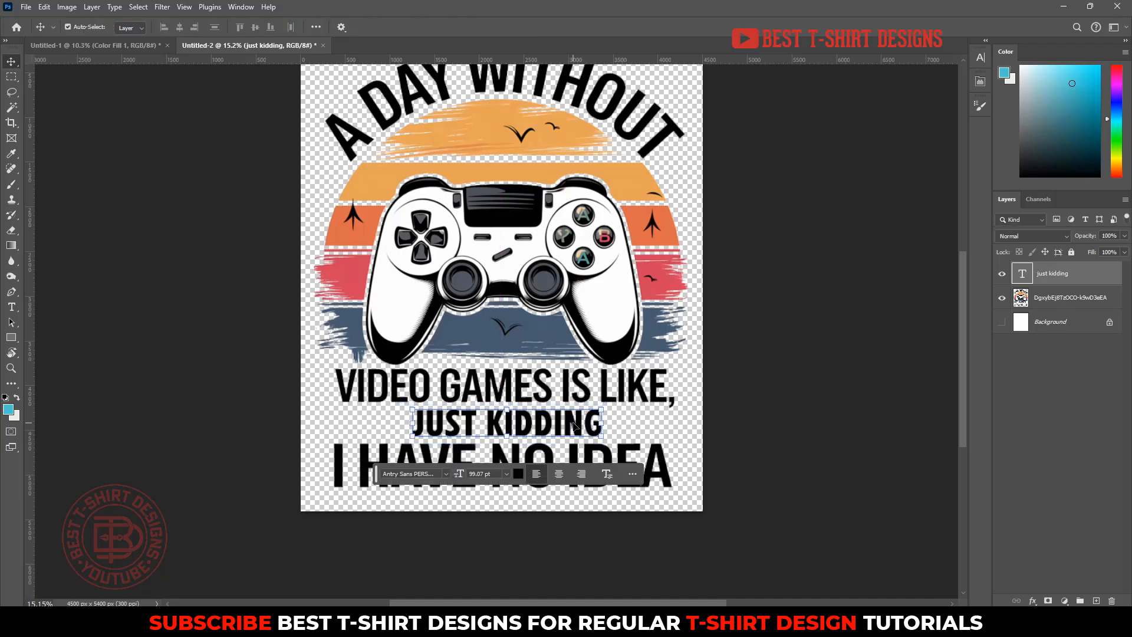
pyautogui.click(224, 443)
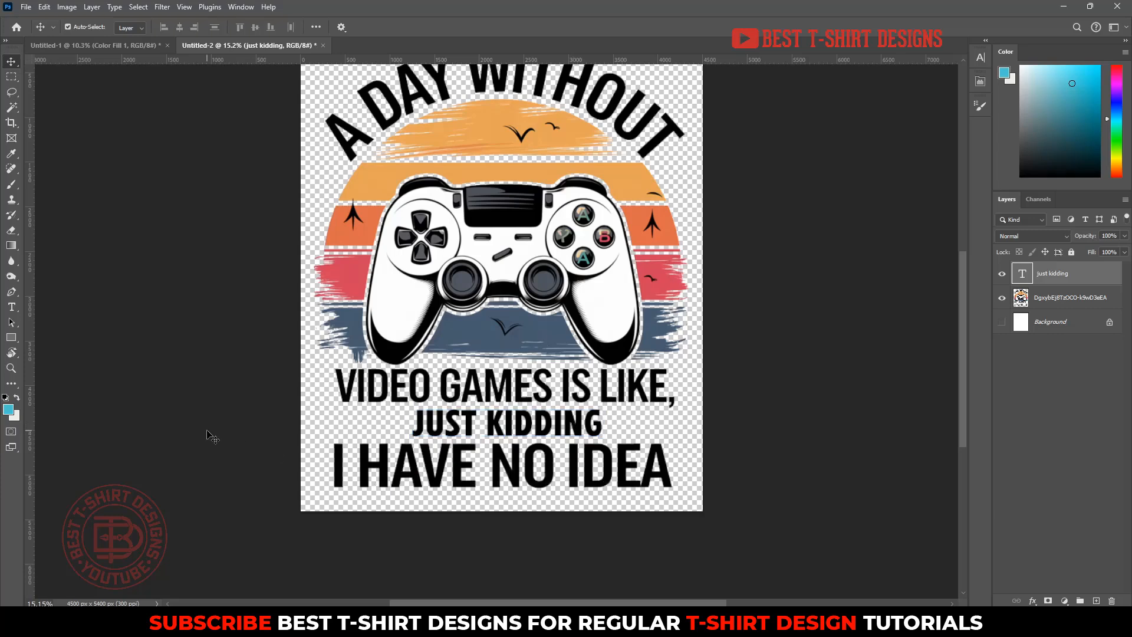
# Step: Center the "JUST KIDDING" text horizontally on the canvas
pyautogui.click(566, 432)
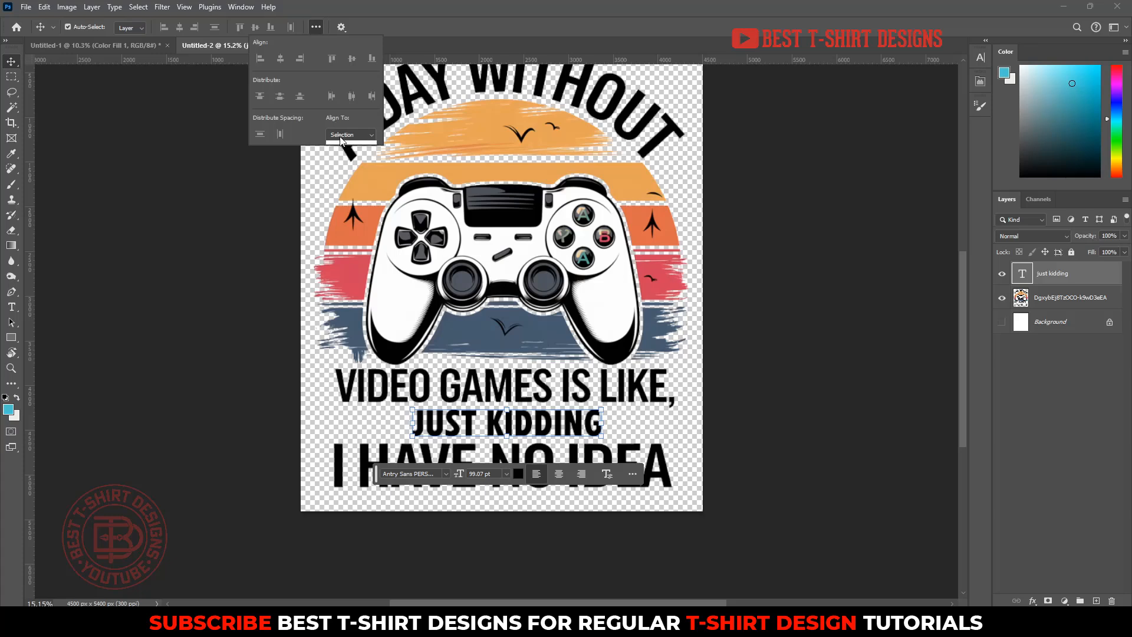
pyautogui.click(342, 149)
pyautogui.click(280, 57)
pyautogui.click(177, 300)
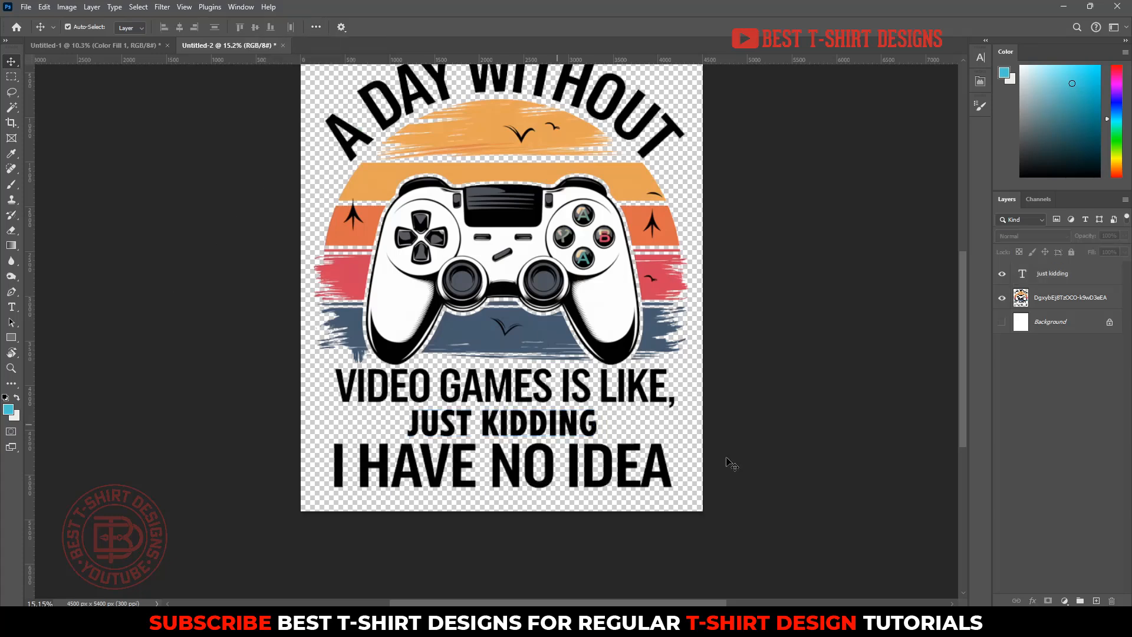
pyautogui.scroll(3, 747, 465)
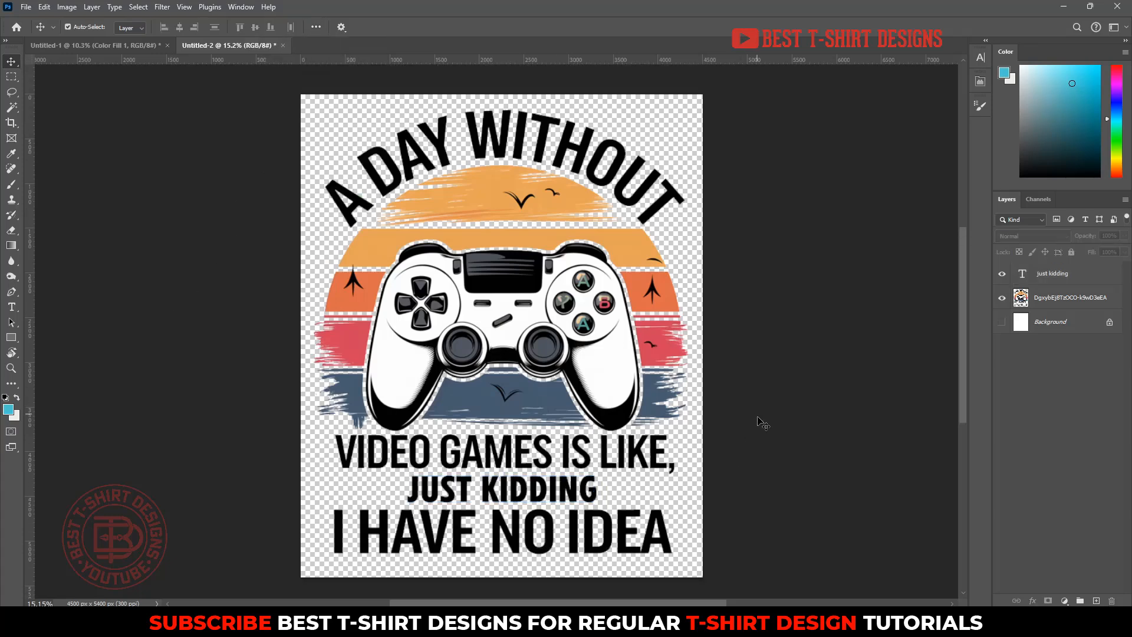
pyautogui.click(450, 163)
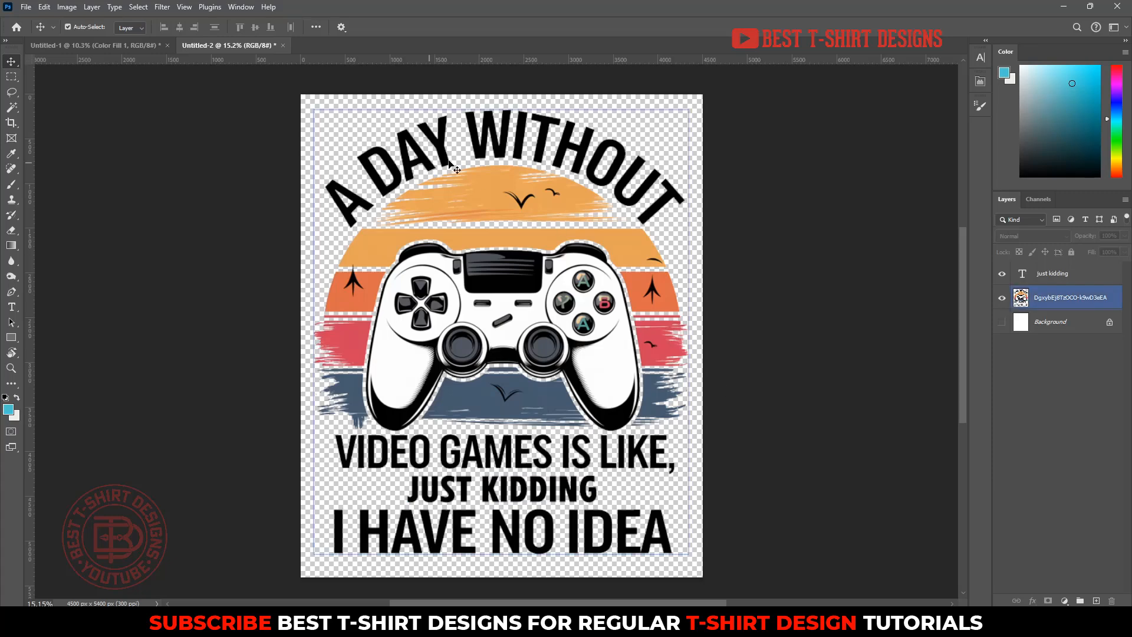
pyautogui.click(776, 407)
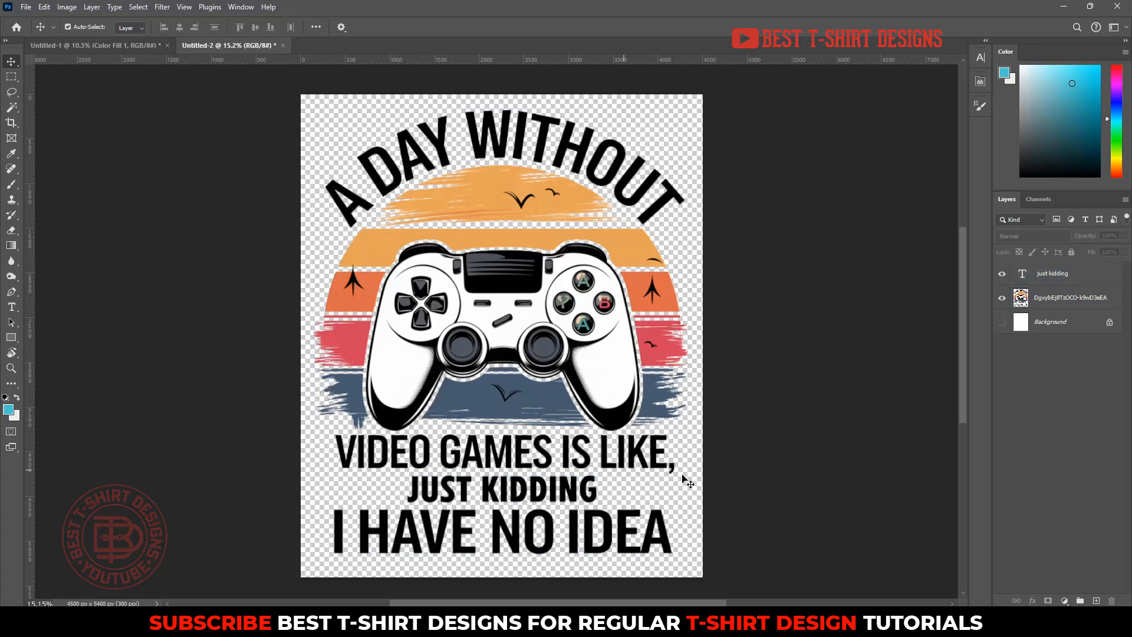
pyautogui.scroll(-1, 742, 481)
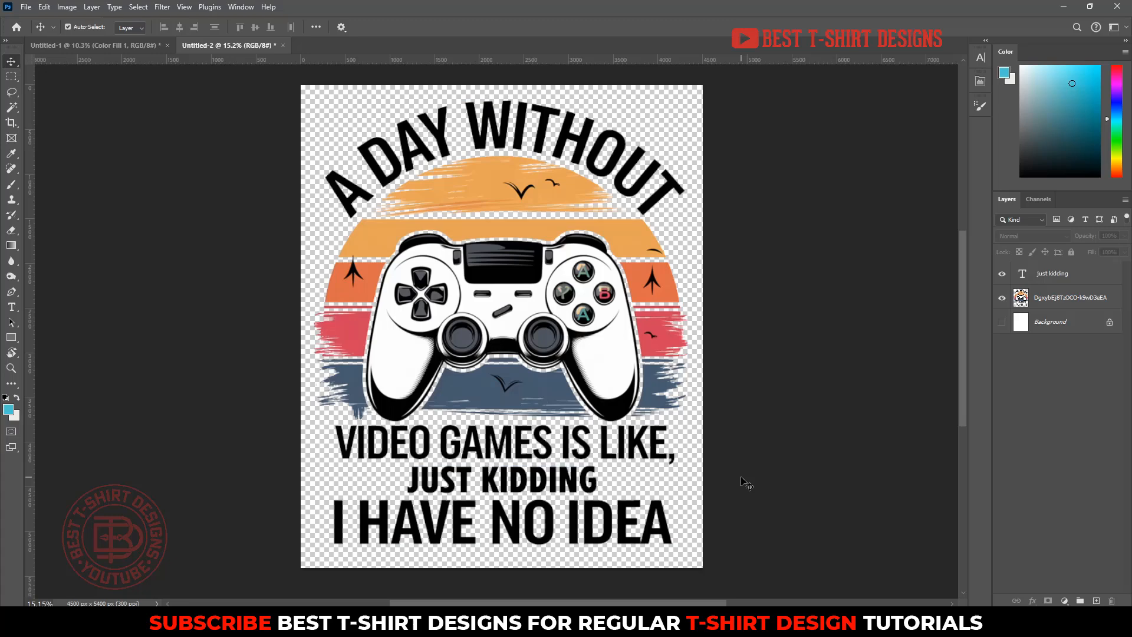
# Step: Add a black (000000) solid color fill layer directly above the Background layer
pyautogui.click(1029, 331)
pyautogui.click(1064, 601)
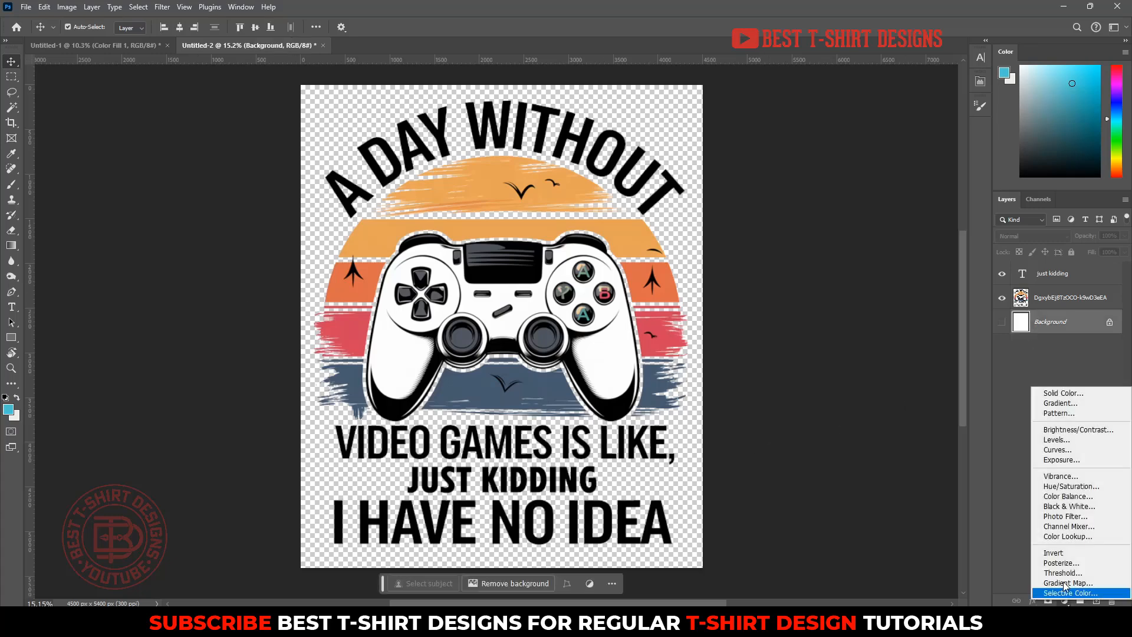
pyautogui.click(1065, 392)
pyautogui.write('000000')
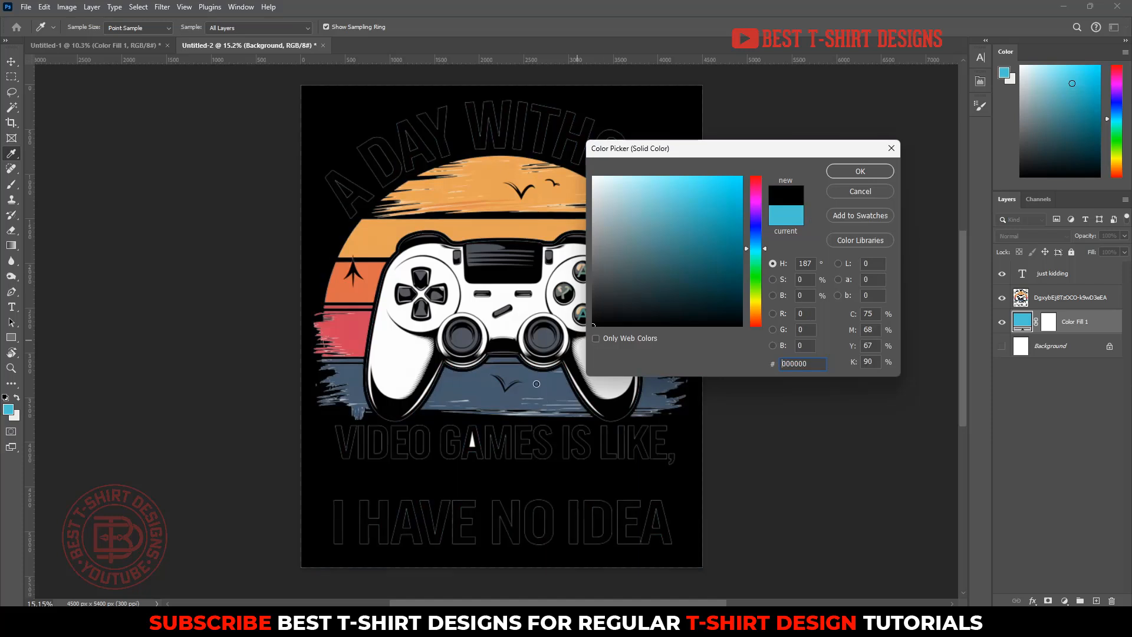
pyautogui.click(860, 171)
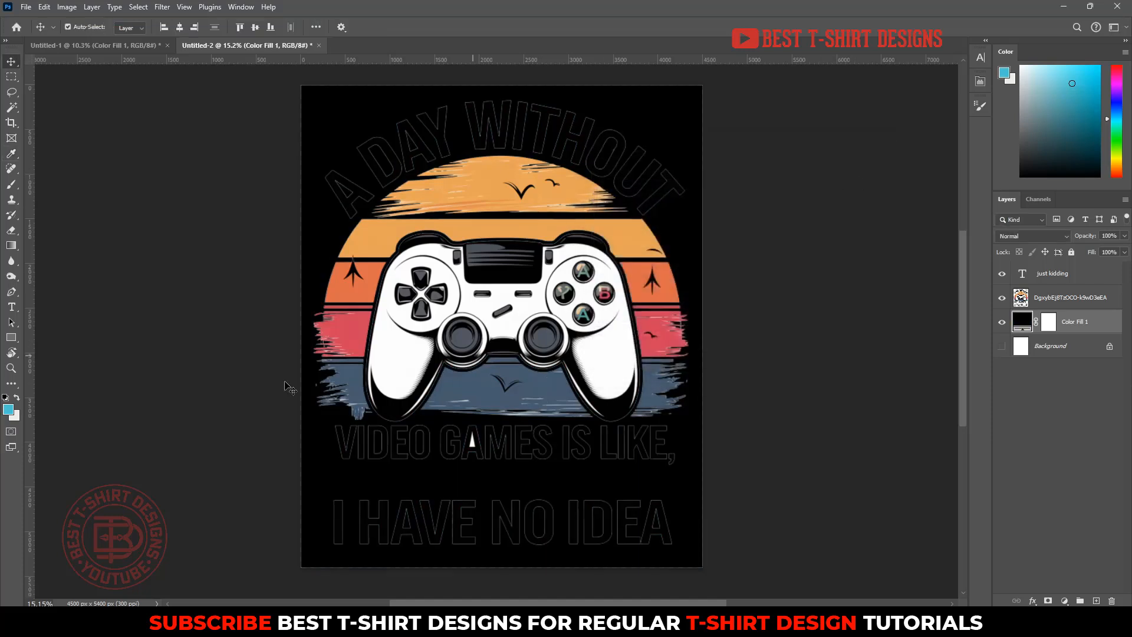
# Step: Select the leftover white inside the "A" of "GAMES" with the Magic Wand and delete it from the artwork layer
pyautogui.click(12, 93)
pyautogui.click(12, 108)
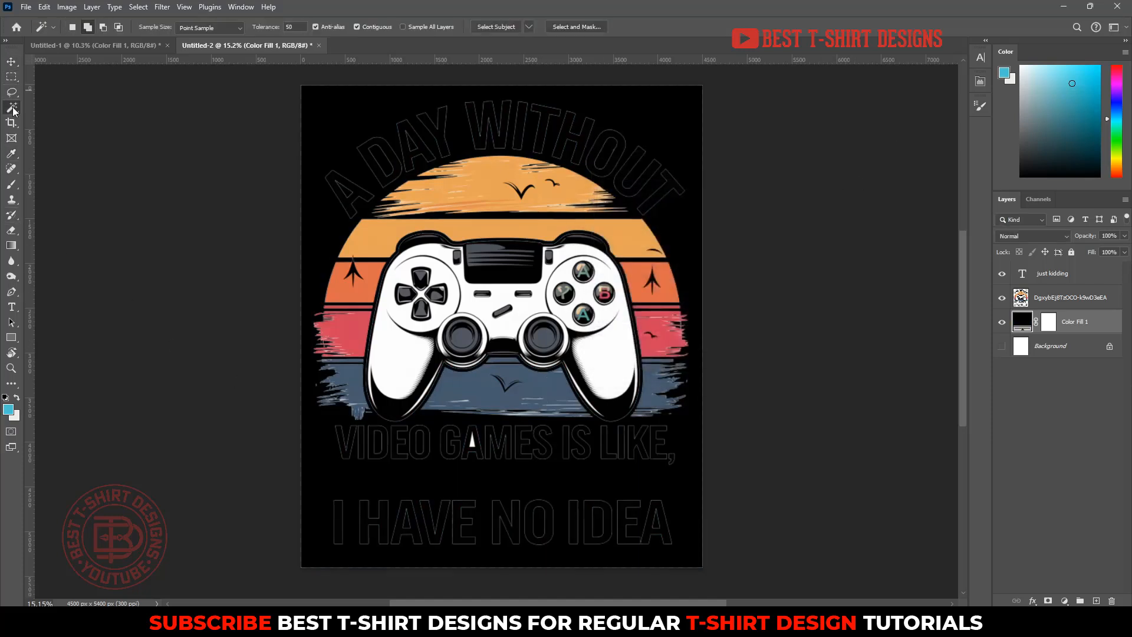
pyautogui.scroll(4, 469, 457)
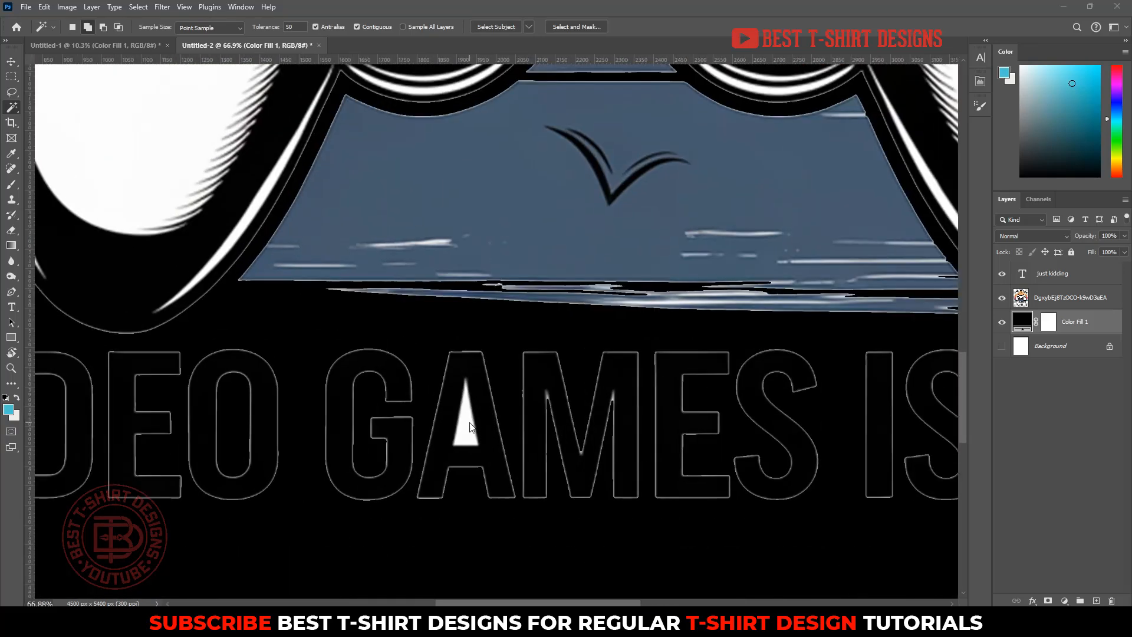
pyautogui.click(471, 428)
pyautogui.press('Return')
pyautogui.click(1071, 297)
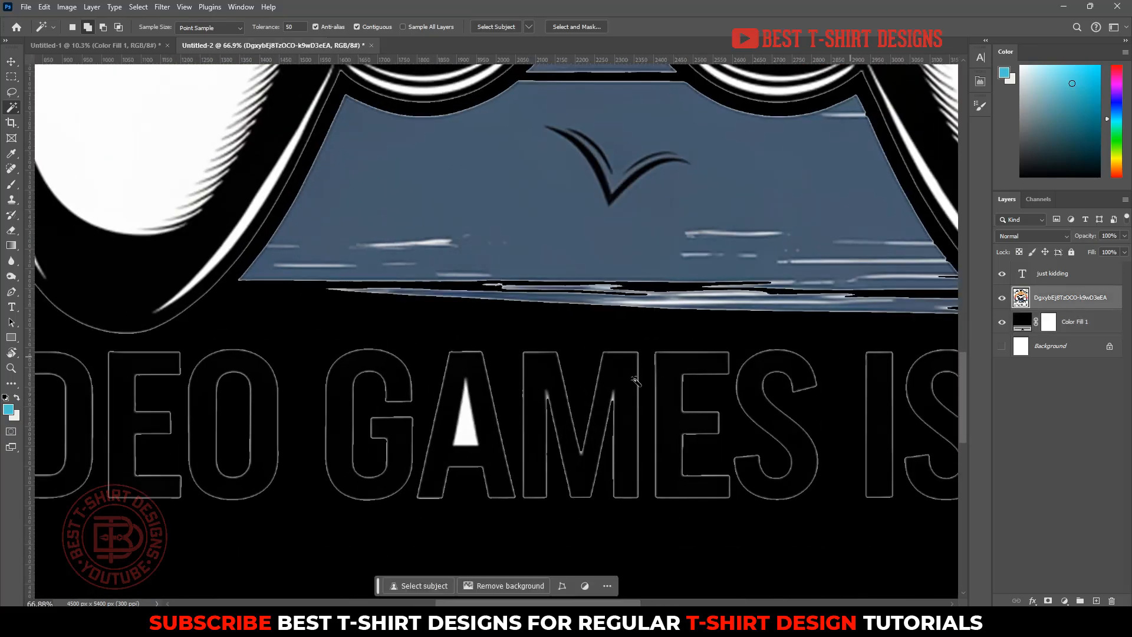
pyautogui.click(465, 435)
pyautogui.press('Delete')
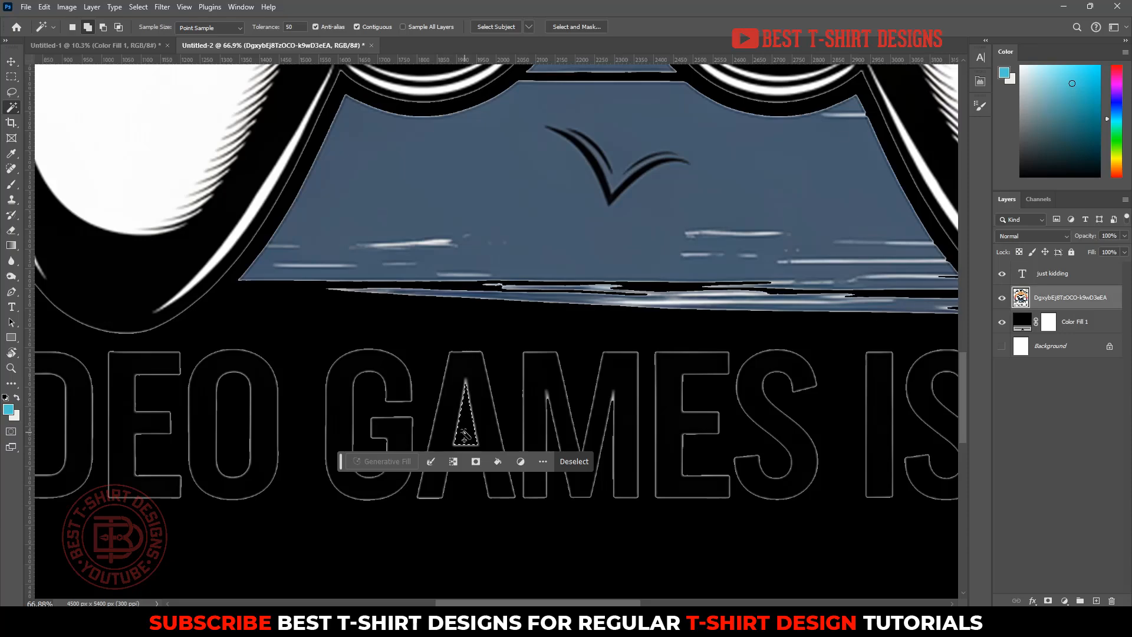
# Step: Clear the selection around the lettering and hide the black Color Fill 1 layer
pyautogui.hotkey('ctrl', 'd')
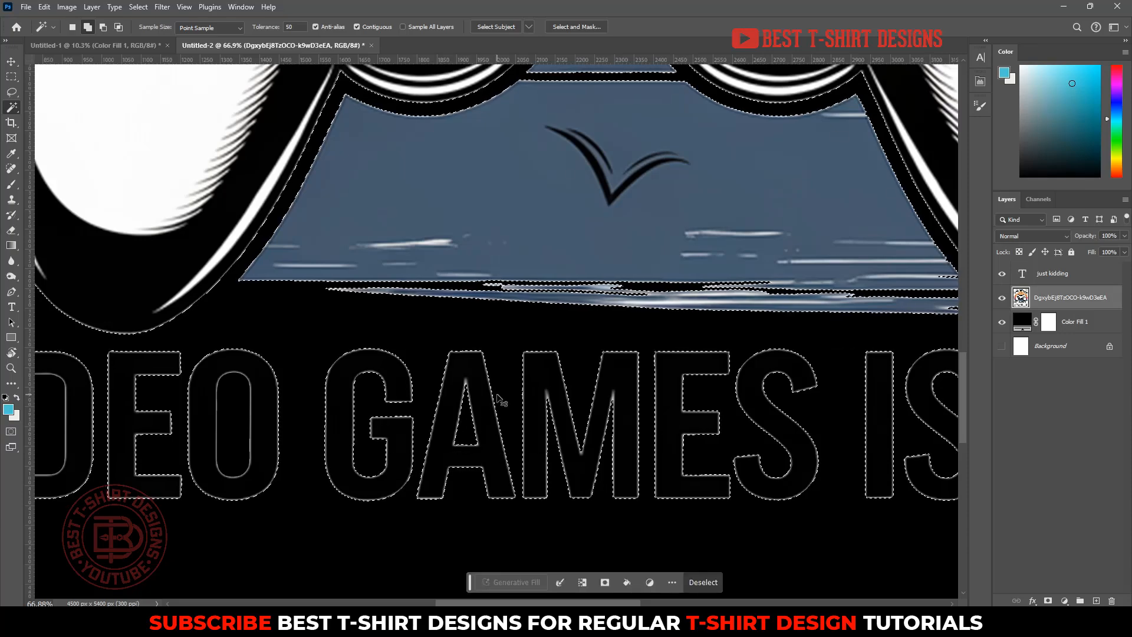
pyautogui.scroll(-3, 497, 394)
pyautogui.scroll(-2, 493, 401)
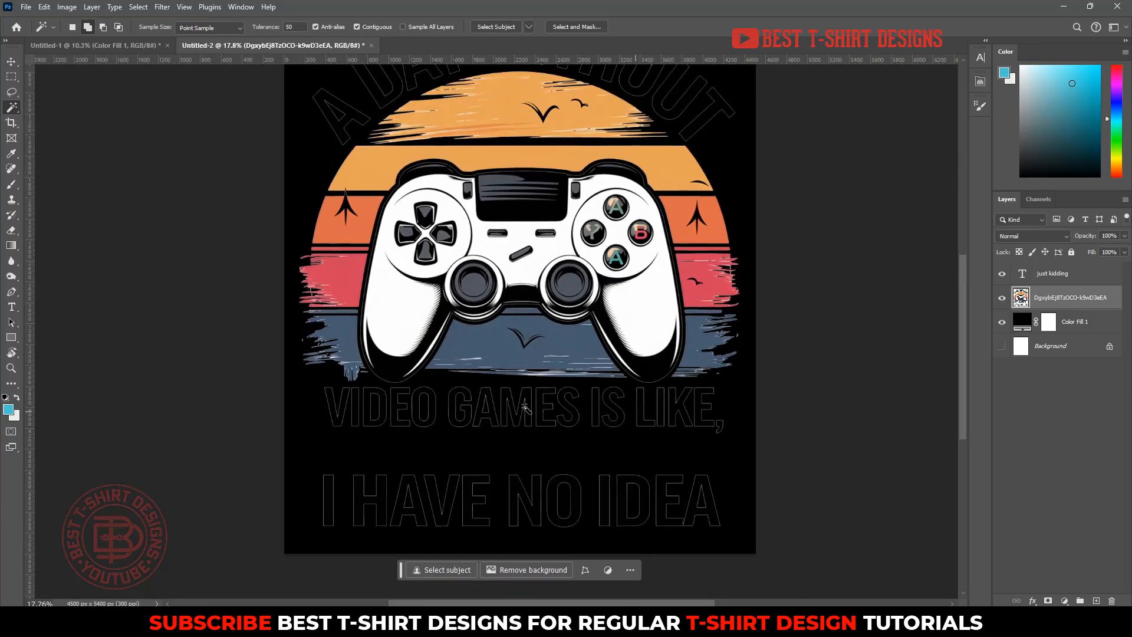
pyautogui.scroll(-1, 463, 408)
pyautogui.scroll(1, 737, 341)
pyautogui.press('v')
pyautogui.click(771, 352)
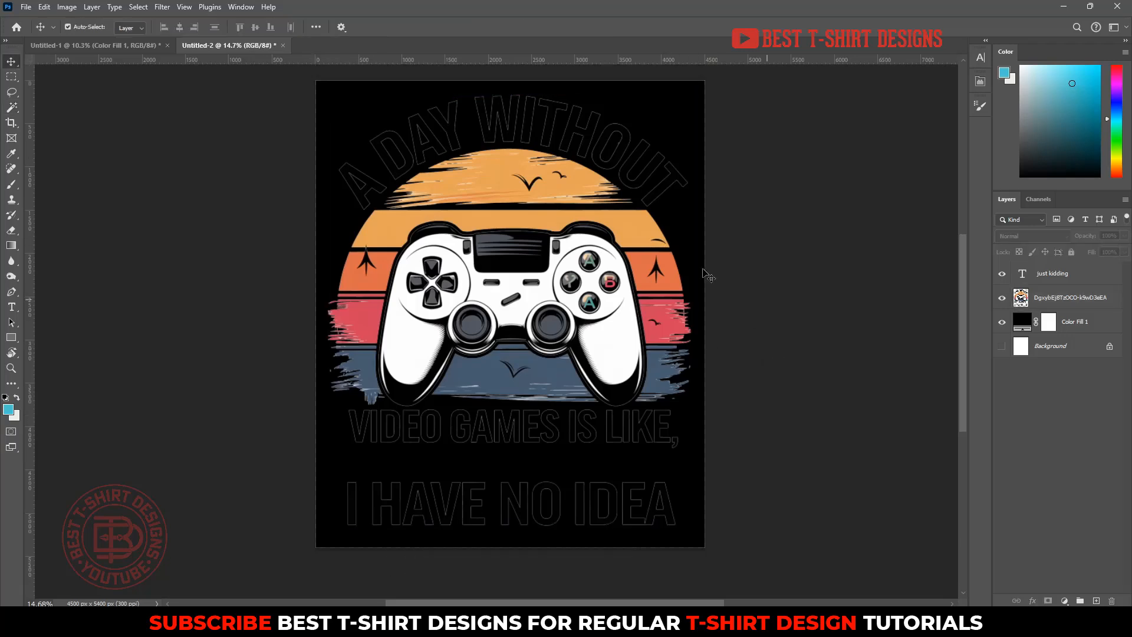
pyautogui.scroll(2, 500, 101)
pyautogui.scroll(-2, 449, 102)
pyautogui.click(1002, 322)
# Step: Rasterize the "just kidding" text layer
pyautogui.click(1051, 277)
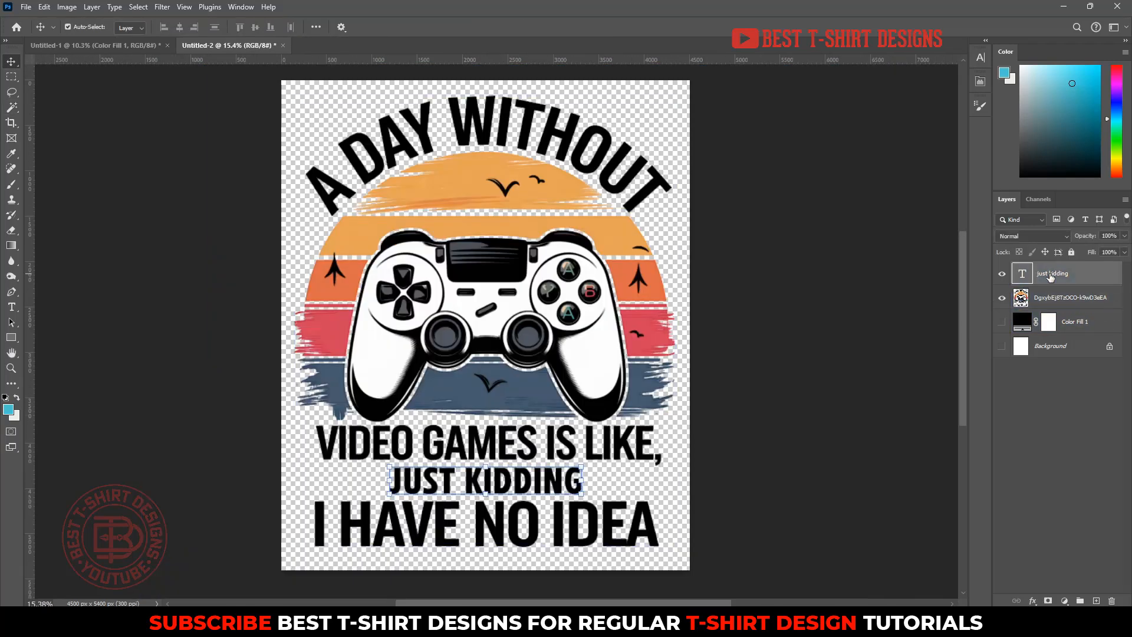
pyautogui.rightClick(1050, 277)
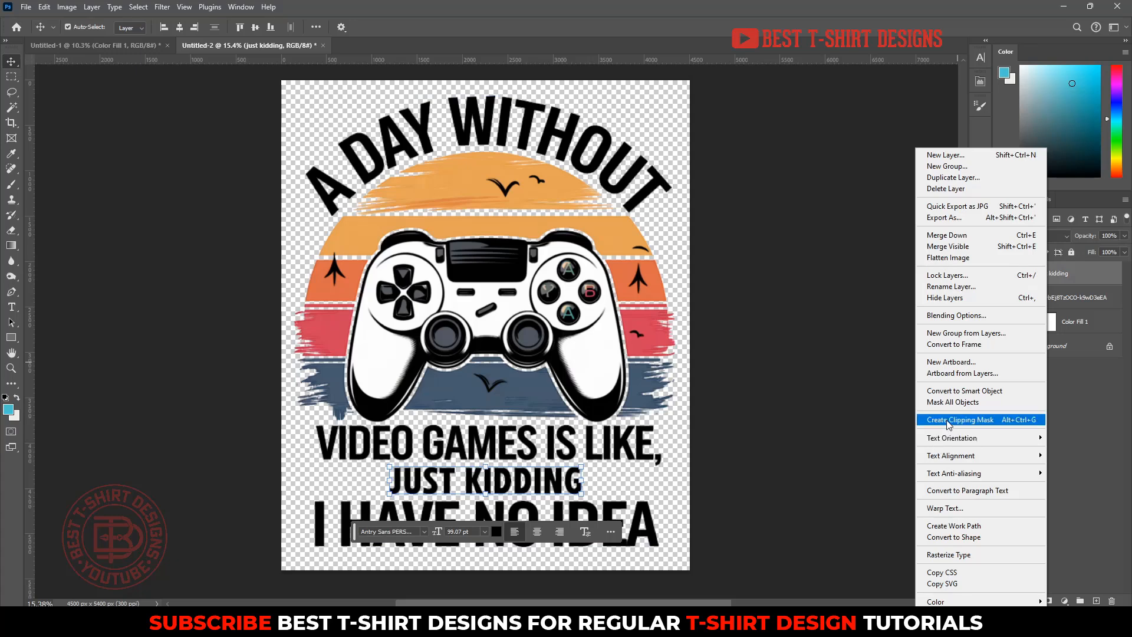
pyautogui.click(948, 555)
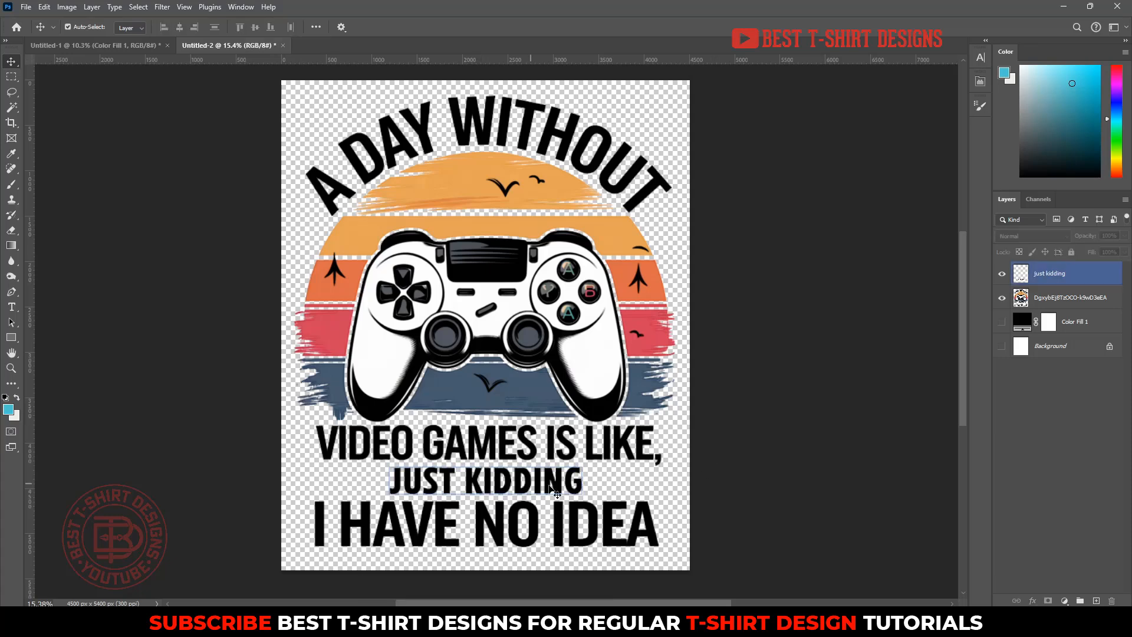
# Step: Merge the rasterized "just kidding" layer with the artwork layer and check the merged layer by toggling its visibility
pyautogui.click(1059, 282)
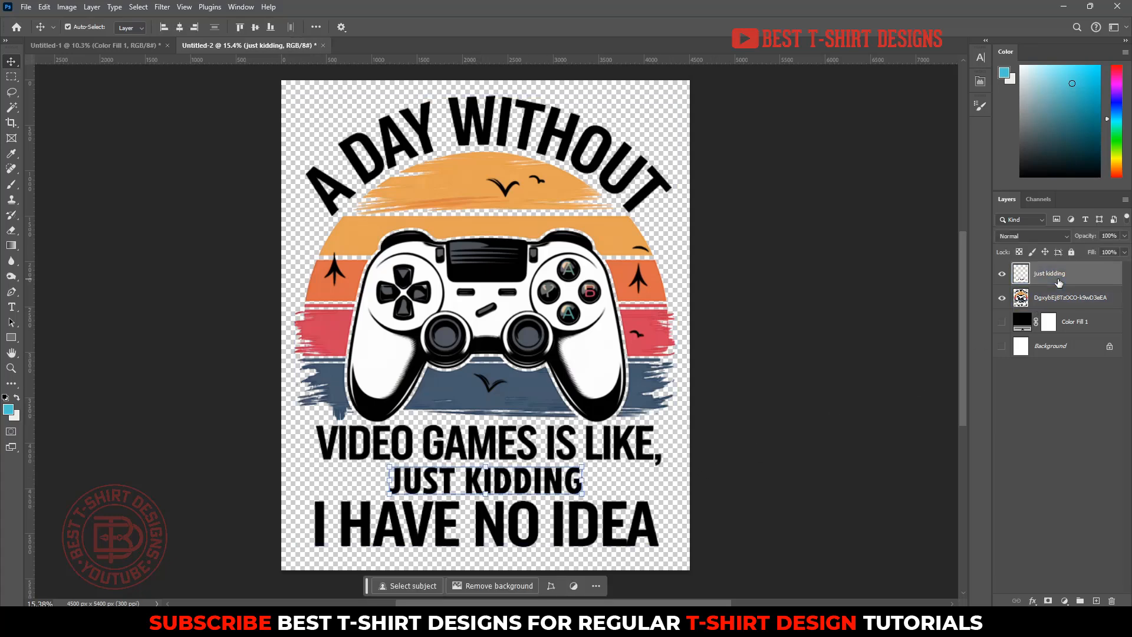
pyautogui.keyDown('shift'); pyautogui.click(1055, 298); pyautogui.keyUp('shift')
pyautogui.rightClick(1056, 274)
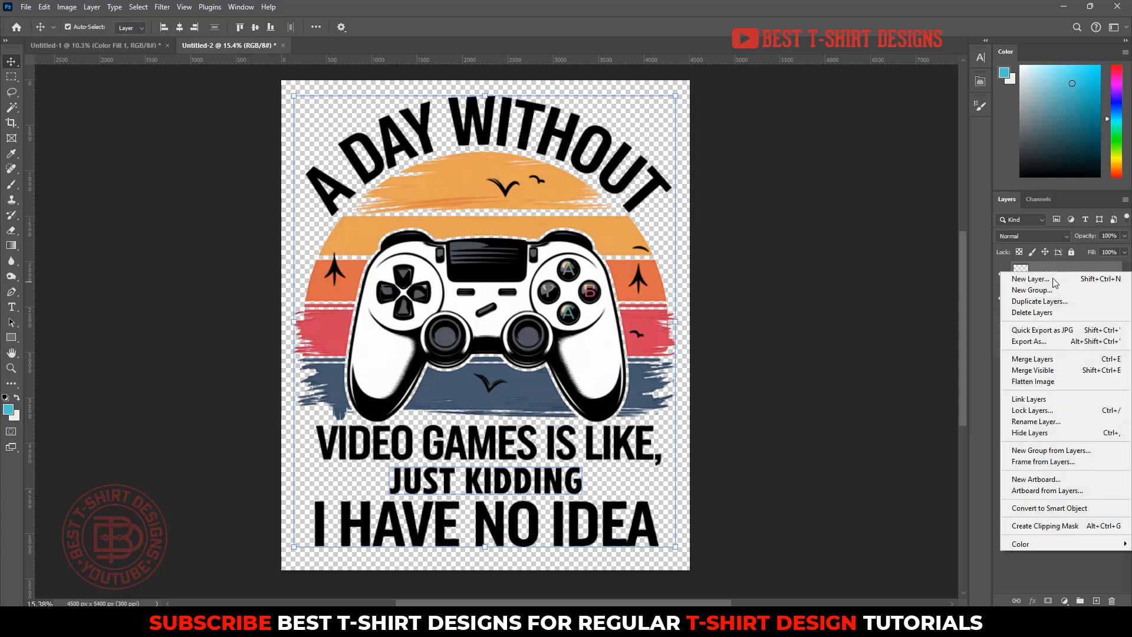
pyautogui.click(1042, 361)
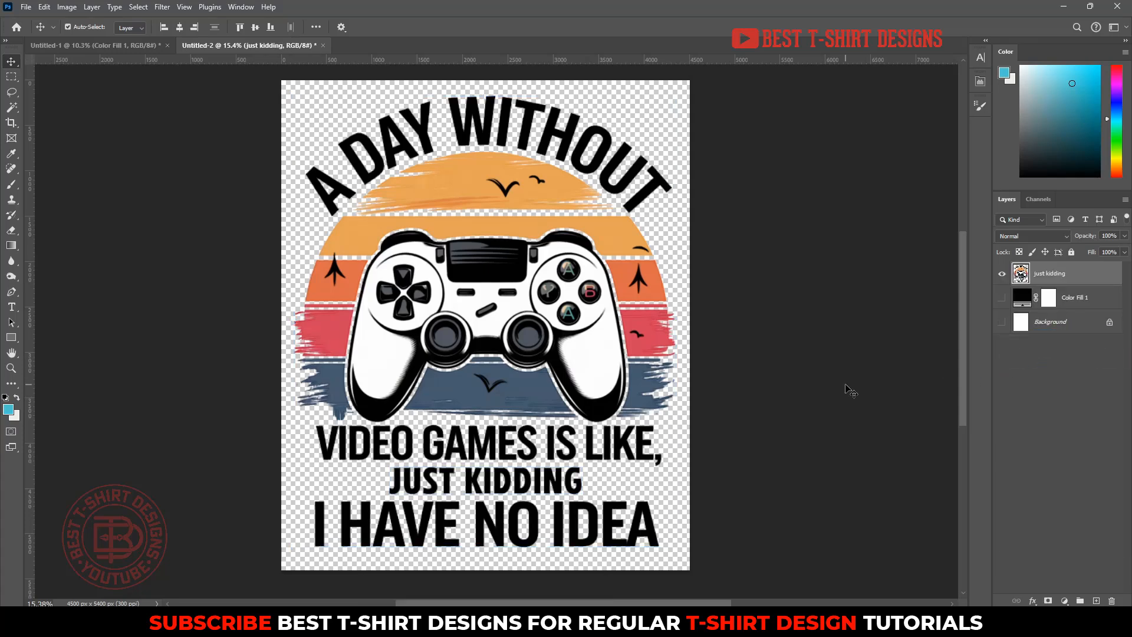
pyautogui.click(1038, 276)
pyautogui.click(1002, 274)
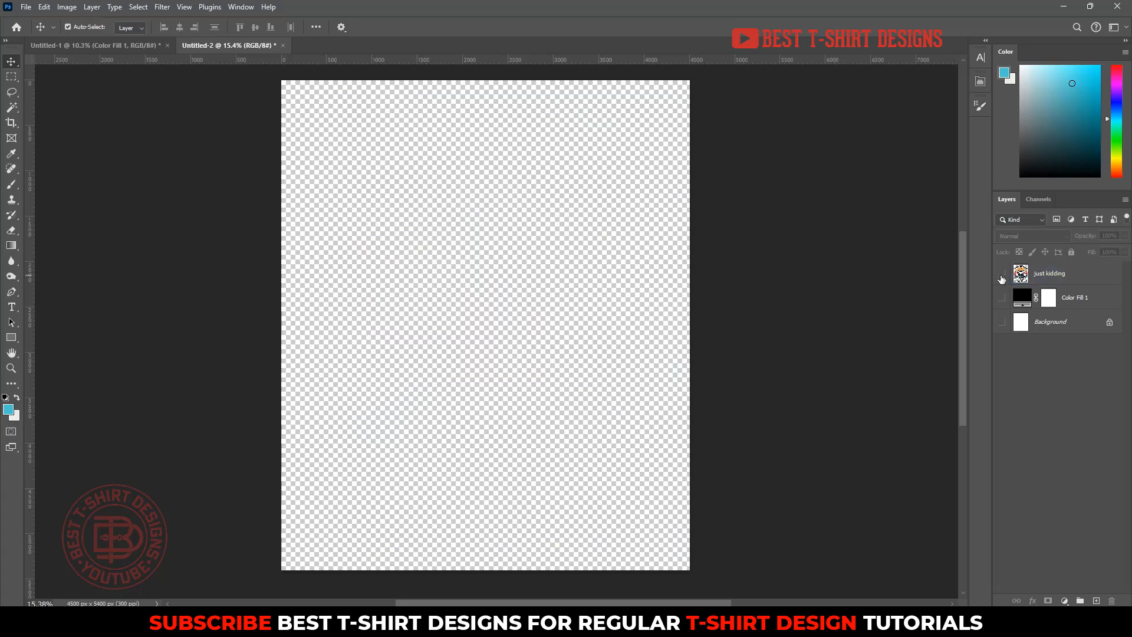
pyautogui.click(1002, 276)
pyautogui.click(805, 425)
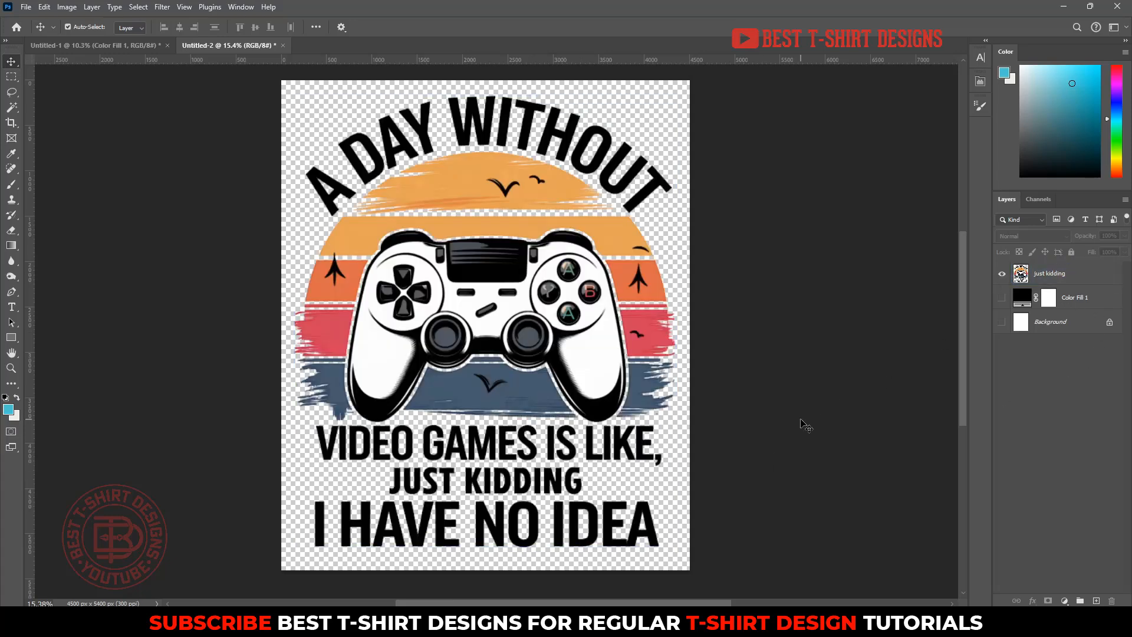
# Step: Enlarge the merged design so it extends nearly to the canvas edges and apply the transform
pyautogui.click(540, 381)
pyautogui.moveTo(485, 550); pyautogui.dragTo(485, 562)
pyautogui.moveTo(485, 95); pyautogui.dragTo(487, 87)
pyautogui.press('Return')
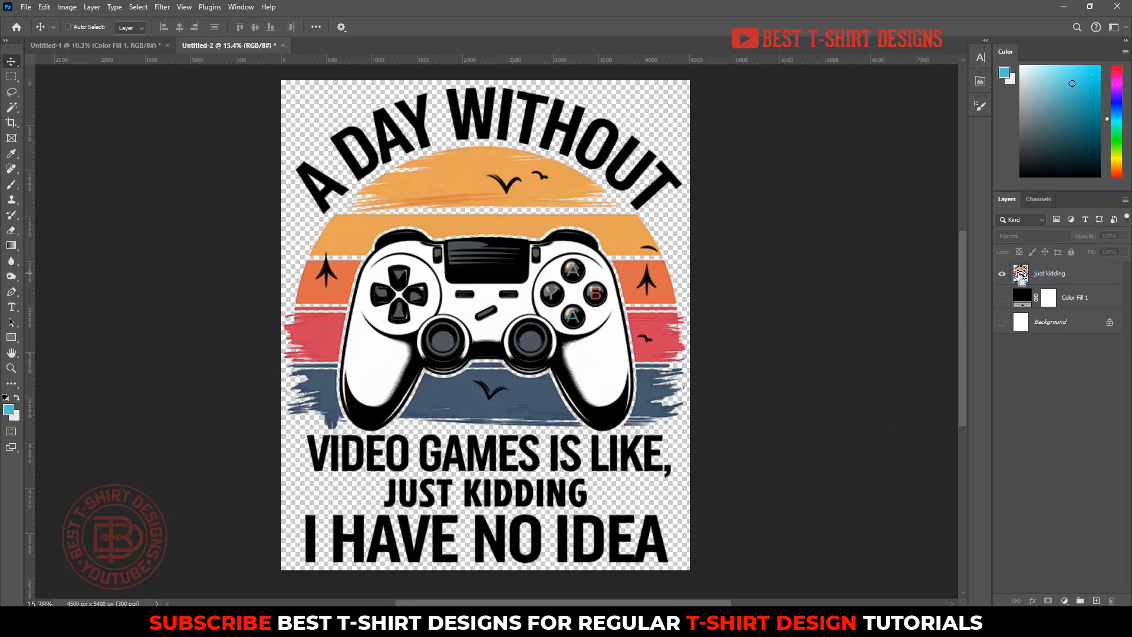
# Step: Load the merged layer's outline as a selection and subtract the upper sun and upper controller area with the Lasso
pyautogui.keyDown('ctrl'); pyautogui.click(1021, 275); pyautogui.keyUp('ctrl')
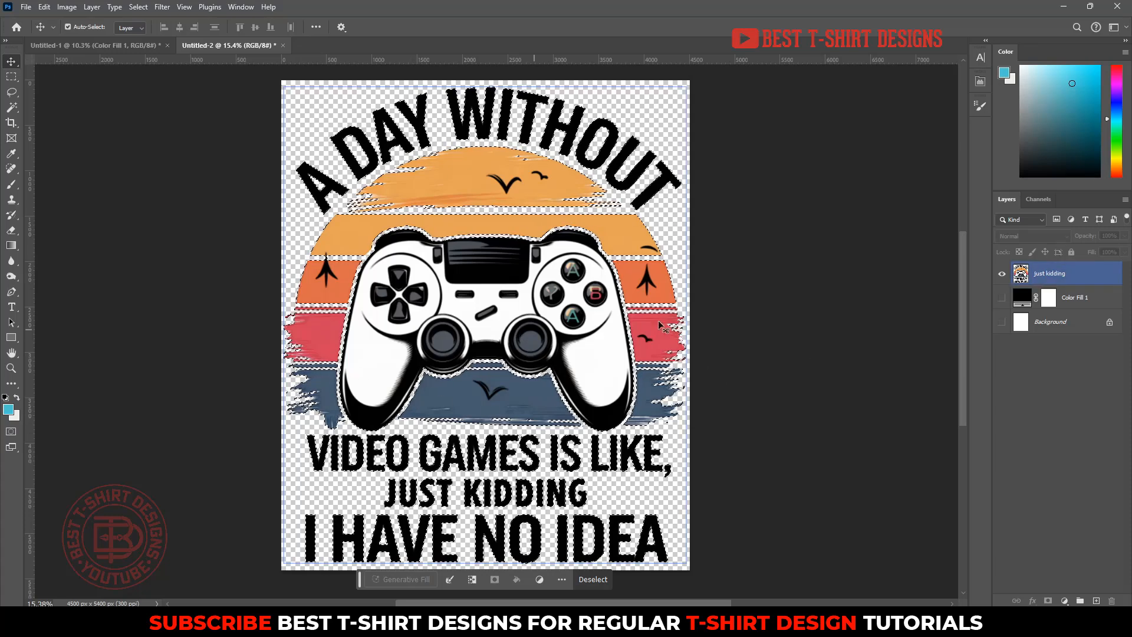
pyautogui.scroll(2, 610, 330)
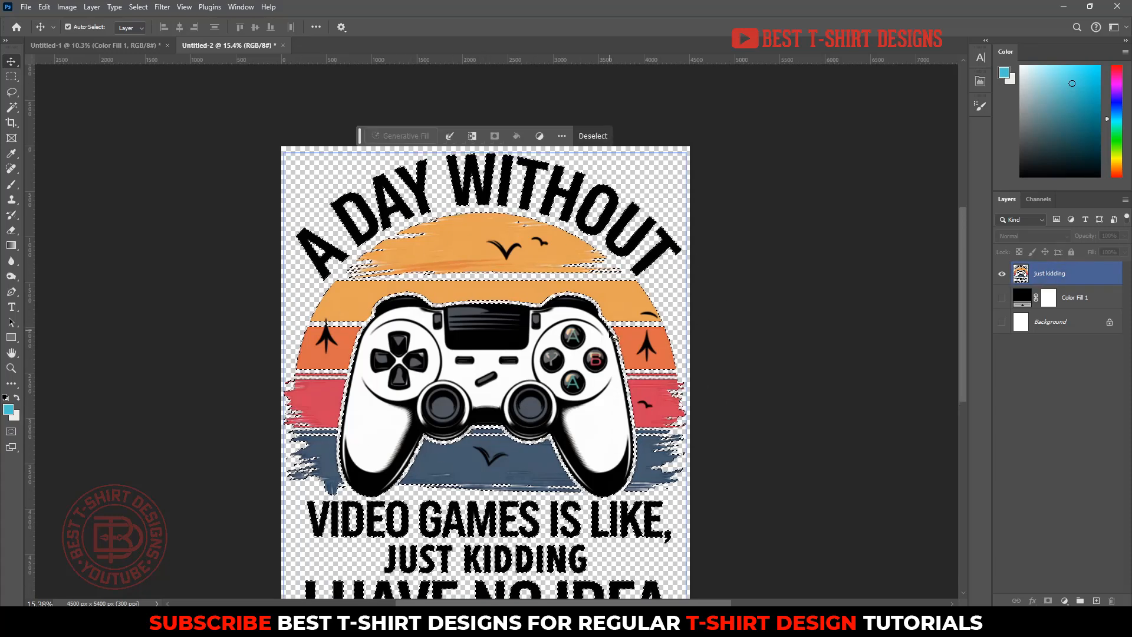
pyautogui.scroll(5, 430, 104)
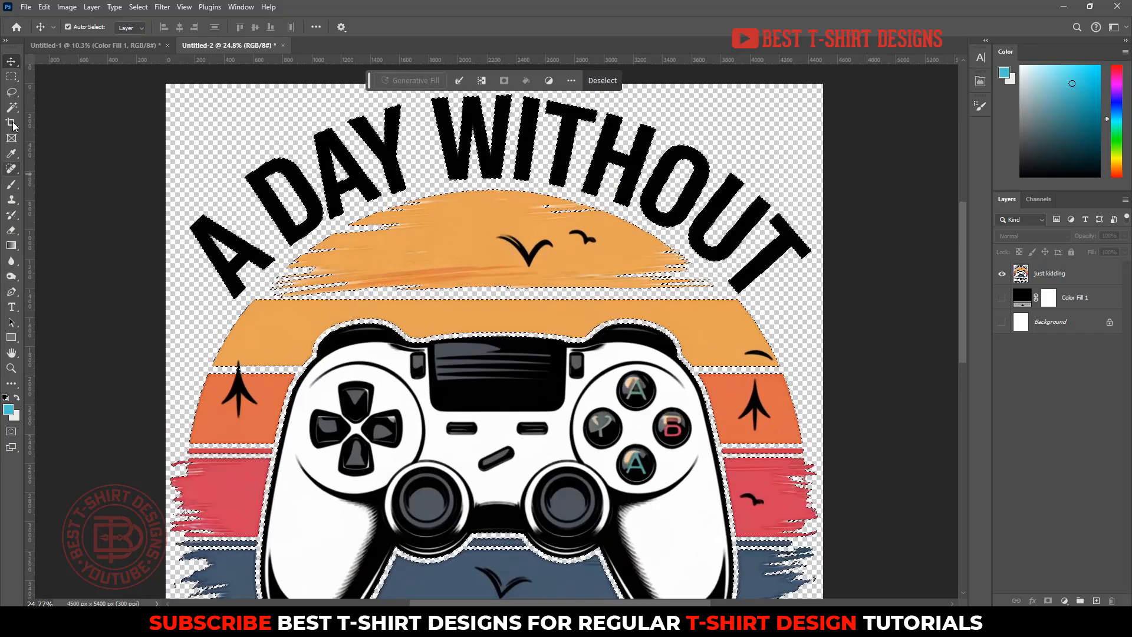
pyautogui.click(11, 92)
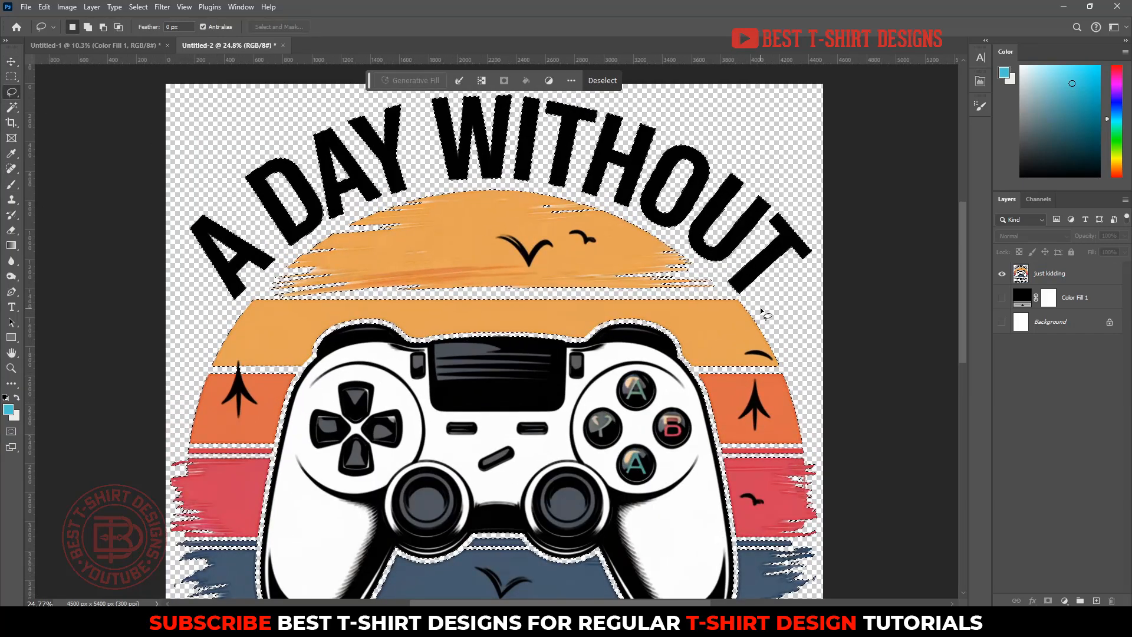
pyautogui.moveTo(760, 308); pyautogui.dragTo(747, 303)
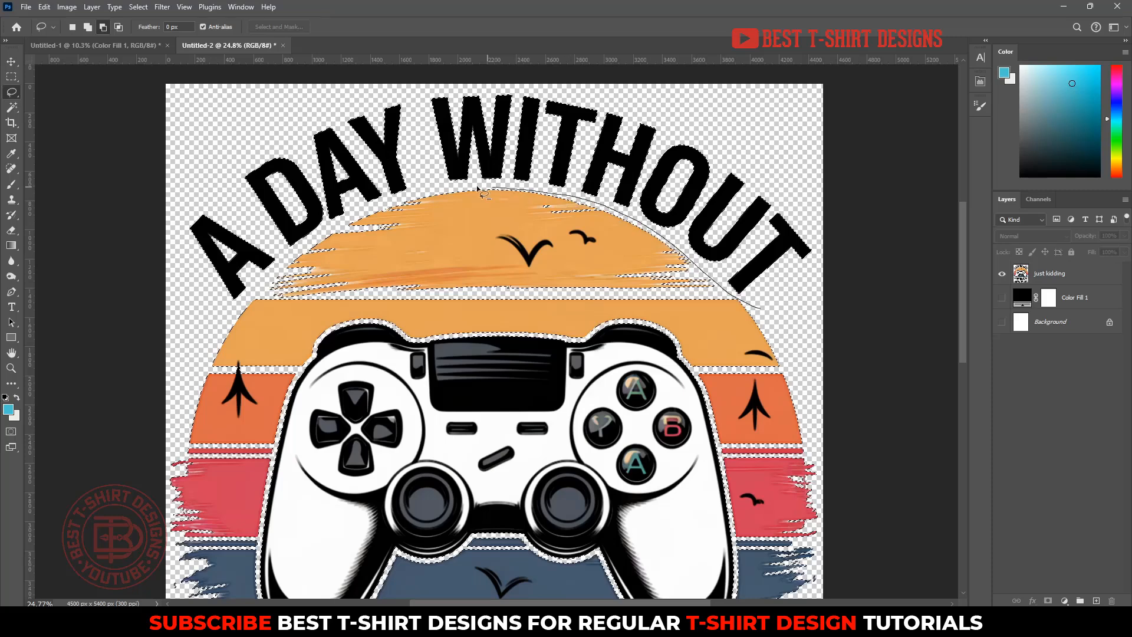
pyautogui.moveTo(384, 209); pyautogui.dragTo(345, 224)
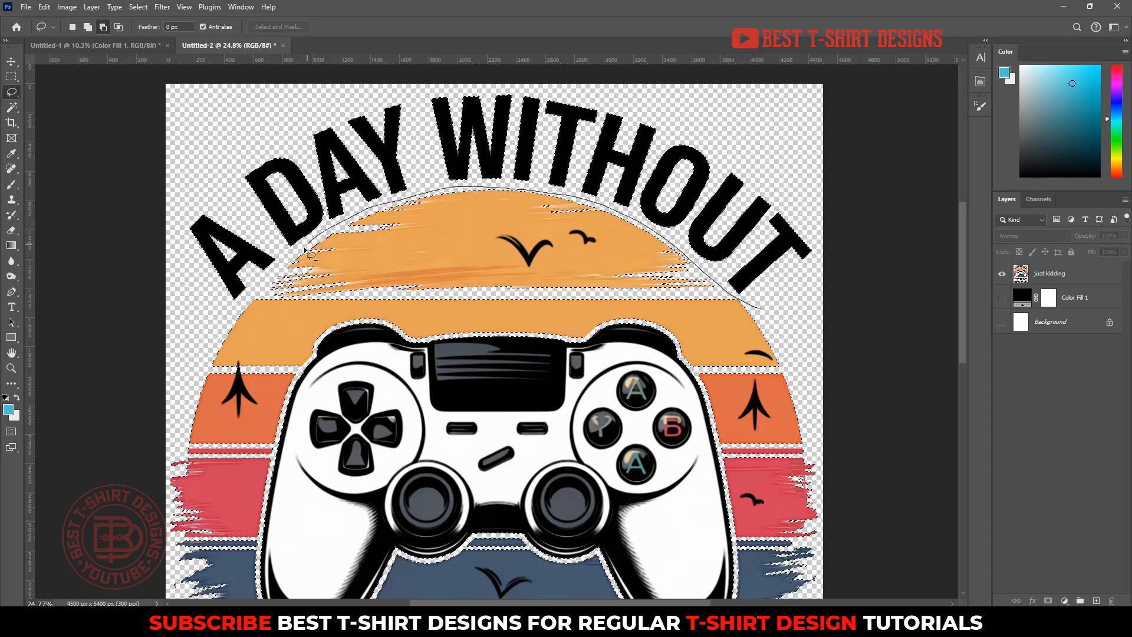
pyautogui.moveTo(394, 522)
pyautogui.mouseDown()
pyautogui.moveTo(758, 459)
pyautogui.moveTo(790, 411)
pyautogui.mouseUp()
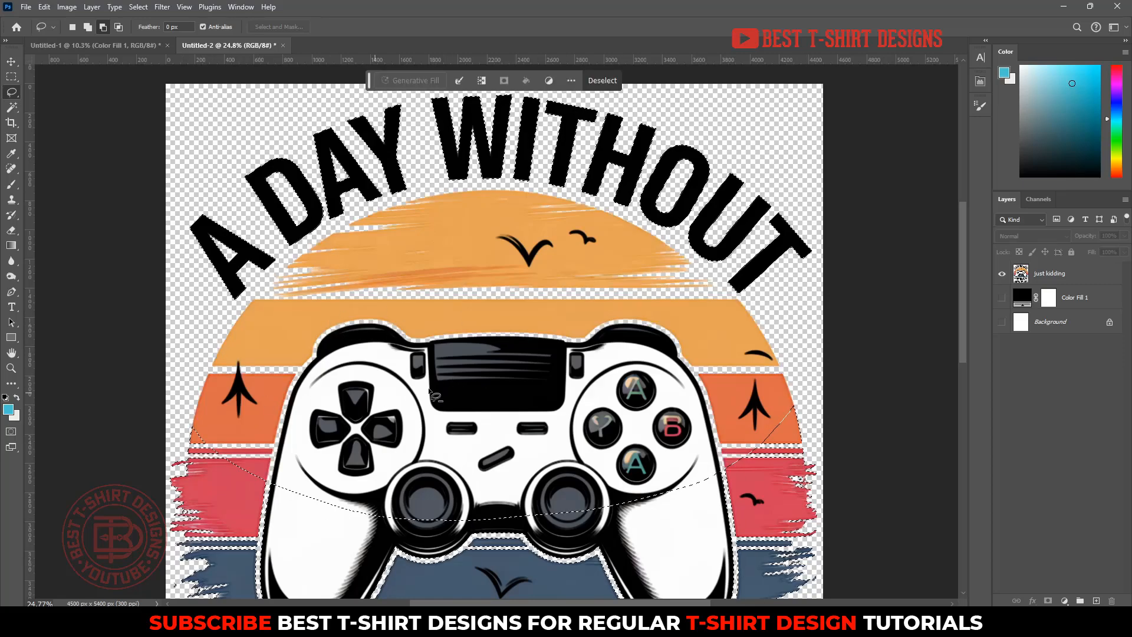
# Step: Subtract the rest of the controller and sunset stripes from the selection with the Lasso, keeping only the text lines selected
pyautogui.scroll(-3, 429, 391)
pyautogui.scroll(2, 348, 268)
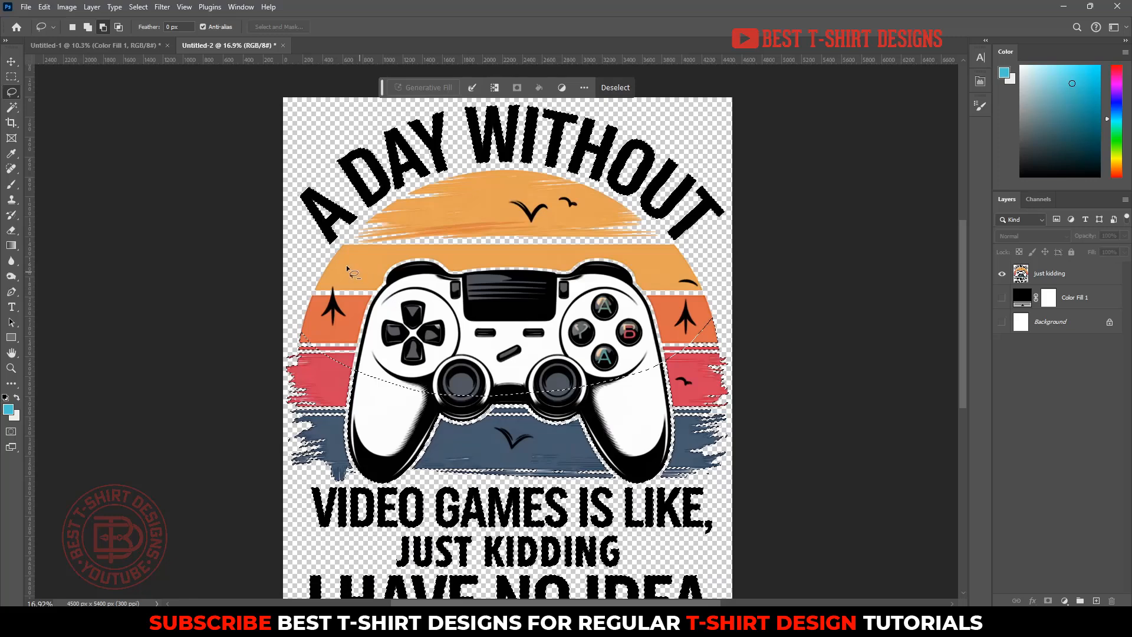
pyautogui.moveTo(347, 267)
pyautogui.mouseDown()
pyautogui.moveTo(253, 413)
pyautogui.moveTo(318, 481)
pyautogui.mouseUp()
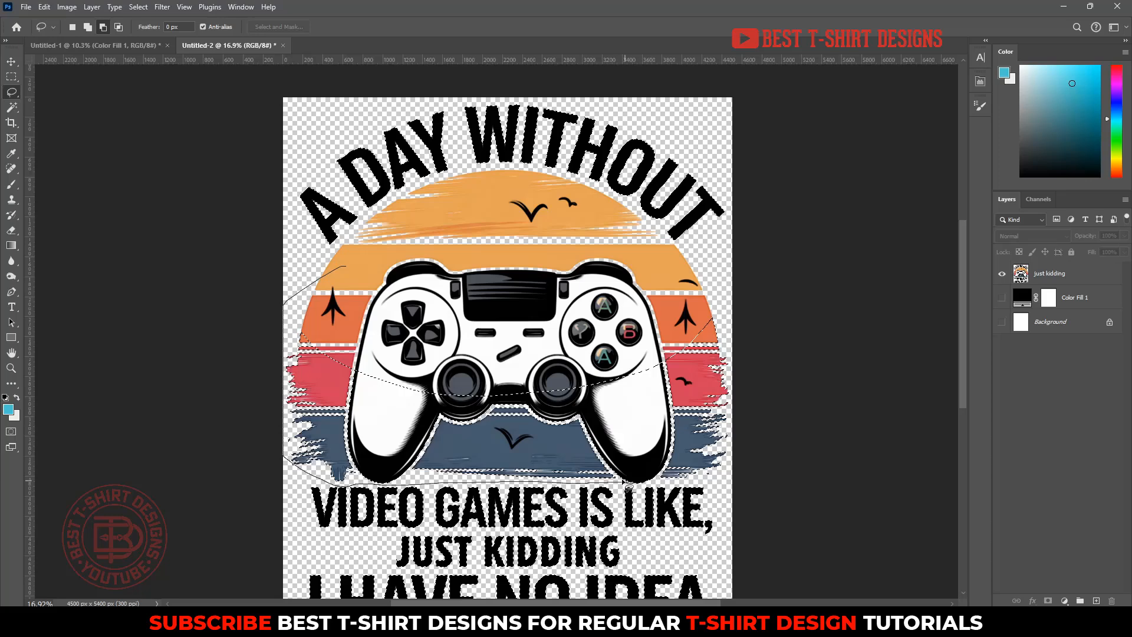
pyautogui.moveTo(729, 487)
pyautogui.mouseDown()
pyautogui.moveTo(763, 307)
pyautogui.moveTo(649, 278)
pyautogui.mouseUp()
pyautogui.scroll(-2, 531, 357)
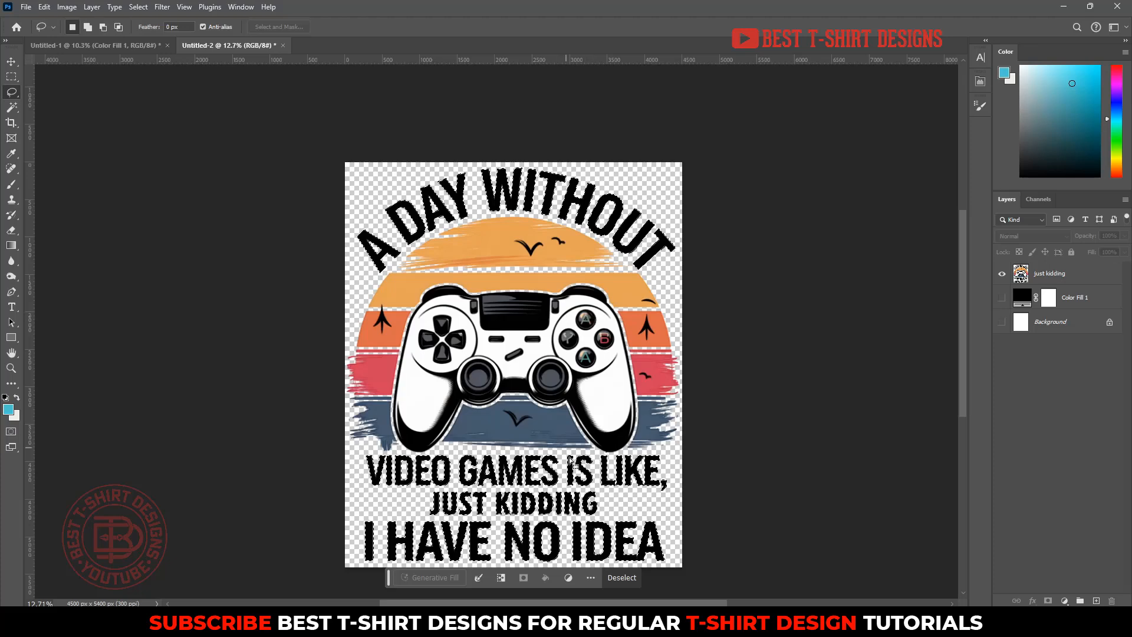
# Step: Add a new empty layer directly above the merged "just kidding" layer
pyautogui.scroll(3, 523, 257)
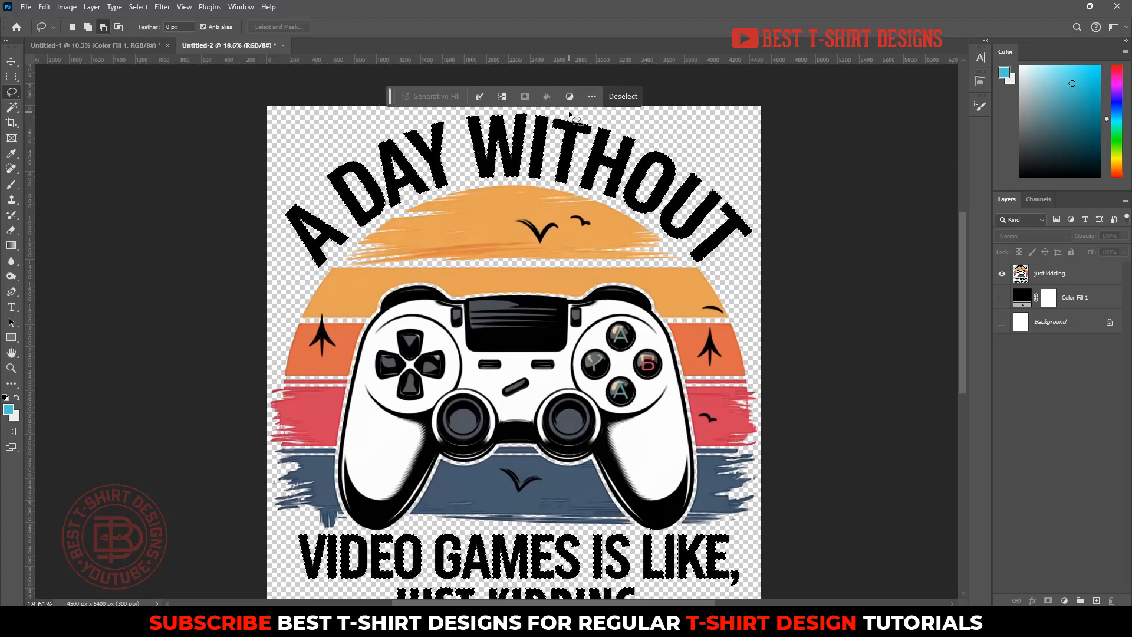
pyautogui.click(1080, 282)
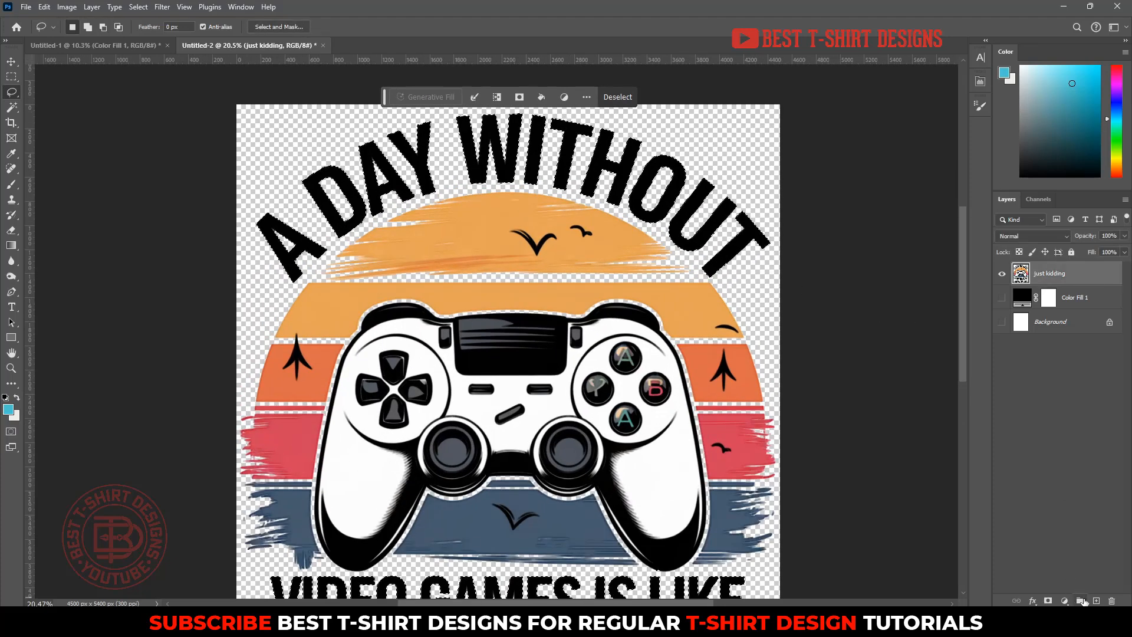
pyautogui.click(1098, 601)
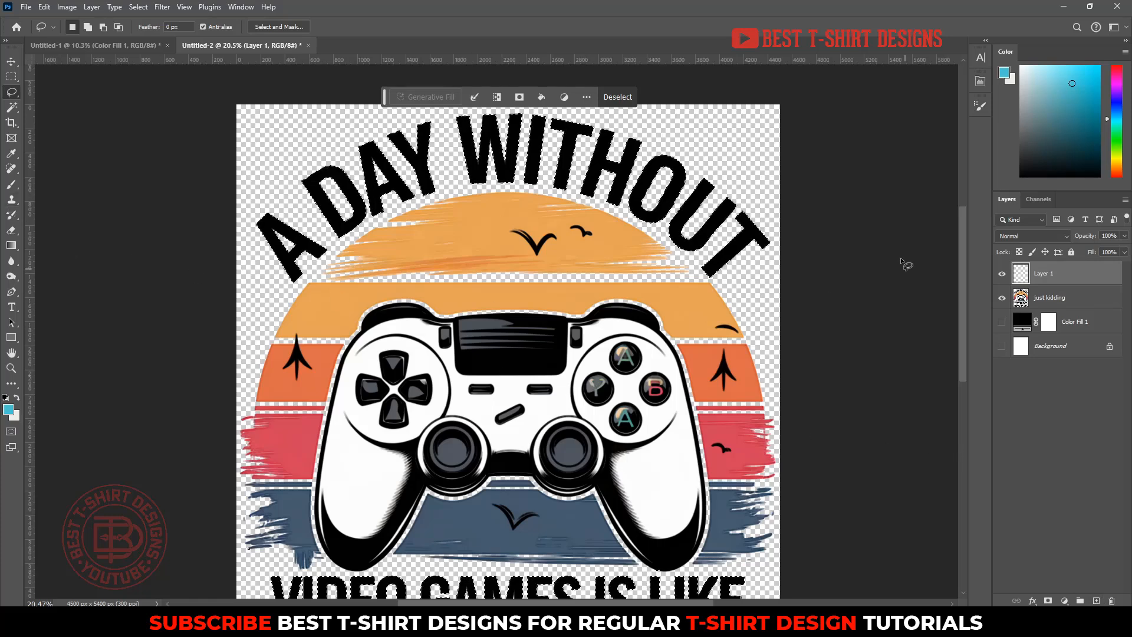
# Step: Paint the selected "A DAY WITHOUT" letters with orange sampled from the sunset, enlarge the brush to 1200 px, and clear the selection
pyautogui.press('b')
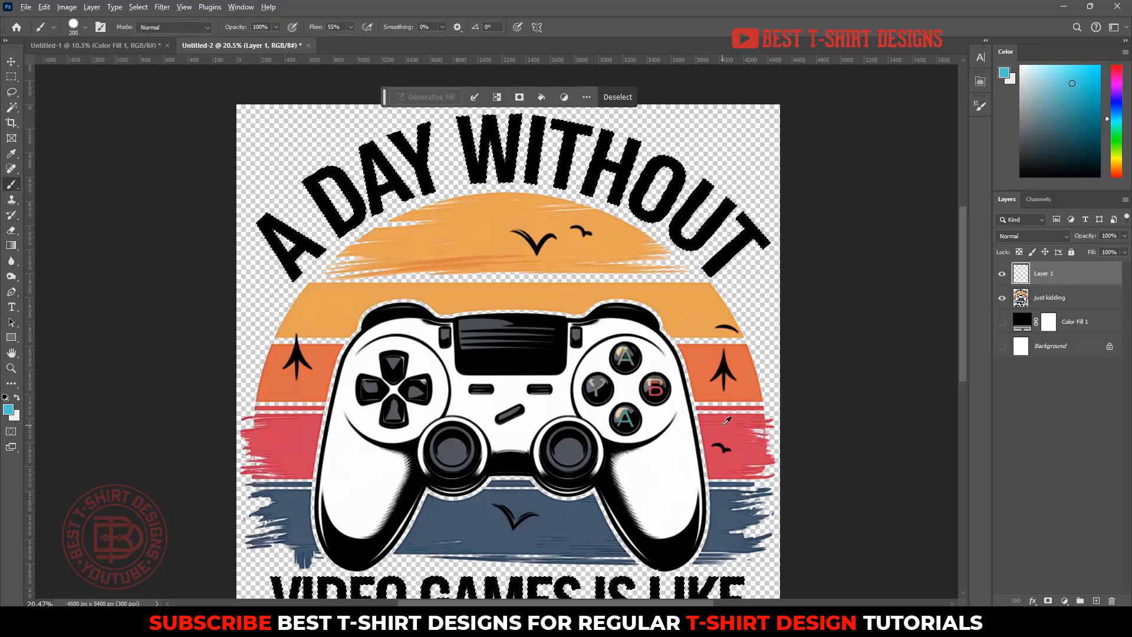
pyautogui.keyDown('alt'); pyautogui.click(696, 344); pyautogui.keyUp('alt')
pyautogui.scroll(1, 479, 213)
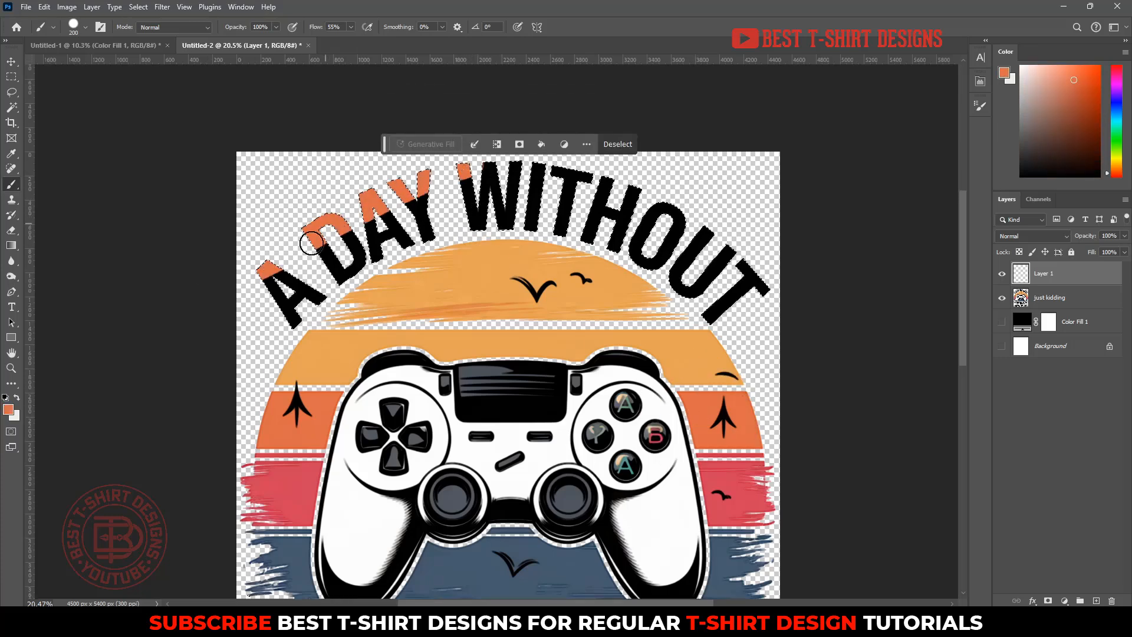
pyautogui.moveTo(311, 241)
pyautogui.mouseDown()
pyautogui.moveTo(256, 329)
pyautogui.moveTo(349, 286)
pyautogui.mouseUp()
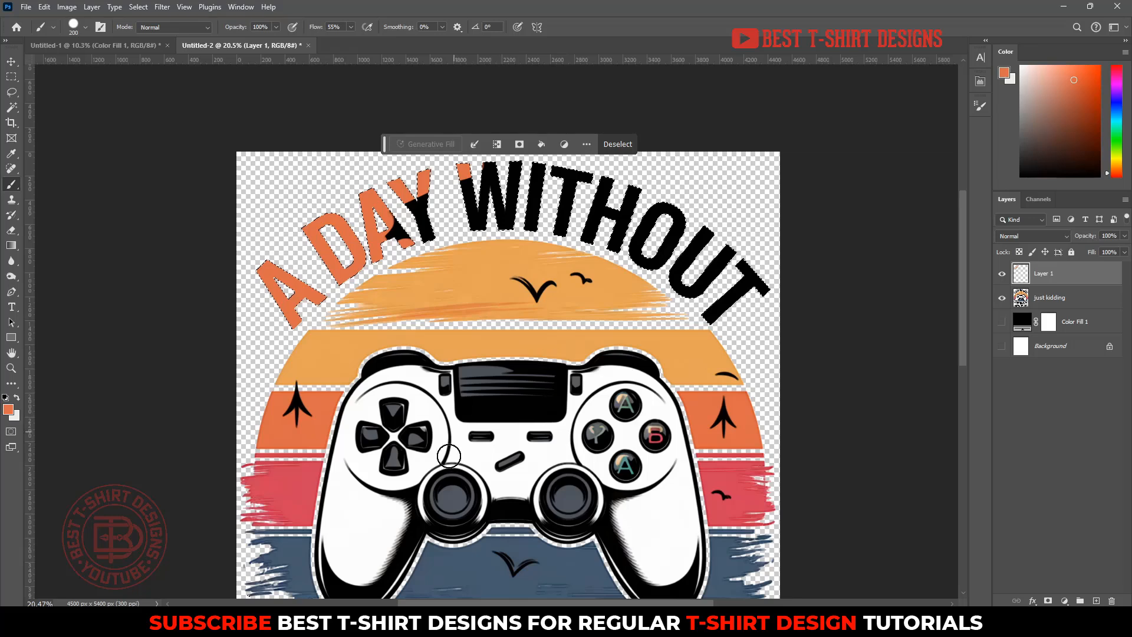
pyautogui.moveTo(372, 253)
pyautogui.mouseDown()
pyautogui.moveTo(346, 250)
pyautogui.moveTo(463, 194)
pyautogui.moveTo(680, 173)
pyautogui.moveTo(606, 149)
pyautogui.moveTo(692, 202)
pyautogui.moveTo(753, 265)
pyautogui.mouseUp()
pyautogui.press(']')
pyautogui.press(']')
pyautogui.press(']')
pyautogui.press(']')
pyautogui.press(']')
pyautogui.press(']')
pyautogui.press(']')
pyautogui.press(']')
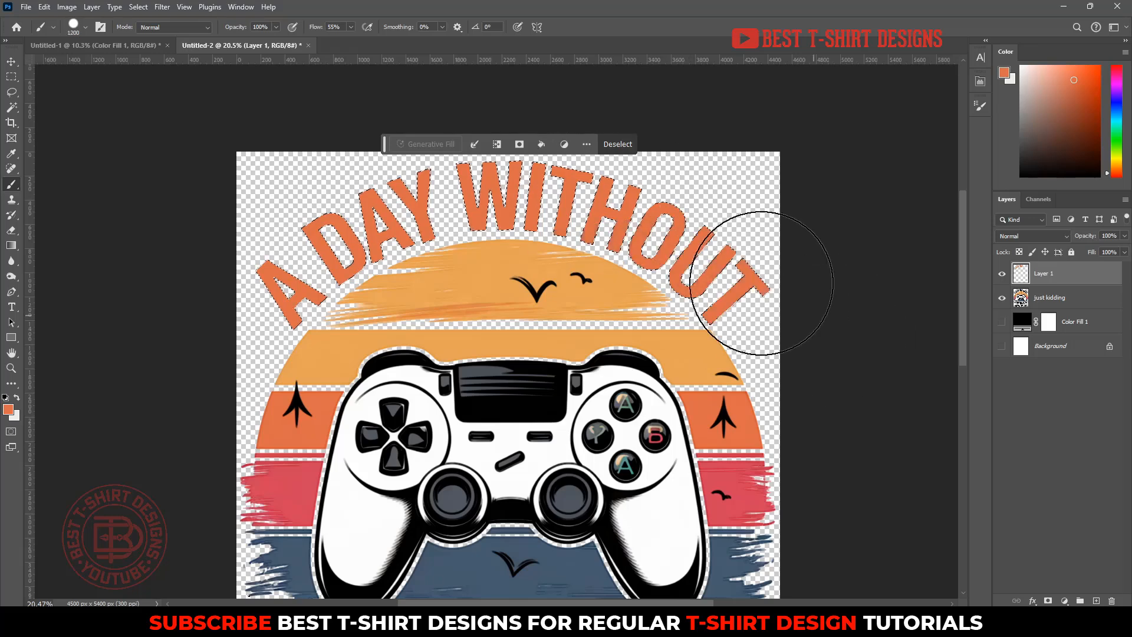
pyautogui.press(']')
pyautogui.press(']')
pyautogui.press(']')
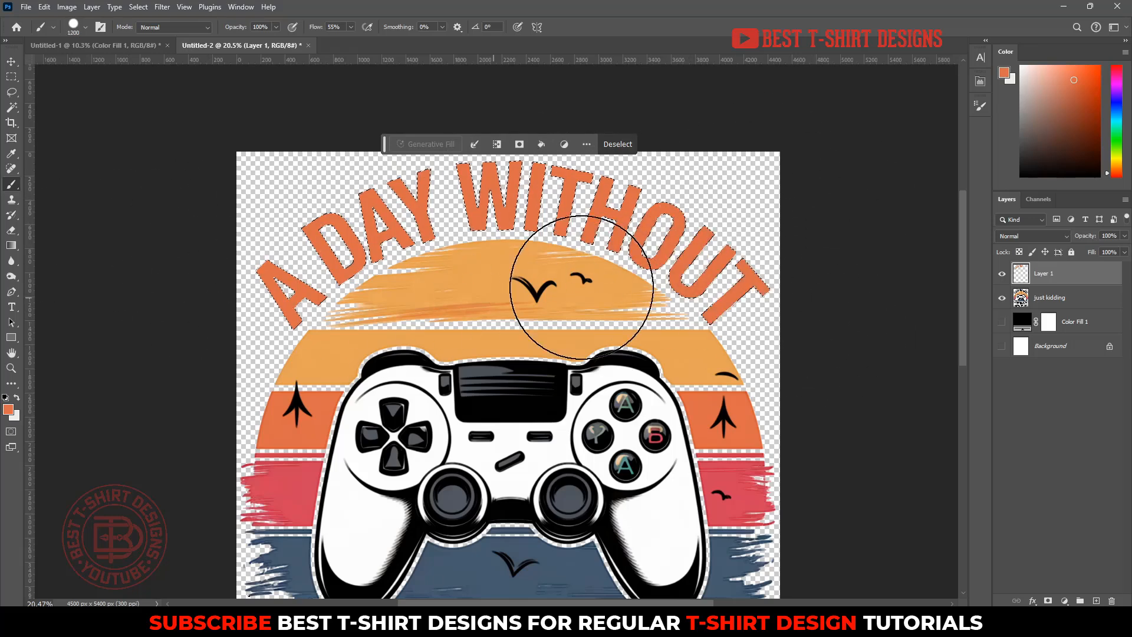
pyautogui.hotkey('ctrl', 'd')
pyautogui.scroll(-3, 594, 126)
pyautogui.scroll(-2, 756, 281)
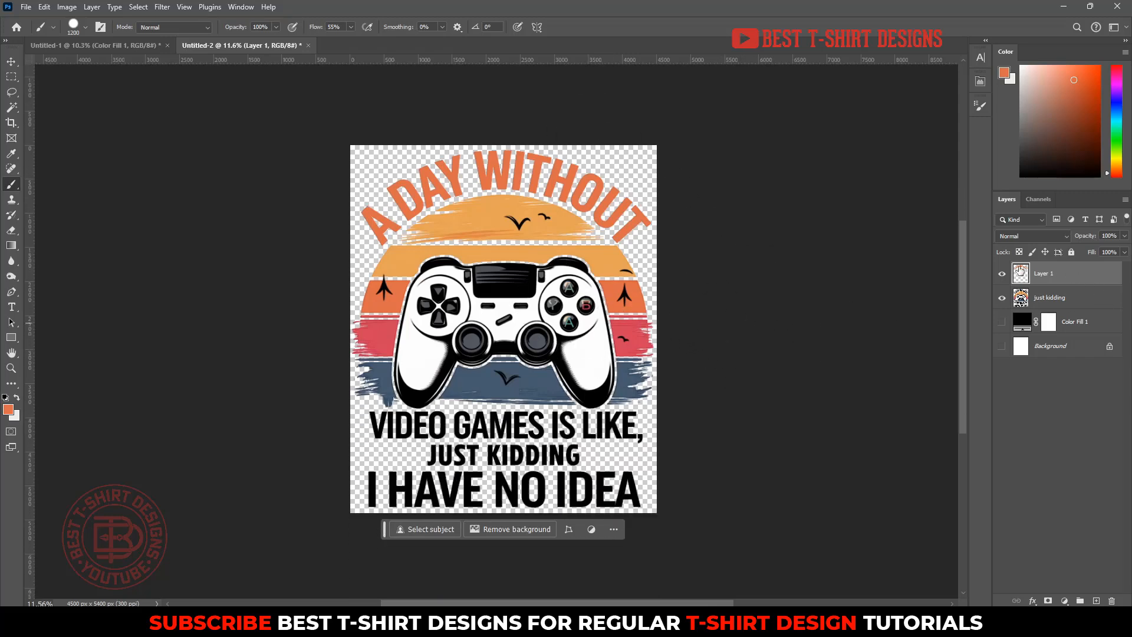
pyautogui.press('v')
pyautogui.click(730, 325)
# Step: Load the outline of the merged "just kidding" layer as a selection
pyautogui.click(522, 446)
pyautogui.scroll(5, 522, 446)
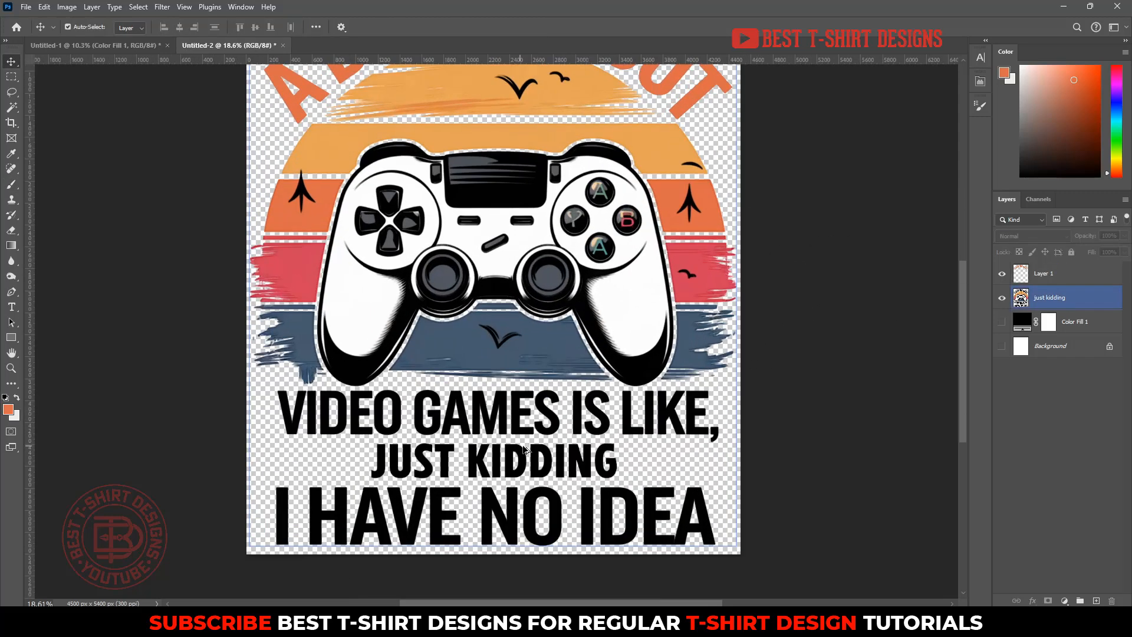
pyautogui.click(922, 356)
pyautogui.click(1022, 299)
pyautogui.keyDown('ctrl'); pyautogui.click(1022, 299); pyautogui.keyUp('ctrl')
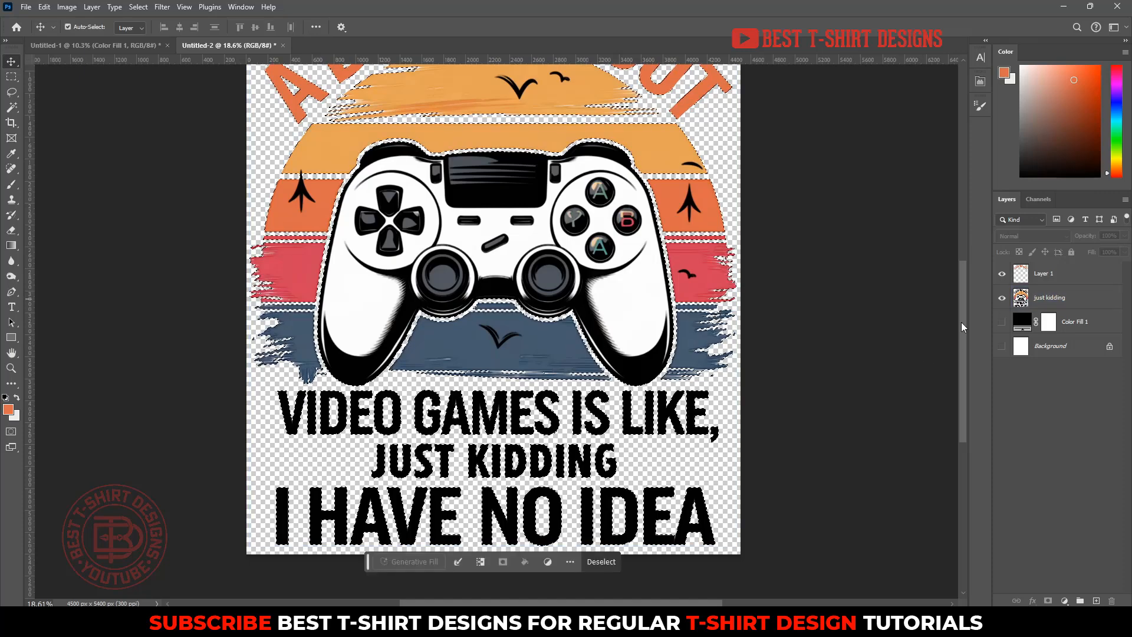
# Step: Subtract the upper artwork and the "JUST KIDDING" line from the selection with the Rectangular Marquee, keeping the two other bottom text lines
pyautogui.scroll(1, 5, 219)
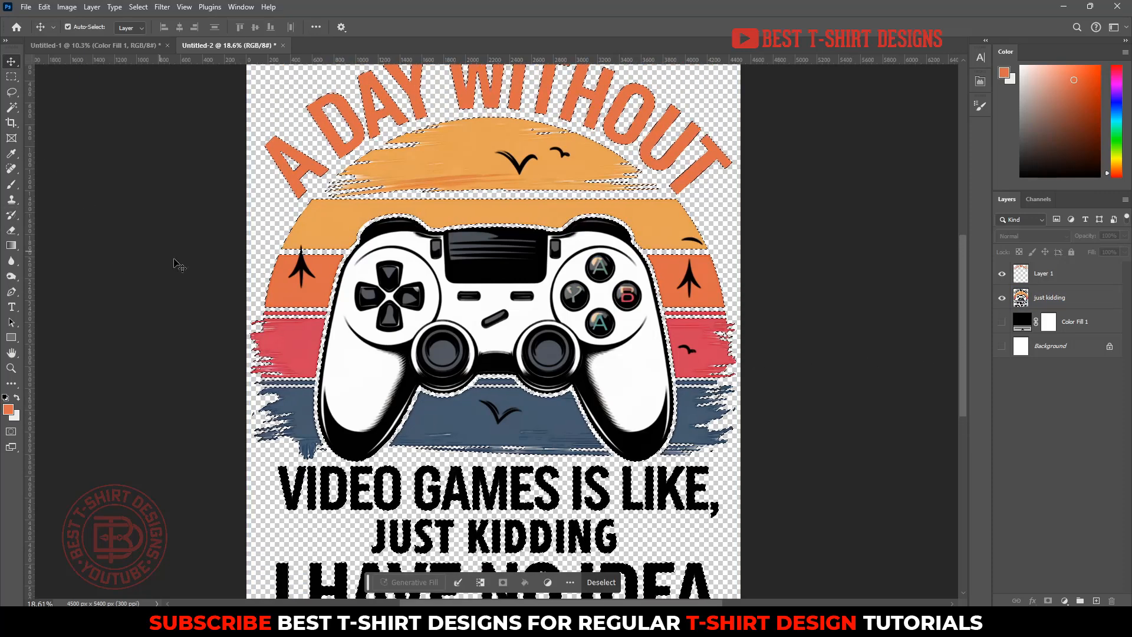
pyautogui.scroll(-3, 361, 219)
pyautogui.click(11, 77)
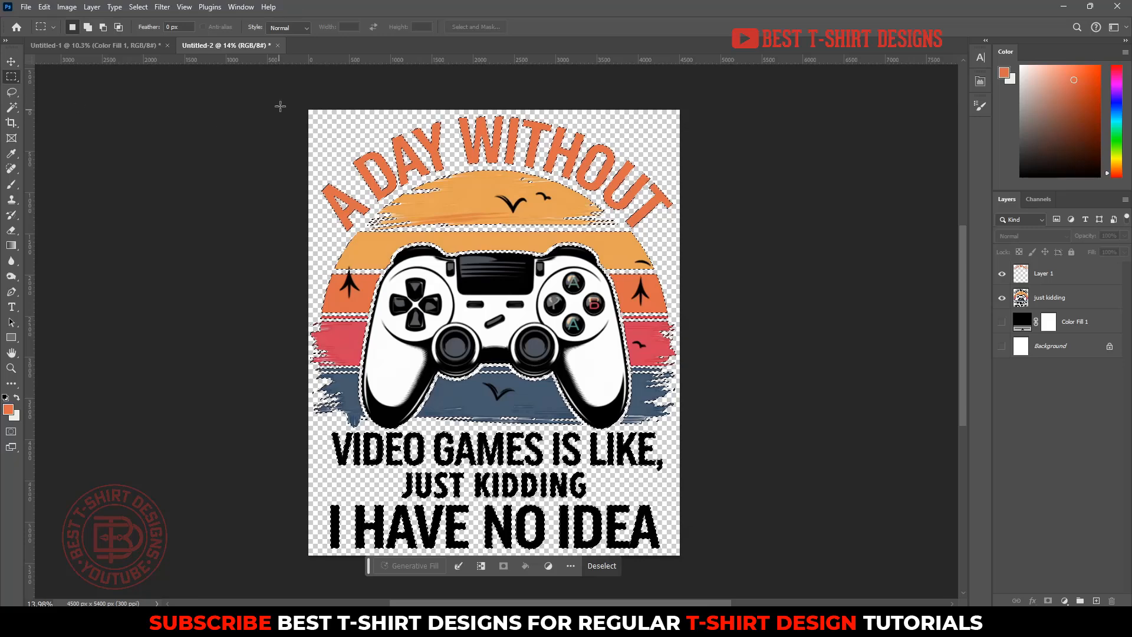
pyautogui.moveTo(278, 106); pyautogui.dragTo(818, 430)
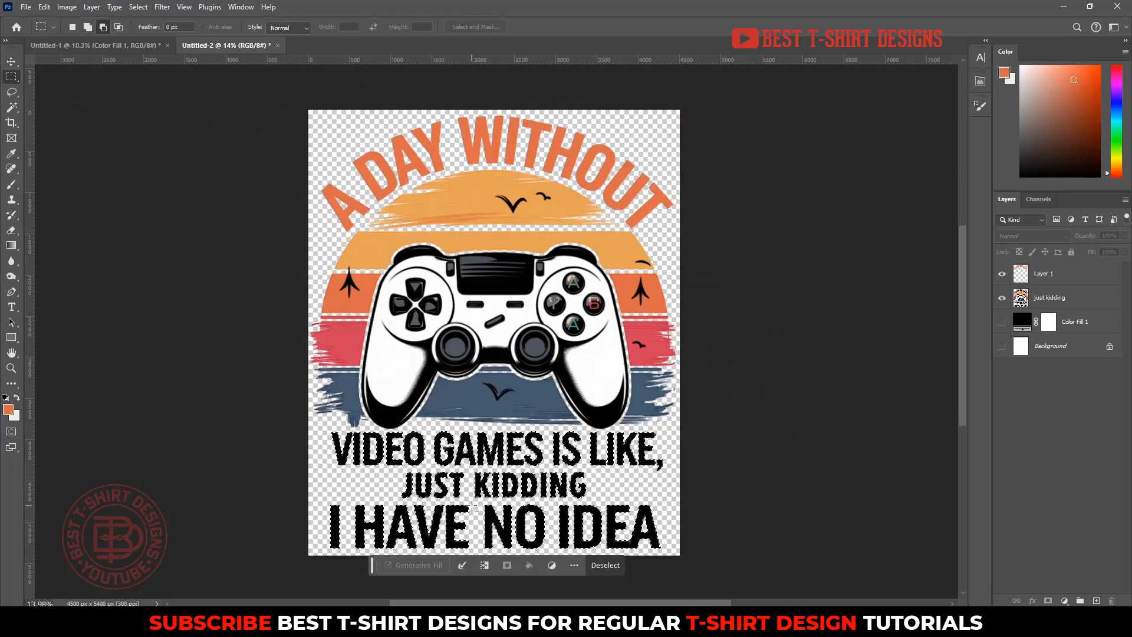
pyautogui.scroll(3, 474, 505)
pyautogui.moveTo(329, 436); pyautogui.dragTo(706, 501)
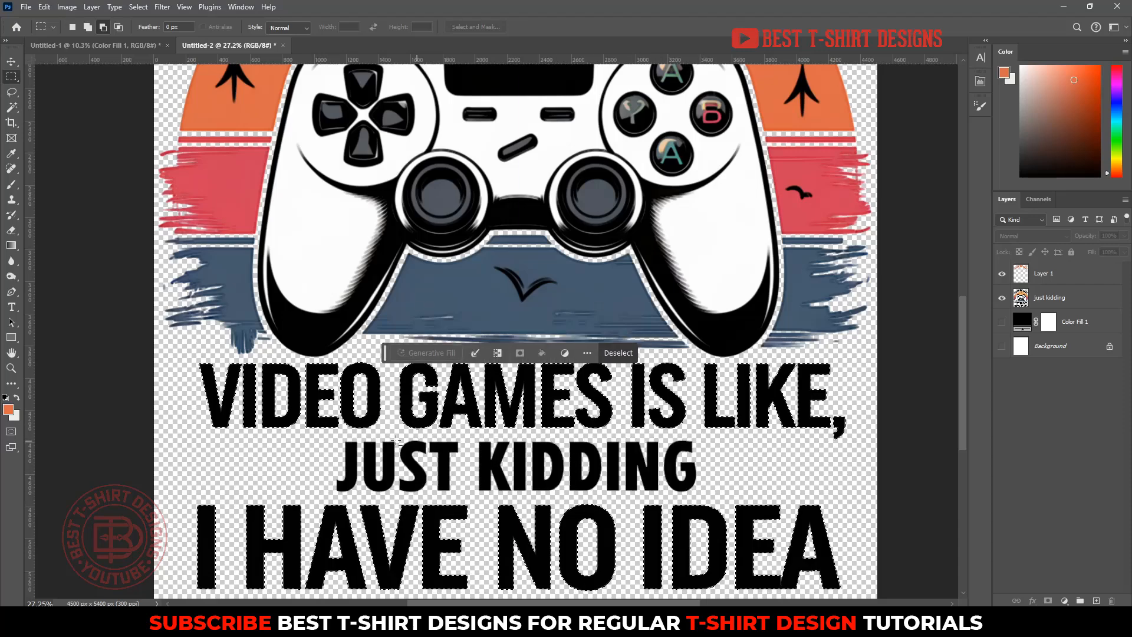
# Step: On Layer 1, paint the selected "VIDEO GAMES IS LIKE," and "I HAVE NO IDEA" lines with light orange sampled from the sunset, and deselect
pyautogui.scroll(-5, 397, 440)
pyautogui.click(1047, 277)
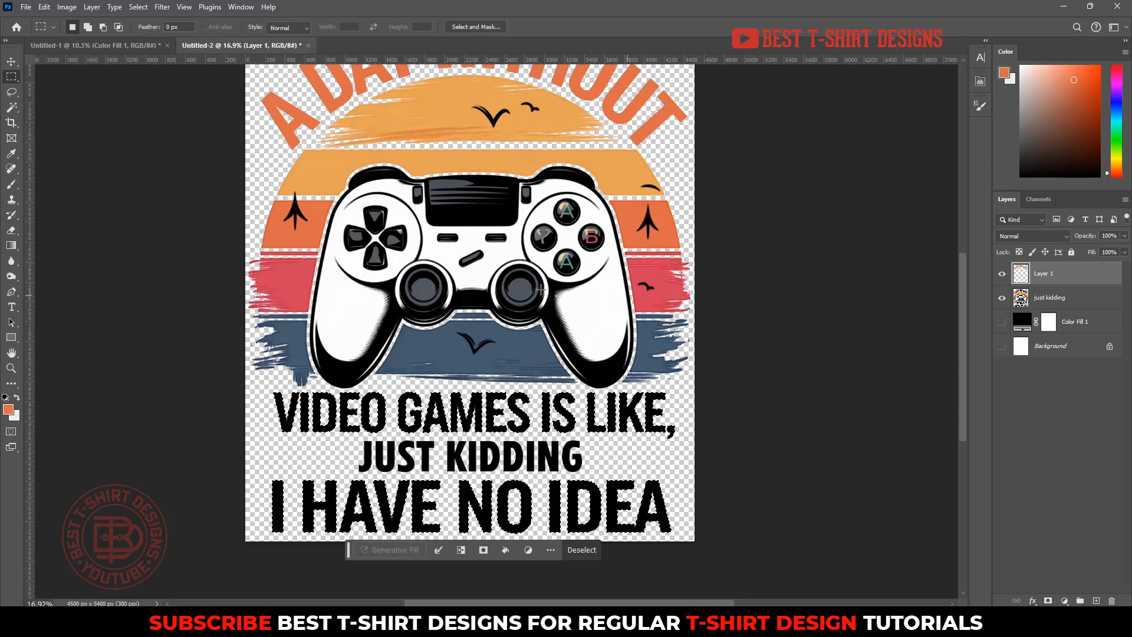
pyautogui.press('b')
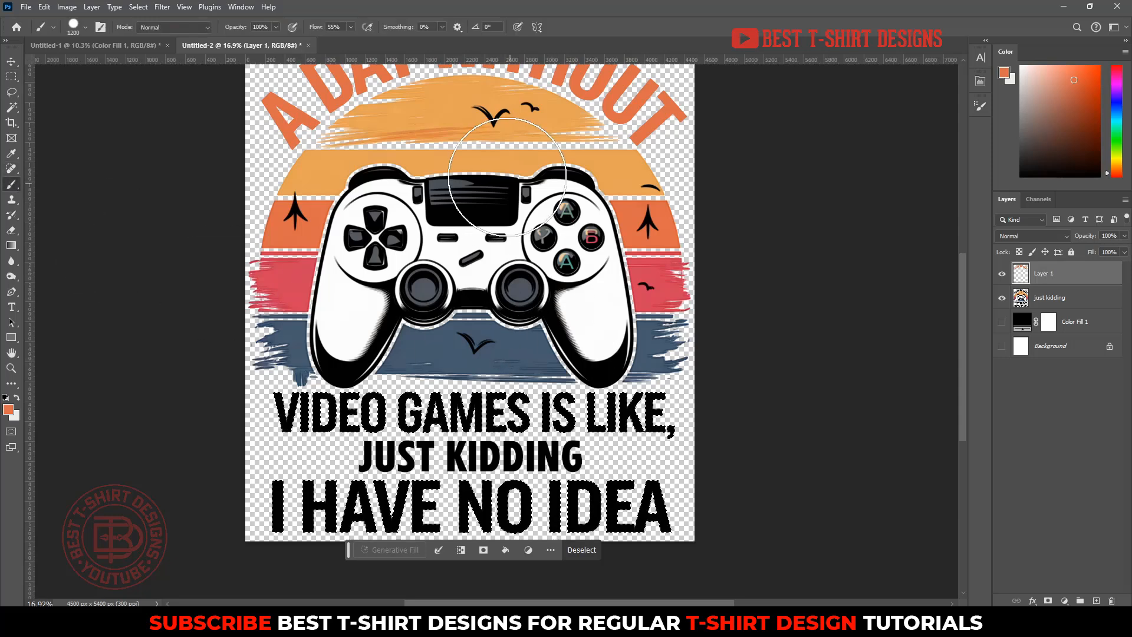
pyautogui.keyDown('alt'); pyautogui.click(480, 162); pyautogui.keyUp('alt')
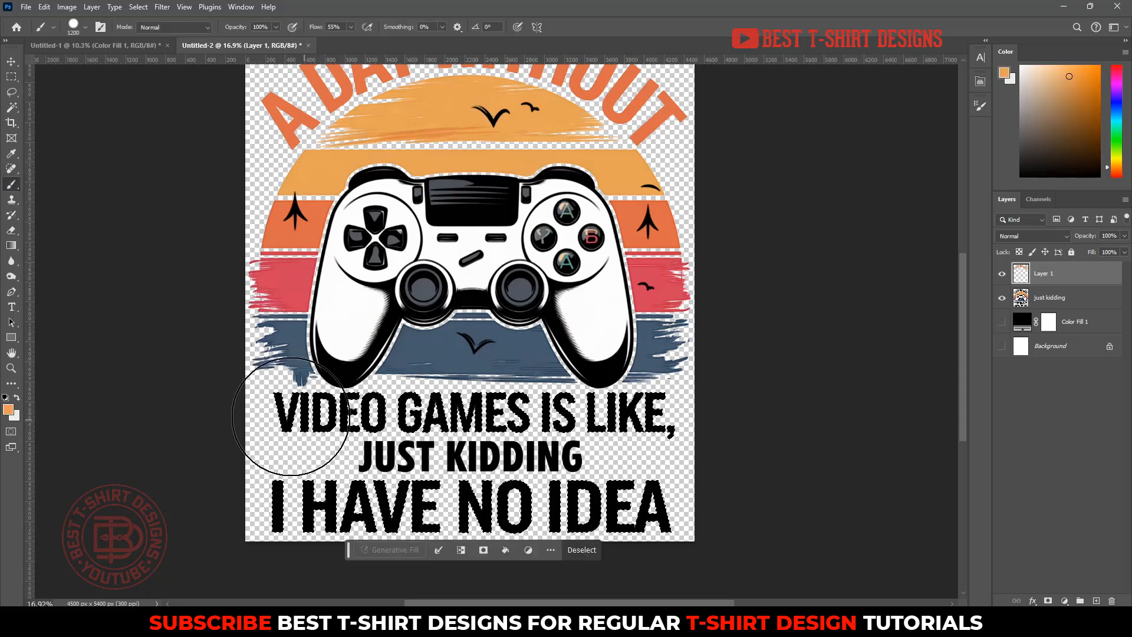
pyautogui.moveTo(291, 416)
pyautogui.mouseDown()
pyautogui.moveTo(227, 404)
pyautogui.moveTo(720, 413)
pyautogui.moveTo(236, 454)
pyautogui.moveTo(419, 504)
pyautogui.mouseUp()
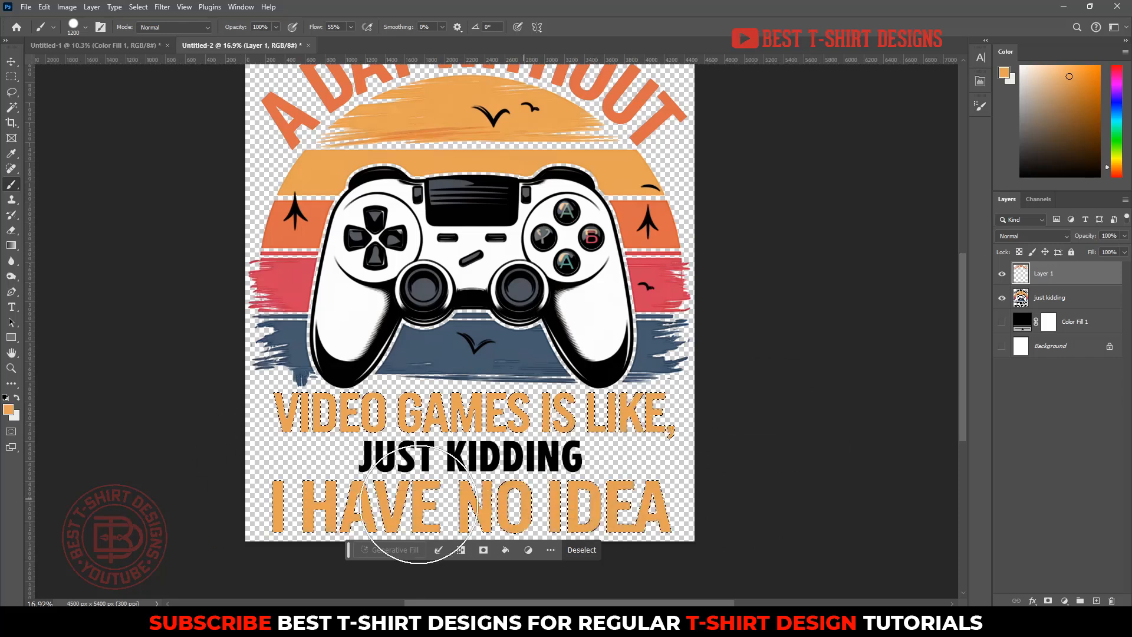
pyautogui.hotkey('ctrl', 'd')
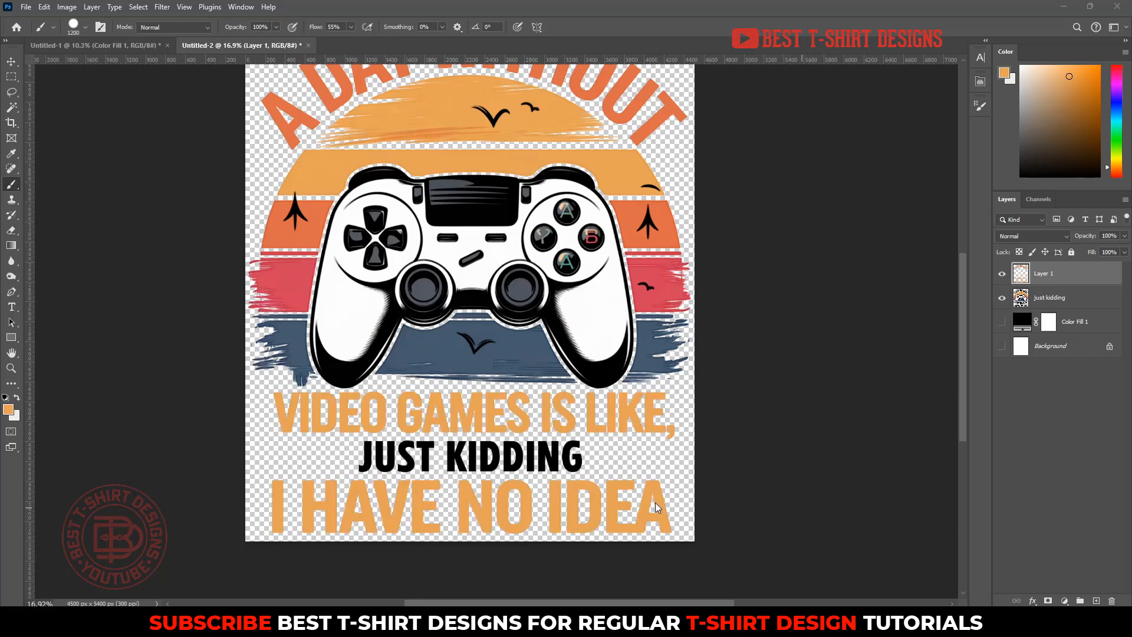
pyautogui.hotkey('ctrl', 'z')
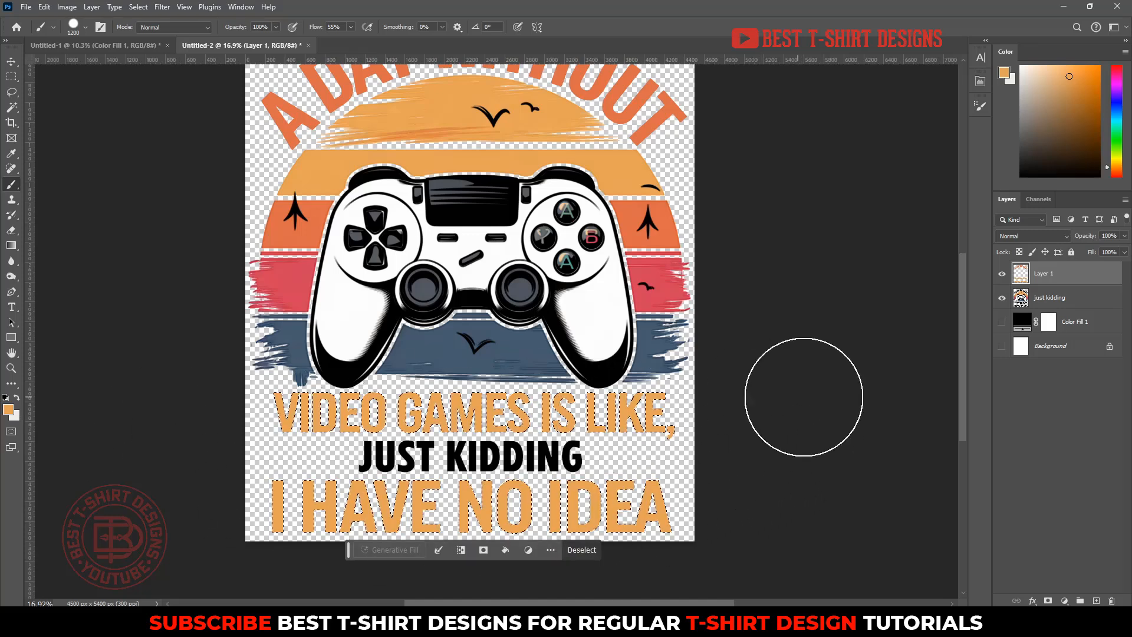
pyautogui.hotkey('ctrl', 'd')
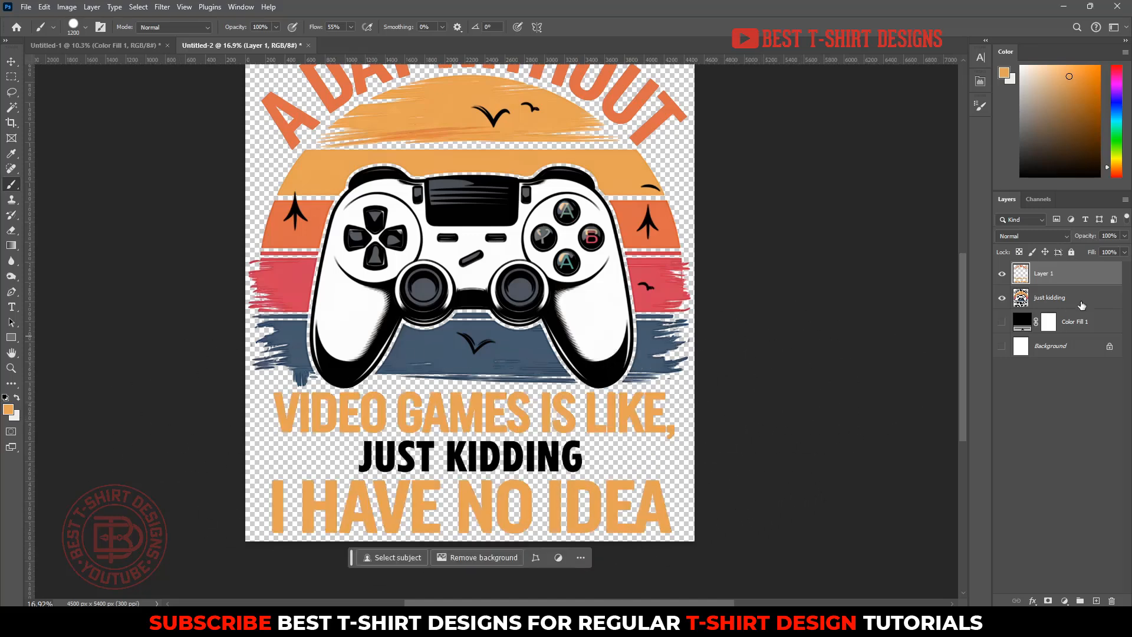
# Step: Reload the "just kidding" layer's outline and subtract everything above and below the "JUST KIDDING" line with the Rectangular Marquee
pyautogui.keyDown('ctrl'); pyautogui.click(1026, 301); pyautogui.keyUp('ctrl')
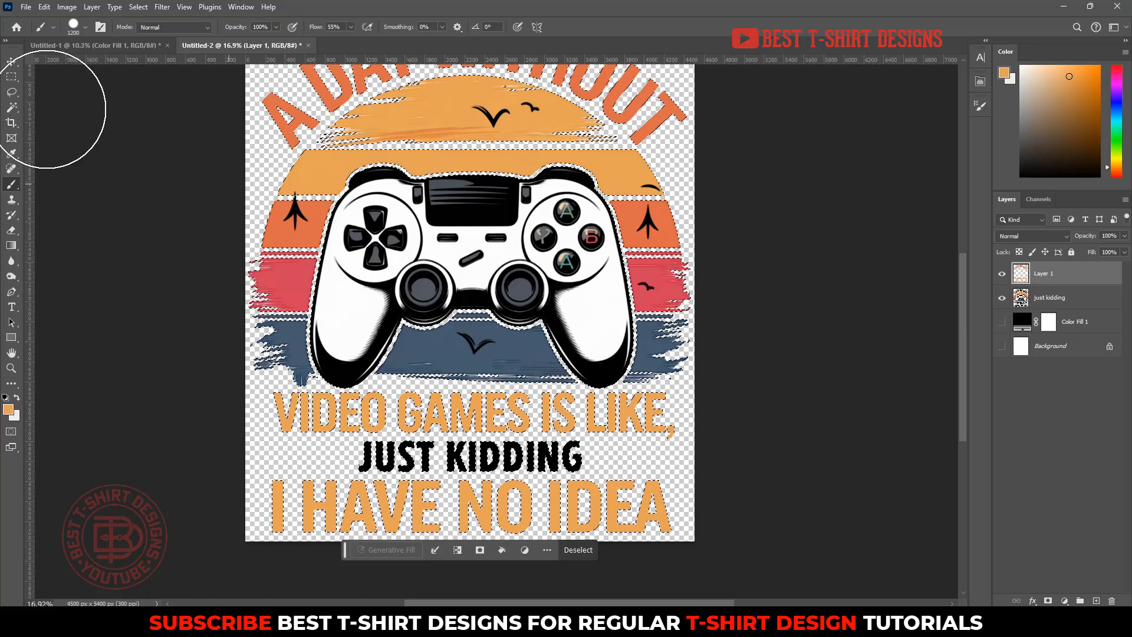
pyautogui.click(12, 78)
pyautogui.scroll(-4, 396, 343)
pyautogui.scroll(1, 365, 301)
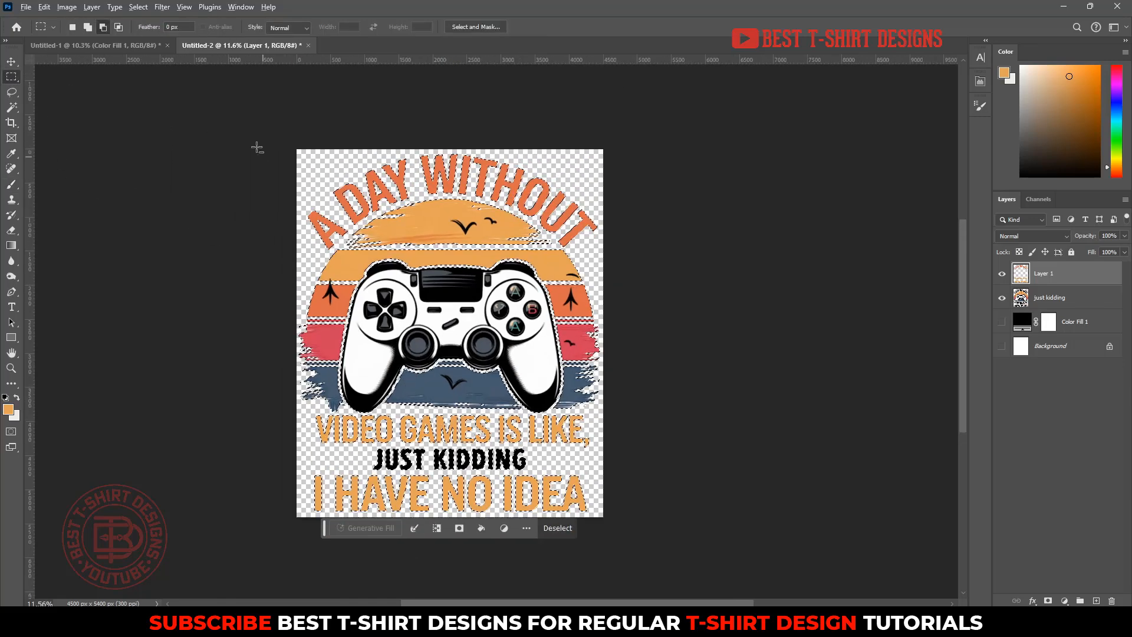
pyautogui.moveTo(245, 124); pyautogui.dragTo(741, 448)
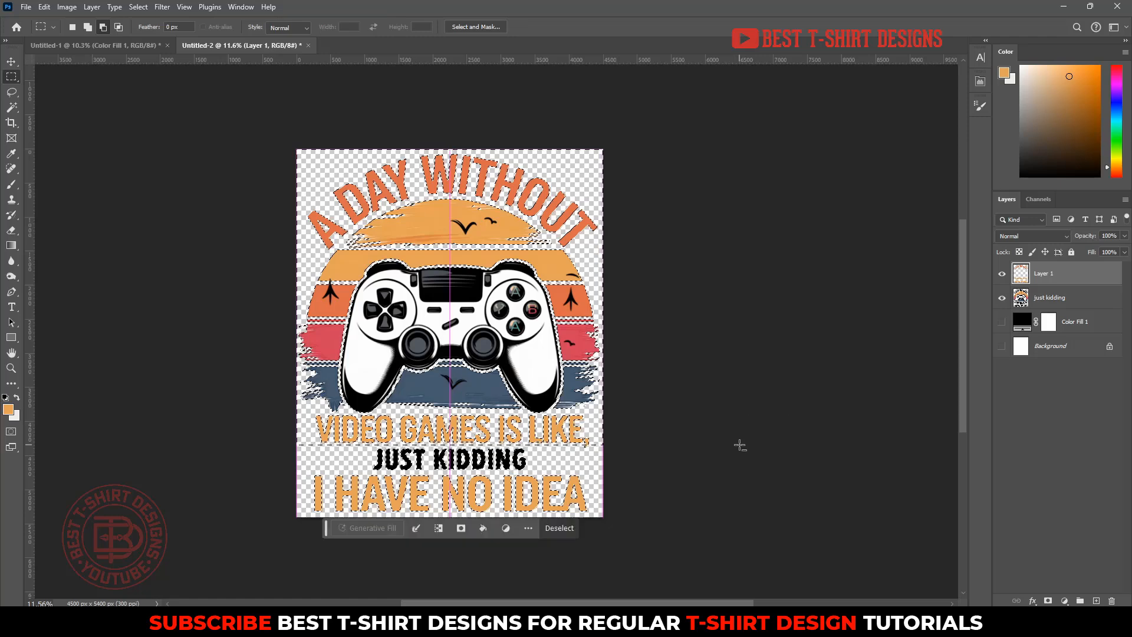
pyautogui.moveTo(657, 561); pyautogui.dragTo(157, 468)
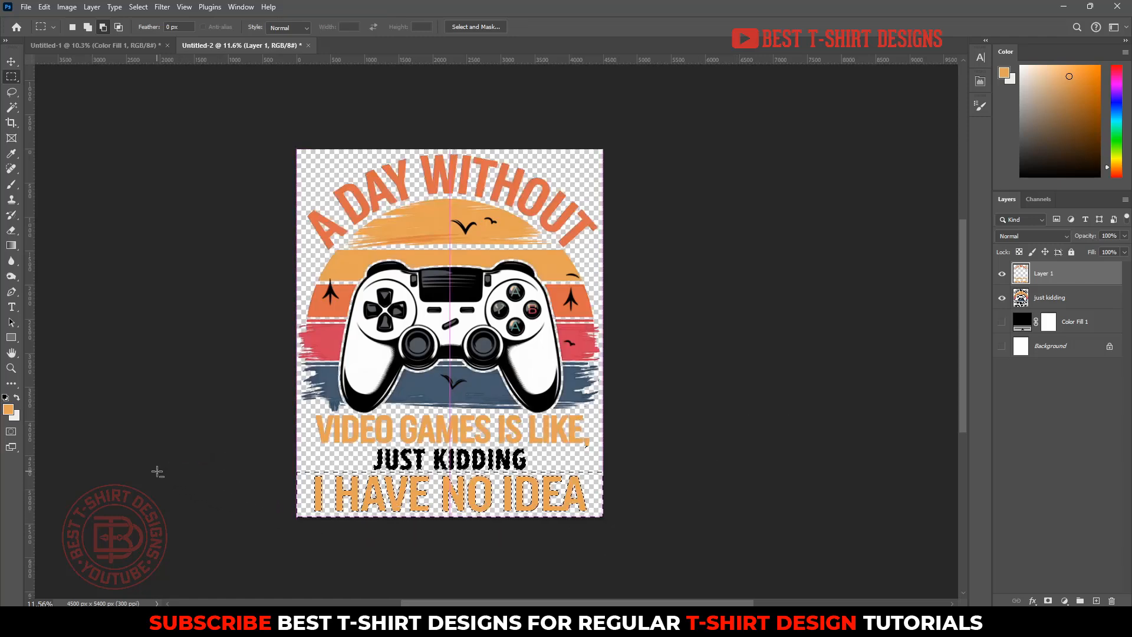
pyautogui.scroll(3, 435, 457)
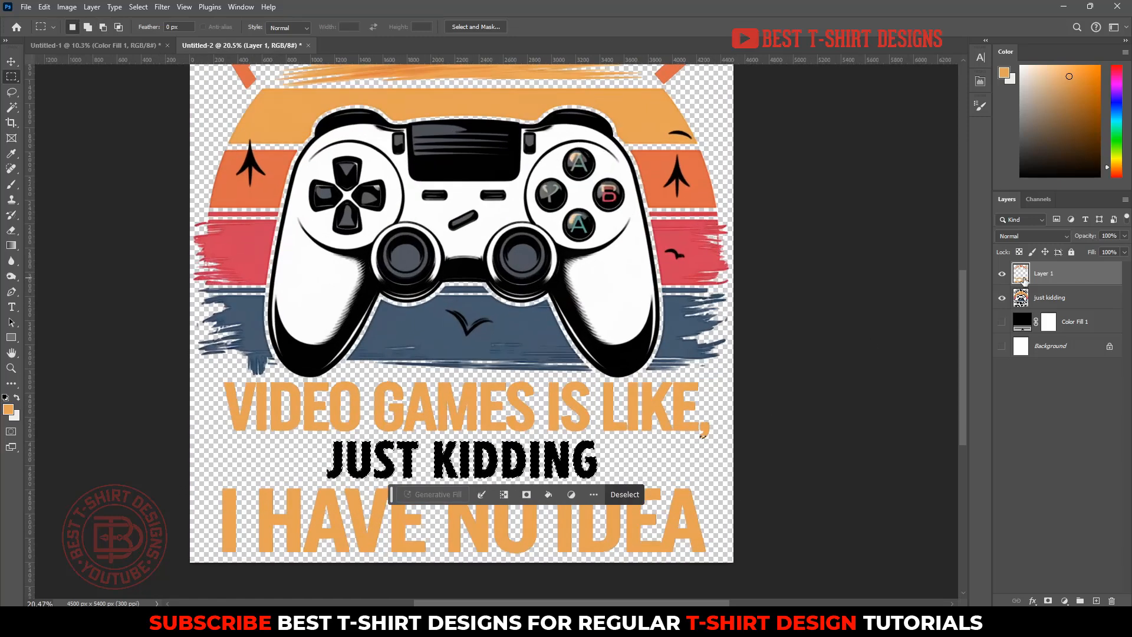
# Step: Paint the selected "JUST KIDDING" letters on Layer 1 with red sampled from the sunset stripe, and clear the selection
pyautogui.press('b')
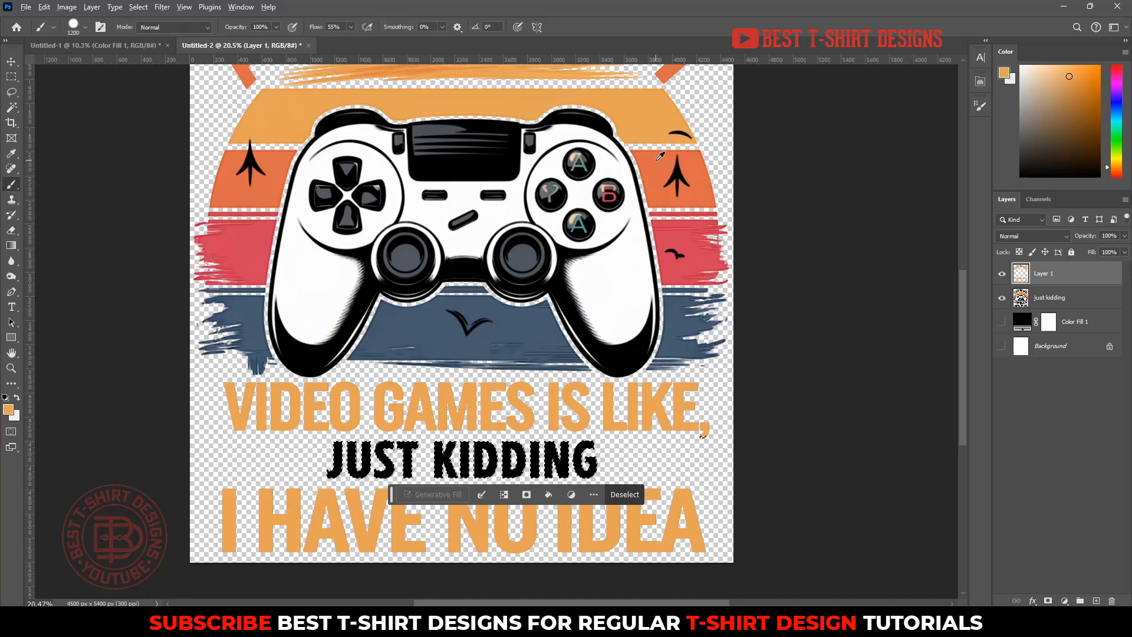
pyautogui.keyDown('alt'); pyautogui.click(674, 237); pyautogui.keyUp('alt')
pyautogui.moveTo(330, 459); pyautogui.dragTo(531, 459)
pyautogui.hotkey('ctrl', 'd')
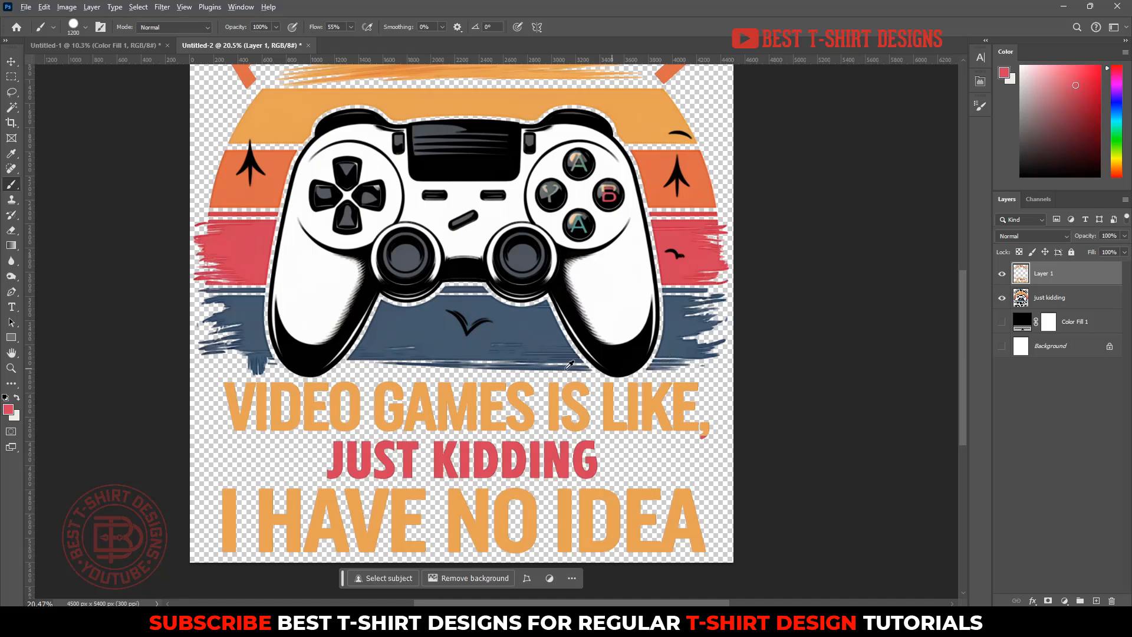
# Step: Show the black Color Fill 1 layer behind the artwork to preview the design on black
pyautogui.press('v')
pyautogui.scroll(-3, 761, 336)
pyautogui.click(761, 338)
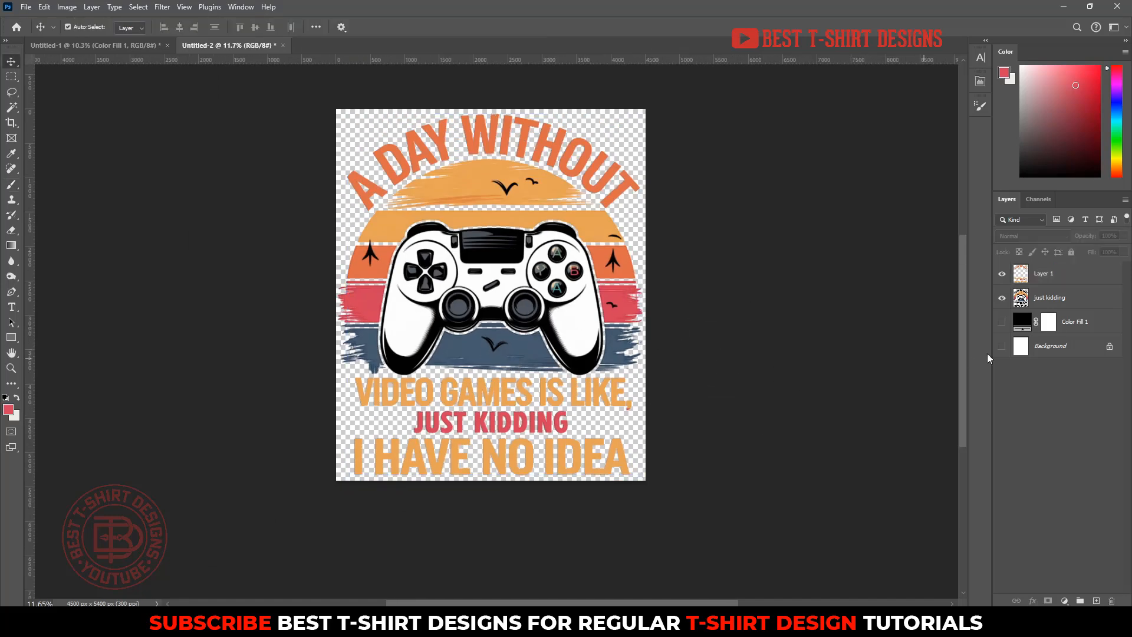
pyautogui.click(1001, 322)
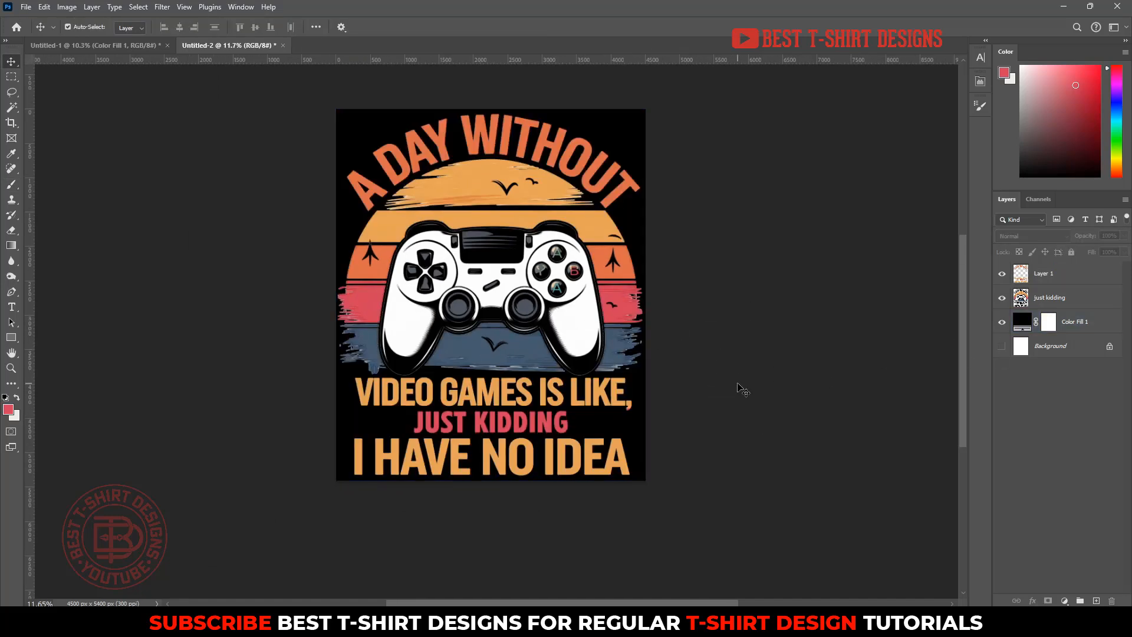
pyautogui.scroll(1, 548, 292)
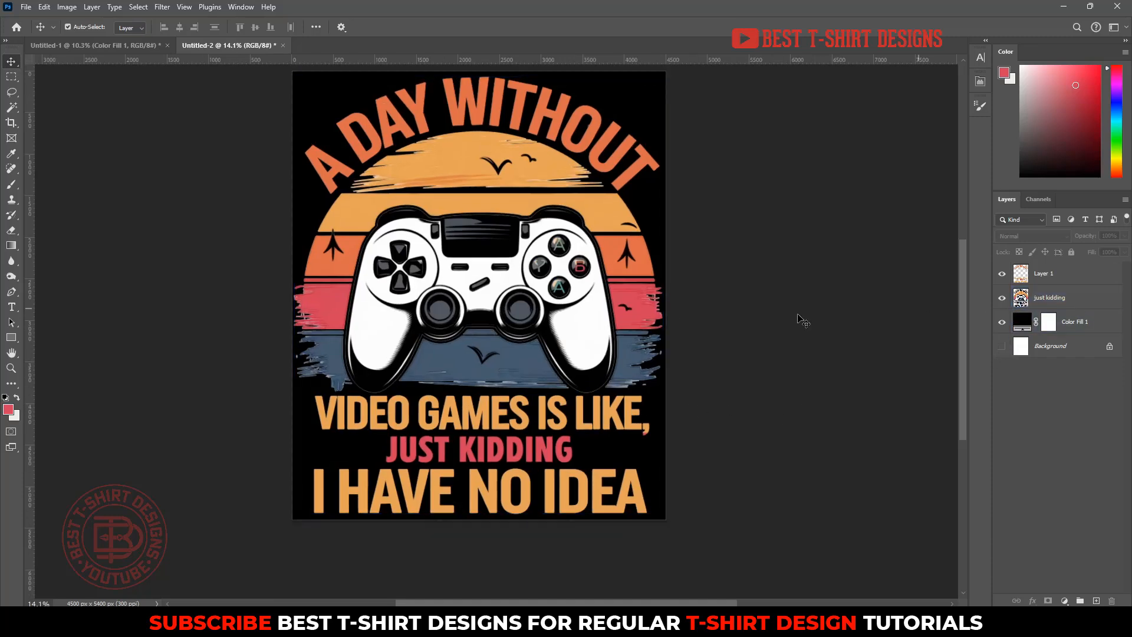
# Step: Select the controller's white body on the "just kidding" layer with the Magic Wand and extend the selection to similar colors
pyautogui.click(12, 108)
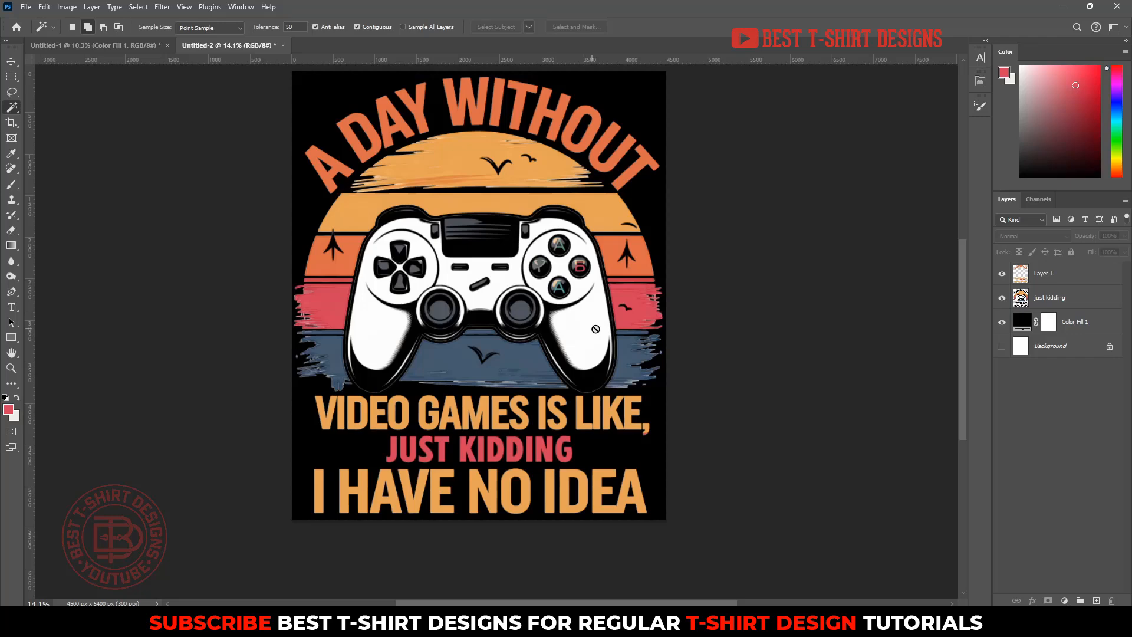
pyautogui.click(1041, 304)
pyautogui.click(563, 319)
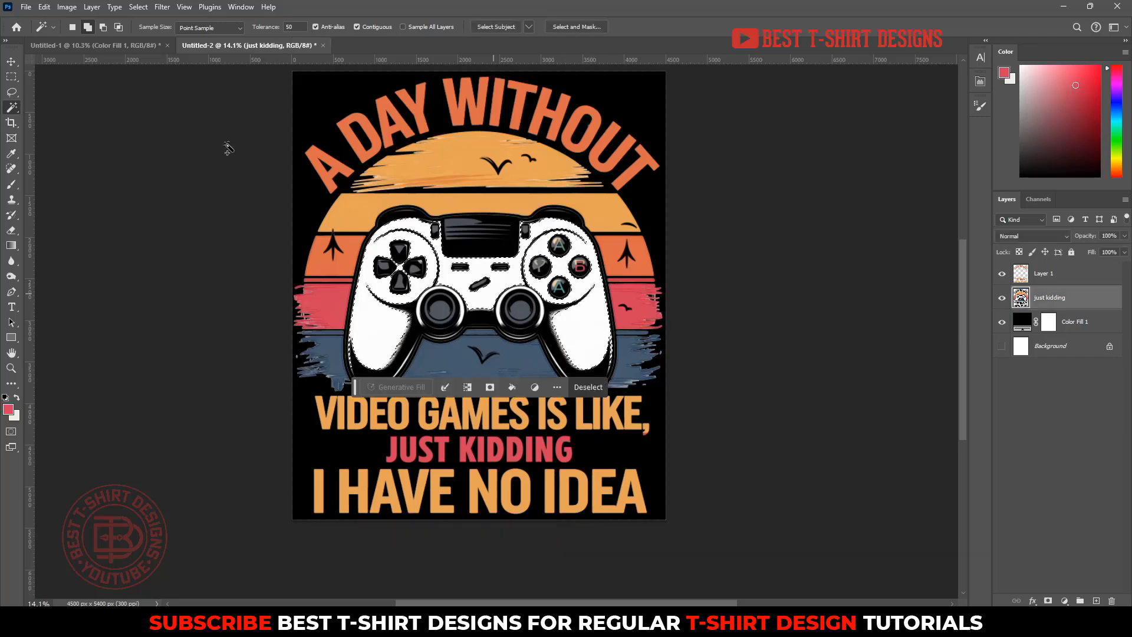
pyautogui.click(138, 7)
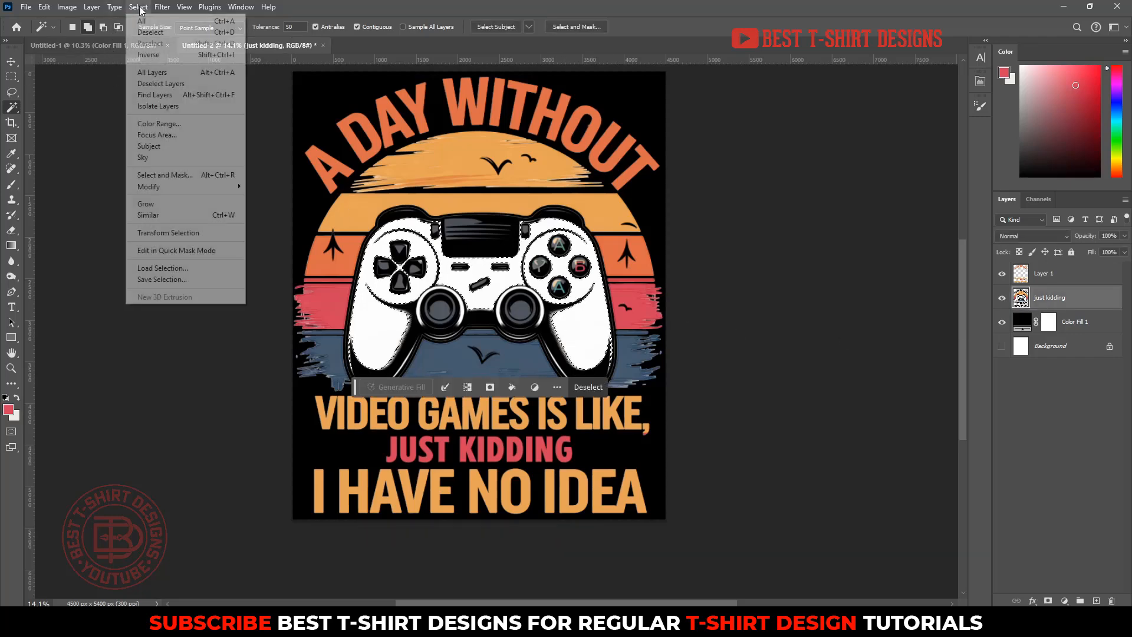
pyautogui.click(170, 216)
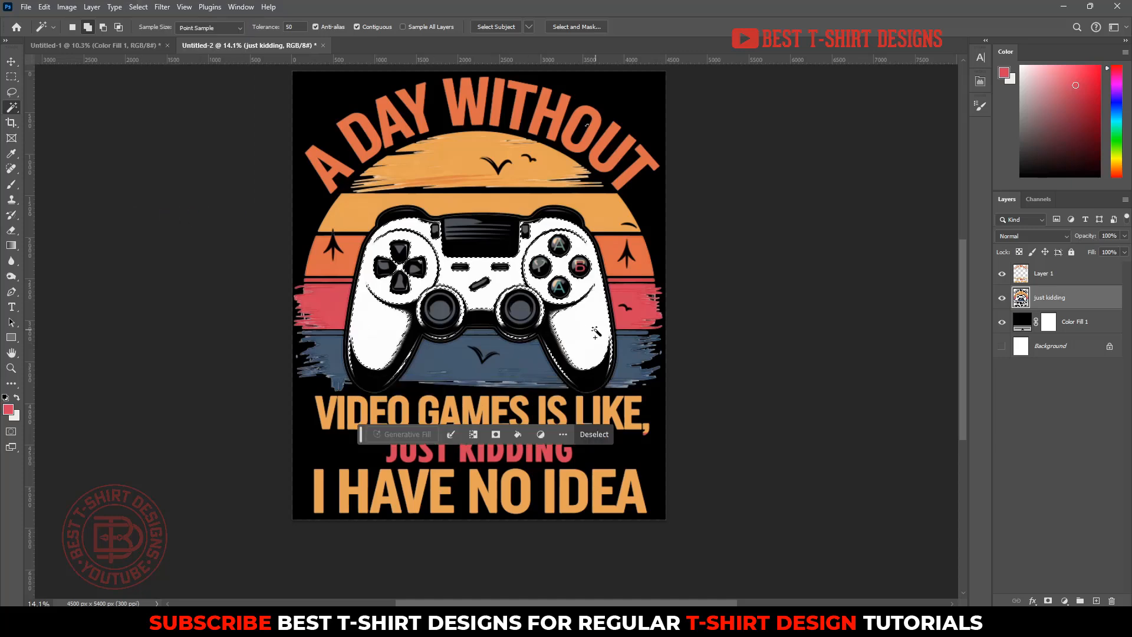
# Step: On Layer 1, paint the selected controller areas with light orange sampled from the sun, and clear the selection
pyautogui.click(1049, 276)
pyautogui.press('b')
pyautogui.keyDown('alt'); pyautogui.click(470, 164); pyautogui.keyUp('alt')
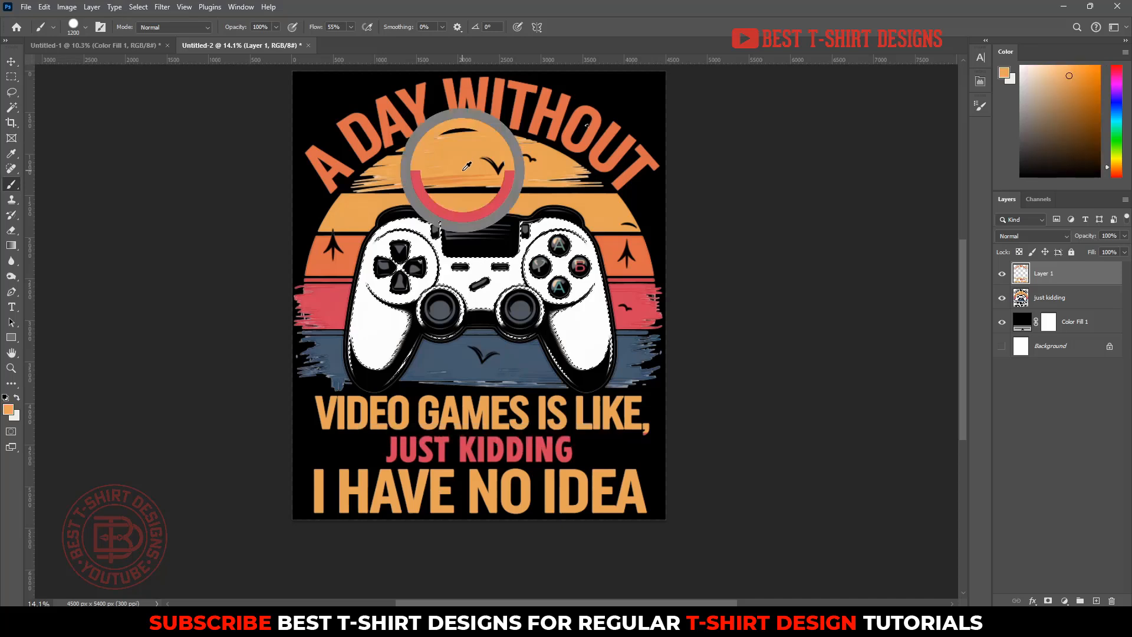
pyautogui.moveTo(436, 248)
pyautogui.mouseDown()
pyautogui.moveTo(378, 342)
pyautogui.moveTo(463, 206)
pyautogui.moveTo(590, 295)
pyautogui.moveTo(631, 353)
pyautogui.mouseUp()
pyautogui.hotkey('ctrl', 'd')
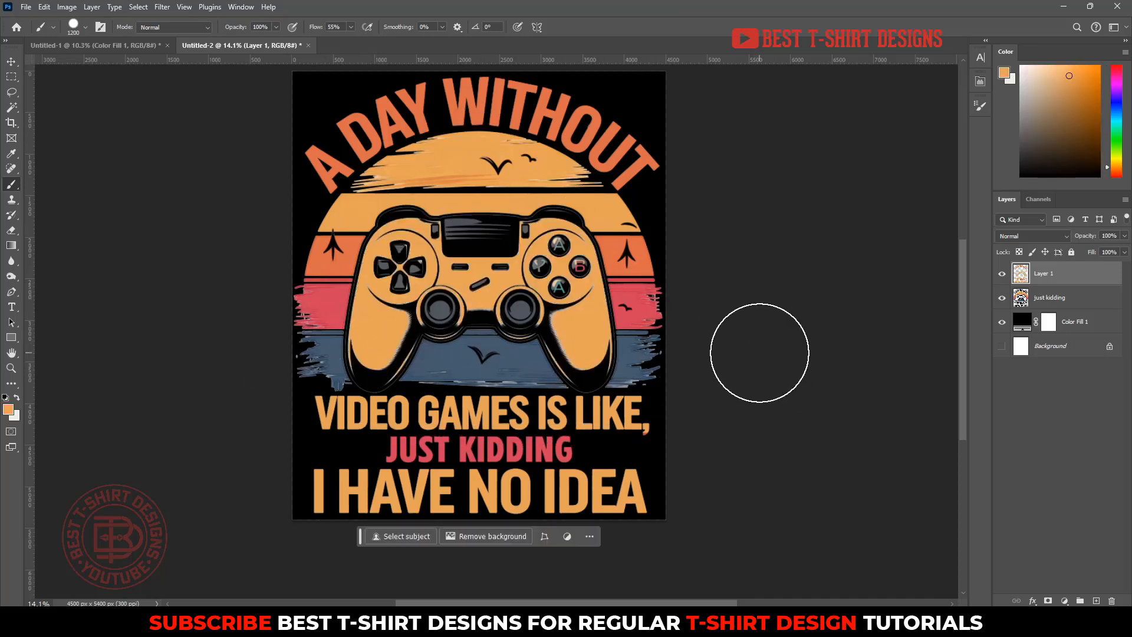
pyautogui.press('v')
pyautogui.click(761, 356)
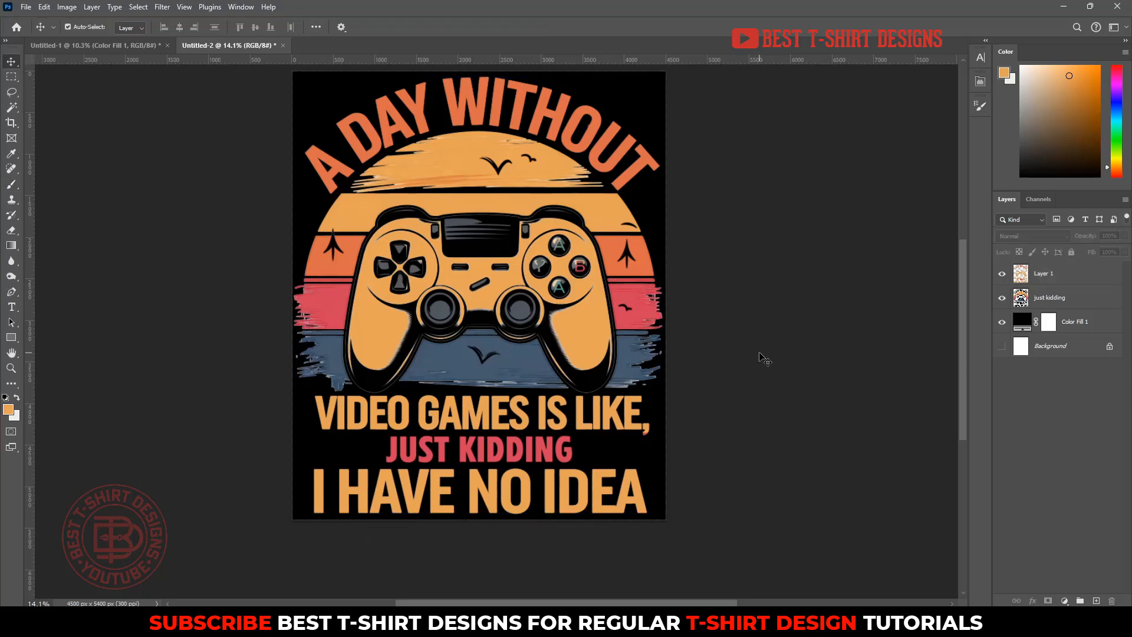
# Step: Create a new blank 4500 x 5400 px document at 300 ppi for another game-themed design
pyautogui.scroll(1, 799, 450)
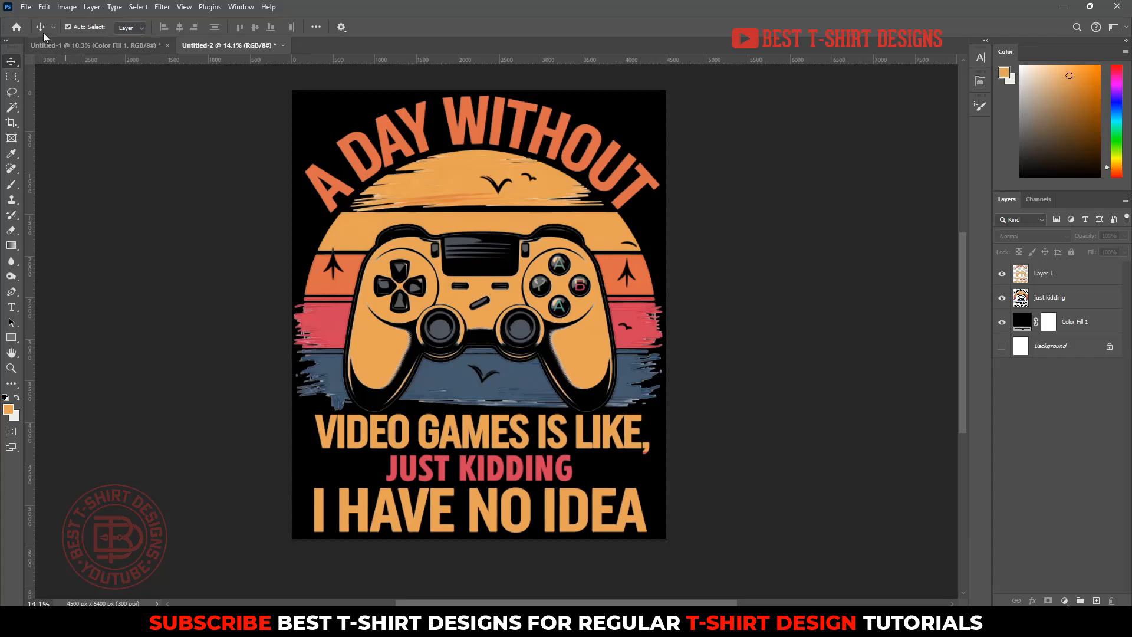
pyautogui.click(26, 6)
pyautogui.click(37, 20)
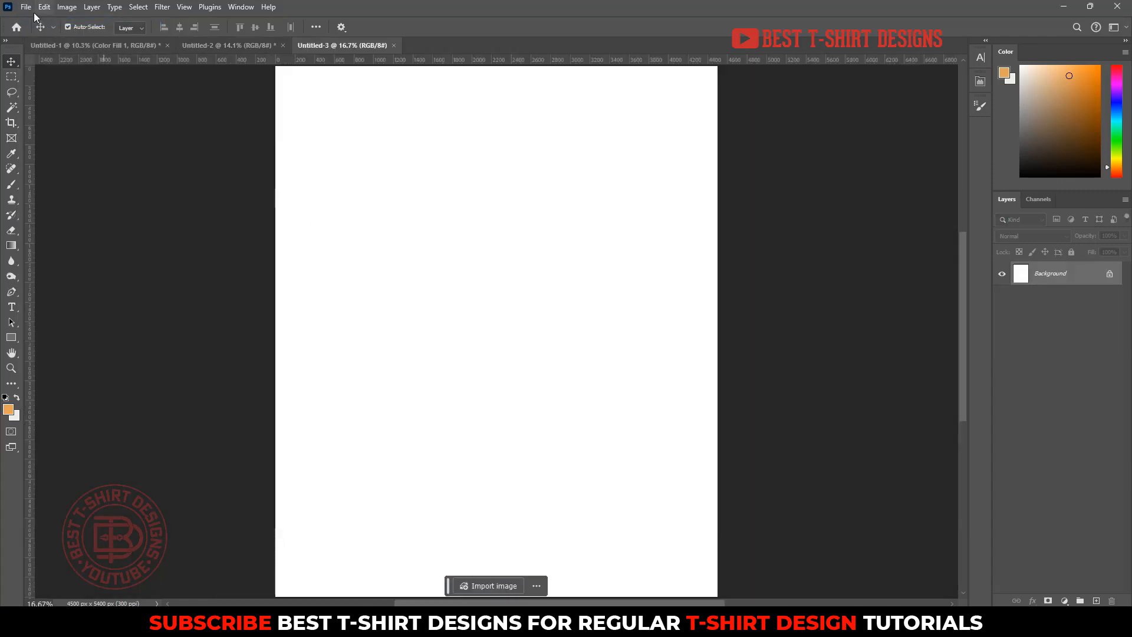
# Step: Place the blue-controller "I PAUSED MY GAME TO BE HERE" image as a linked file and scale it to 134%
pyautogui.click(27, 7)
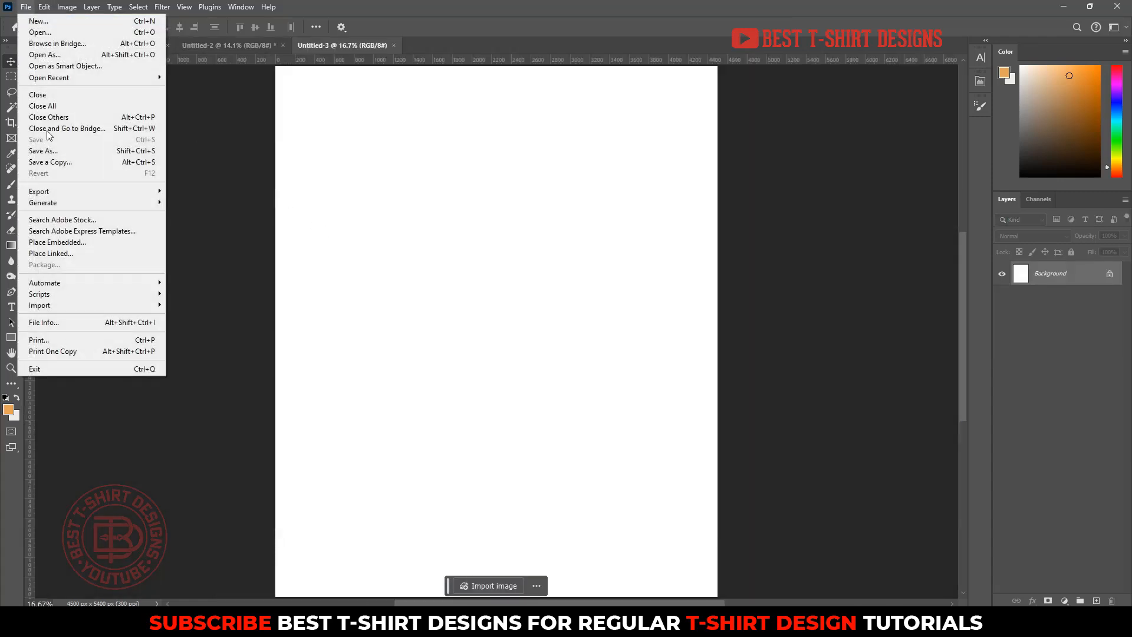
pyautogui.click(57, 255)
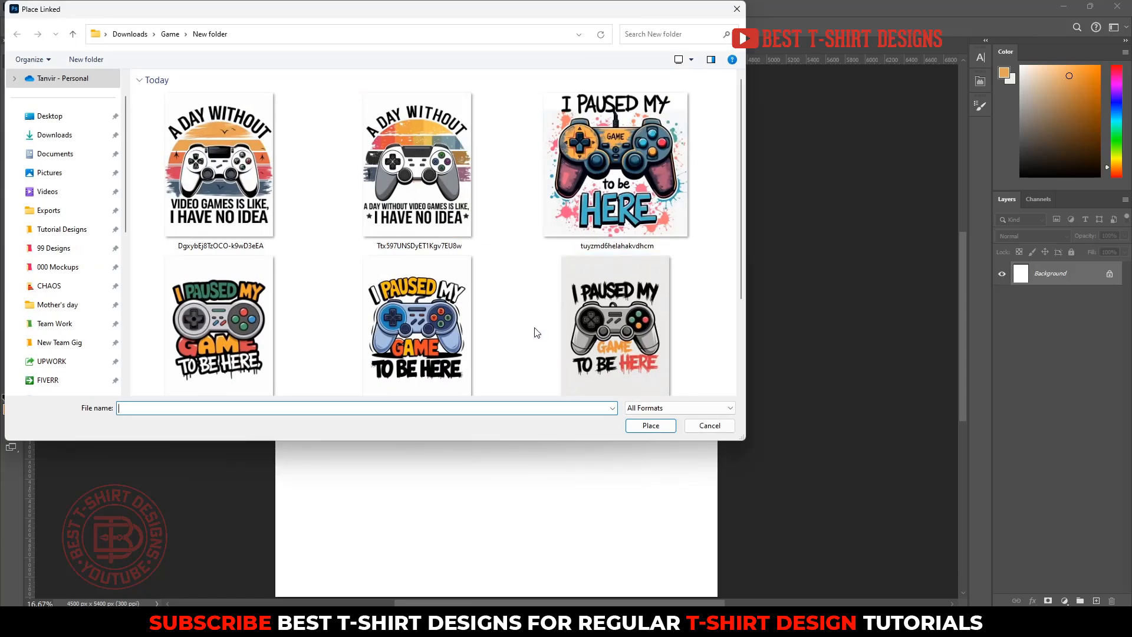
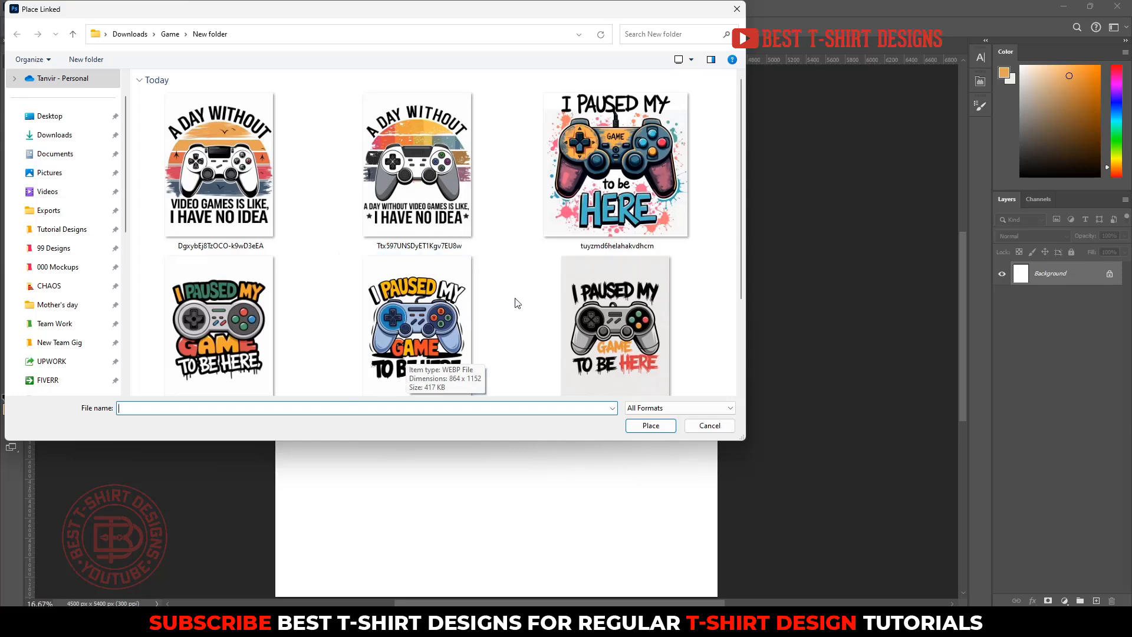
pyautogui.doubleClick(435, 339)
pyautogui.moveTo(673, 336); pyautogui.dragTo(735, 337)
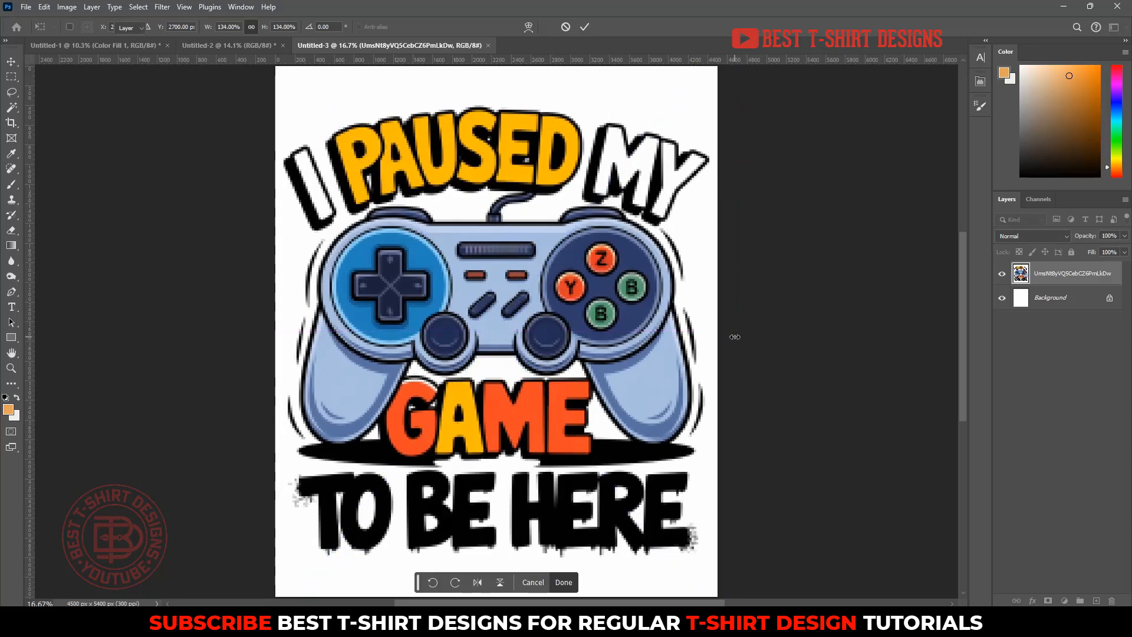
pyautogui.press('Return')
# Step: Select the image's white background with the Magic Wand, invert the selection, mask the layer with it, and hide the Background layer
pyautogui.click(12, 107)
pyautogui.click(319, 112)
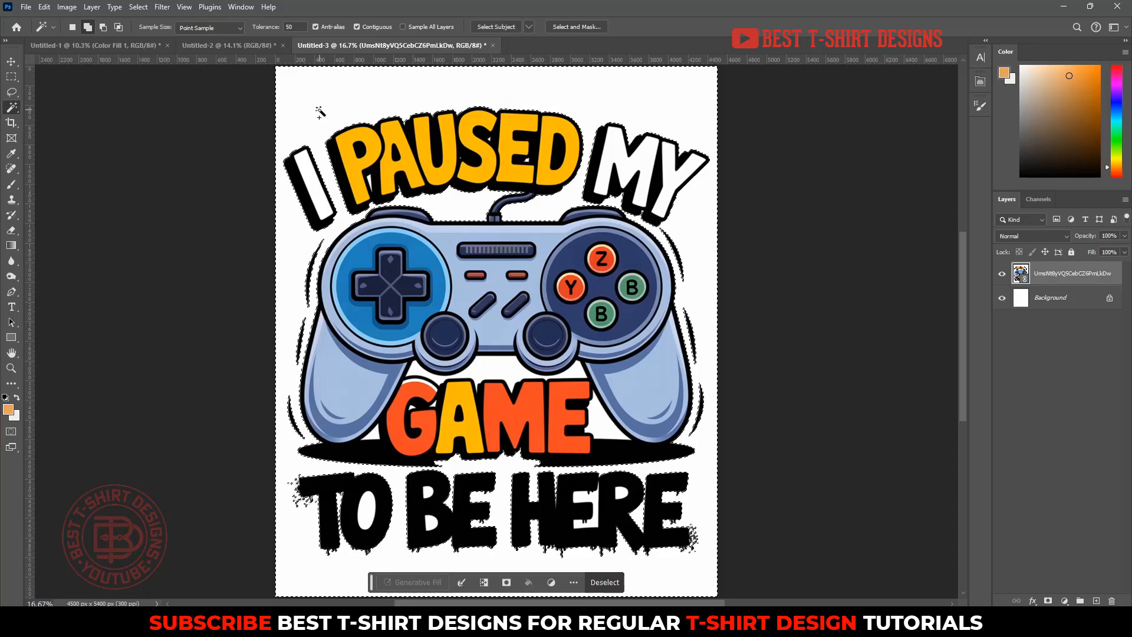
pyautogui.hotkey('ctrl', 'shift', 'i')
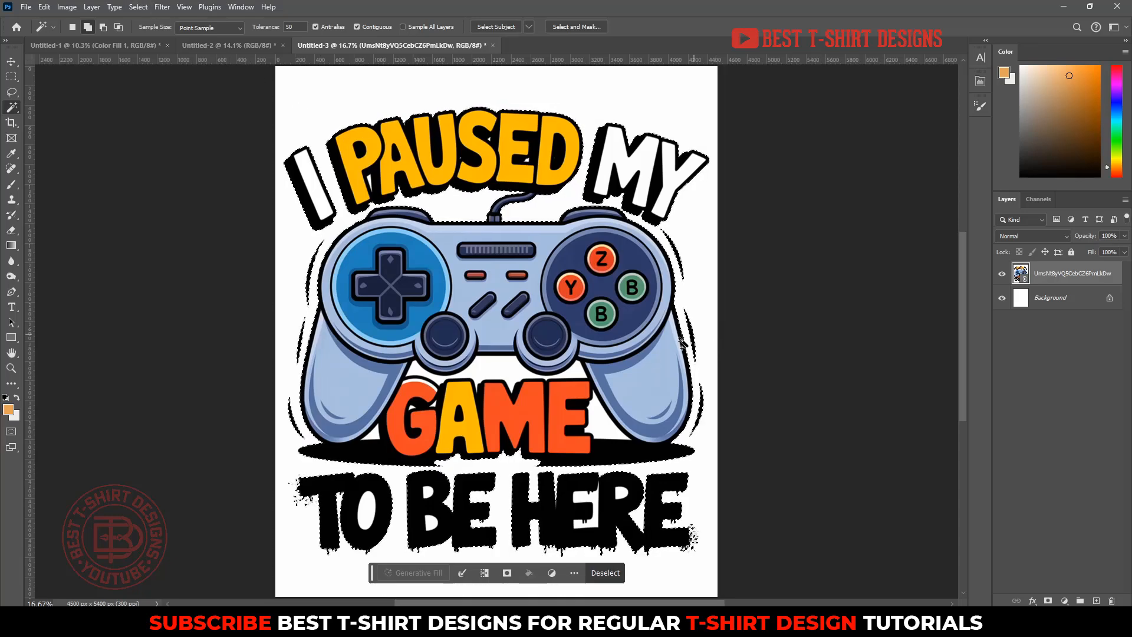
pyautogui.click(509, 573)
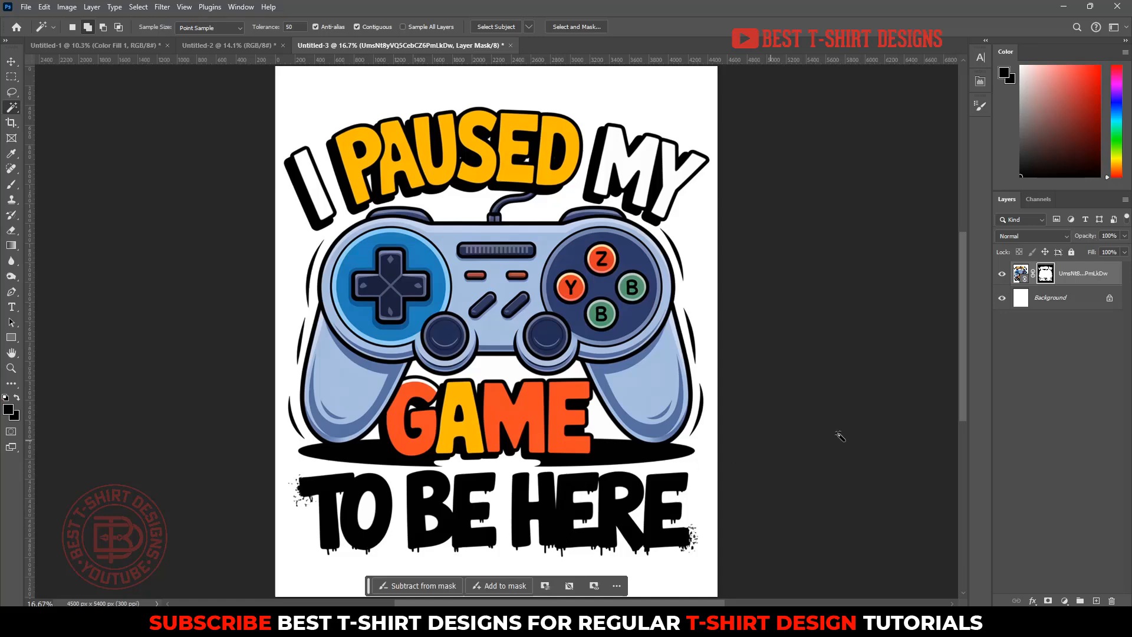
pyautogui.click(1002, 298)
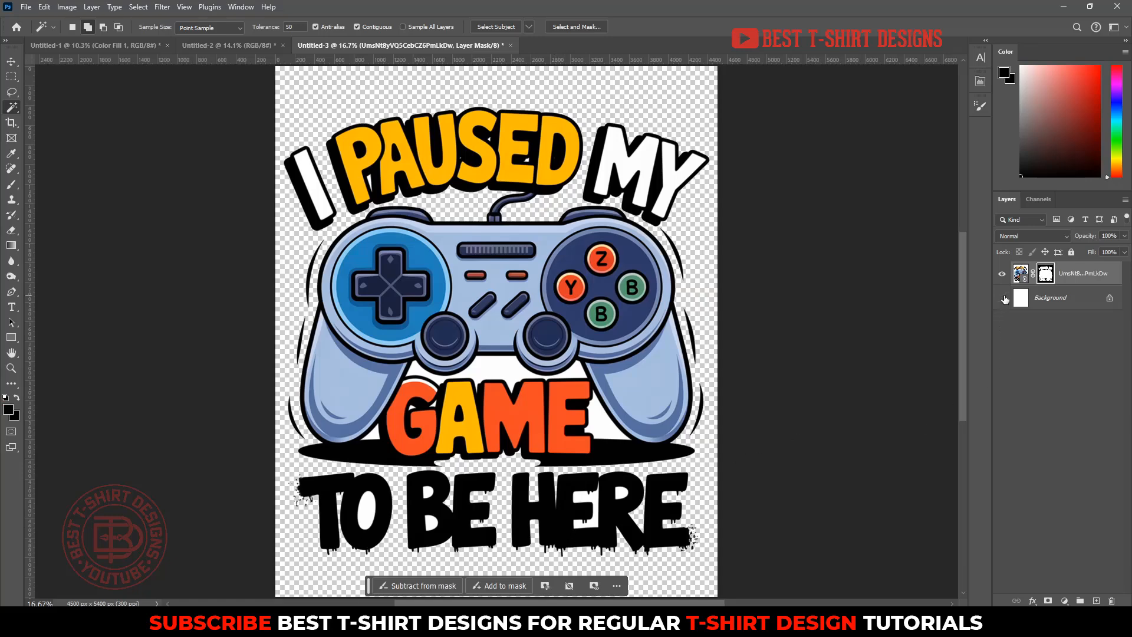
# Step: Select the leftover white inside the lettering plus similar areas, paint it out in black on the layer mask, and clear the selection
pyautogui.click(590, 502)
pyautogui.click(138, 7)
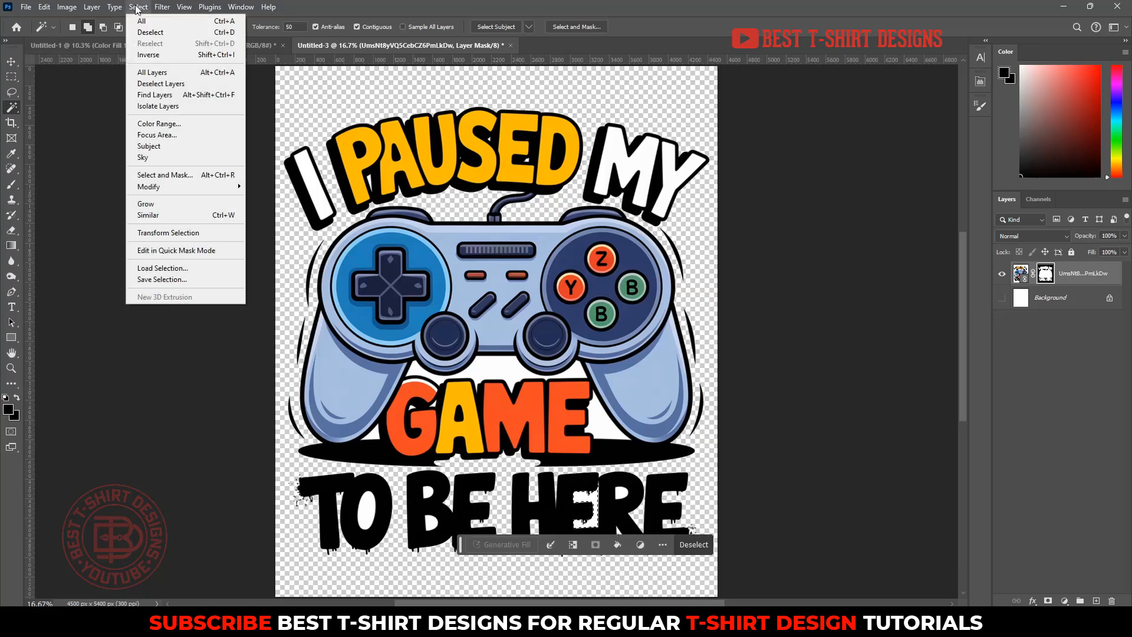
pyautogui.click(152, 215)
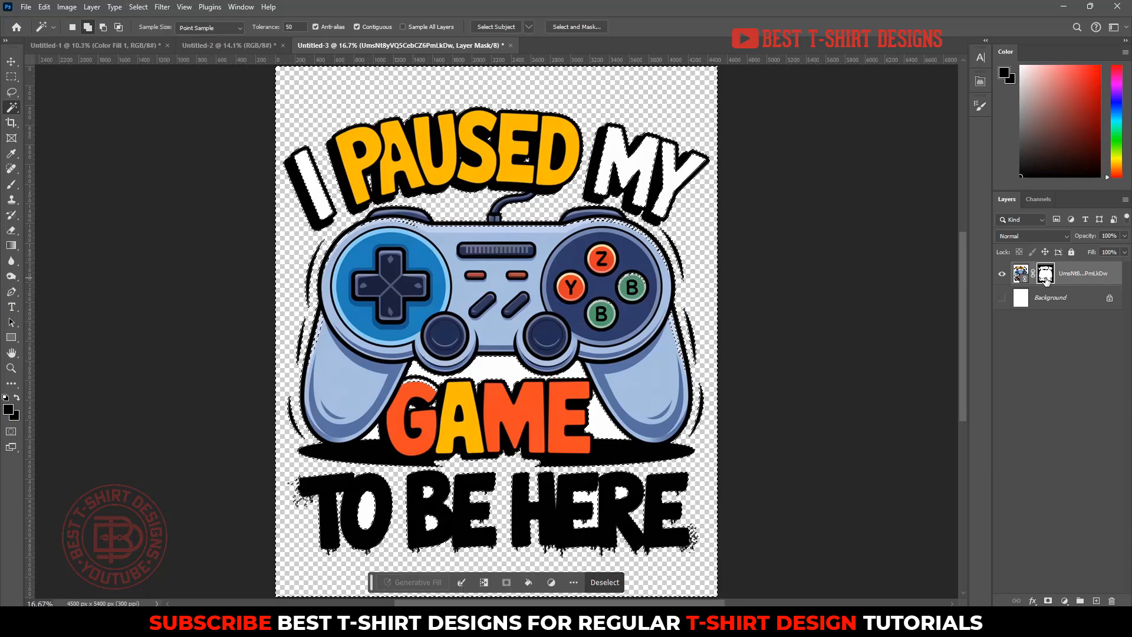
pyautogui.press('b')
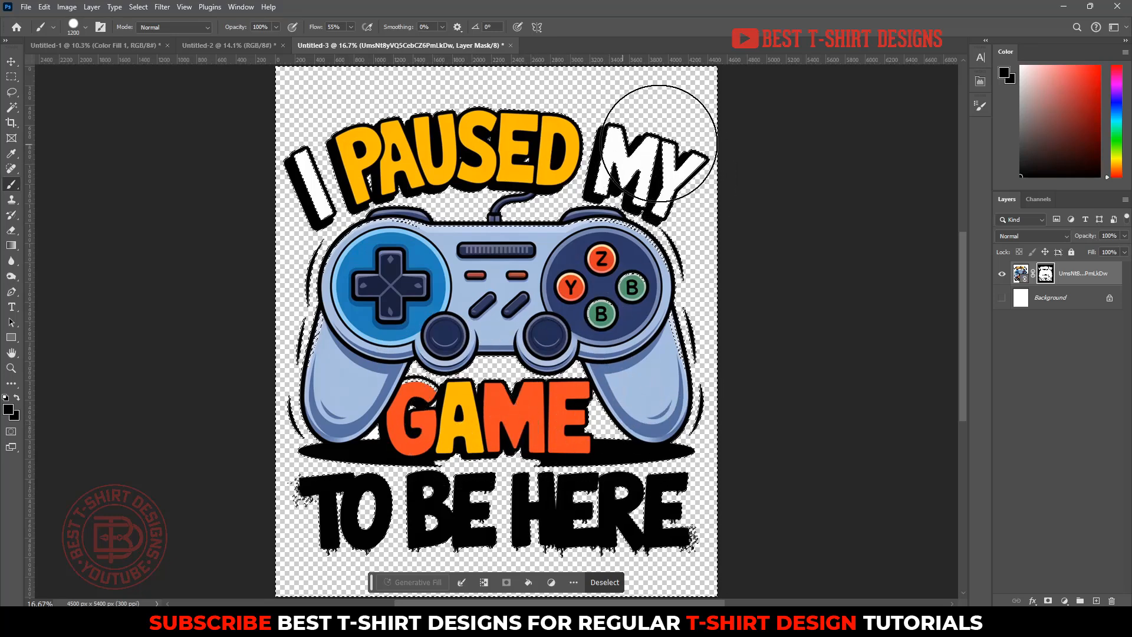
pyautogui.click(12, 76)
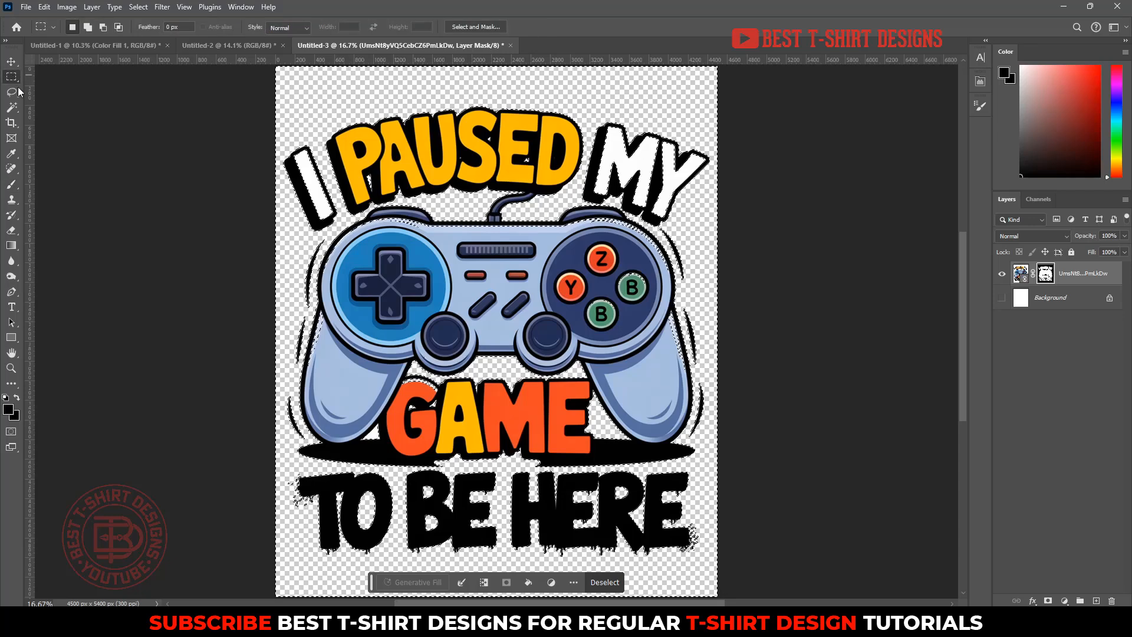
pyautogui.hotkey('ctrl', 'd')
pyautogui.hotkey('ctrl', '-')
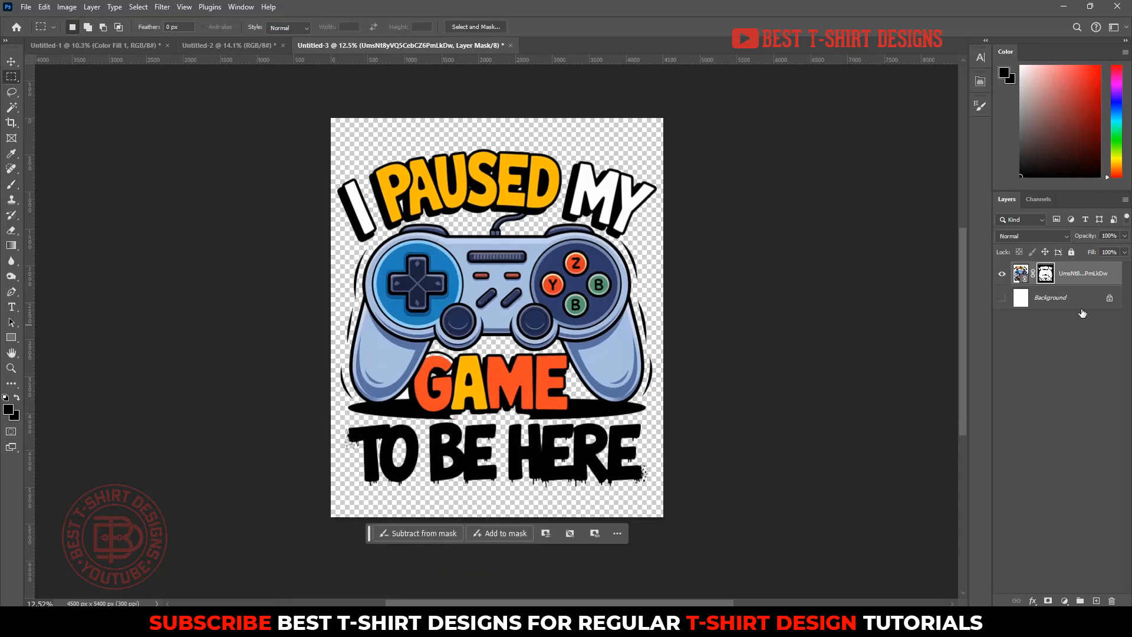
pyautogui.keyDown('ctrl'); pyautogui.click(1048, 275); pyautogui.keyUp('ctrl')
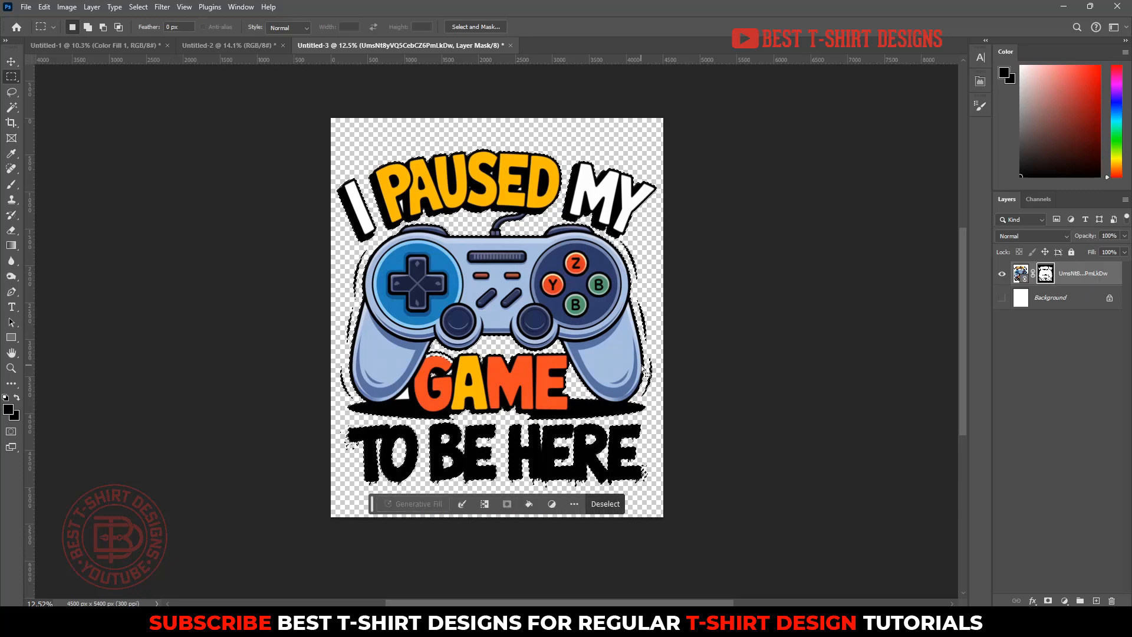
pyautogui.hotkey('ctrl', 'd')
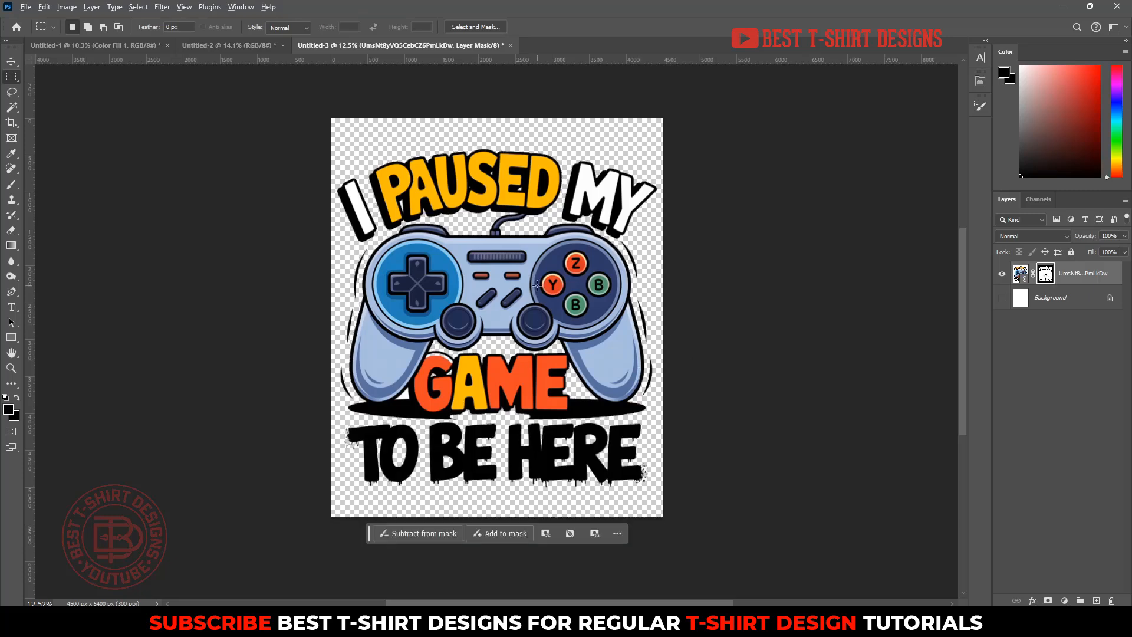
pyautogui.scroll(2, 537, 285)
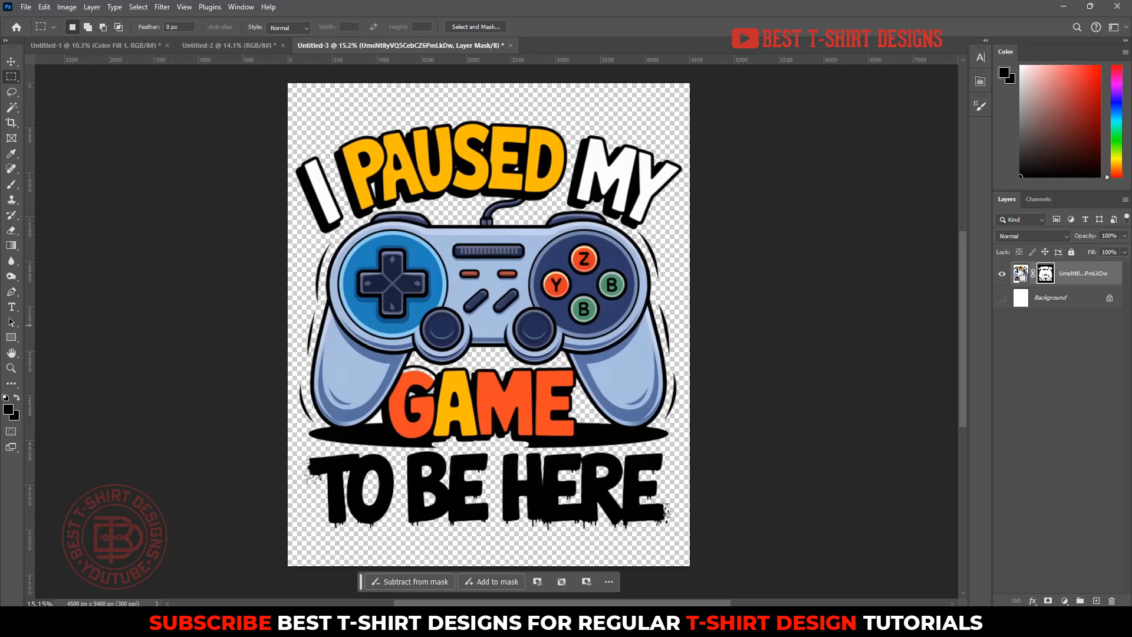
pyautogui.hotkey('ctrl', 'a')
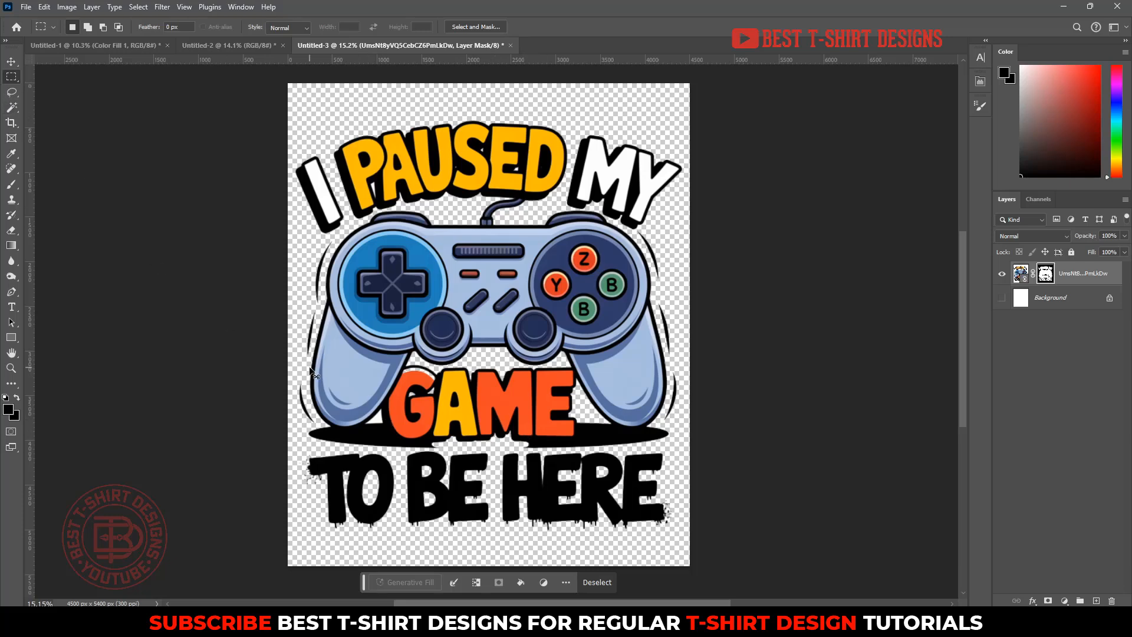
pyautogui.hotkey('ctrl', 'z')
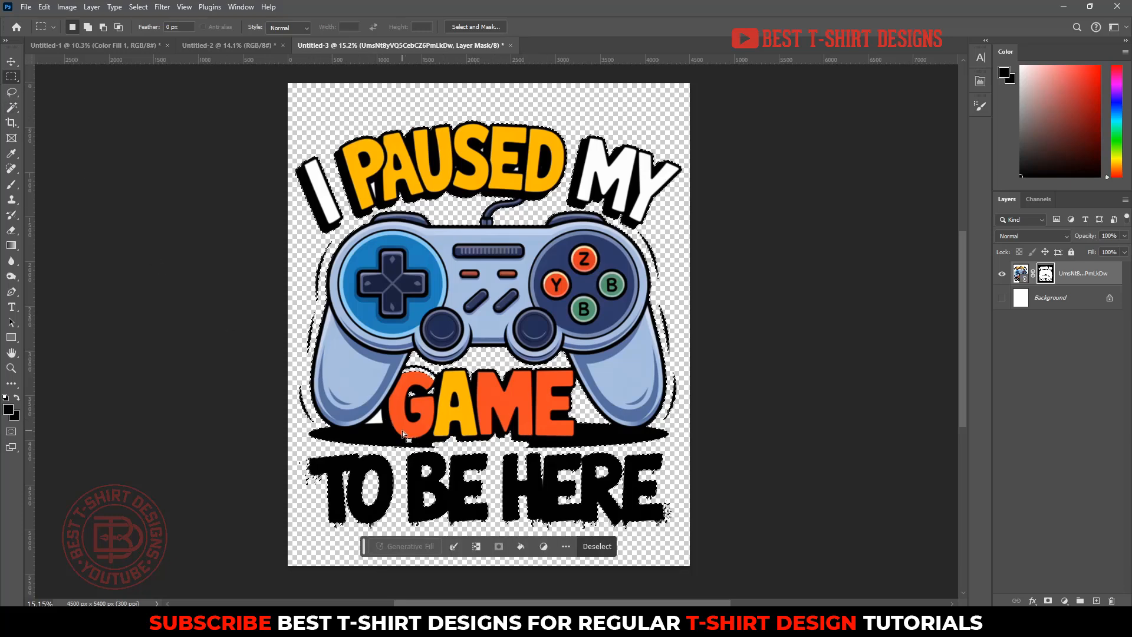
# Step: Select the remaining white patch between the controller's left grip and "GAME", paint it out on the layer mask, and deselect
pyautogui.press('w')
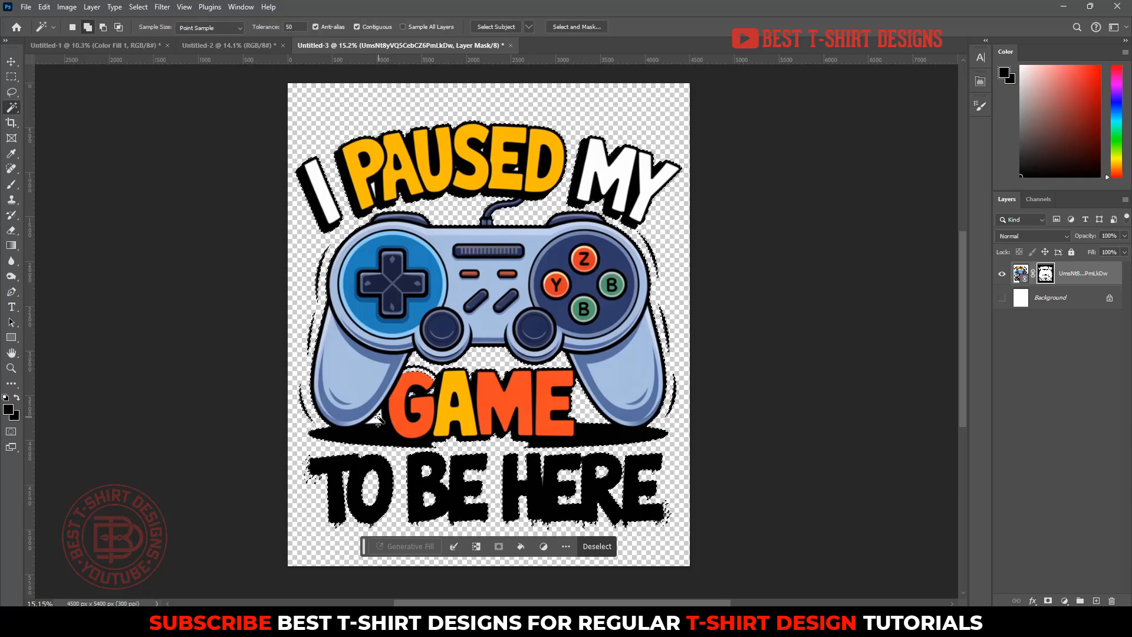
pyautogui.click(378, 420)
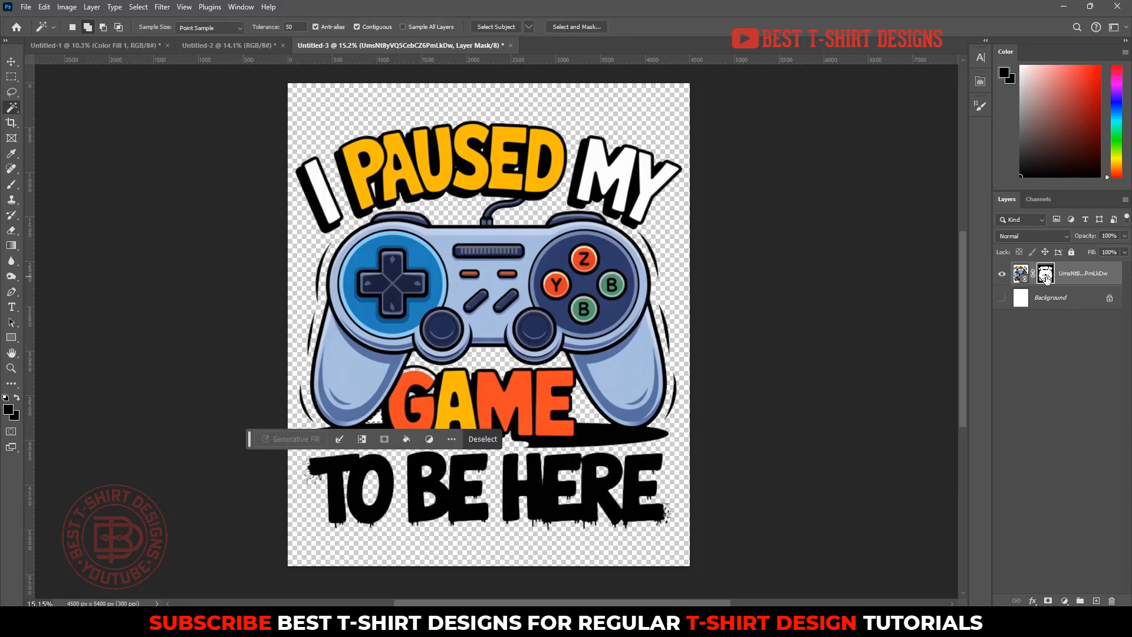
pyautogui.press('b')
pyautogui.click(483, 438)
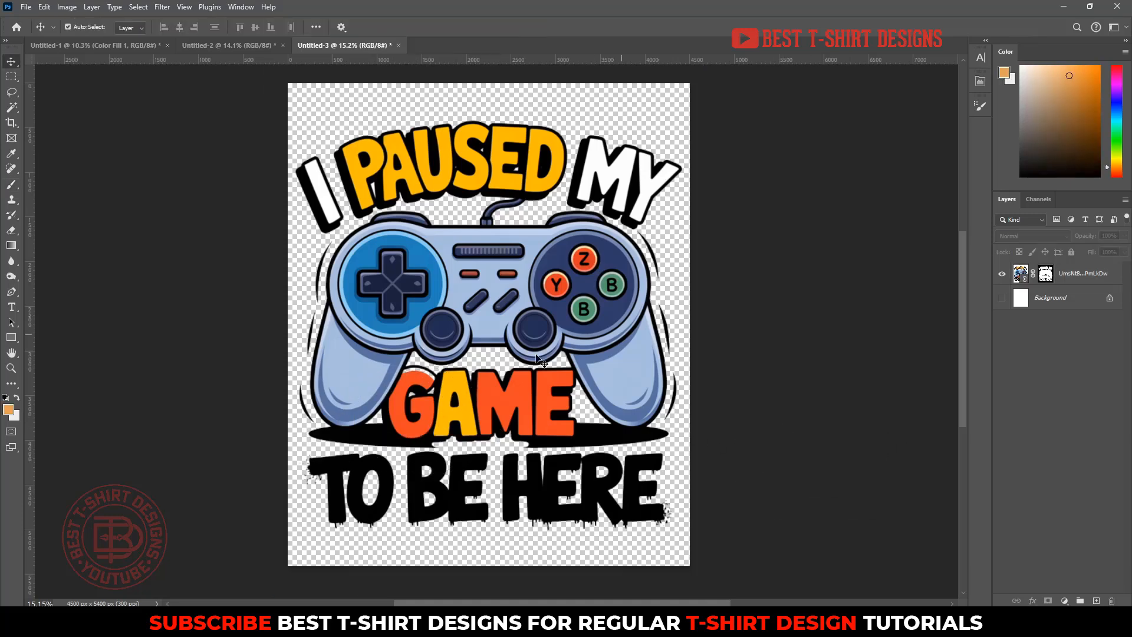
# Step: Load the layer mask as a selection and subtract everything above the bottom line so only "TO BE HERE" is selected
pyautogui.click(538, 358)
pyautogui.keyDown('ctrl'); pyautogui.click(1045, 273); pyautogui.keyUp('ctrl')
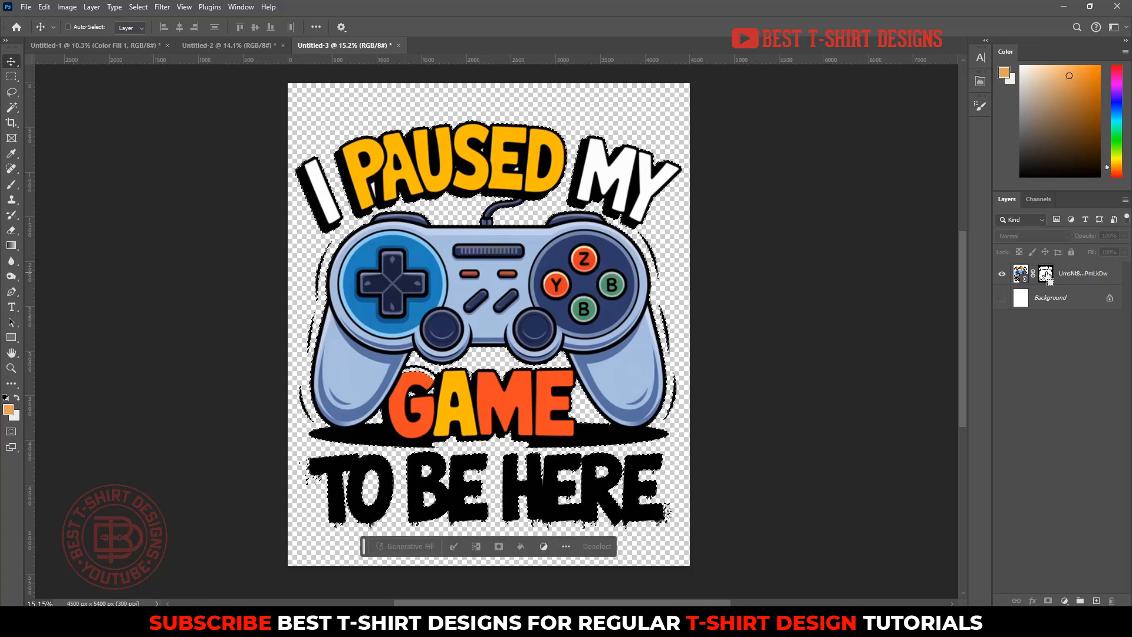
pyautogui.click(505, 408)
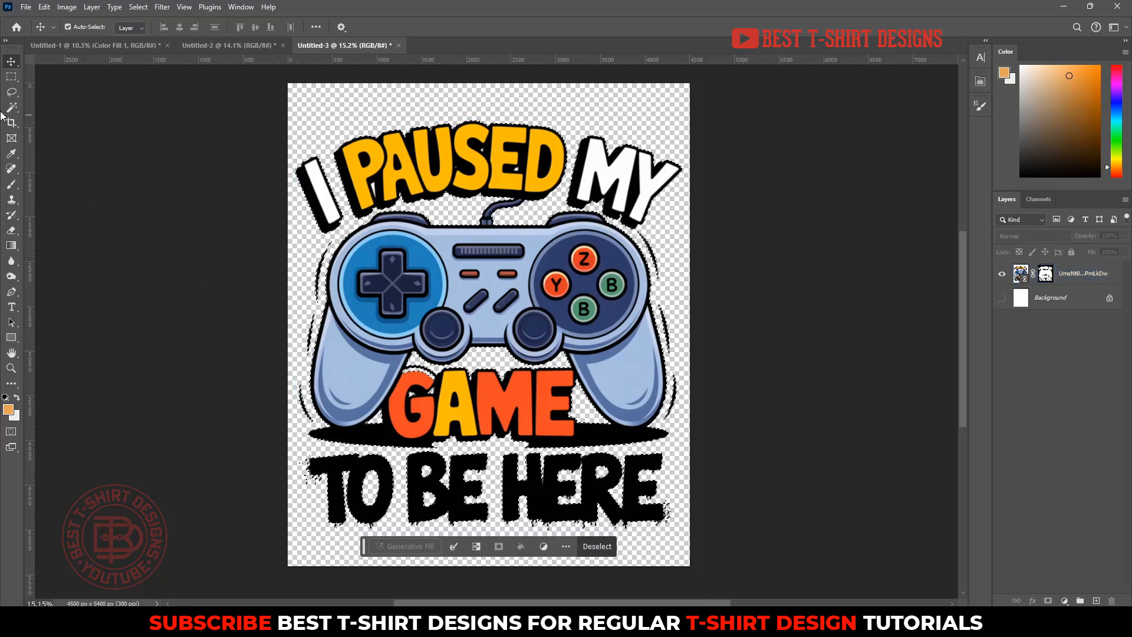
pyautogui.click(11, 76)
pyautogui.moveTo(263, 97); pyautogui.dragTo(829, 450)
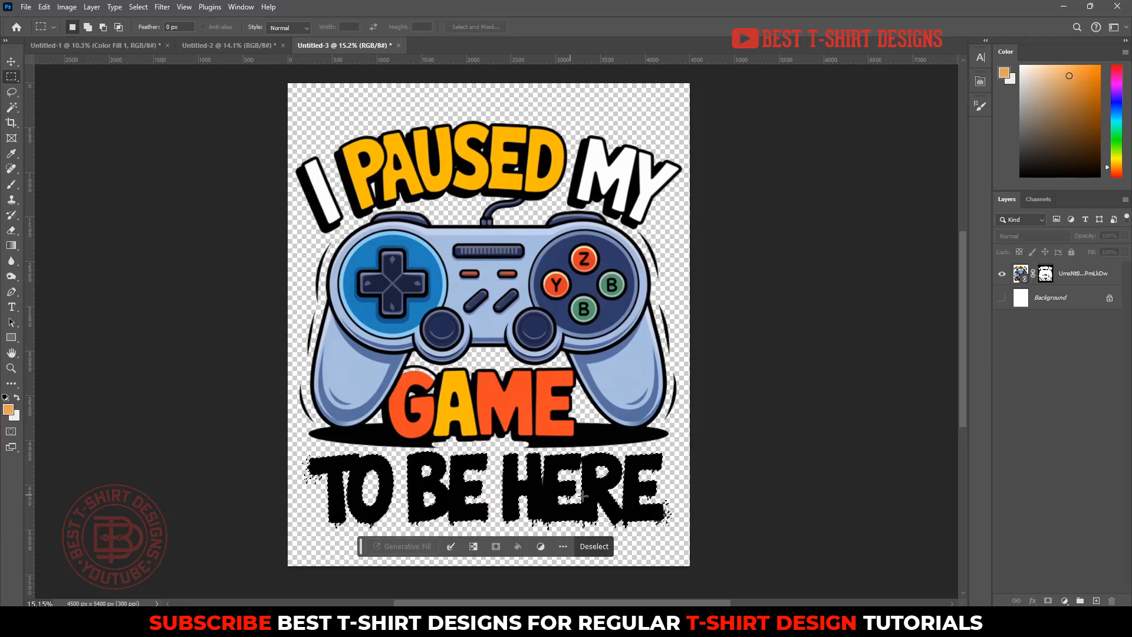
# Step: On a new layer above the artwork, paint the selected "TO BE HERE" with blue sampled from the controller, and clear the selection
pyautogui.click(1066, 282)
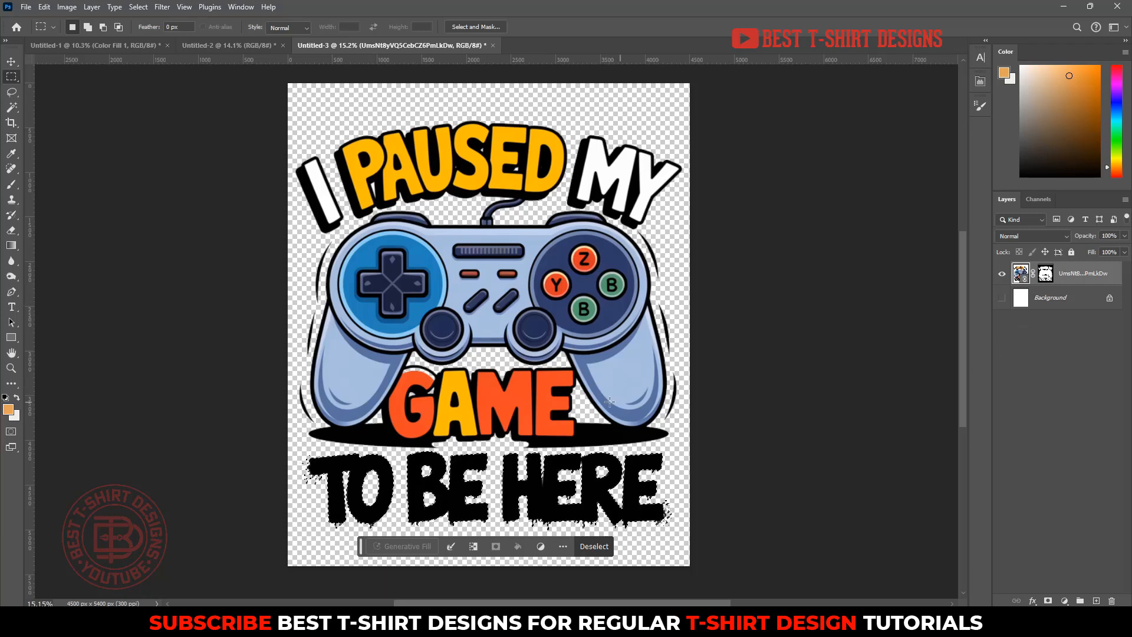
pyautogui.press('b')
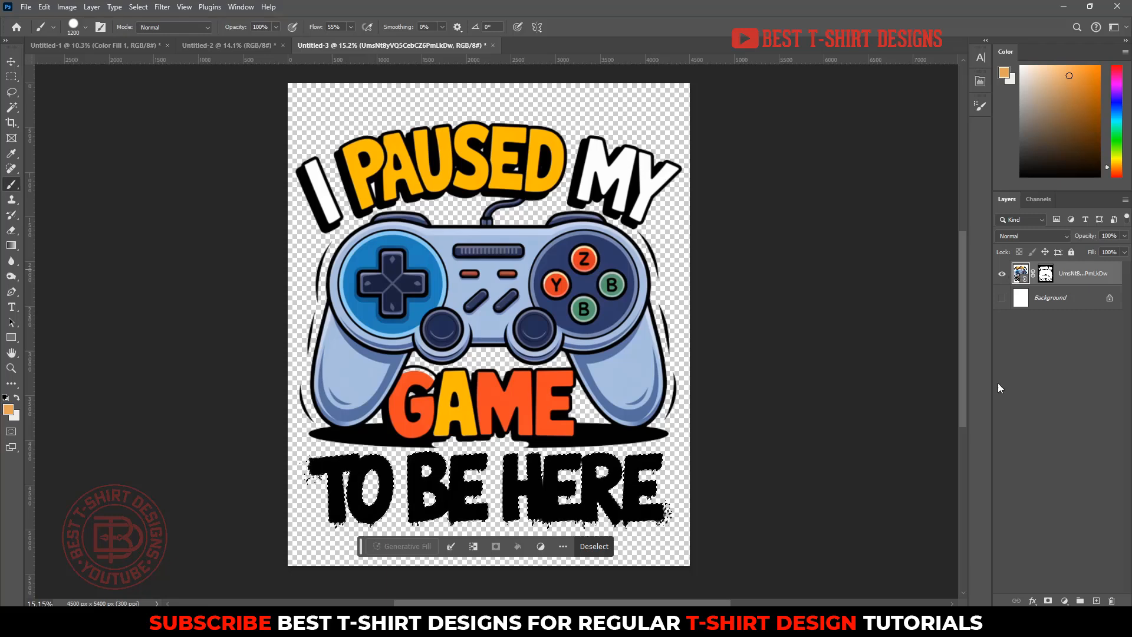
pyautogui.click(1096, 601)
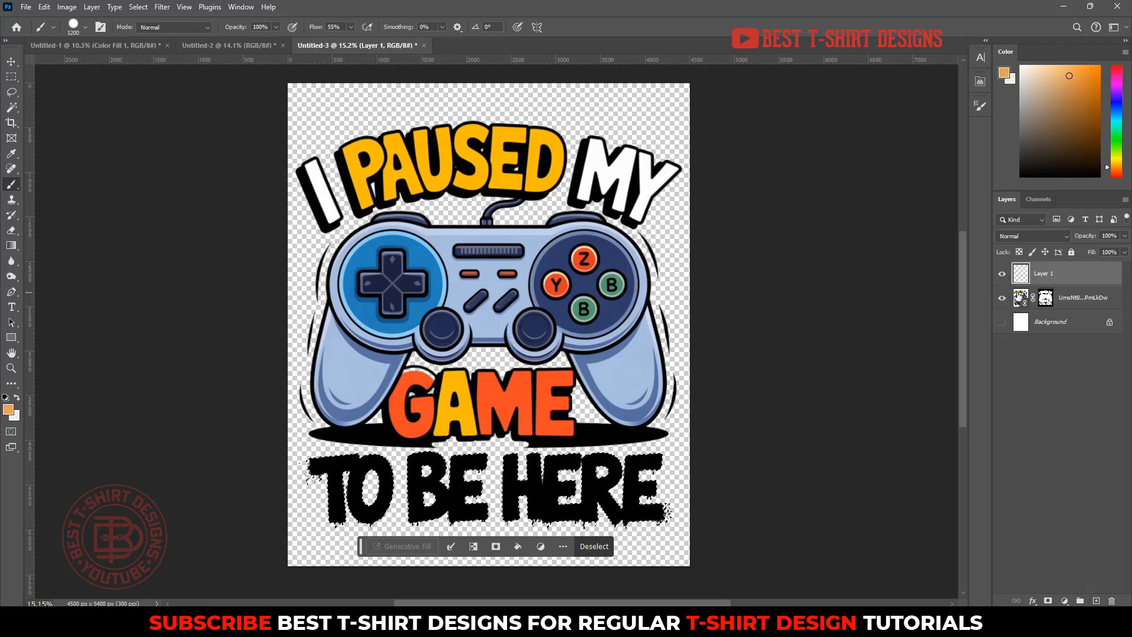
pyautogui.keyDown('alt'); pyautogui.click(415, 256); pyautogui.keyUp('alt')
pyautogui.moveTo(360, 472)
pyautogui.mouseDown()
pyautogui.moveTo(649, 487)
pyautogui.moveTo(678, 472)
pyautogui.mouseUp()
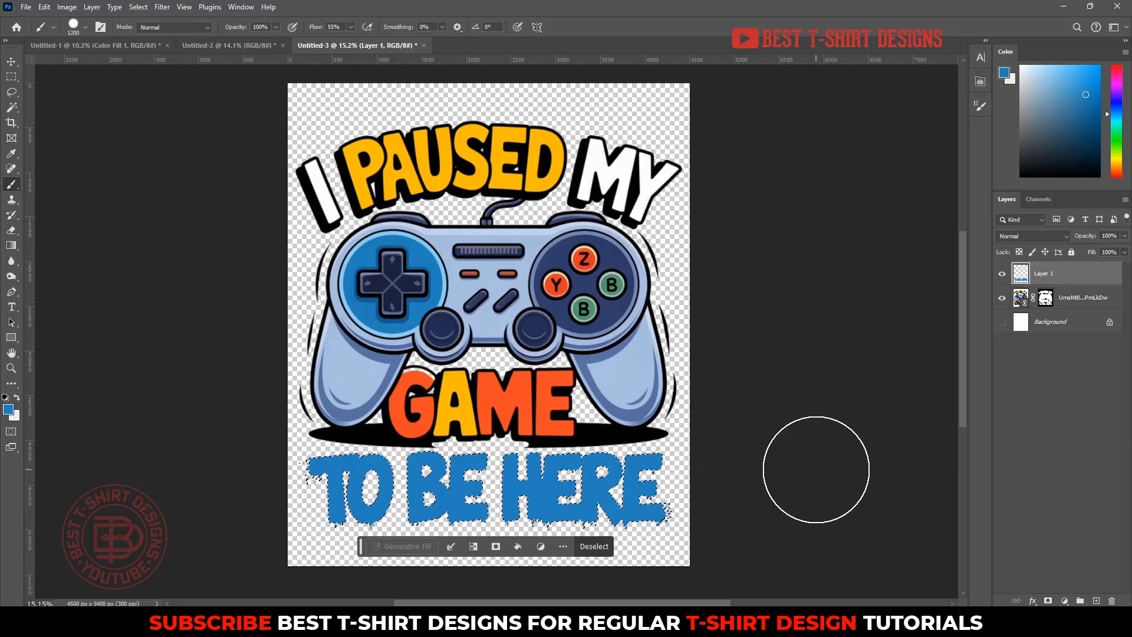
pyautogui.hotkey('ctrl', 'd')
pyautogui.press('v')
pyautogui.click(731, 446)
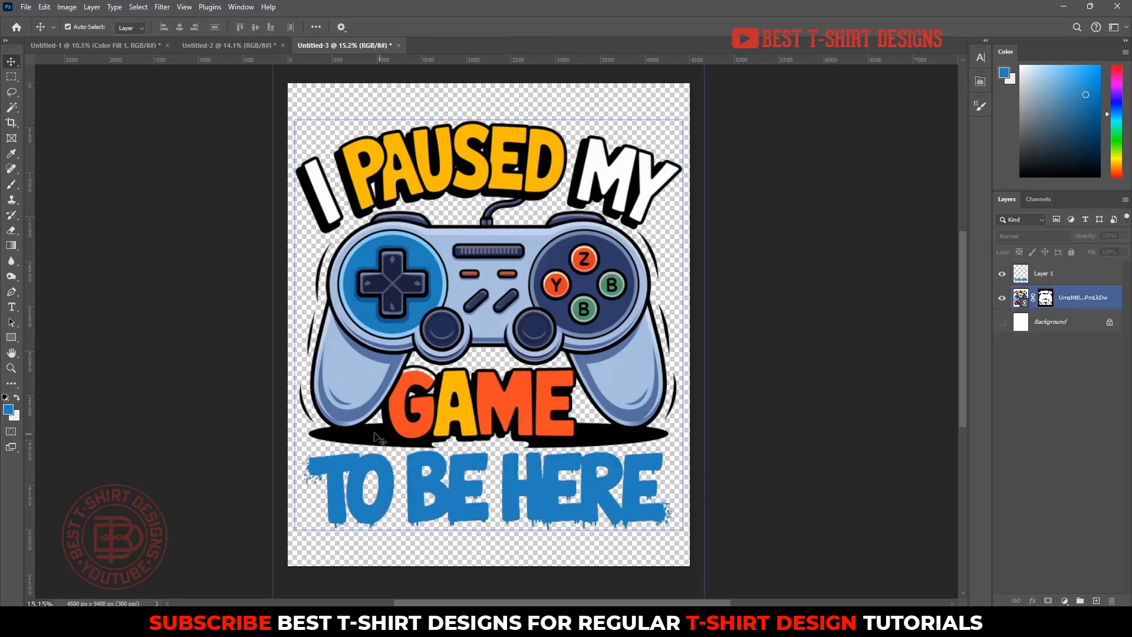
# Step: Add a black (000000) solid color fill layer above the Background layer to check the design on black
pyautogui.click(1065, 327)
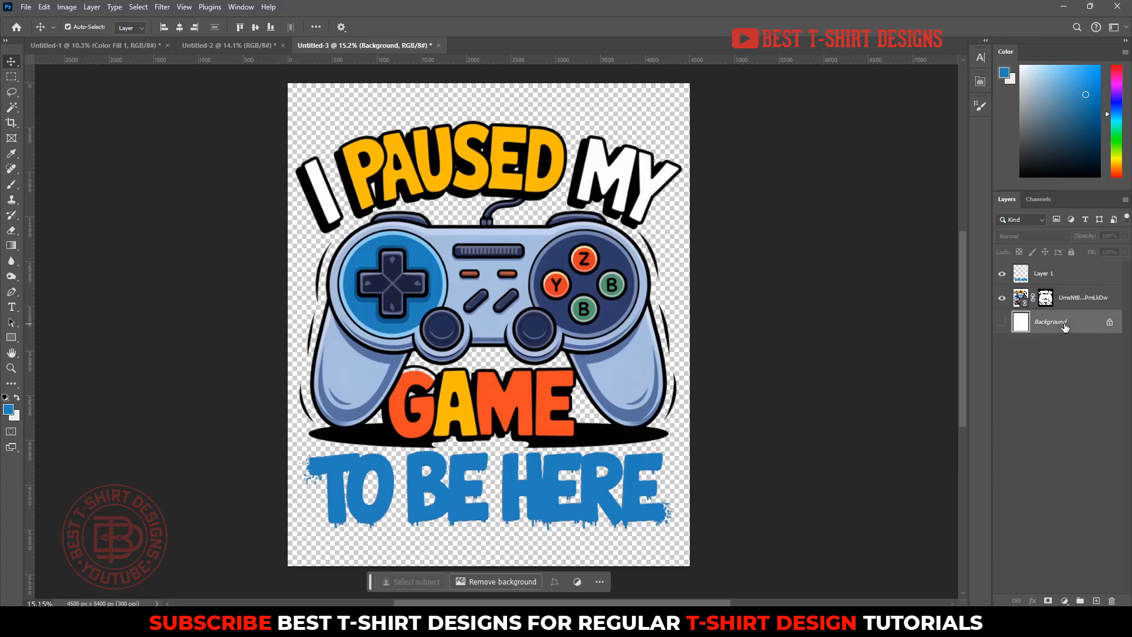
pyautogui.click(1063, 599)
pyautogui.click(1036, 392)
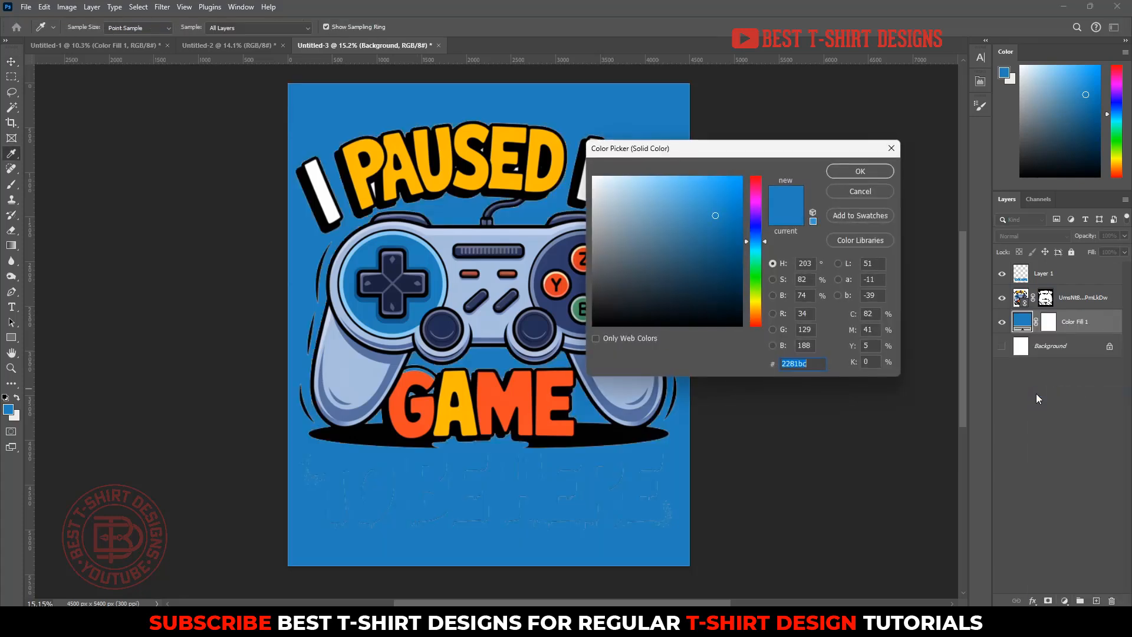
pyautogui.write('475965')
pyautogui.click(533, 388)
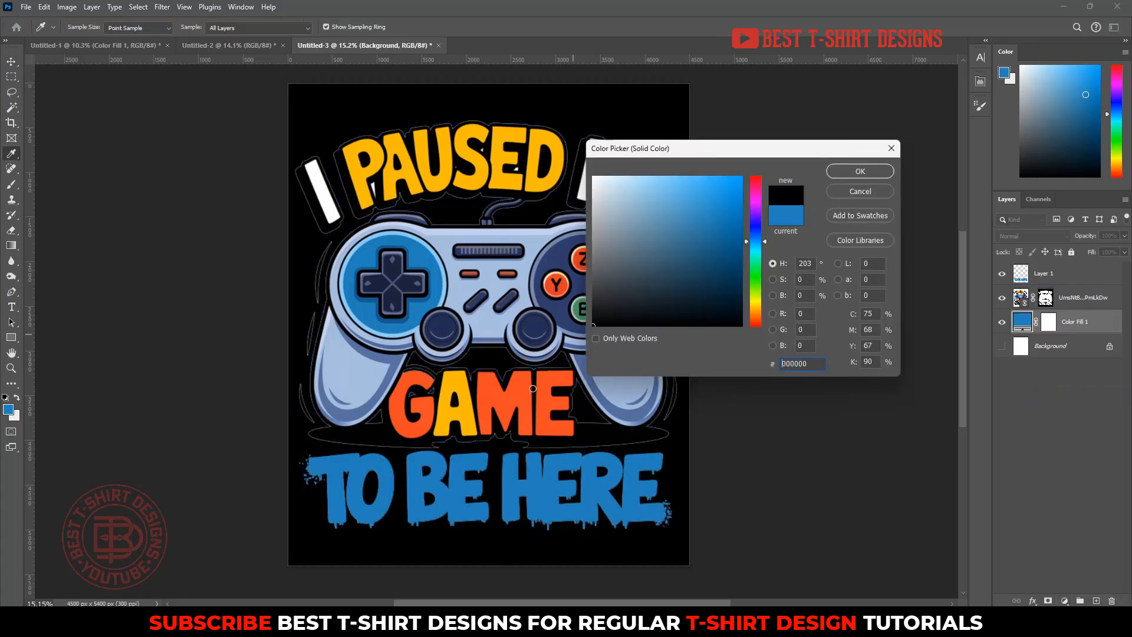
pyautogui.click(861, 172)
pyautogui.click(533, 167)
pyautogui.scroll(5, 533, 167)
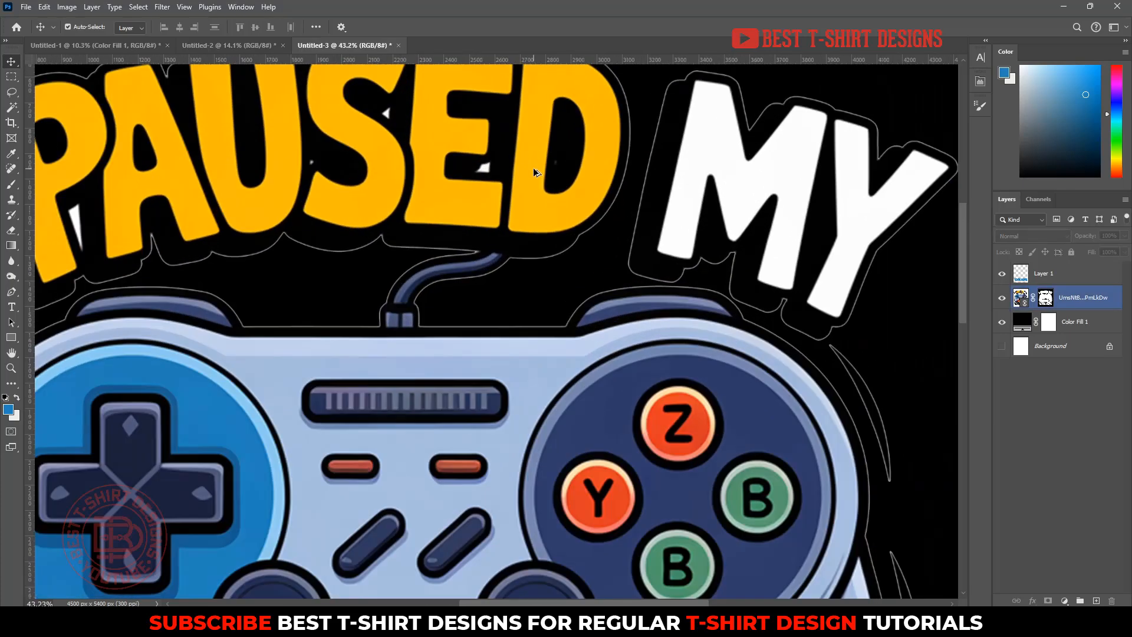
# Step: Shrink the artwork's layer mask with the Minimum filter at a 6-pixel radius, preserving roundness, to remove the thin white outline
pyautogui.scroll(3, 519, 262)
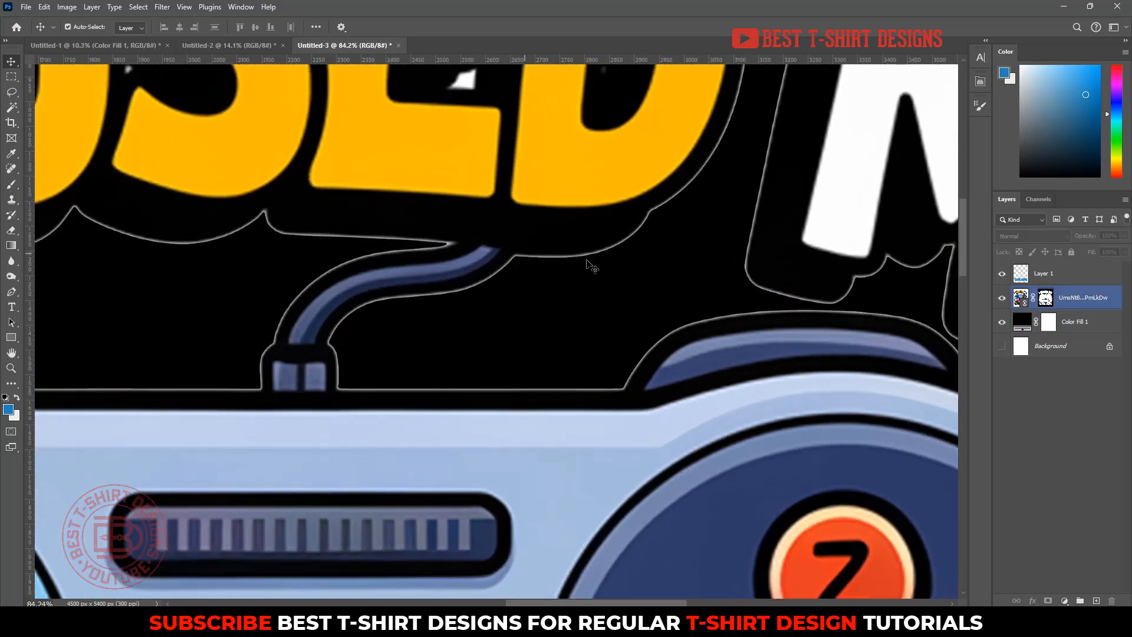
pyautogui.click(1045, 297)
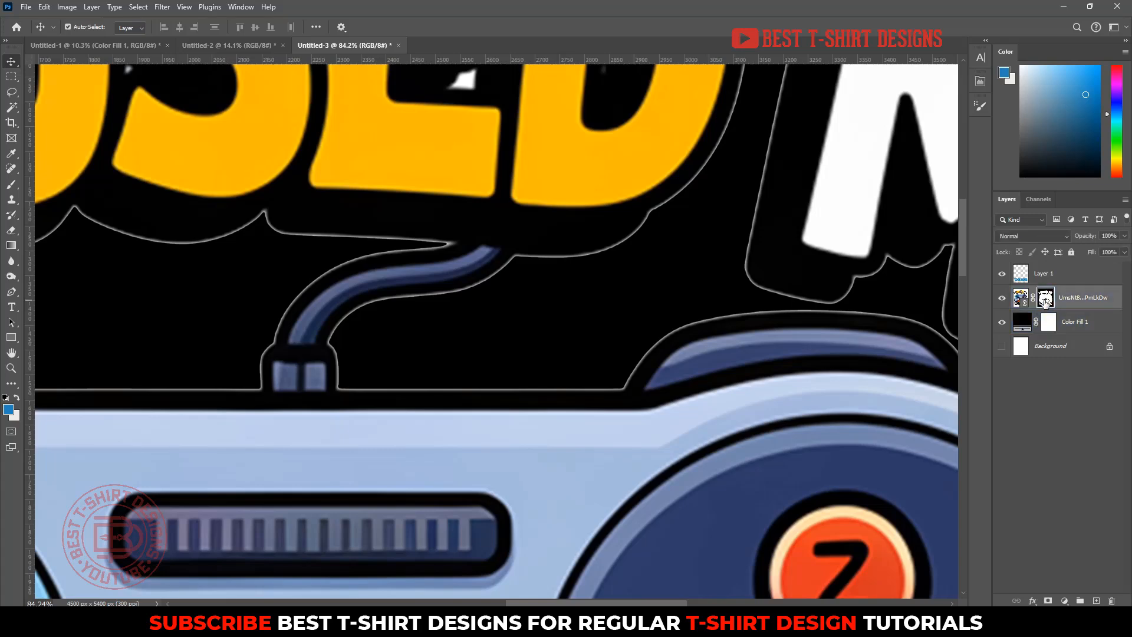
pyautogui.click(167, 9)
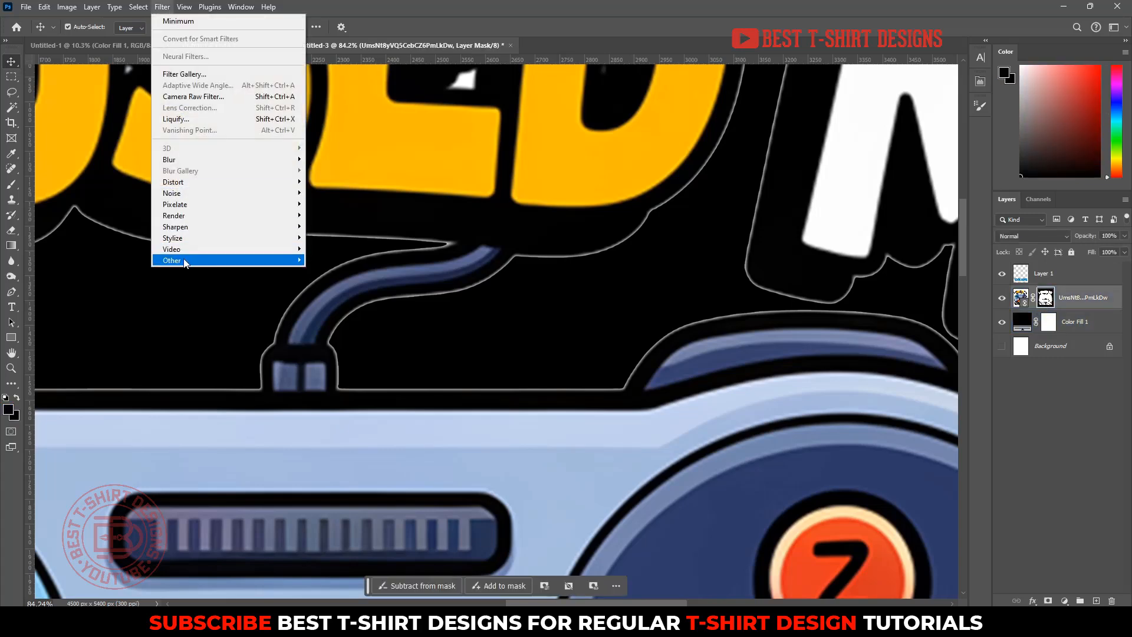
pyautogui.moveTo(195, 261)
pyautogui.click(329, 305)
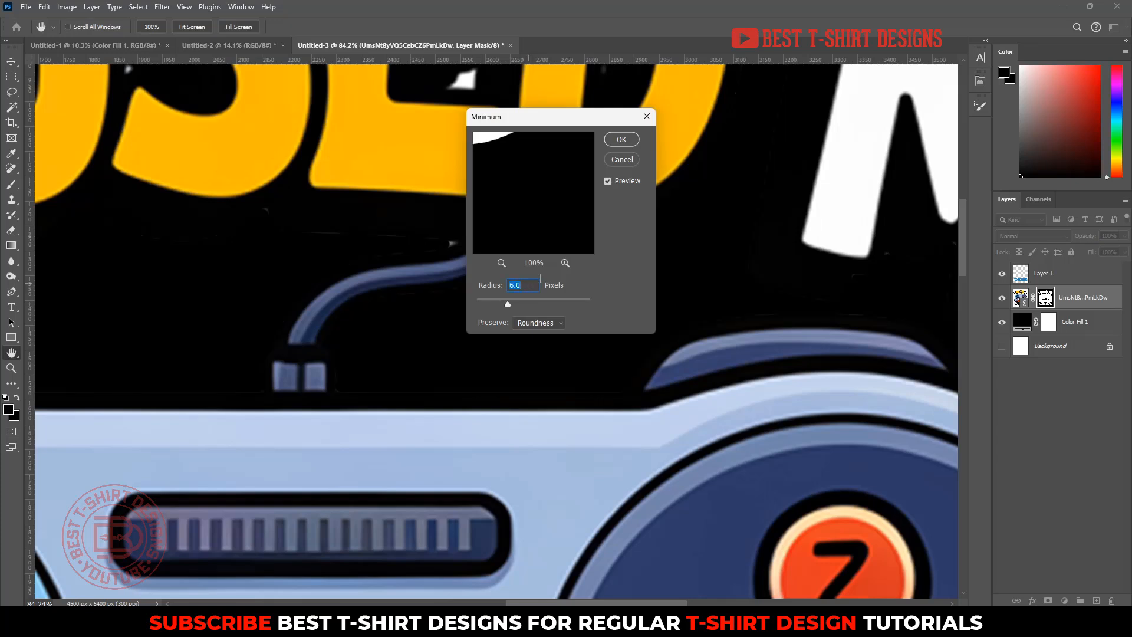
pyautogui.click(621, 139)
pyautogui.press('v')
pyautogui.scroll(-6, 518, 258)
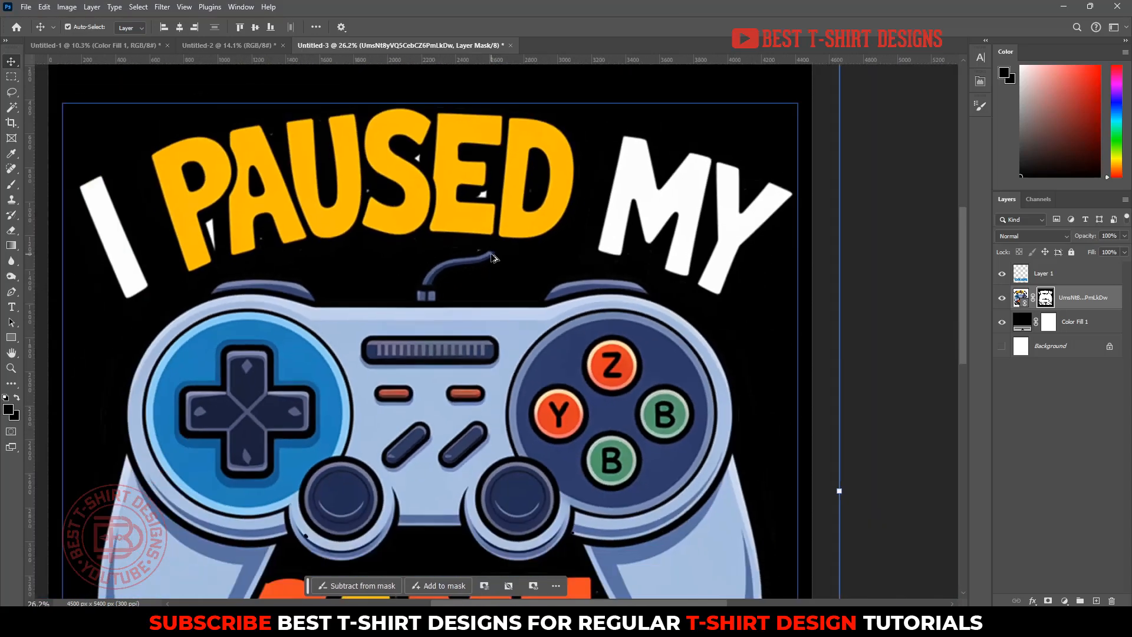
pyautogui.click(809, 321)
pyautogui.scroll(-2, 809, 322)
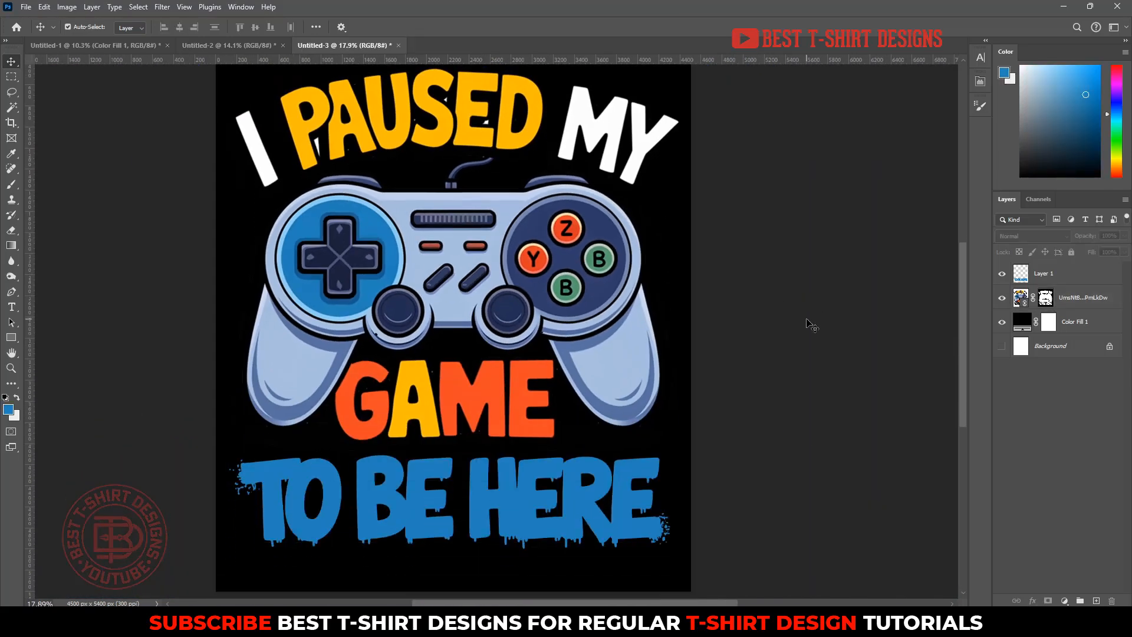
# Step: Select the white "I" on the artwork layer with the Magic Wand and extend the selection to all similar white areas
pyautogui.scroll(3, 370, 172)
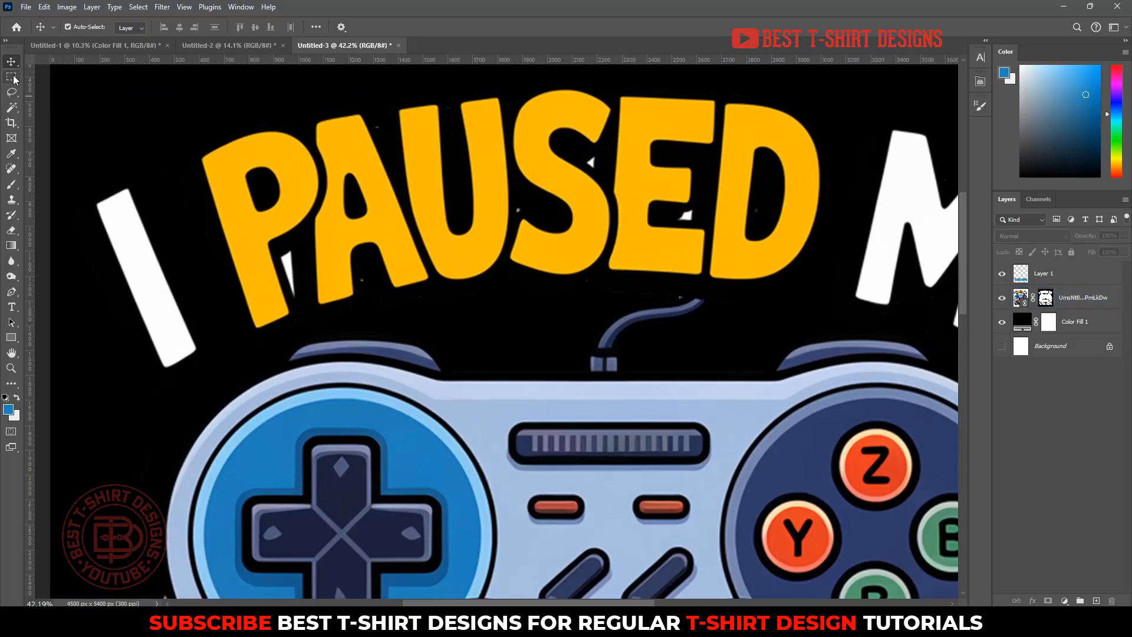
pyautogui.click(12, 107)
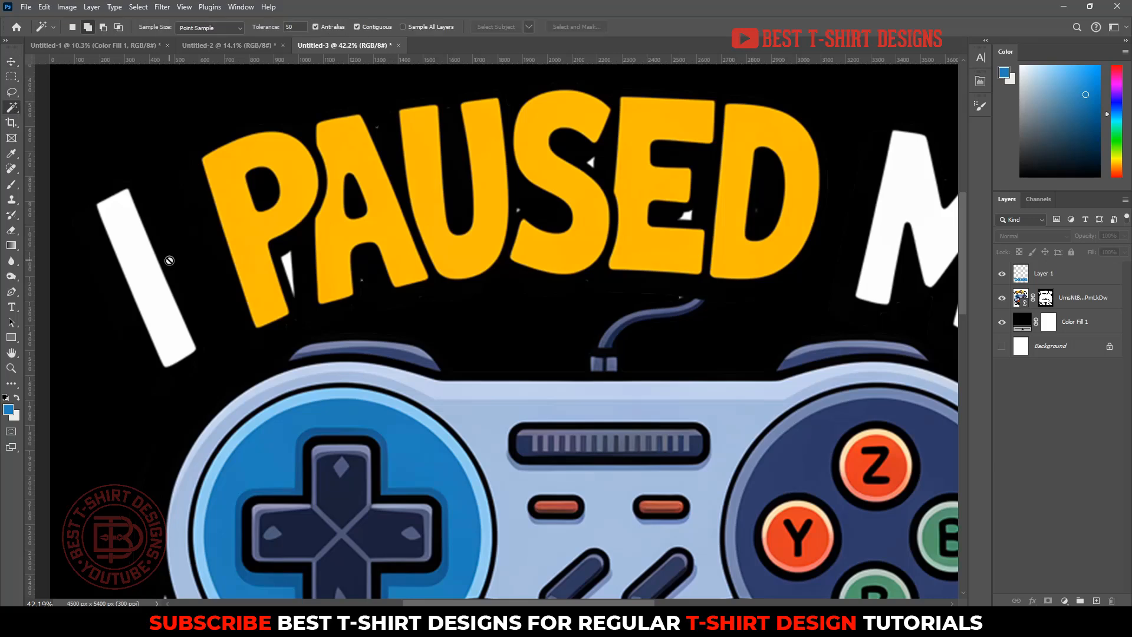
pyautogui.click(1076, 299)
pyautogui.click(133, 255)
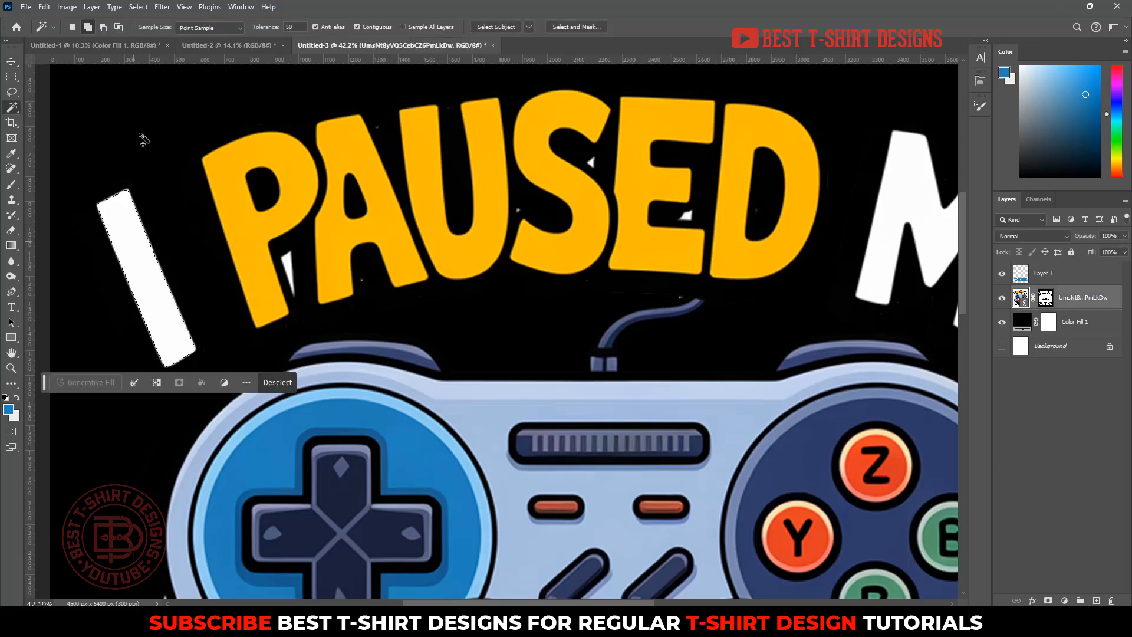
pyautogui.click(138, 7)
pyautogui.click(154, 212)
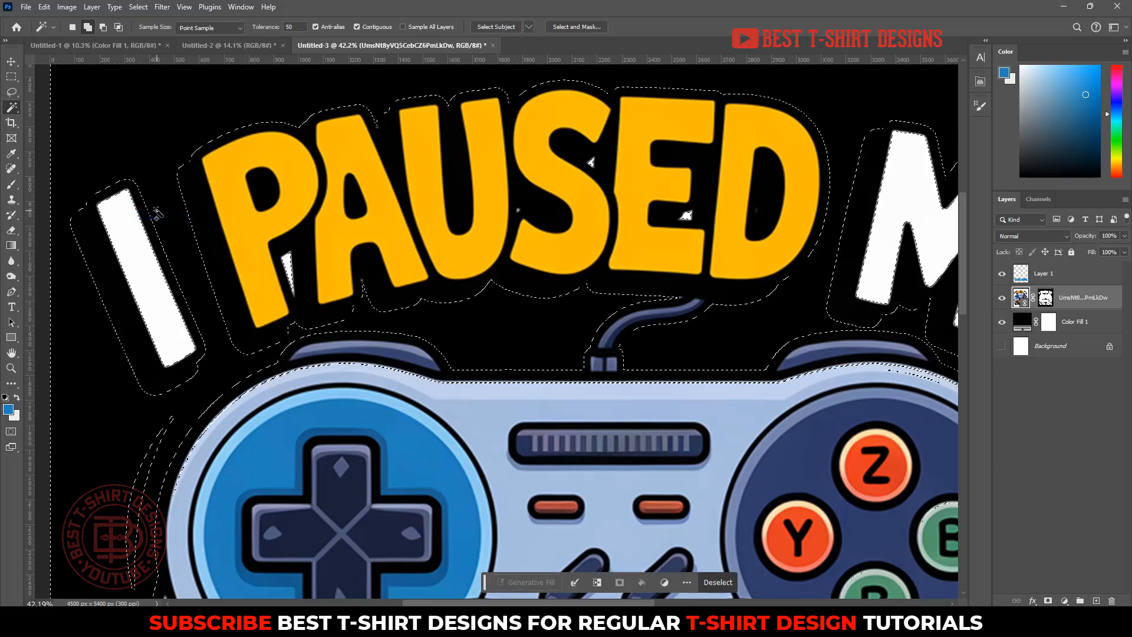
# Step: On the layer mask, paint out the selected white gaps inside "PAUSED" in black, reducing the brush to 300 px
pyautogui.click(1045, 297)
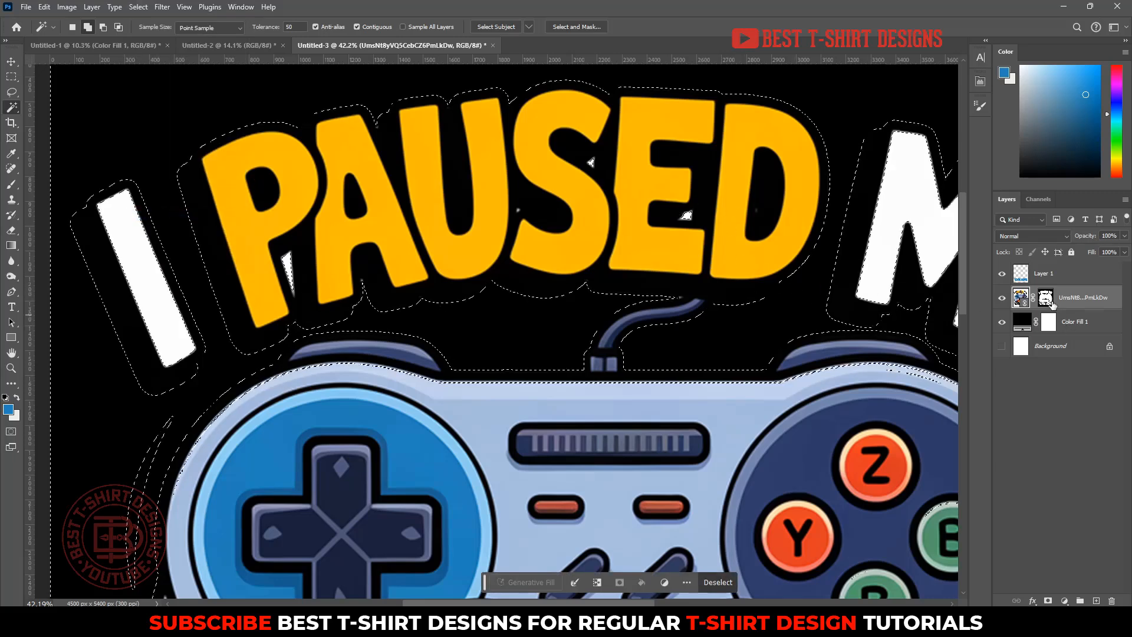
pyautogui.press('d')
pyautogui.press('b')
pyautogui.press('[')
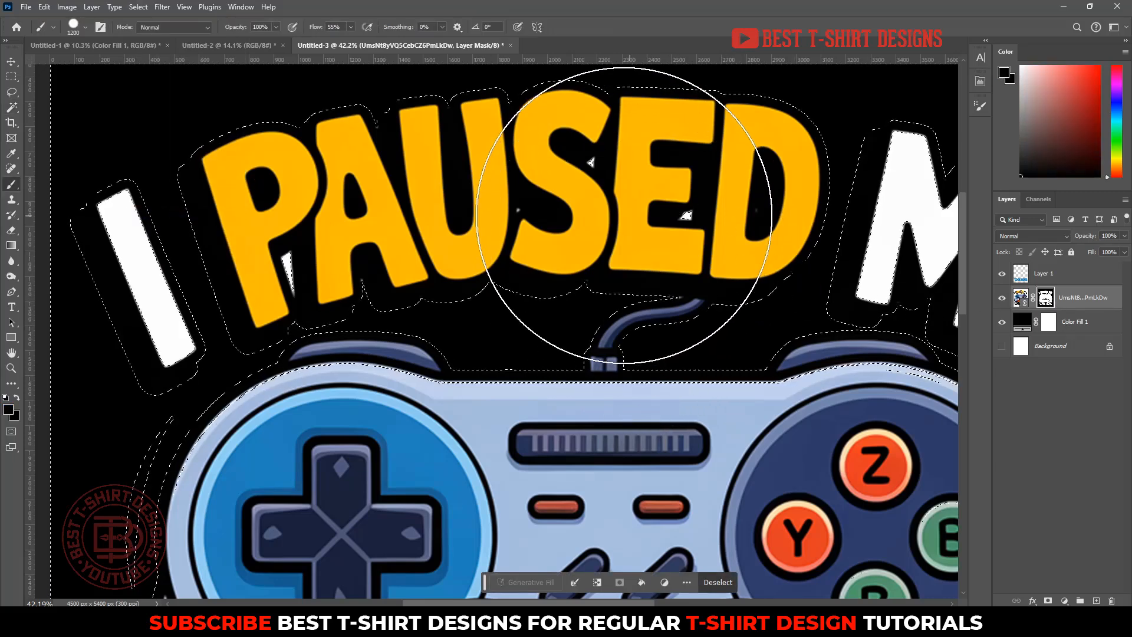
pyautogui.press('[')
pyautogui.press('[')
pyautogui.press('[')
pyautogui.press('[')
pyautogui.press('[')
pyautogui.press('[')
pyautogui.press('[')
pyautogui.press('[')
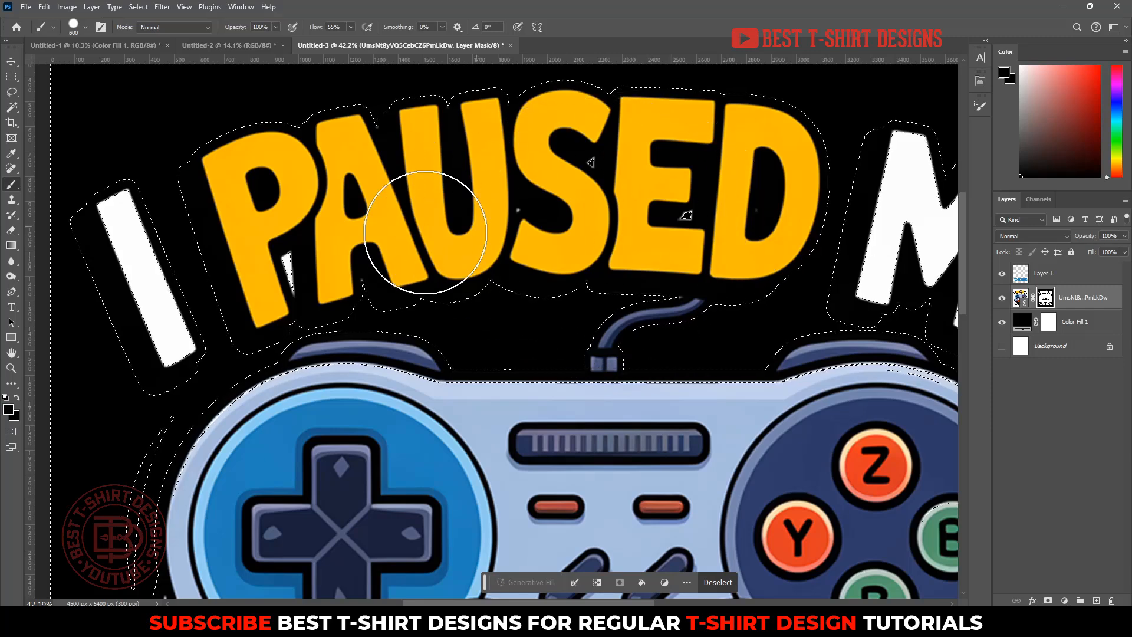
pyautogui.moveTo(310, 256)
pyautogui.mouseDown()
pyautogui.moveTo(318, 219)
pyautogui.moveTo(305, 242)
pyautogui.mouseUp()
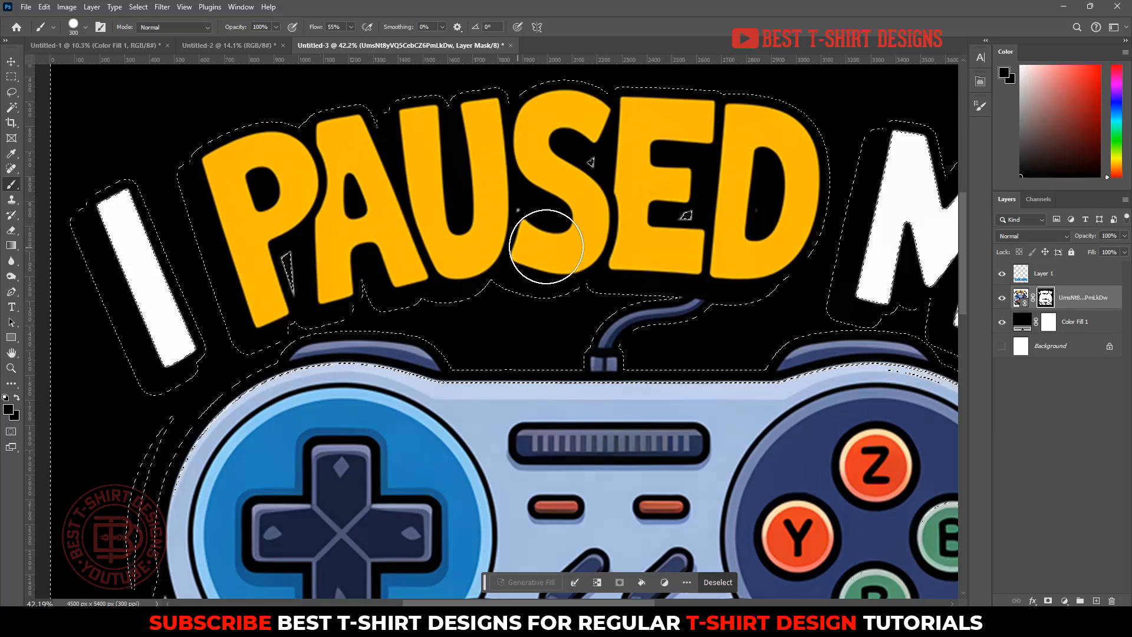
pyautogui.scroll(-3, 402, 251)
pyautogui.keyDown('alt'); pyautogui.scroll(-1, 401, 251); pyautogui.keyUp('alt')
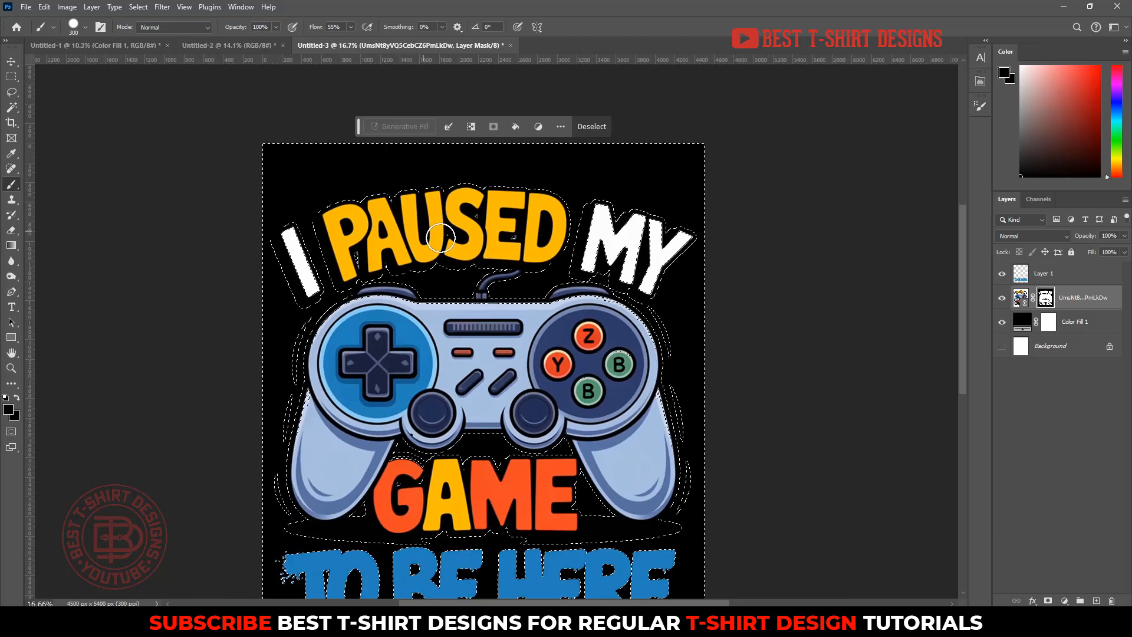
# Step: Clear the selection and select only the white letters of "I" and "MY" with the Magic Wand
pyautogui.keyDown('ctrl'); pyautogui.click(1044, 300); pyautogui.keyUp('ctrl')
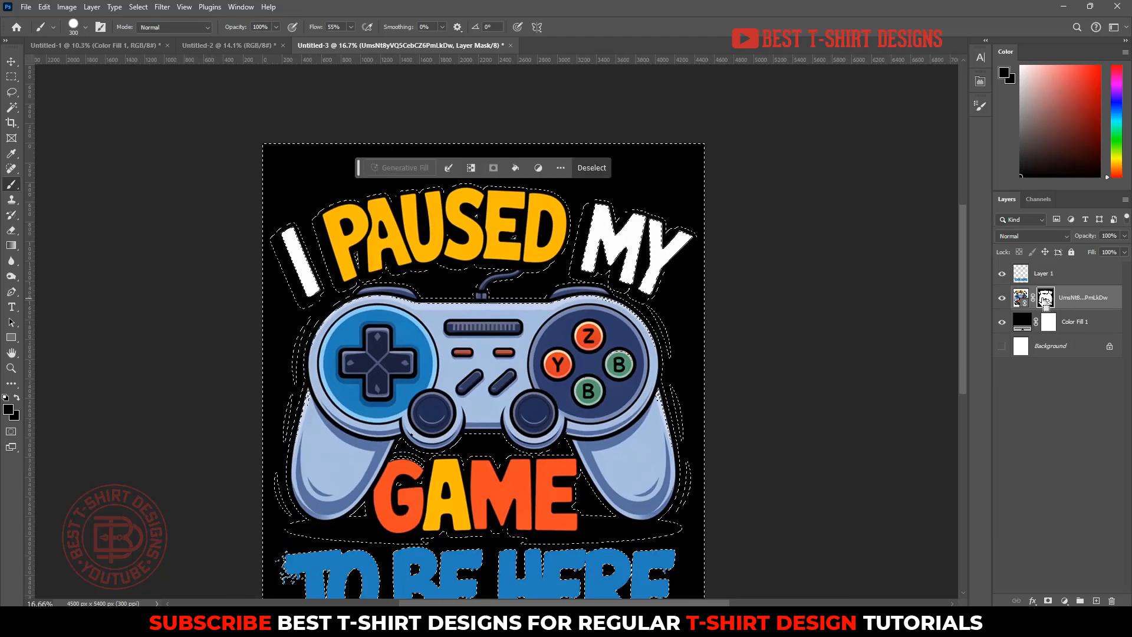
pyautogui.click(11, 106)
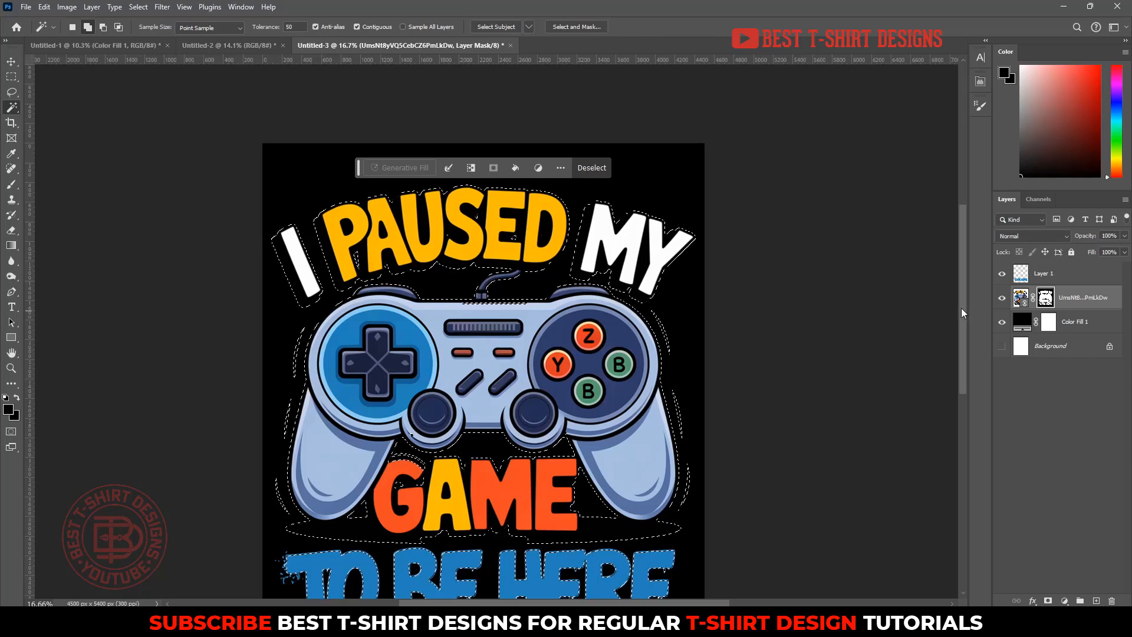
pyautogui.hotkey('ctrl', 'd')
pyautogui.click(661, 253)
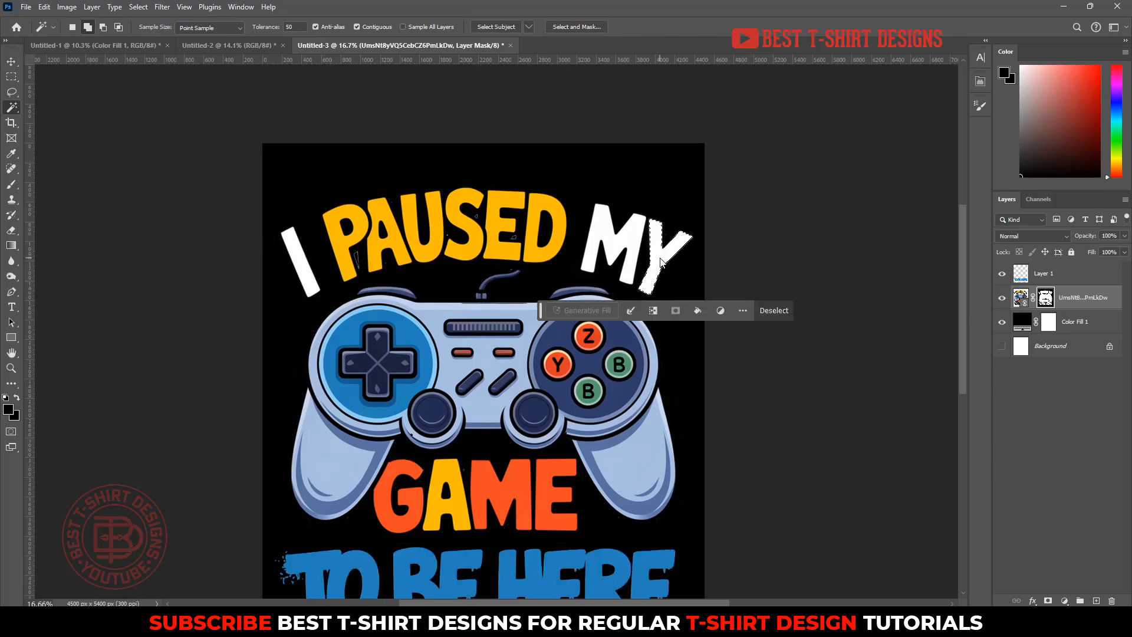
pyautogui.keyDown('shift'); pyautogui.click(615, 237); pyautogui.keyUp('shift')
pyautogui.keyDown('shift'); pyautogui.click(295, 258); pyautogui.keyUp('shift')
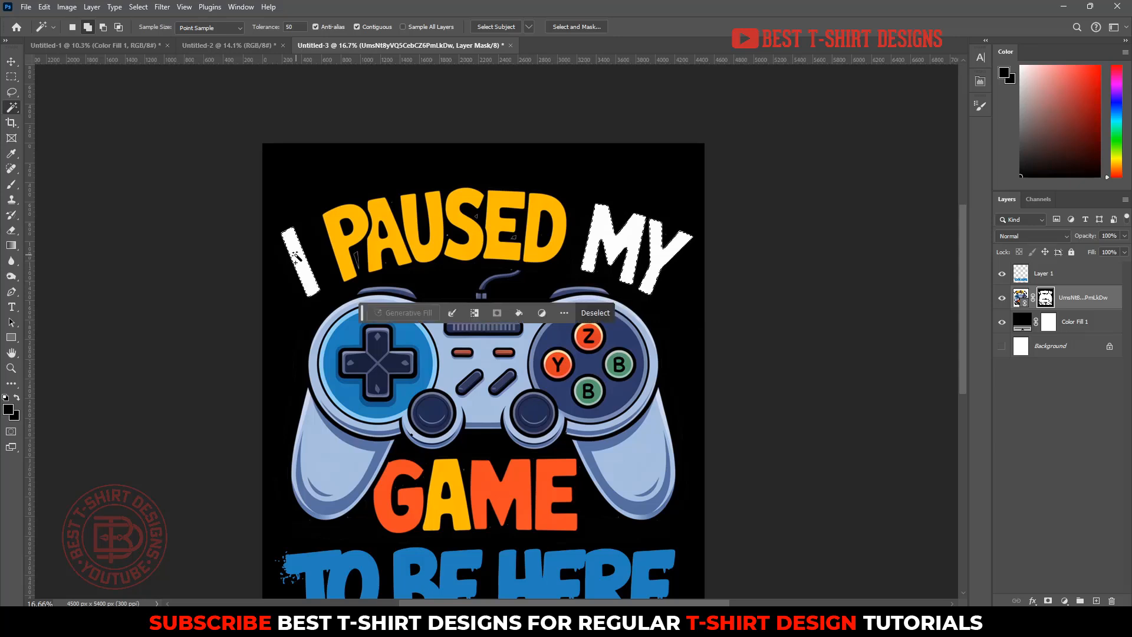
# Step: On Layer 1, paint the selected "I" and "MY" with orange sampled from "GAME", and clear the selection
pyautogui.click(1052, 275)
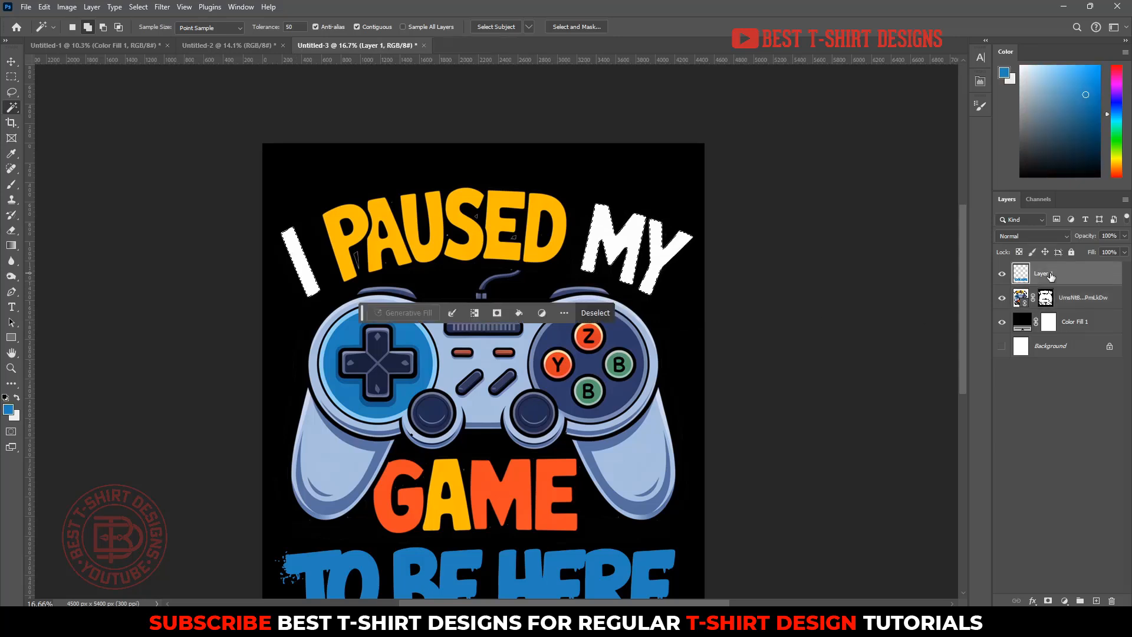
pyautogui.press('b')
pyautogui.keyDown('alt'); pyautogui.click(531, 473); pyautogui.keyUp('alt')
pyautogui.moveTo(311, 290); pyautogui.dragTo(291, 259)
pyautogui.moveTo(614, 203)
pyautogui.mouseDown()
pyautogui.moveTo(687, 222)
pyautogui.moveTo(683, 268)
pyautogui.moveTo(665, 263)
pyautogui.mouseUp()
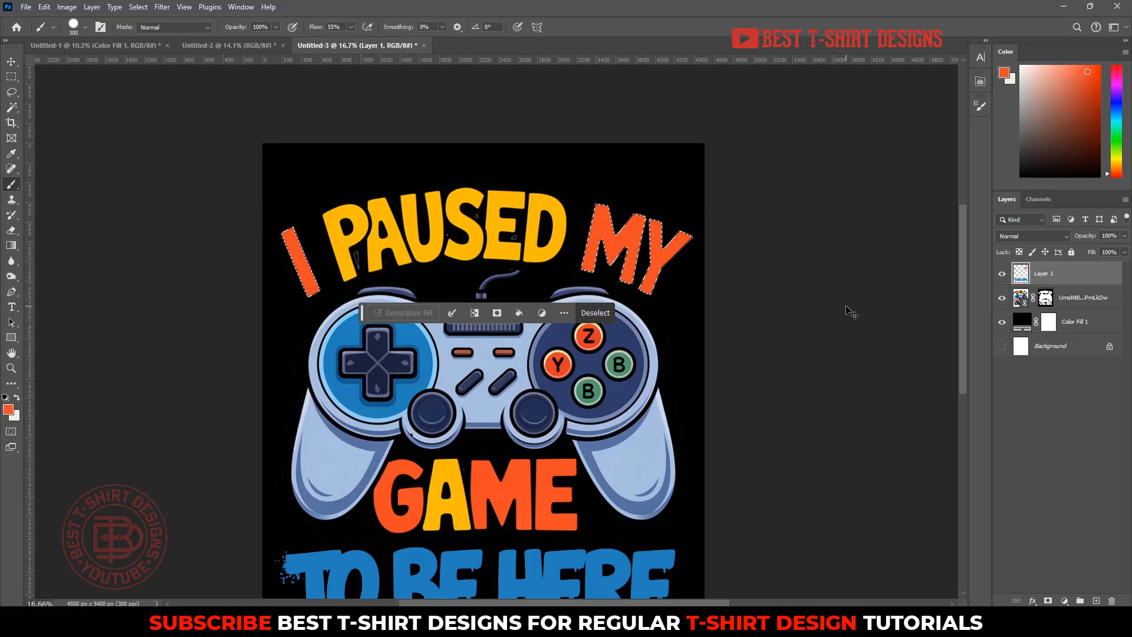
pyautogui.hotkey('ctrl', 'd')
pyautogui.press('v')
pyautogui.click(812, 338)
pyautogui.scroll(-2, 575, 232)
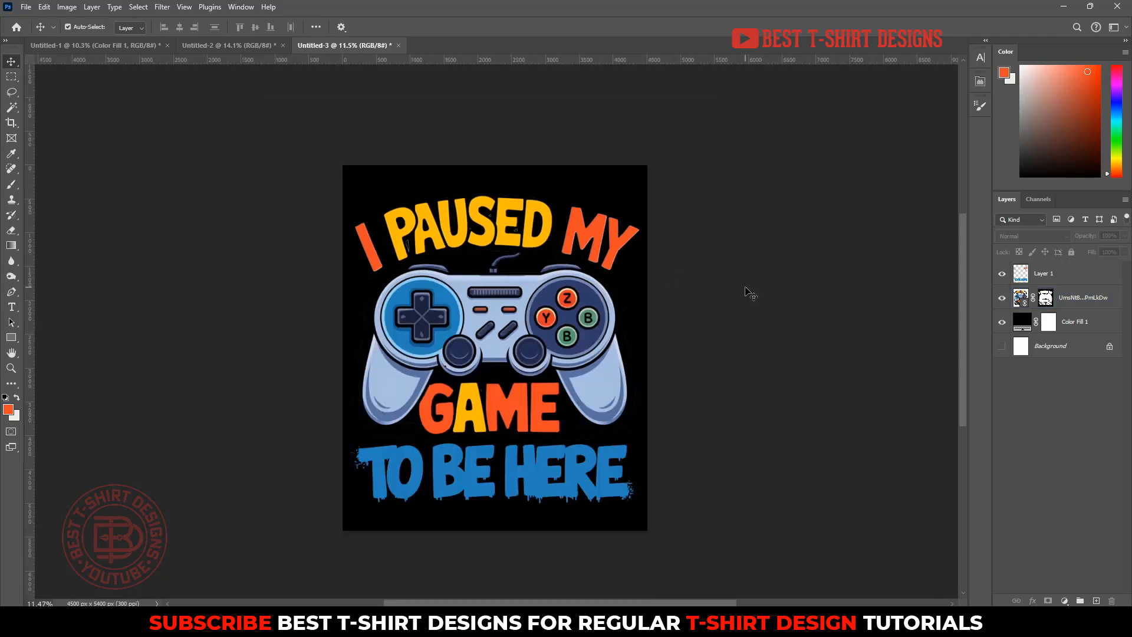
# Step: Try shrinking the layer mask once more with the Minimum filter at a 6-pixel radius
pyautogui.scroll(6, 488, 194)
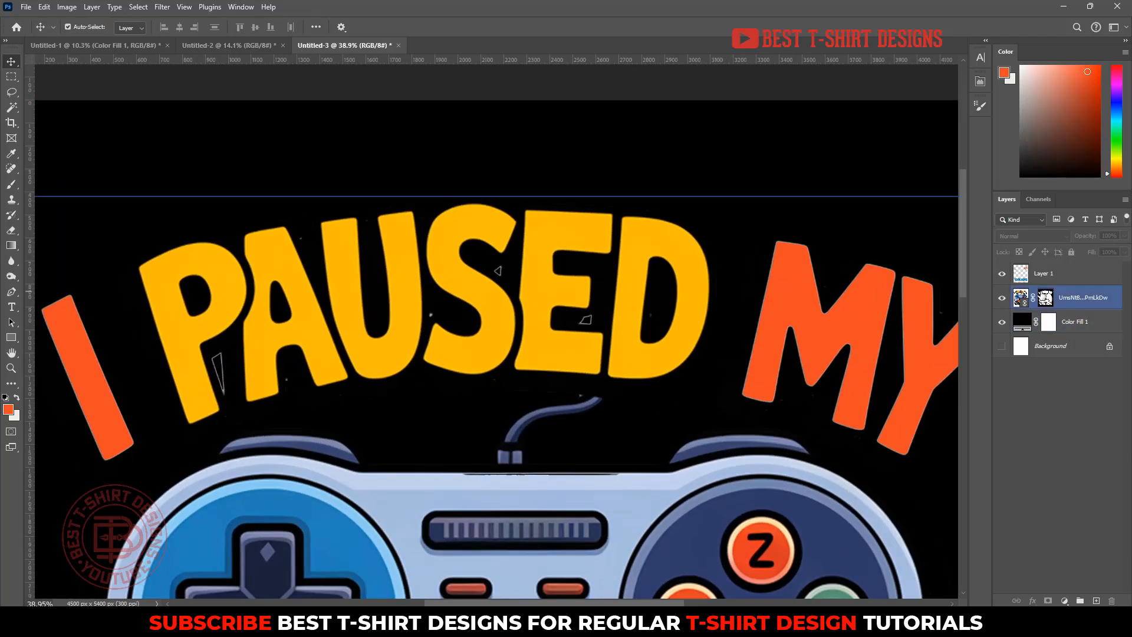
pyautogui.click(1046, 298)
pyautogui.click(161, 8)
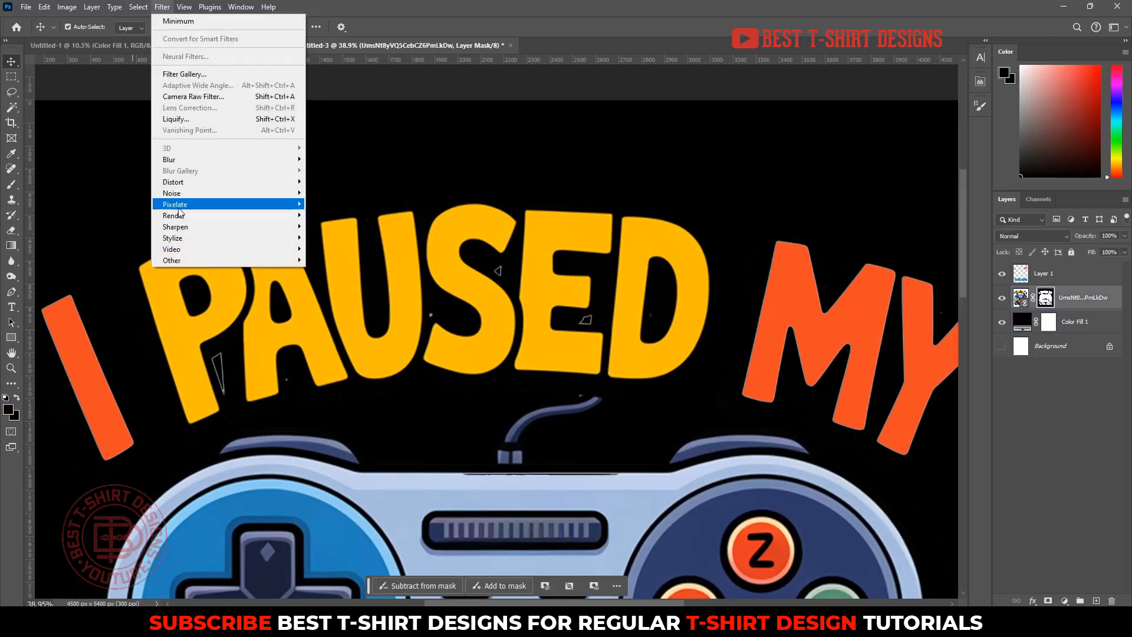
pyautogui.moveTo(289, 260)
pyautogui.click(324, 306)
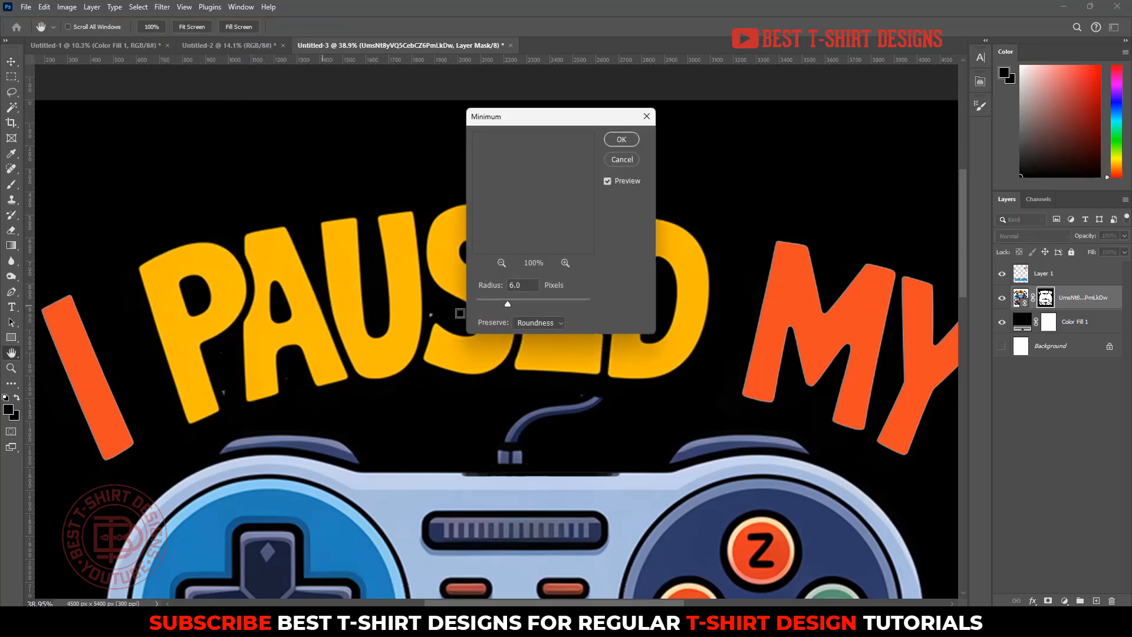
pyautogui.click(622, 140)
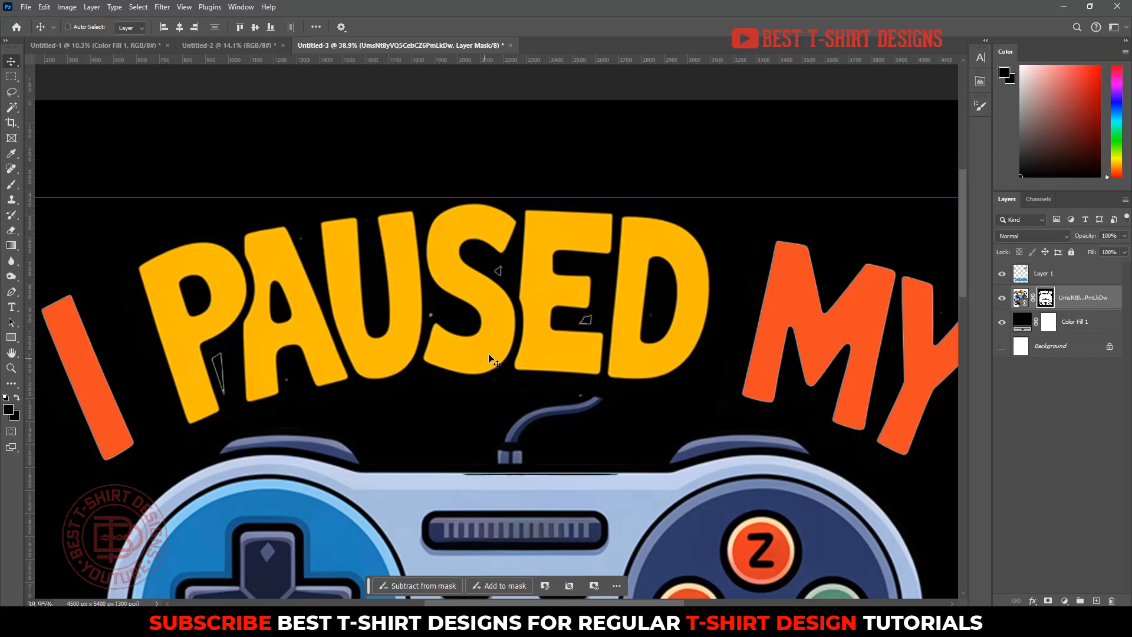
# Step: On the layer mask, paint out the leftover white outlines around the "S" and "E" gaps and the cable end with a 15 px brush
pyautogui.keyDown('ctrl'); pyautogui.click(1044, 300); pyautogui.keyUp('ctrl')
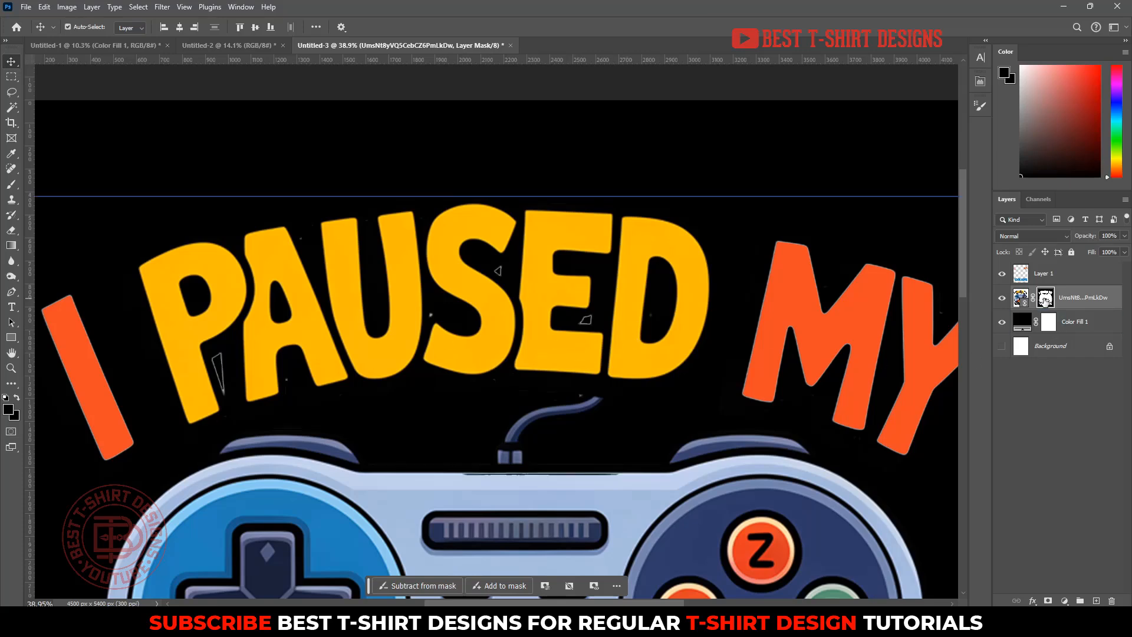
pyautogui.press('b')
pyautogui.scroll(4, 600, 314)
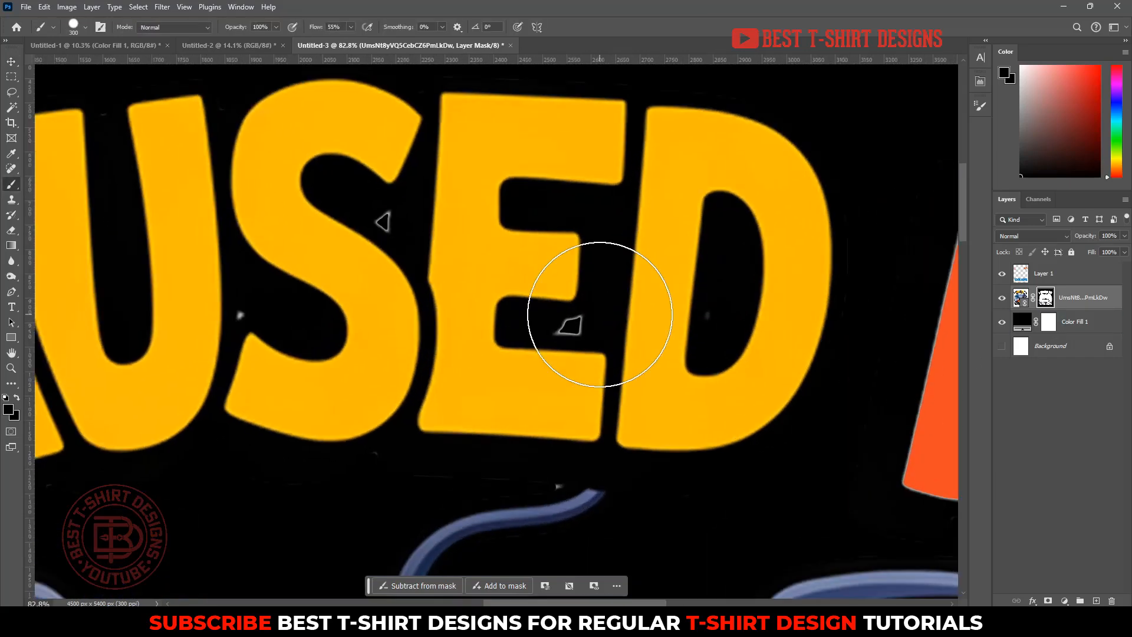
pyautogui.press('[')
pyautogui.press('[')
pyautogui.press('[')
pyautogui.press('[')
pyautogui.press('[')
pyautogui.press('[')
pyautogui.press('[')
pyautogui.press('[')
pyautogui.press('[')
pyautogui.press('[')
pyautogui.press('[')
pyautogui.press('[')
pyautogui.press('[')
pyautogui.press('[')
pyautogui.press('[')
pyautogui.press('[')
pyautogui.press('[')
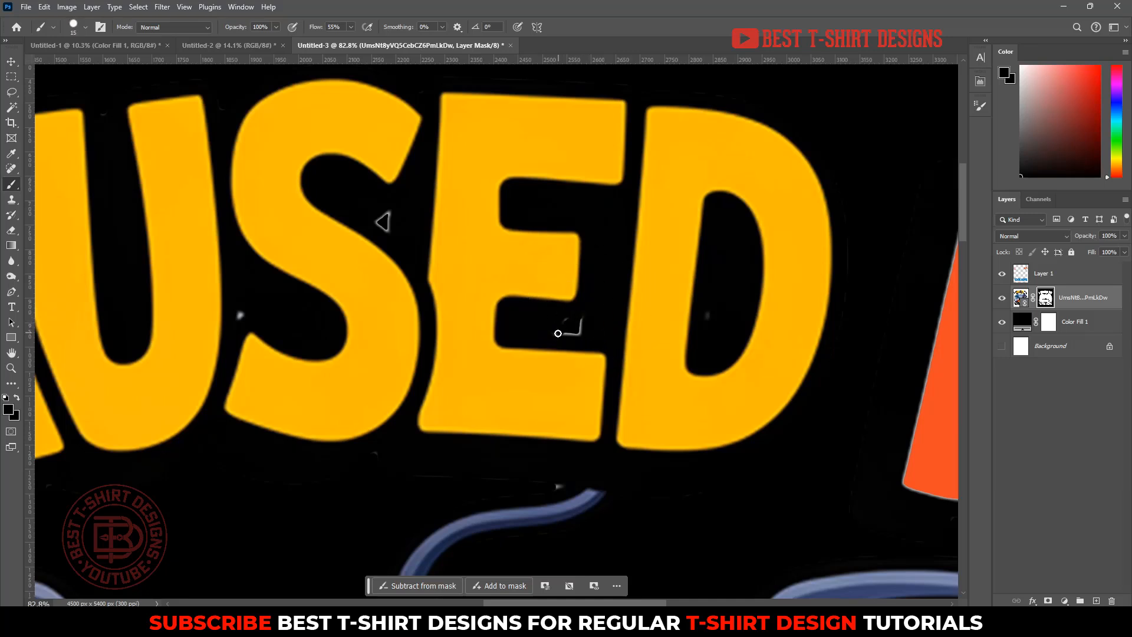
pyautogui.moveTo(558, 333)
pyautogui.mouseDown()
pyautogui.moveTo(579, 327)
pyautogui.moveTo(562, 322)
pyautogui.mouseUp()
pyautogui.moveTo(559, 484); pyautogui.dragTo(544, 491)
pyautogui.moveTo(387, 232); pyautogui.dragTo(393, 214)
pyautogui.moveTo(244, 315); pyautogui.dragTo(236, 321)
# Step: Hide the black color fill layer and paint over the leftover outline between "P" and "A" of "PAUSED" on the layer mask
pyautogui.scroll(-8, 528, 310)
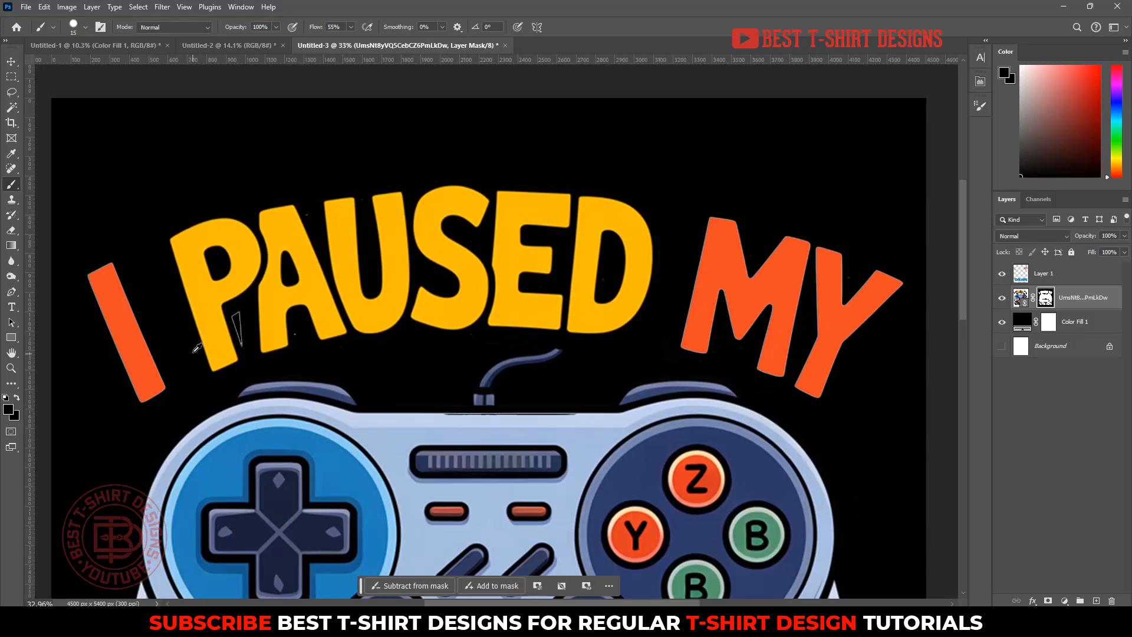
pyautogui.scroll(8, 198, 347)
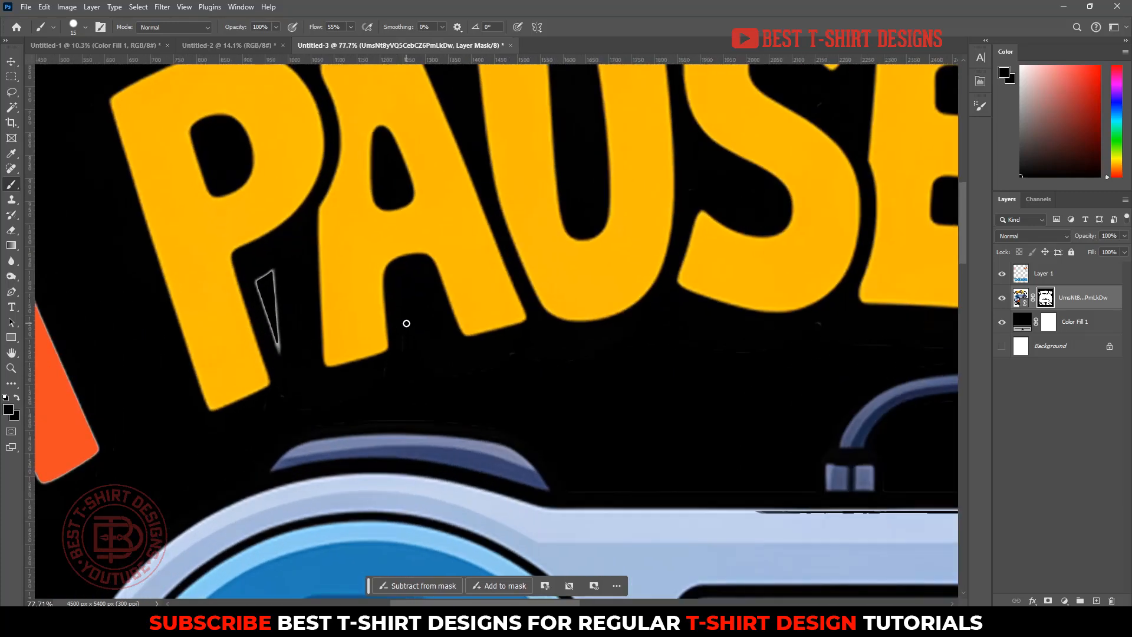
pyautogui.click(1002, 323)
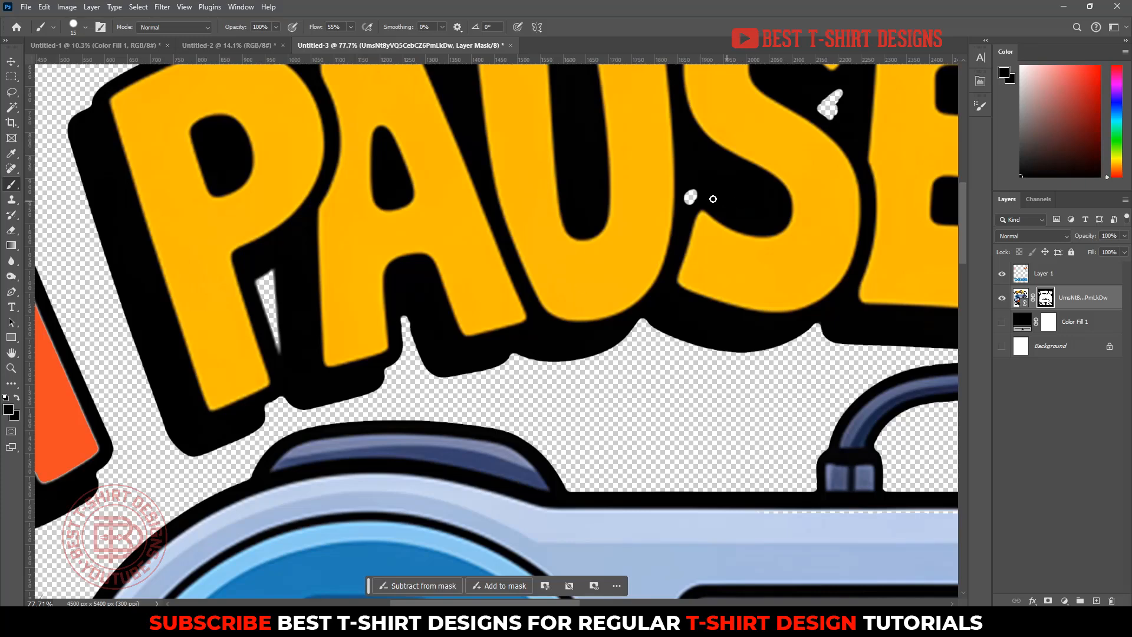
pyautogui.moveTo(694, 194); pyautogui.dragTo(736, 202)
pyautogui.hotkey('ctrl', 'z')
pyautogui.moveTo(257, 282)
pyautogui.mouseDown()
pyautogui.moveTo(280, 350)
pyautogui.moveTo(273, 271)
pyautogui.mouseUp()
pyautogui.scroll(-7, 303, 390)
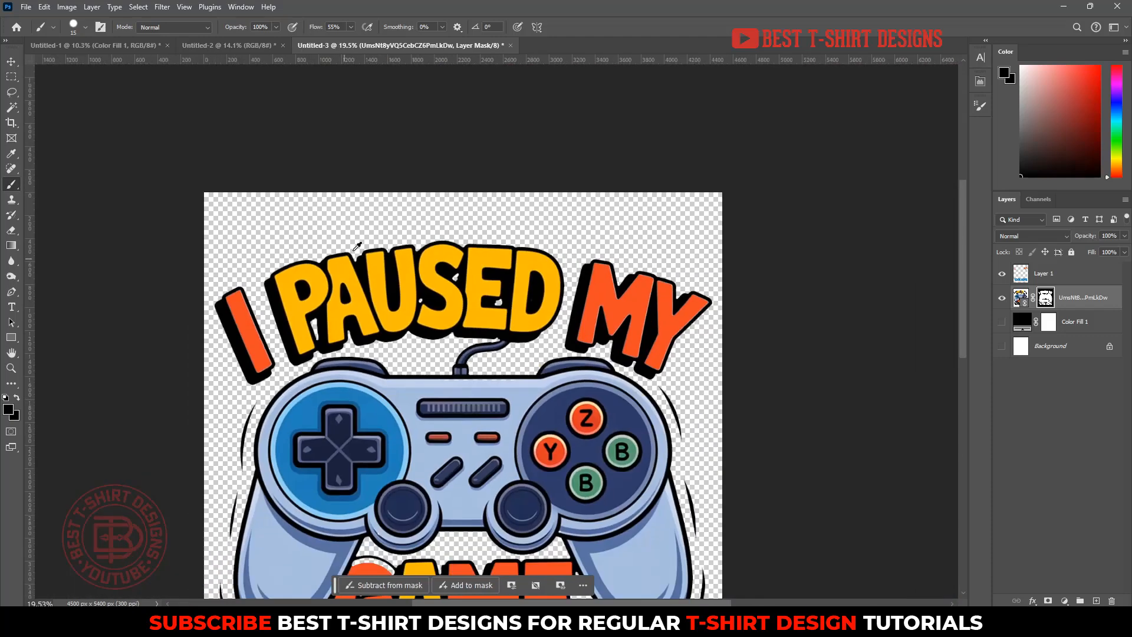
# Step: On Layer 1, cover the gap between "P" and "A" of "PAUSED" using a 40 px brush and black sampled from the lettering outline
pyautogui.scroll(-2, 432, 307)
pyautogui.scroll(-2, 678, 317)
pyautogui.scroll(-1, 684, 315)
pyautogui.scroll(1, 685, 313)
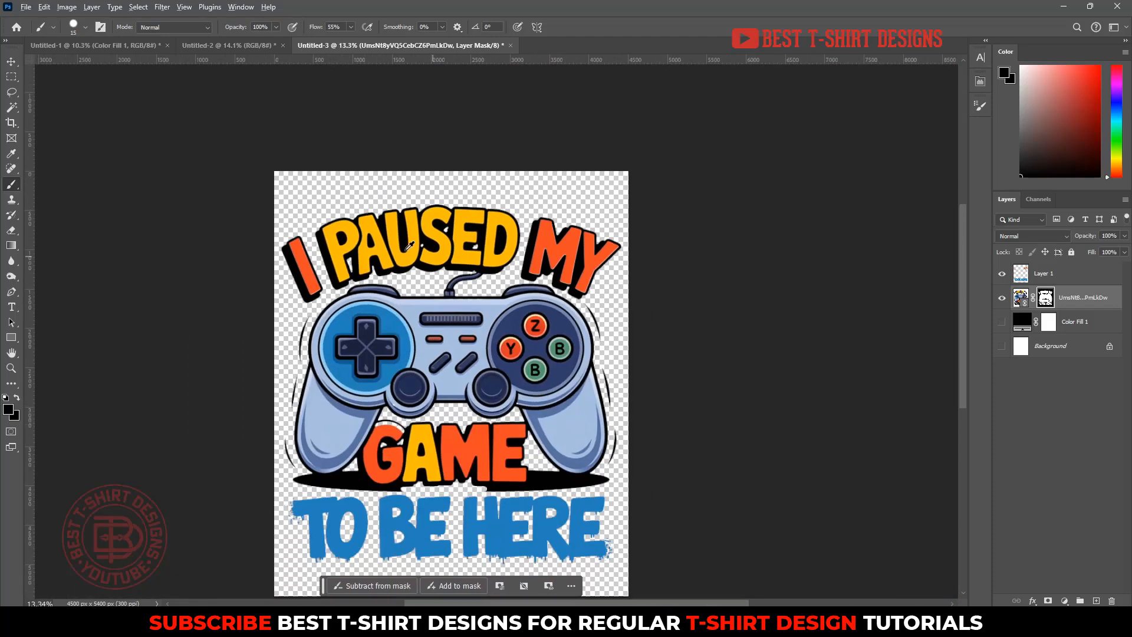
pyautogui.scroll(7, 397, 246)
pyautogui.keyDown('alt'); pyautogui.click(258, 266); pyautogui.keyUp('alt')
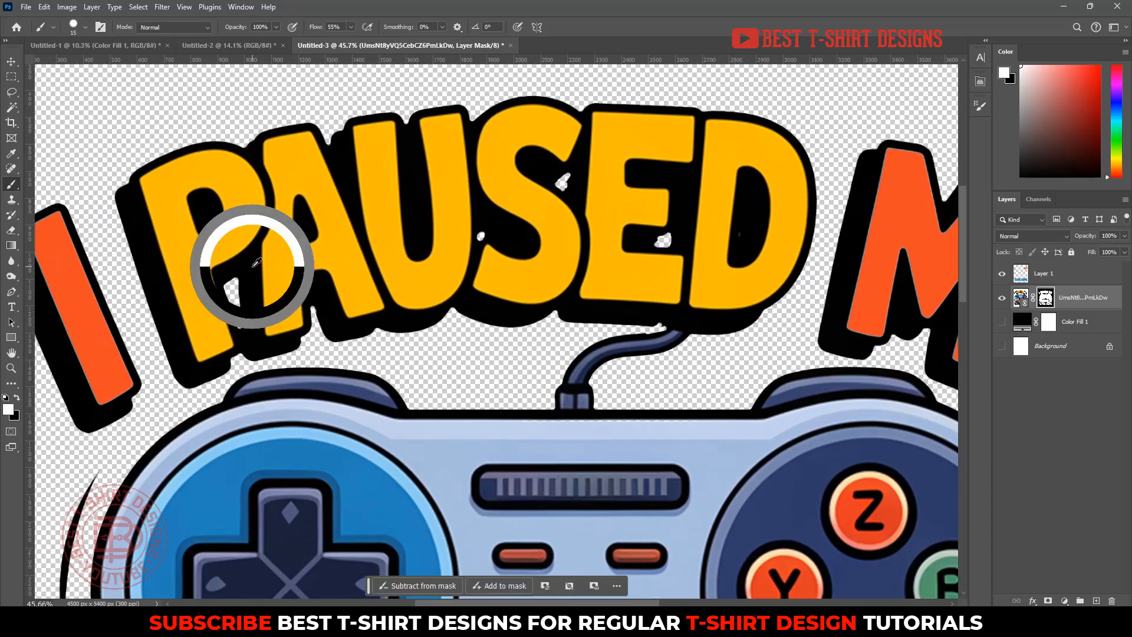
pyautogui.click(1055, 275)
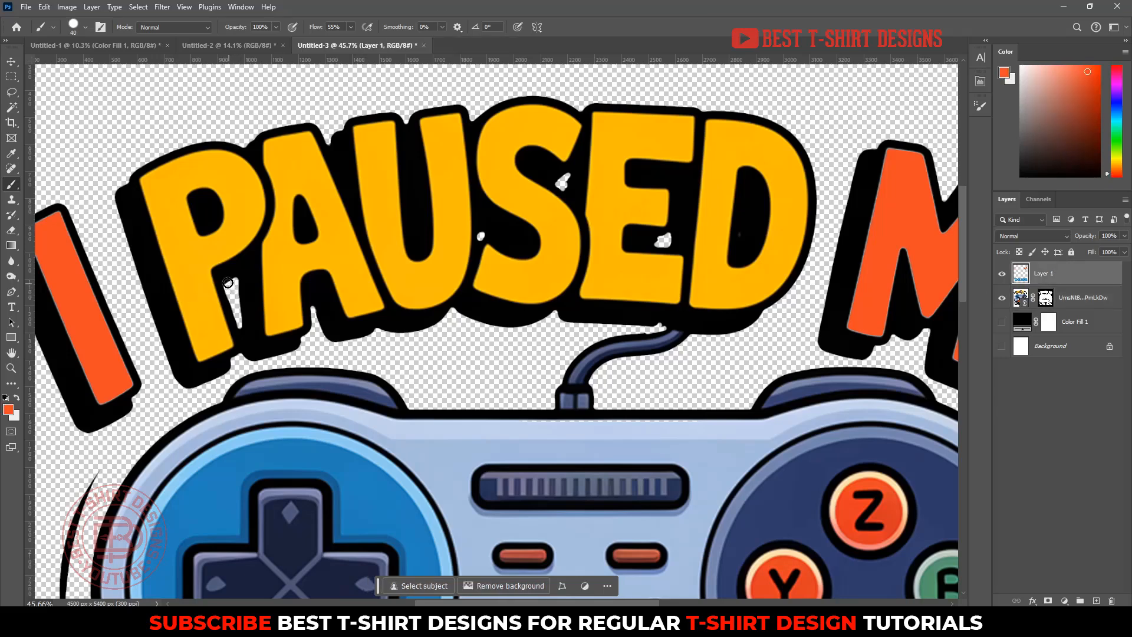
pyautogui.press(']')
pyautogui.keyDown('alt'); pyautogui.click(254, 268); pyautogui.keyUp('alt')
pyautogui.moveTo(254, 267)
pyautogui.mouseDown()
pyautogui.moveTo(234, 277)
pyautogui.moveTo(236, 314)
pyautogui.mouseUp()
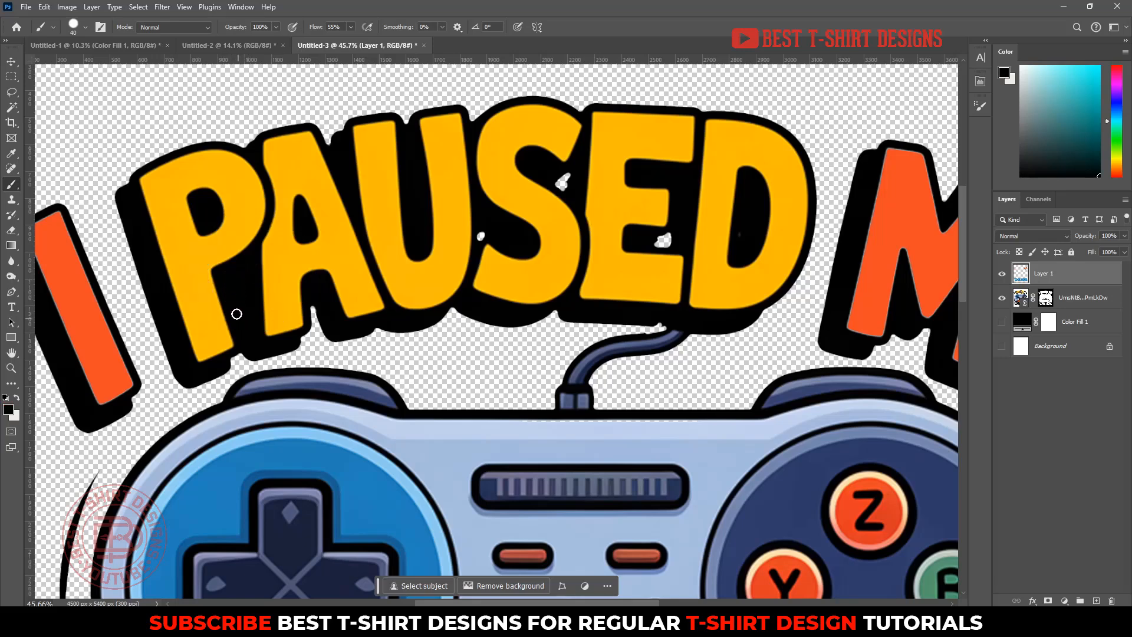
# Step: Paint black over the remaining light gaps around the "S" and inside the "E" of "PAUSED" on Layer 1
pyautogui.moveTo(481, 235); pyautogui.dragTo(485, 232)
pyautogui.moveTo(561, 180); pyautogui.dragTo(570, 174)
pyautogui.moveTo(643, 230); pyautogui.dragTo(673, 241)
pyautogui.scroll(-5, 673, 242)
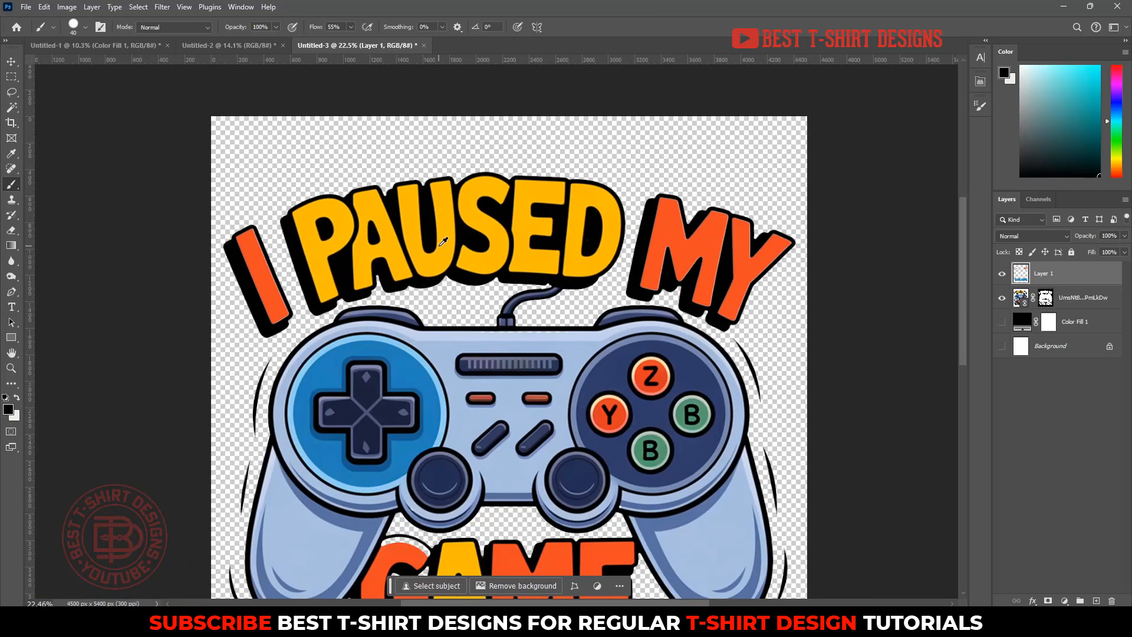
# Step: Try to select the transparent gap along the top of the "G" in "GAME" with the Magic Wand
pyautogui.scroll(6, 438, 425)
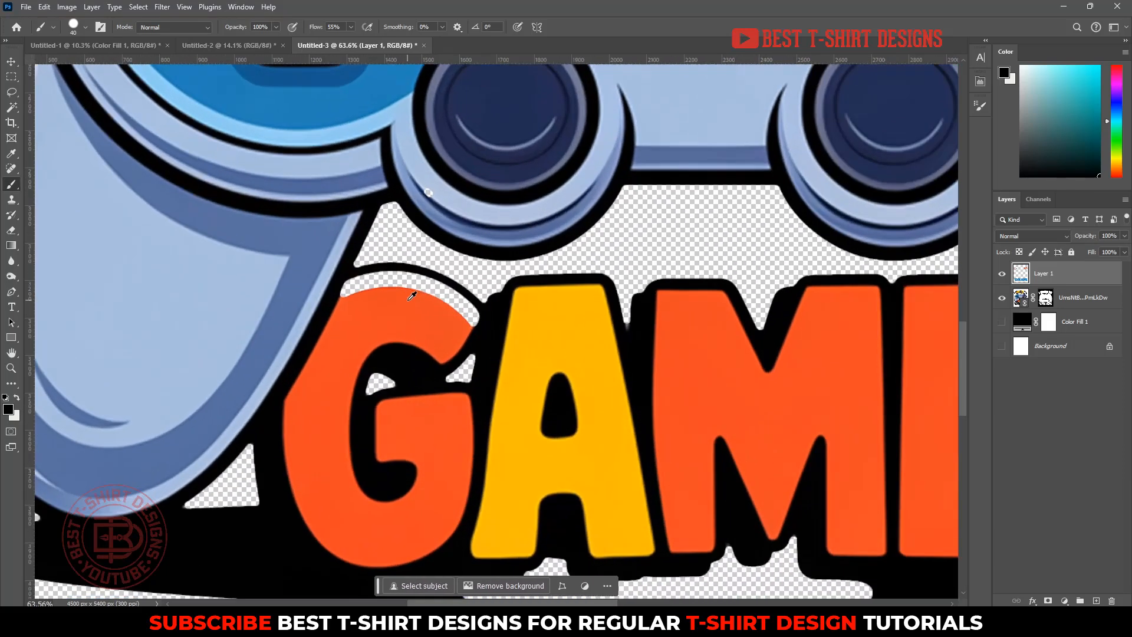
pyautogui.click(11, 107)
pyautogui.click(438, 287)
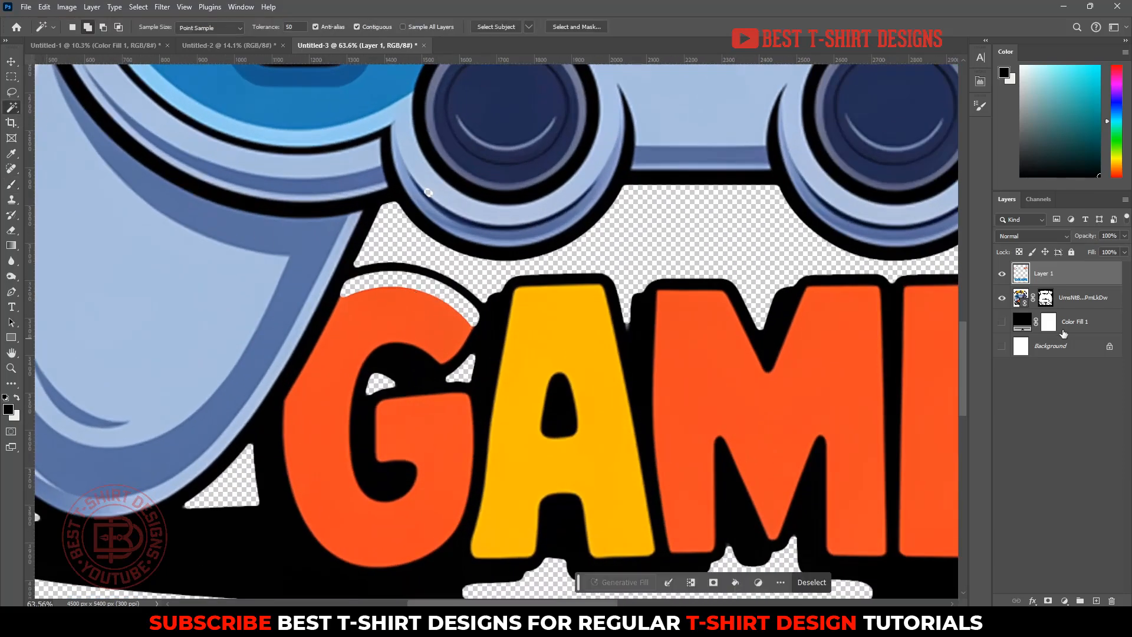
pyautogui.click(1065, 306)
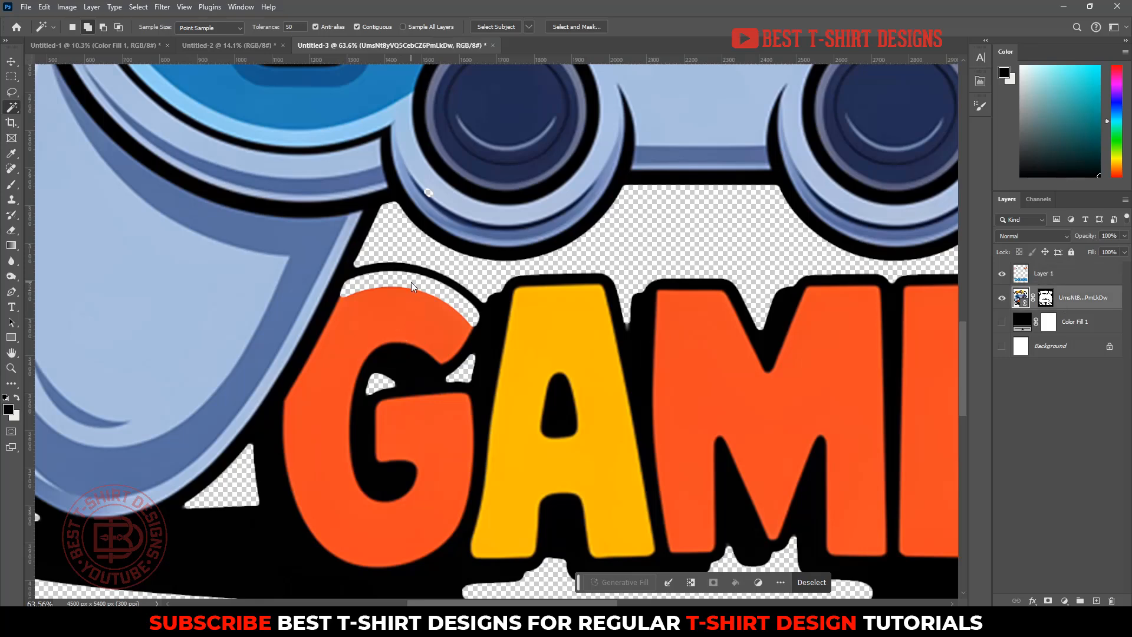
pyautogui.click(416, 285)
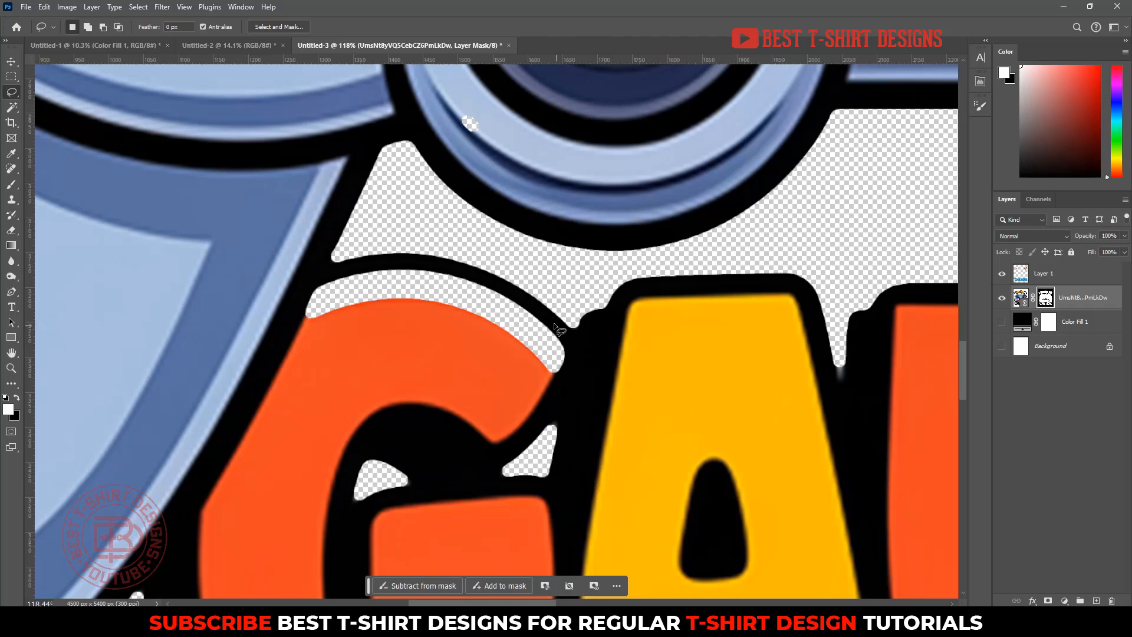
# Step: Lasso the transparent gap atop the "G" of "GAME" and add a new layer directly beneath the masked artwork layer
pyautogui.moveTo(558, 326)
pyautogui.mouseDown()
pyautogui.moveTo(575, 366)
pyautogui.moveTo(464, 353)
pyautogui.mouseUp()
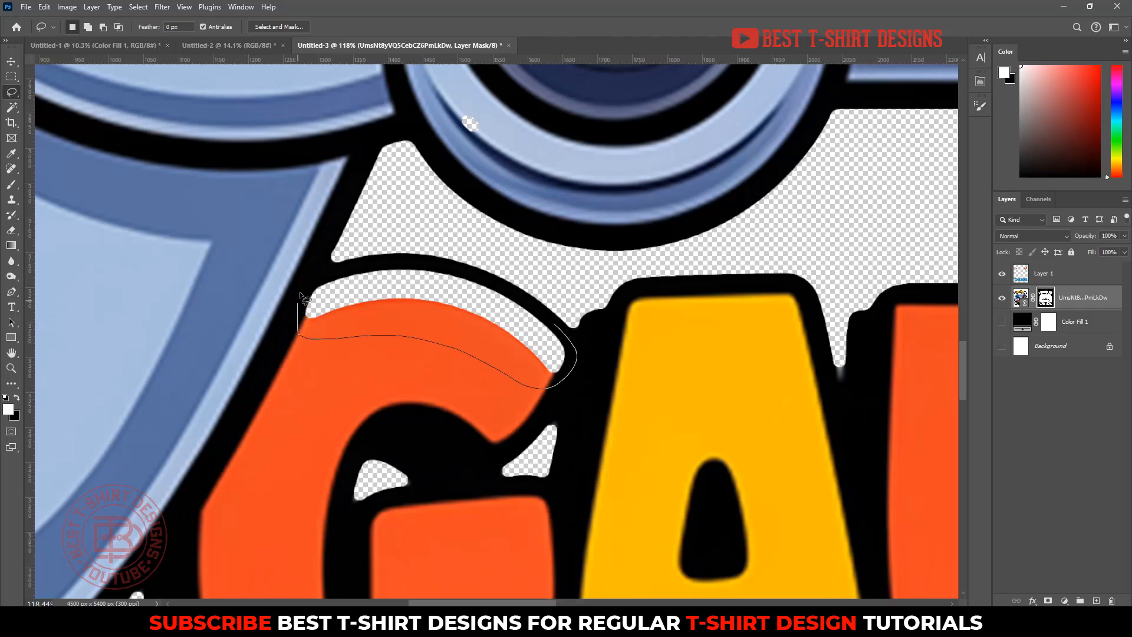
pyautogui.moveTo(301, 295)
pyautogui.mouseDown()
pyautogui.moveTo(395, 269)
pyautogui.moveTo(467, 275)
pyautogui.moveTo(558, 322)
pyautogui.mouseUp()
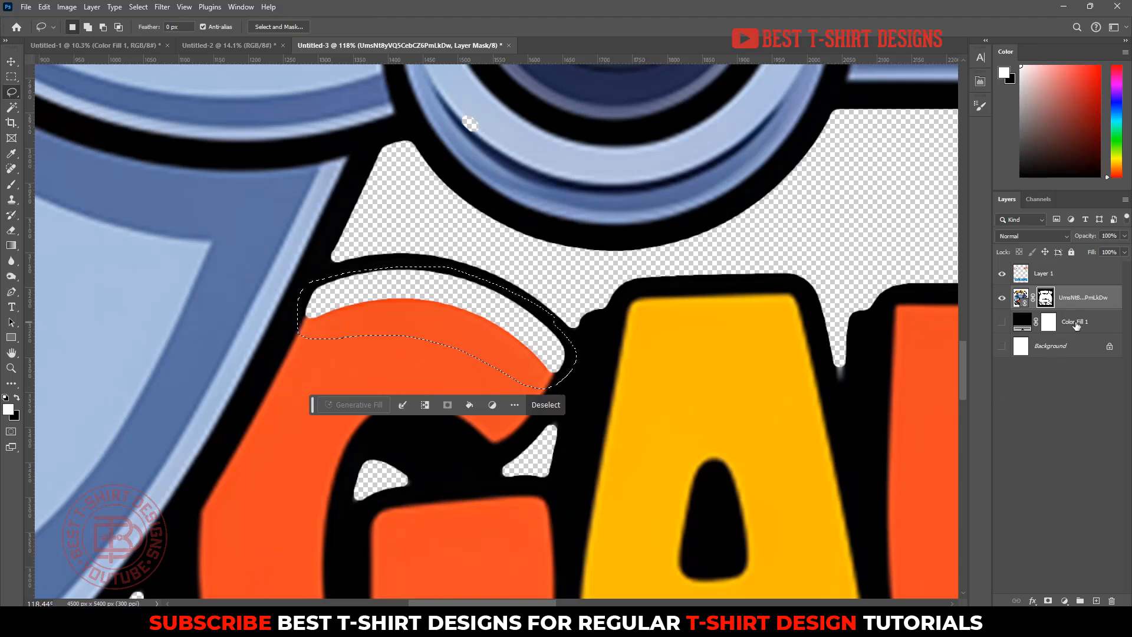
pyautogui.click(1077, 325)
pyautogui.click(1097, 601)
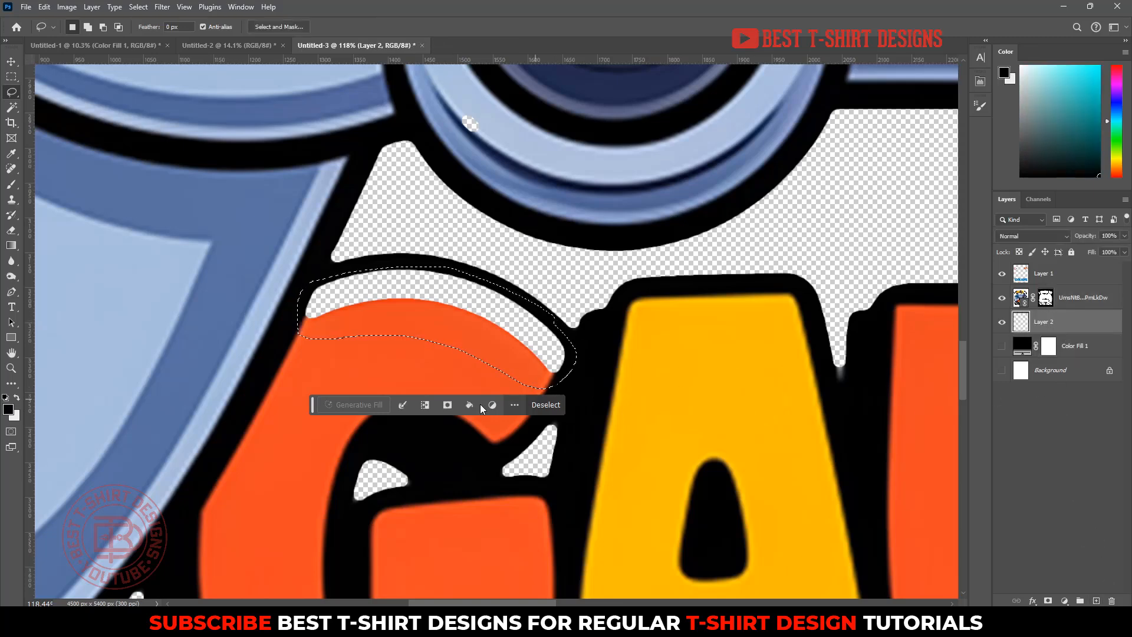
# Step: Fill the selected gap atop the "G" with brushed orange sampled from the letter, and clear the selection
pyautogui.press('b')
pyautogui.keyDown('alt'); pyautogui.click(381, 322); pyautogui.keyUp('alt')
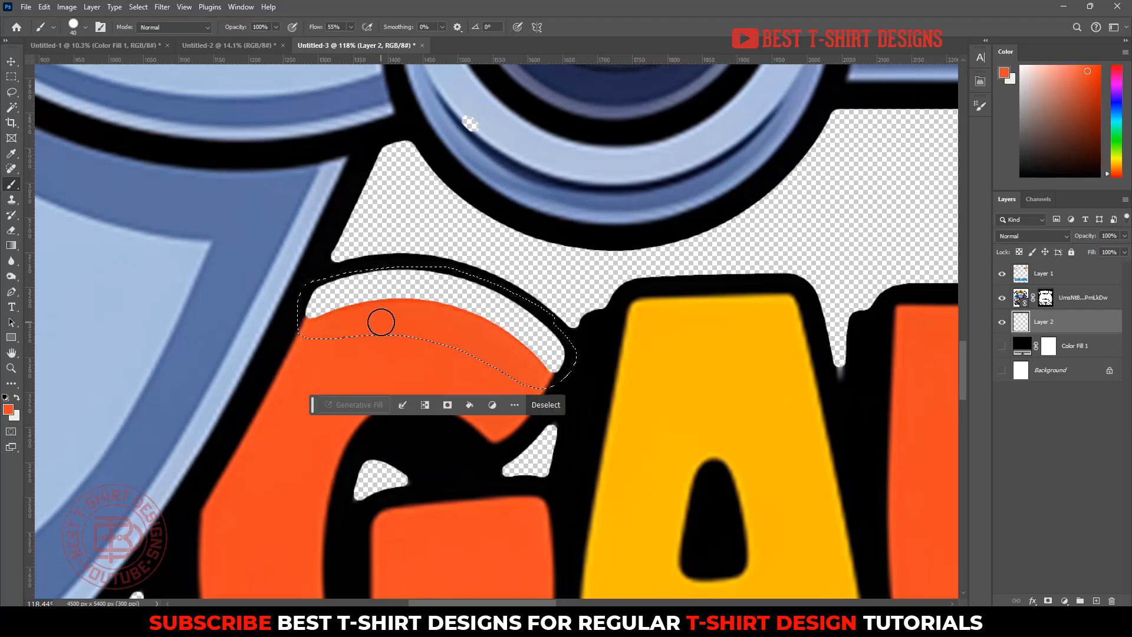
pyautogui.moveTo(379, 321)
pyautogui.mouseDown()
pyautogui.moveTo(387, 293)
pyautogui.moveTo(329, 291)
pyautogui.moveTo(363, 282)
pyautogui.moveTo(502, 295)
pyautogui.moveTo(425, 283)
pyautogui.moveTo(515, 320)
pyautogui.moveTo(593, 375)
pyautogui.mouseUp()
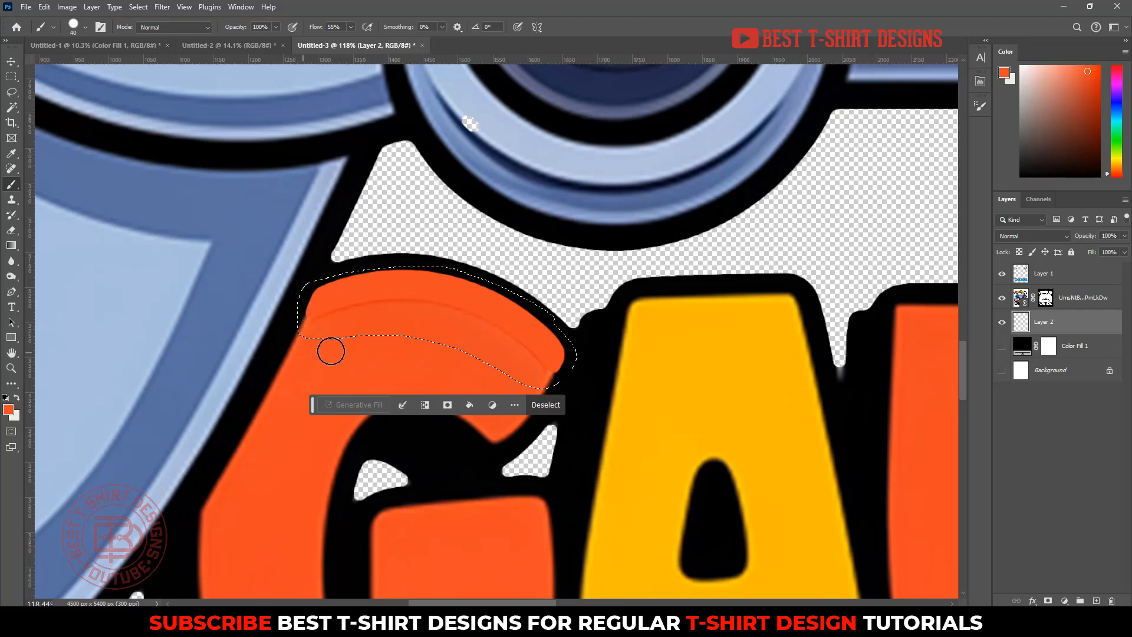
pyautogui.hotkey('ctrl', 'd')
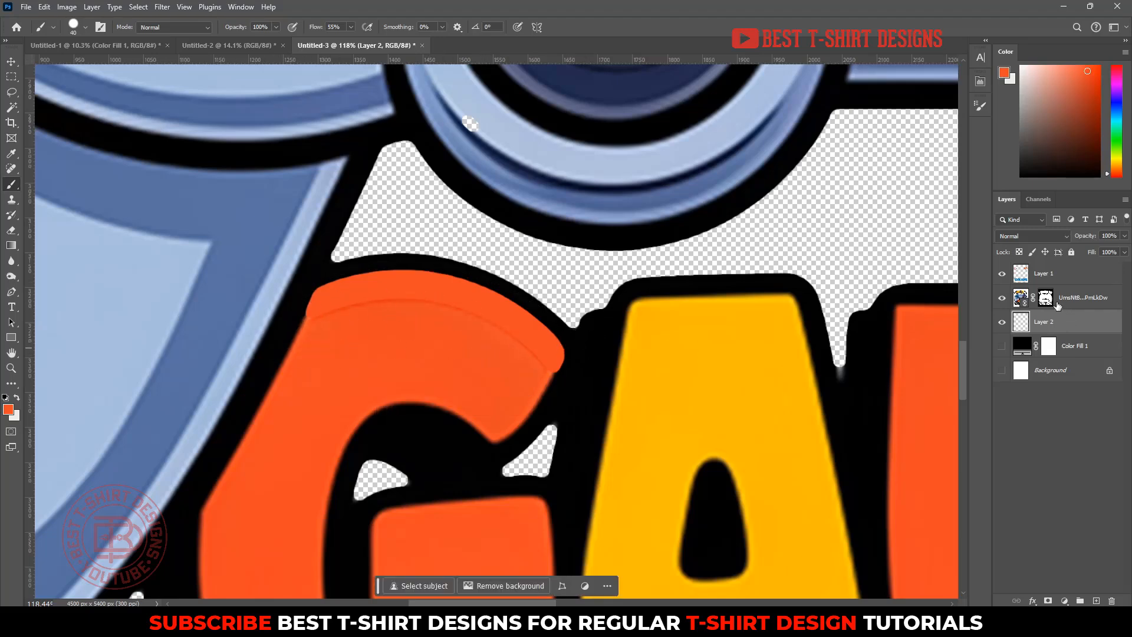
# Step: Rasterize the masked artwork layer and paint orange over the faint seam across the top of the "G"
pyautogui.click(1022, 295)
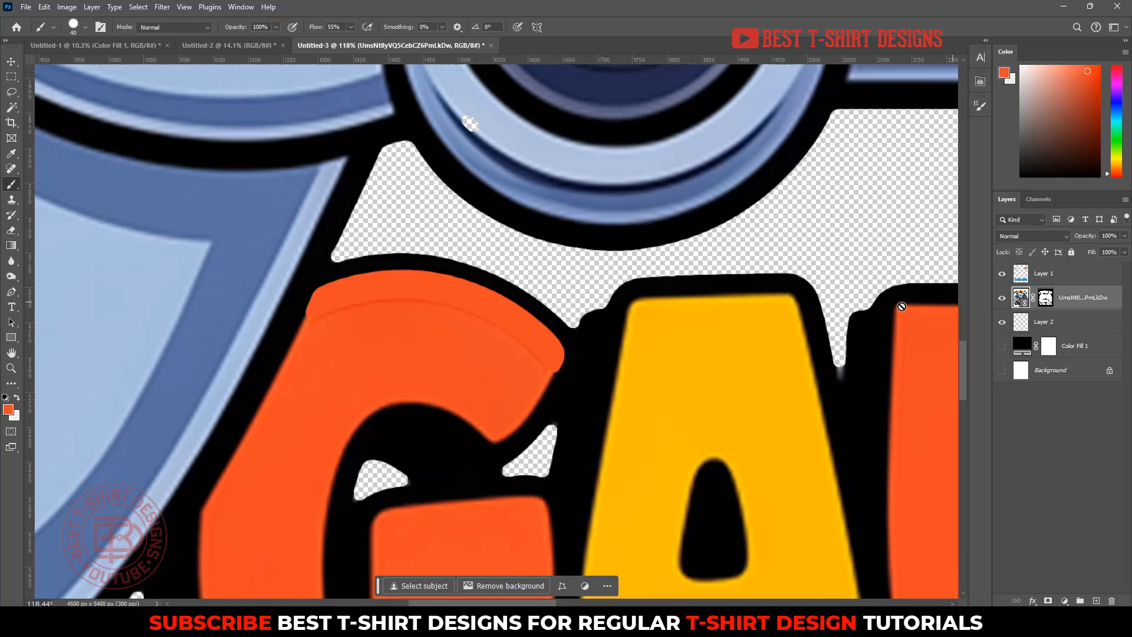
pyautogui.click(347, 311)
pyautogui.click(523, 232)
pyautogui.moveTo(325, 321)
pyautogui.mouseDown()
pyautogui.moveTo(399, 308)
pyautogui.moveTo(462, 319)
pyautogui.moveTo(540, 360)
pyautogui.mouseUp()
pyautogui.scroll(-8, 471, 328)
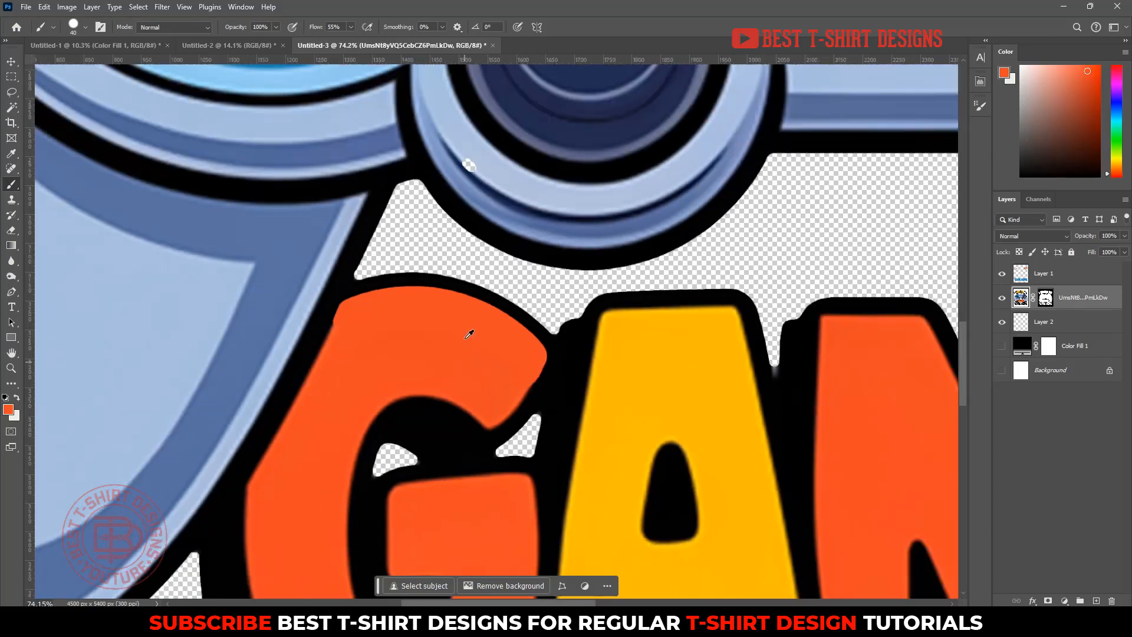
# Step: Review the whole "I PAUSED MY GAME TO BE HERE" design, and switch to the Untitled-2 document to view its artwork
pyautogui.scroll(-5, 484, 275)
pyautogui.press('v')
pyautogui.click(872, 392)
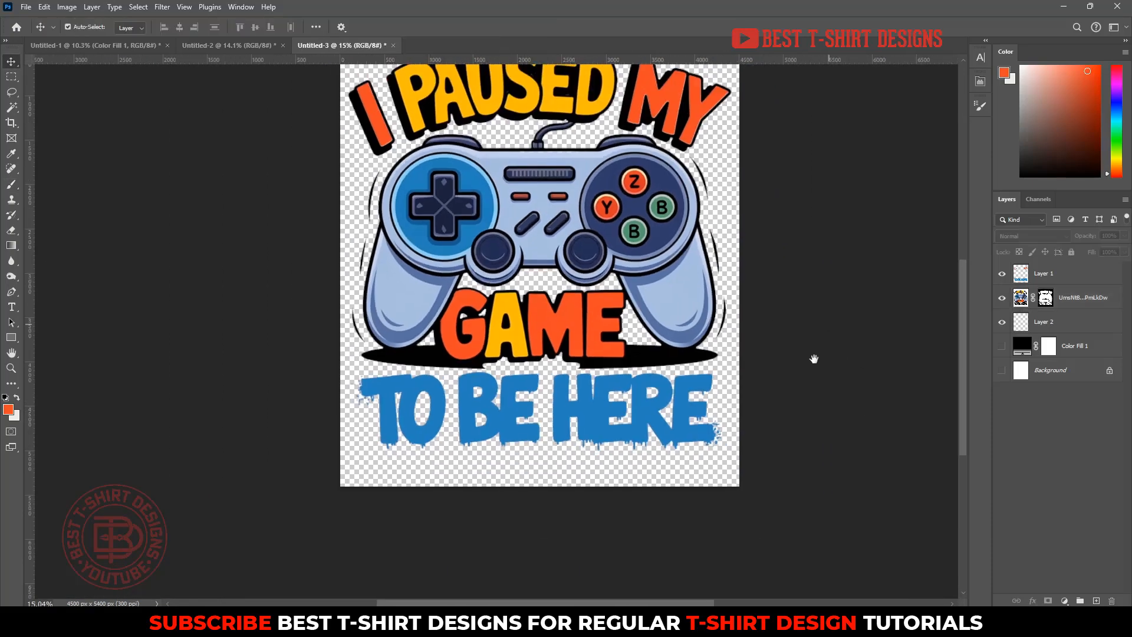
pyautogui.moveTo(818, 333); pyautogui.dragTo(736, 436)
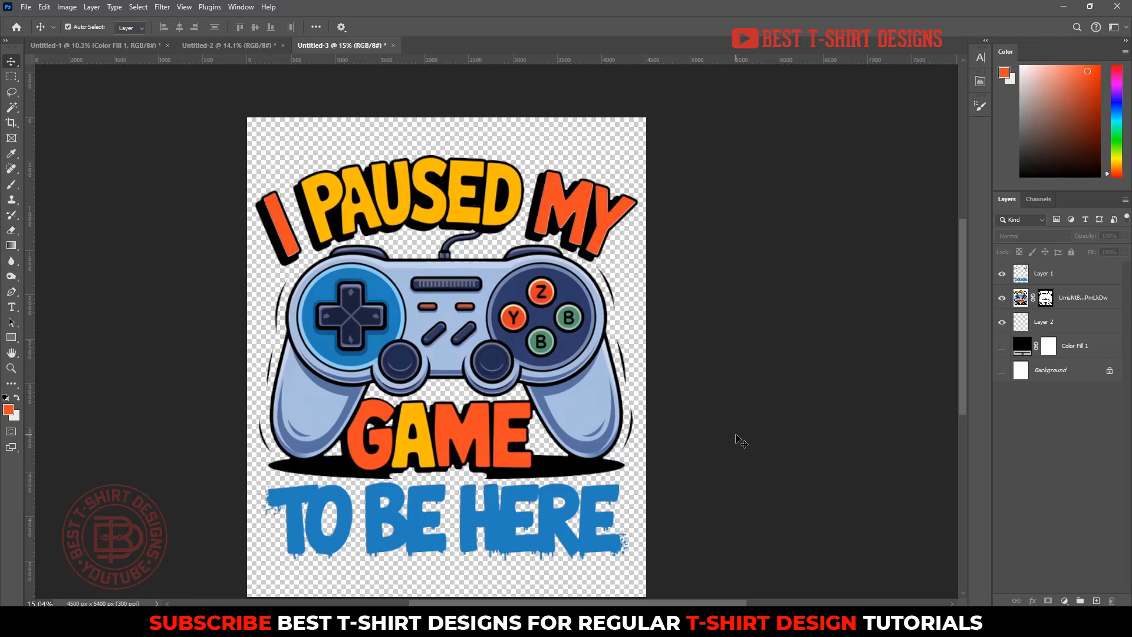
pyautogui.click(121, 48)
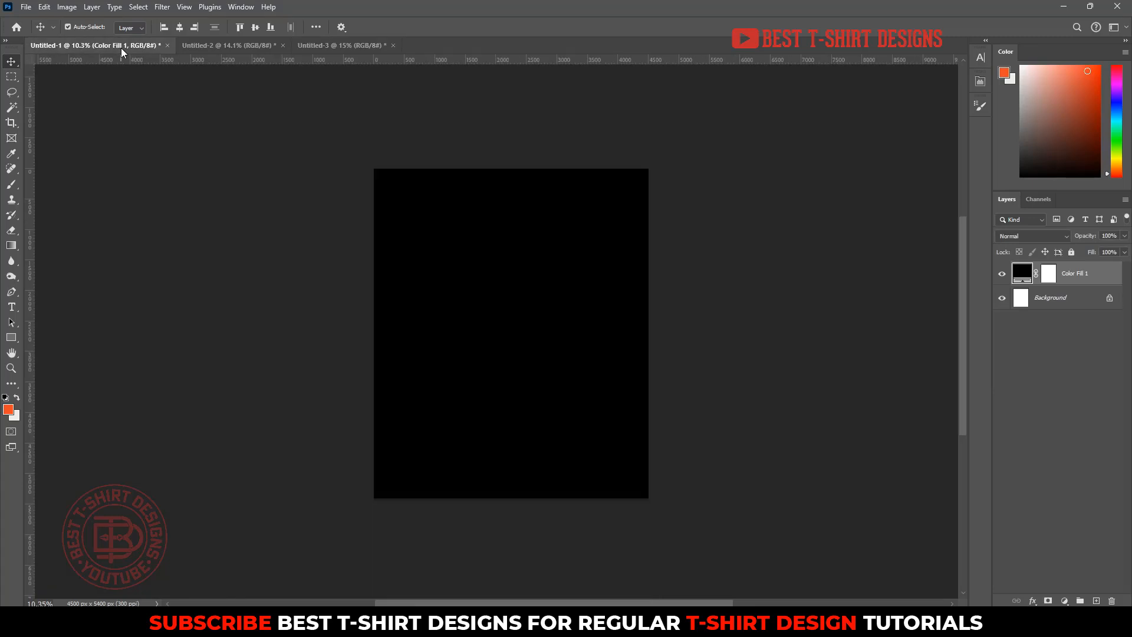
pyautogui.click(233, 48)
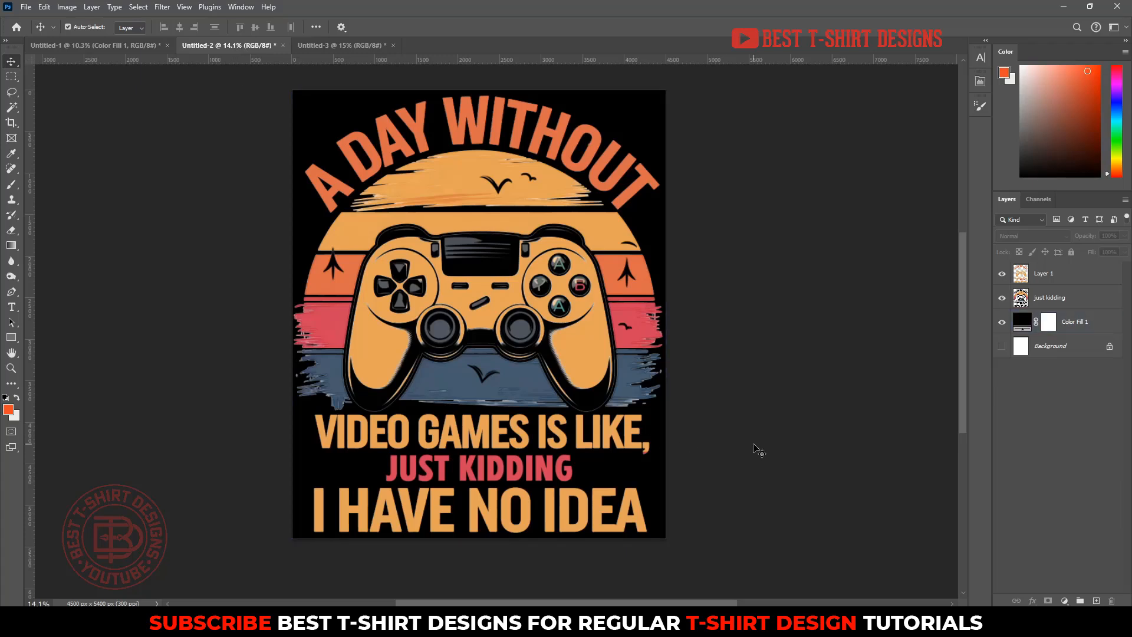